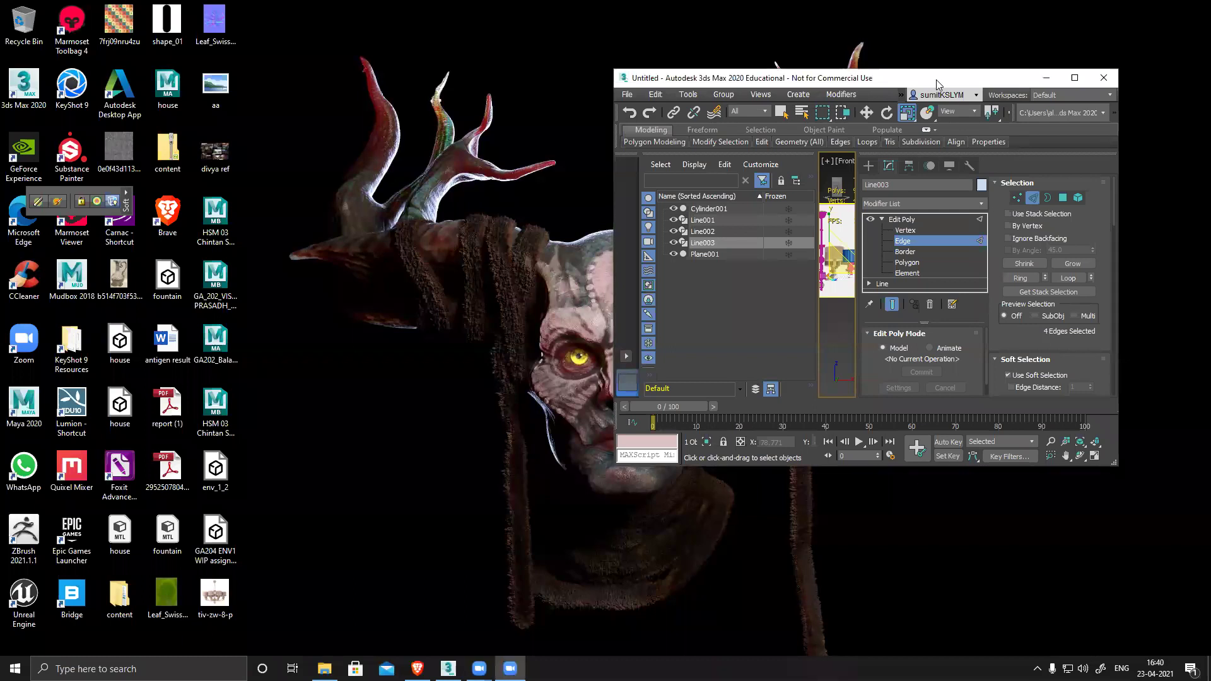
Step: Switch the chandelier arm's Edit Poly modifier to vertex level and turn off soft selection
{"action": "double_click", "coordinate": [750, 93]}
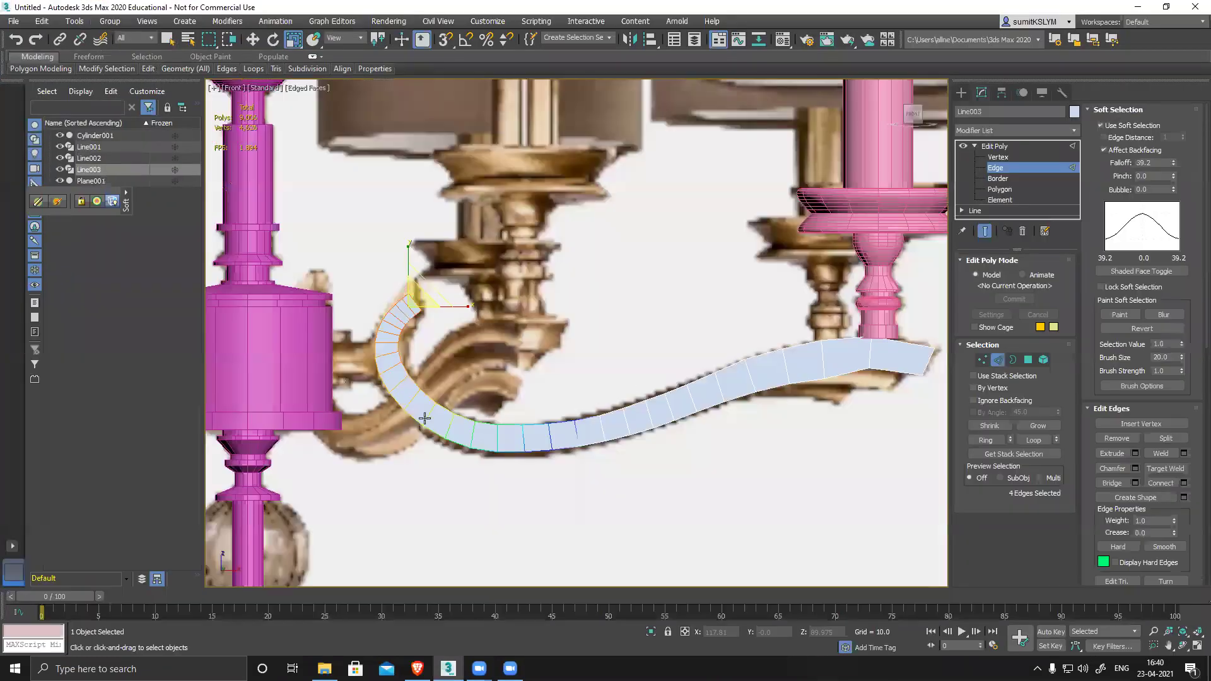
{"action": "middle_click_drag", "start_coordinate": [386, 428], "coordinate": [373, 401]}
{"action": "left_click", "coordinate": [1027, 158]}
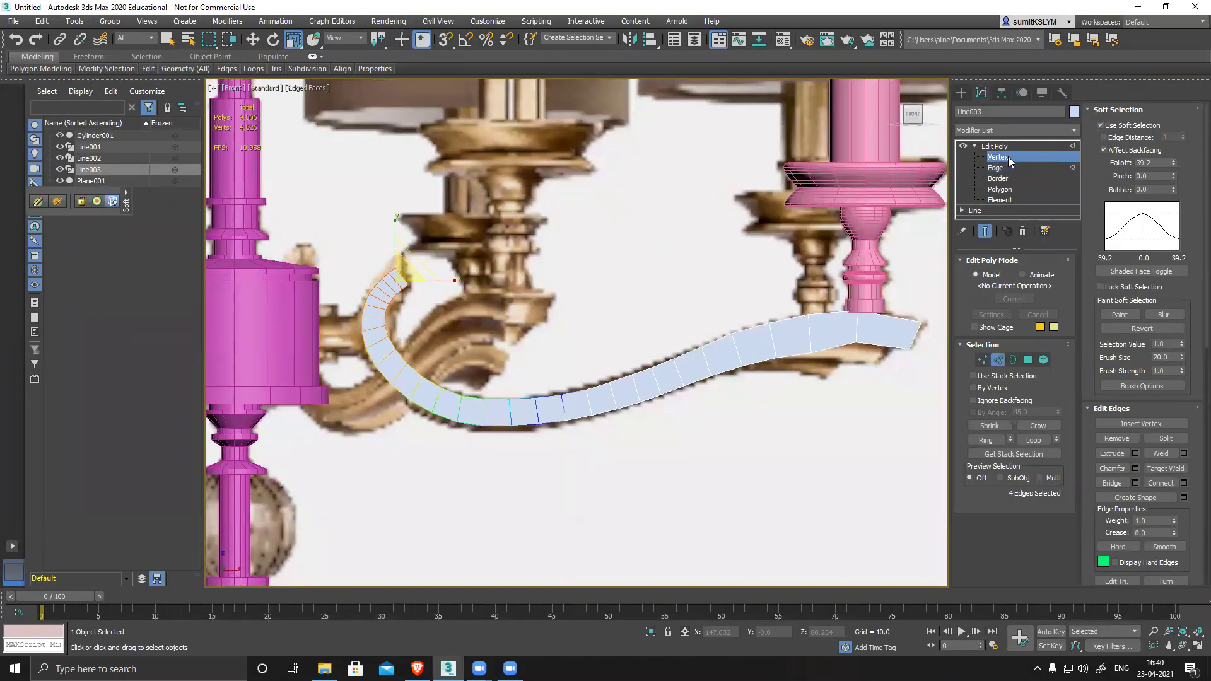
{"action": "scroll", "coordinate": [884, 378], "scroll_direction": "up", "scroll_amount": 3}
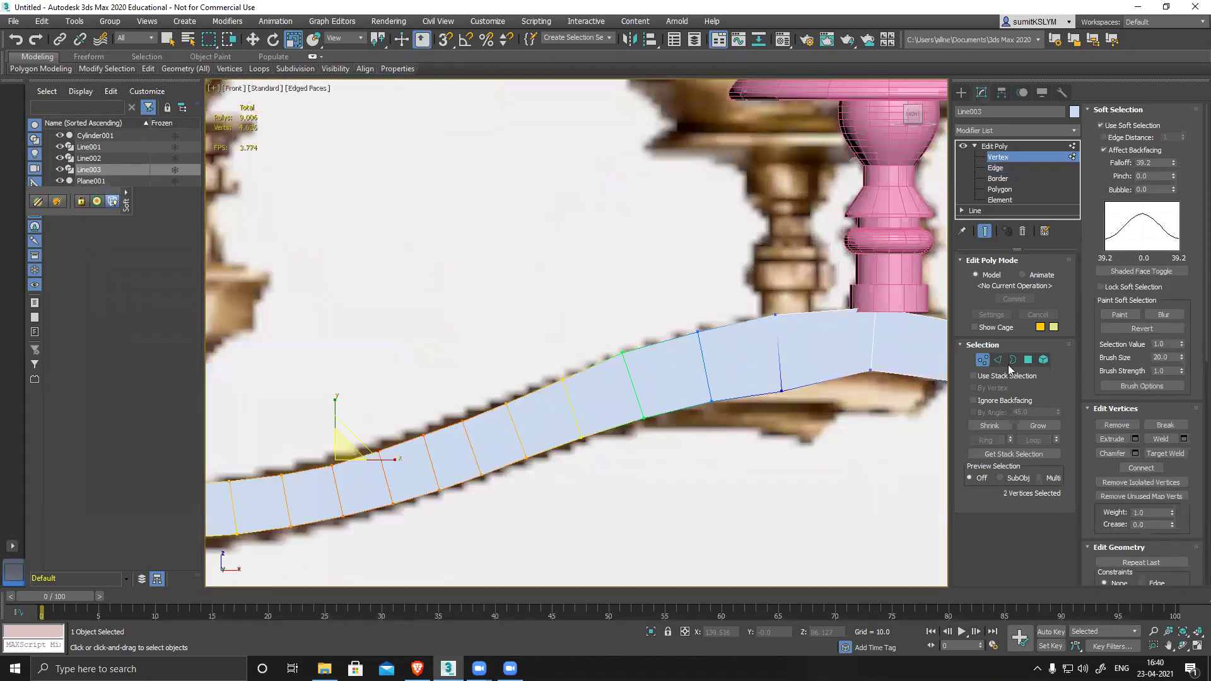
{"action": "left_click", "coordinate": [1118, 125]}
{"action": "middle_click_drag", "start_coordinate": [860, 379], "coordinate": [751, 342]}
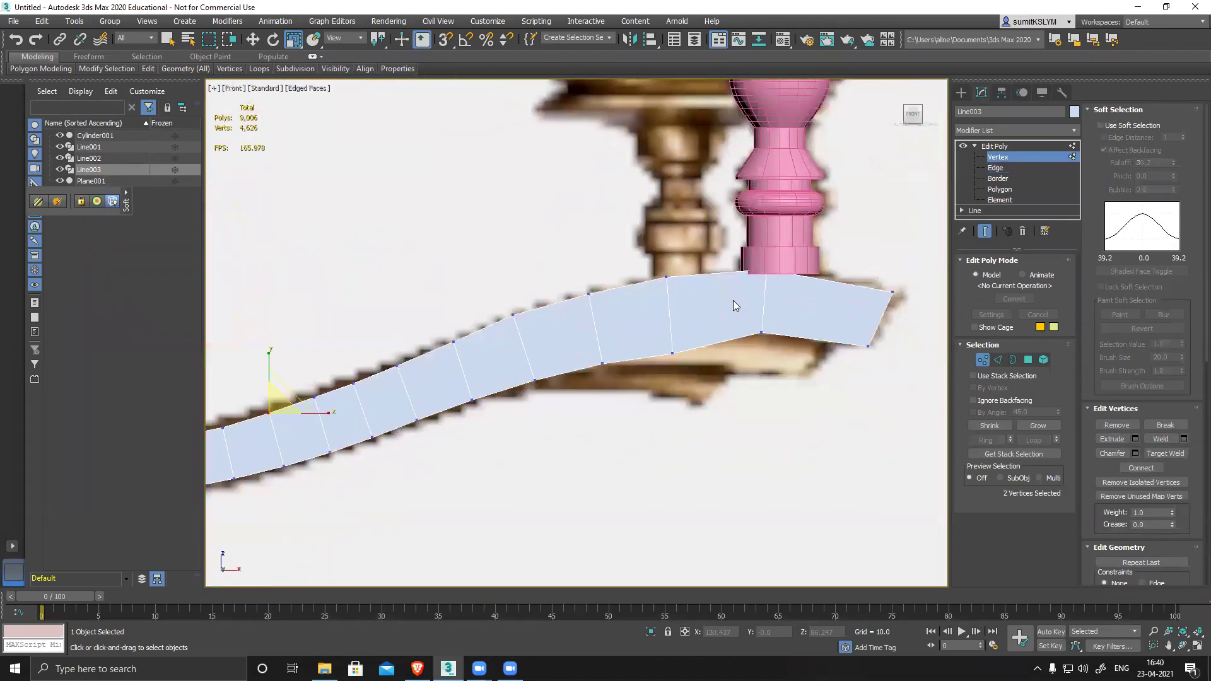
Step: Move the vertices along the arm's lower edge, from near the outer end inward, to follow the reference image outline
{"action": "left_click", "coordinate": [673, 353]}
{"action": "key", "text": "w"}
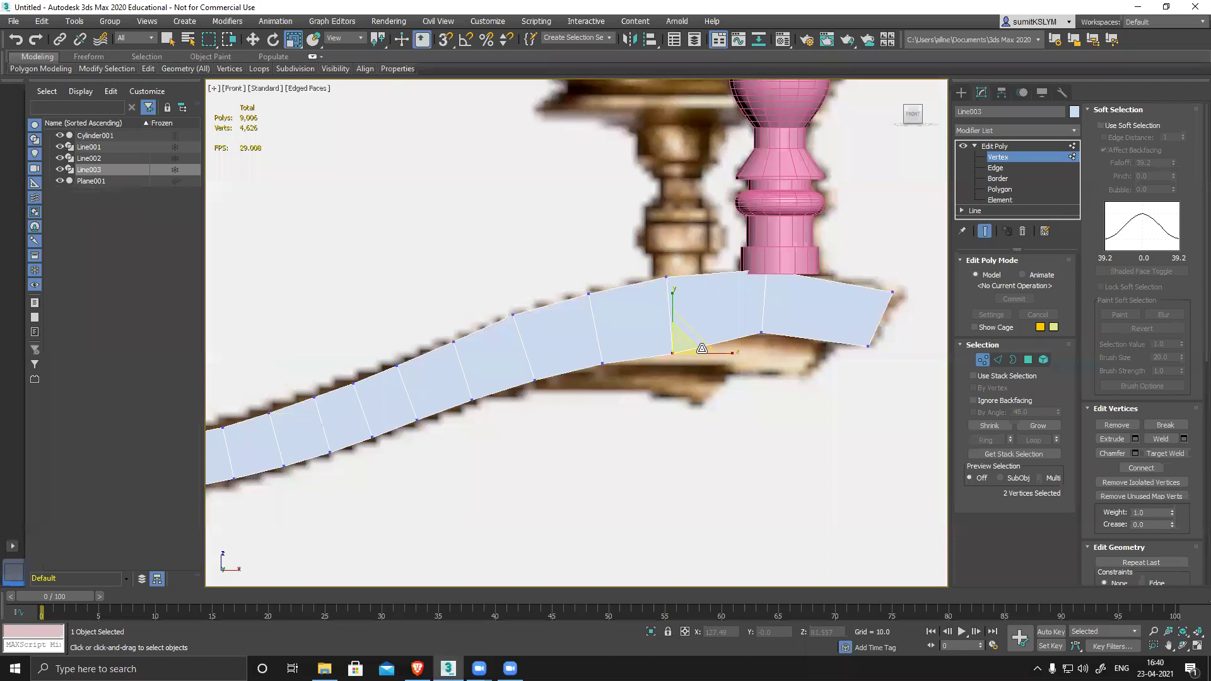
{"action": "scroll", "coordinate": [672, 332], "scroll_direction": "up", "scroll_amount": 3}
{"action": "left_click_drag", "start_coordinate": [691, 341], "coordinate": [583, 336]}
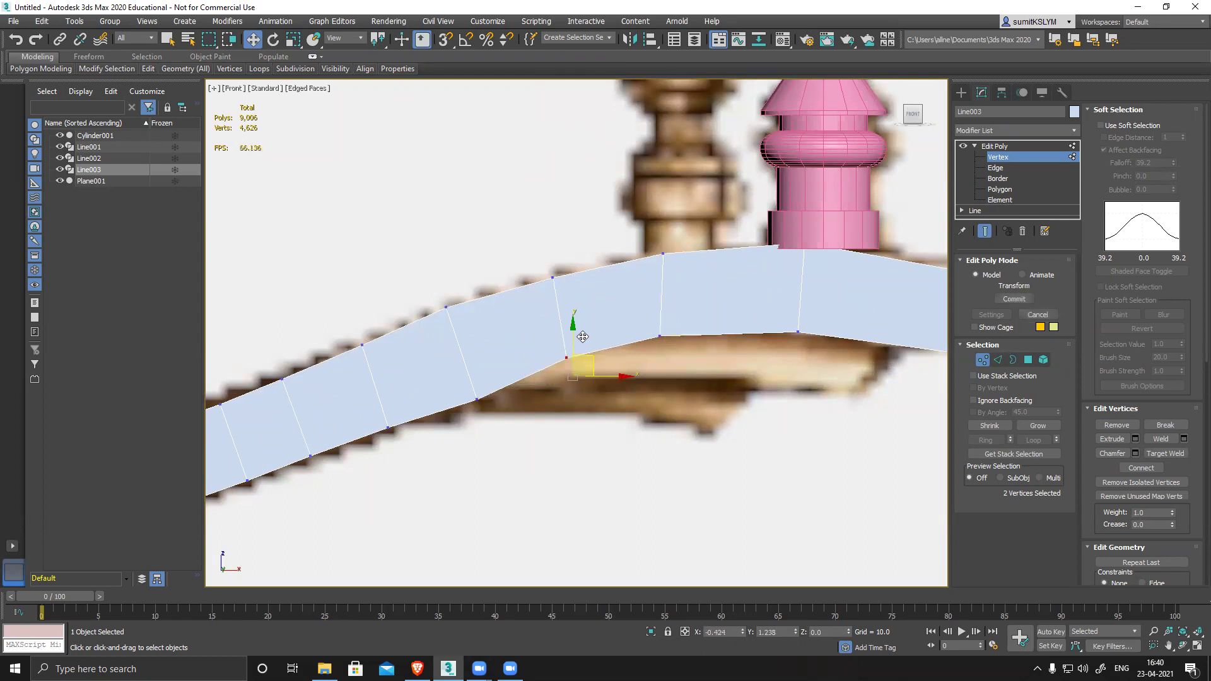
{"action": "middle_click_drag", "start_coordinate": [448, 378], "coordinate": [527, 329]}
{"action": "left_click_drag", "start_coordinate": [527, 331], "coordinate": [483, 352]}
{"action": "middle_click_drag", "start_coordinate": [424, 371], "coordinate": [607, 308]}
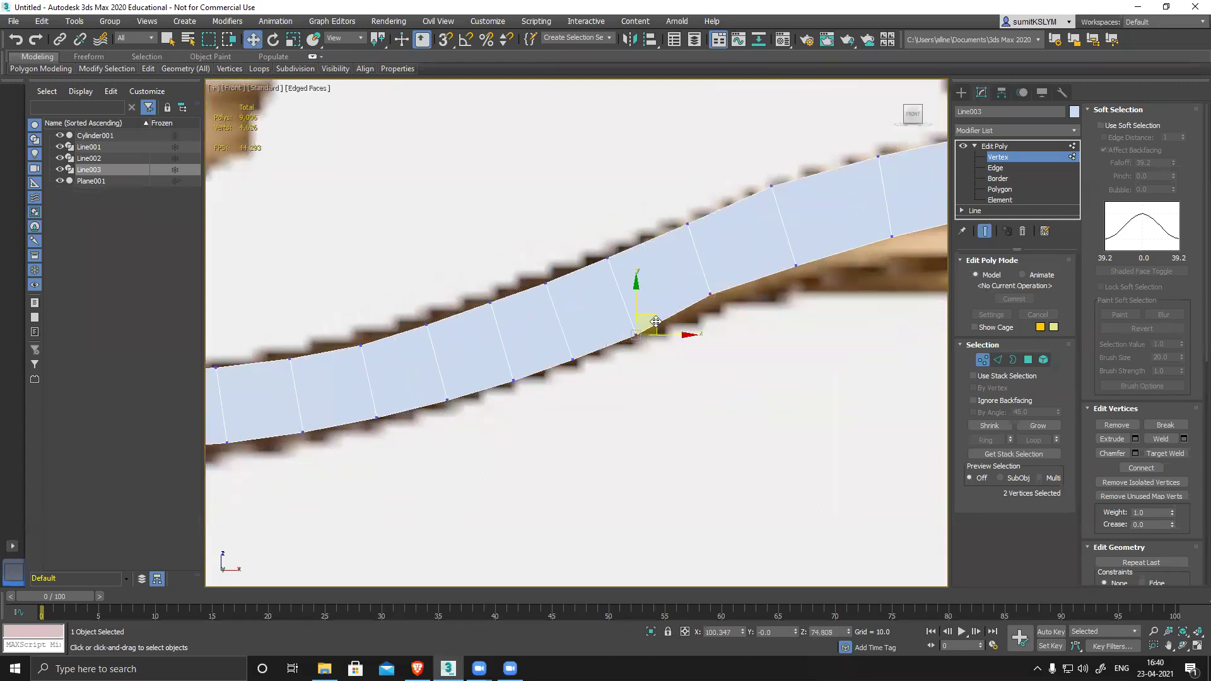
{"action": "left_click_drag", "start_coordinate": [656, 323], "coordinate": [591, 335]}
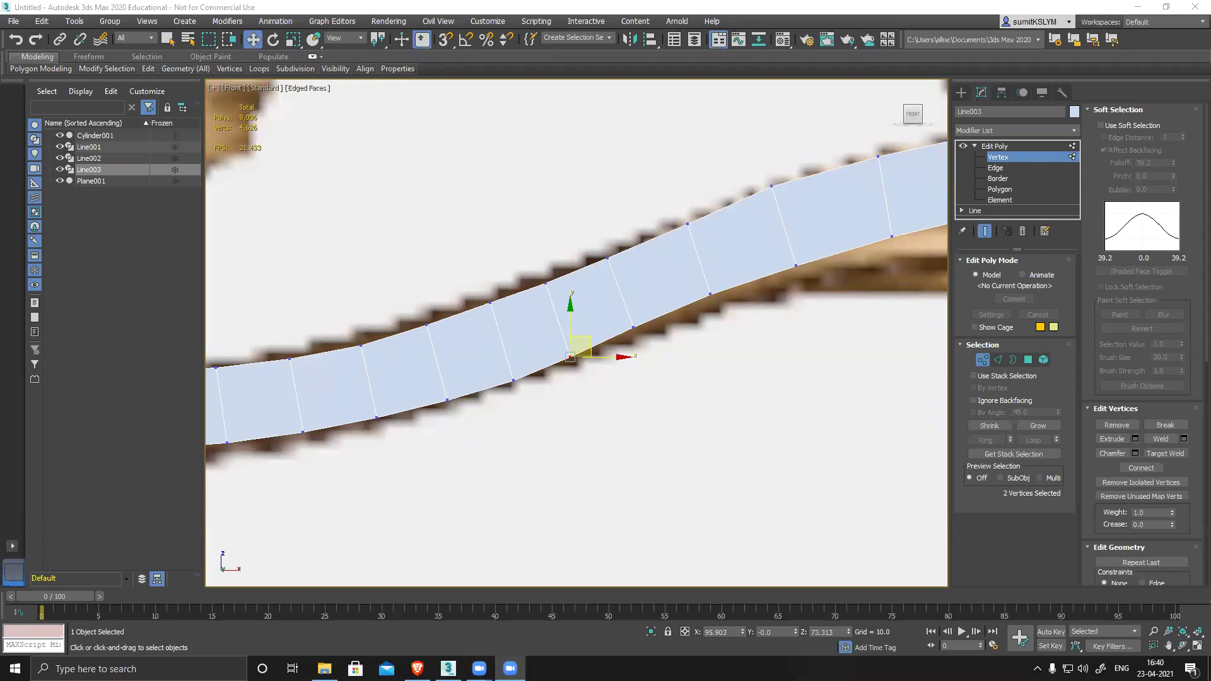
{"action": "double_click", "coordinate": [397, 9]}
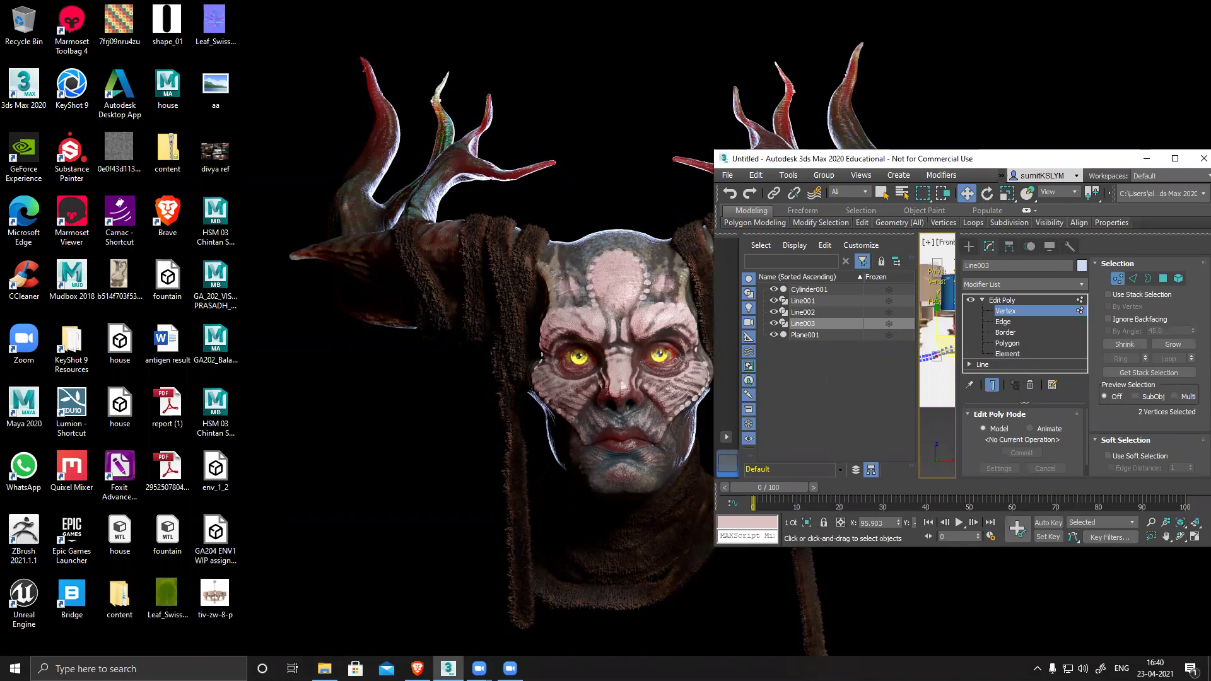
{"action": "left_click_drag", "start_coordinate": [1015, 163], "coordinate": [676, 3]}
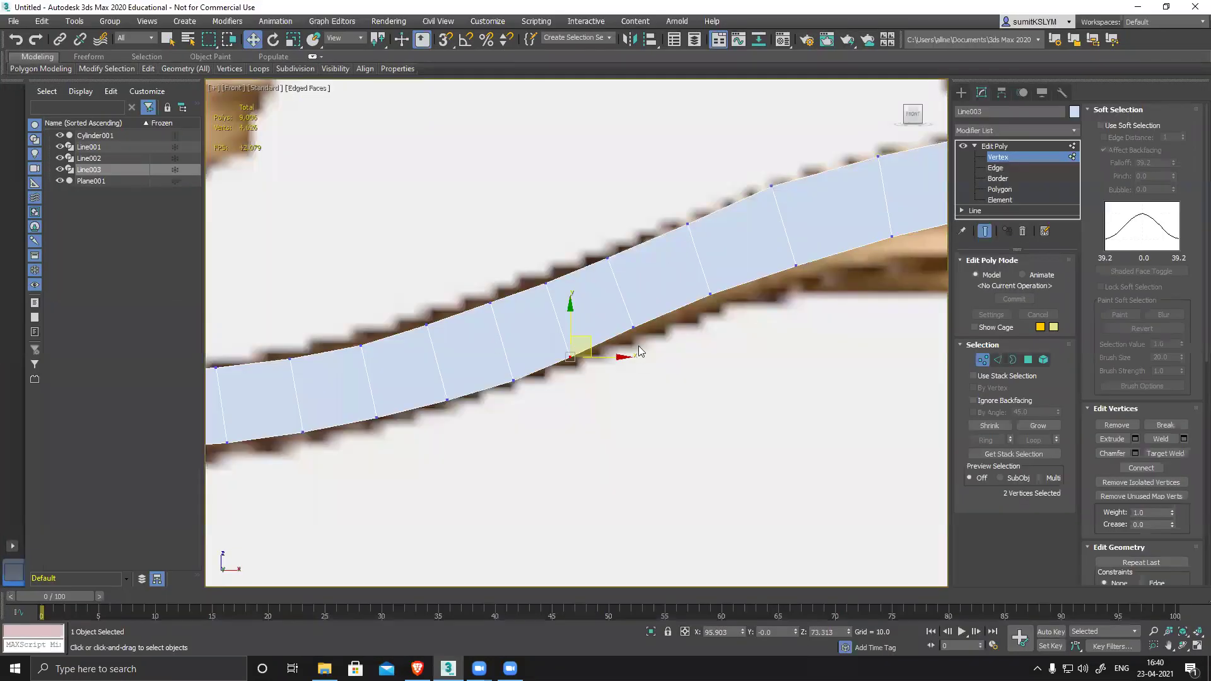
{"action": "scroll", "coordinate": [497, 419], "scroll_direction": "down", "scroll_amount": 5}
{"action": "scroll", "coordinate": [682, 367], "scroll_direction": "up", "scroll_amount": 2}
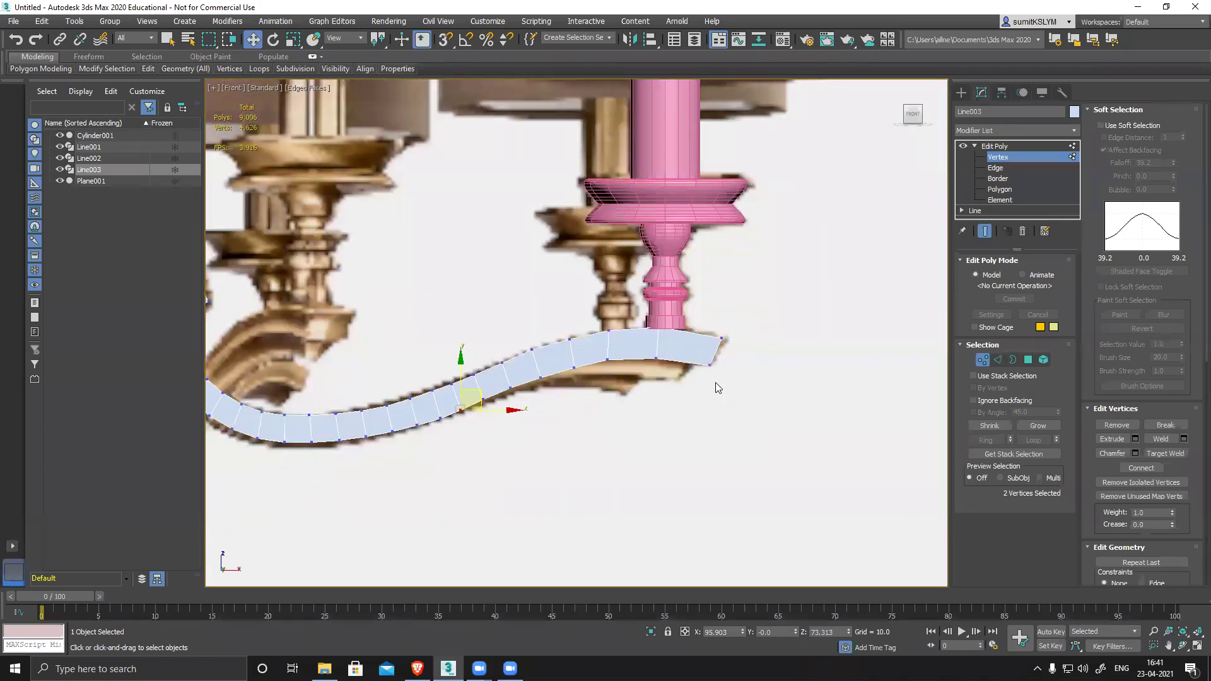
{"action": "middle_click_drag", "start_coordinate": [390, 444], "coordinate": [523, 437]}
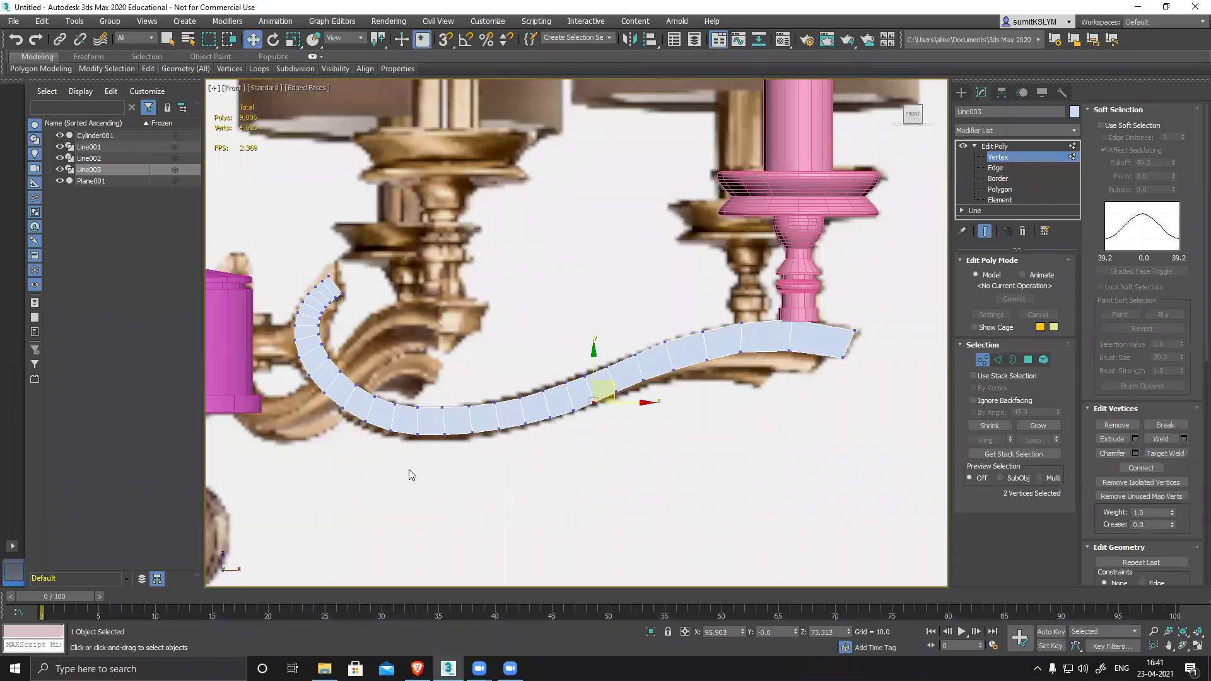
{"action": "scroll", "coordinate": [675, 475], "scroll_direction": "up", "scroll_amount": 3}
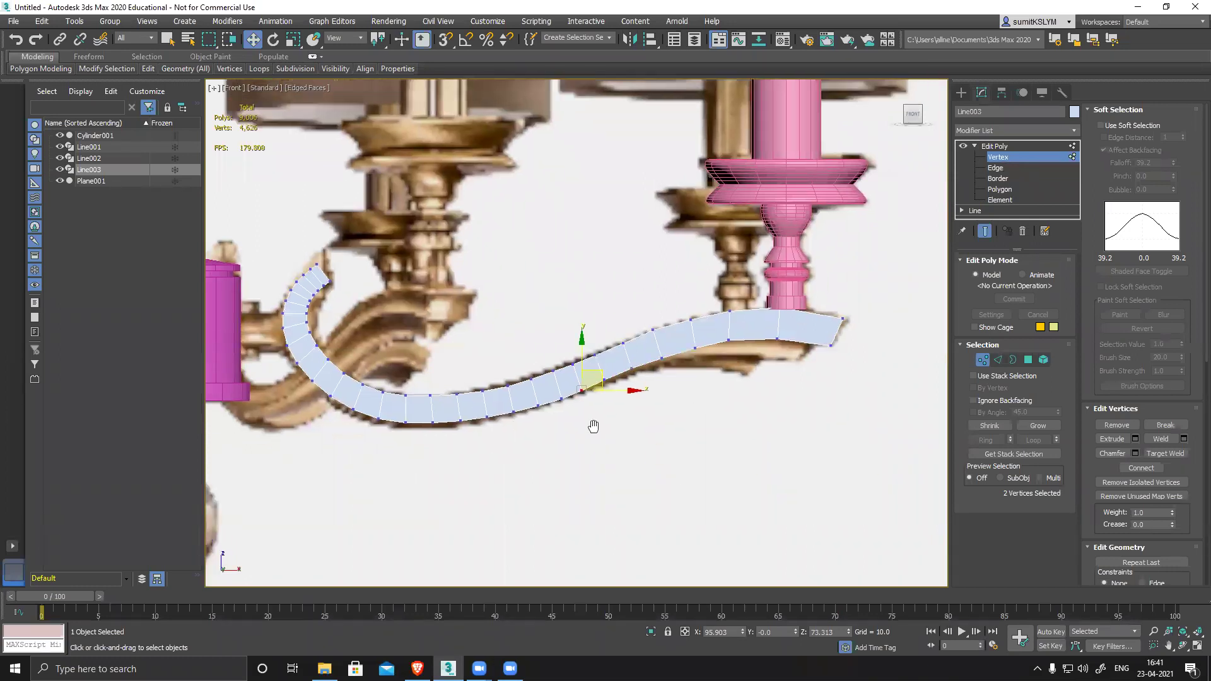
Step: Move the two vertex rows beneath the candle holder outward so the arm's outer end follows the reference
{"action": "scroll", "coordinate": [766, 286], "scroll_direction": "up", "scroll_amount": 2}
{"action": "scroll", "coordinate": [766, 285], "scroll_direction": "up", "scroll_amount": 2}
{"action": "left_click_drag", "start_coordinate": [760, 271], "coordinate": [823, 317]}
{"action": "left_click_drag", "start_coordinate": [582, 246], "coordinate": [635, 373]}
{"action": "left_click_drag", "start_coordinate": [625, 293], "coordinate": [660, 294]}
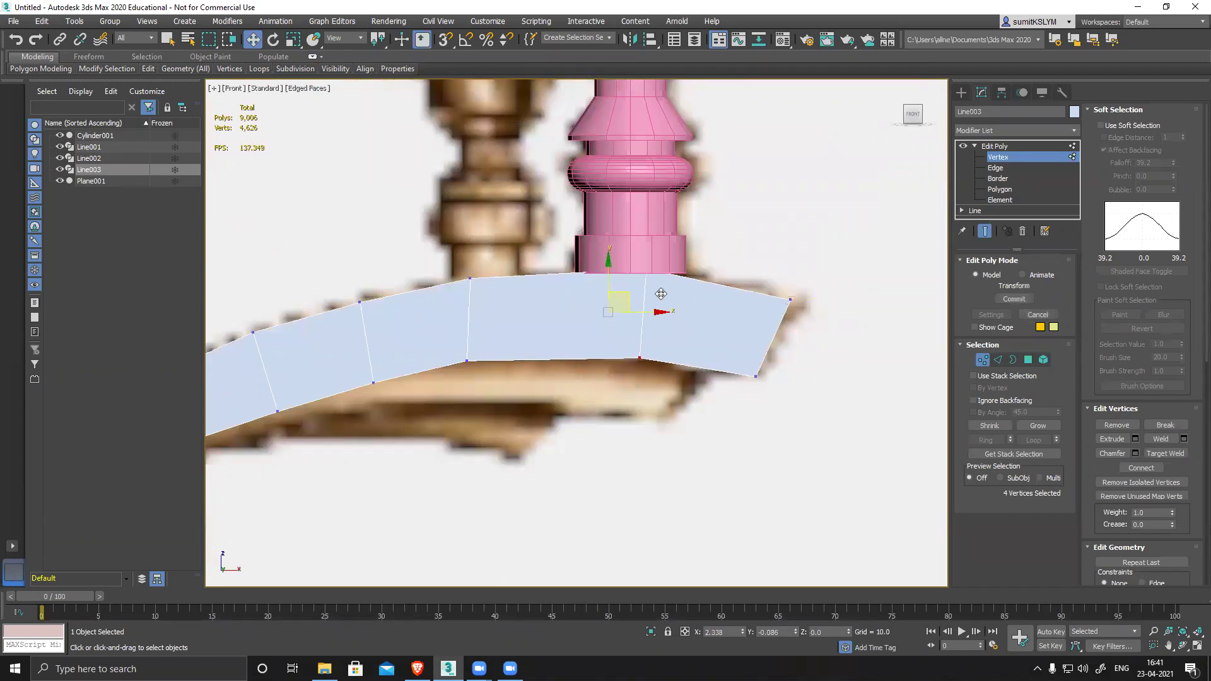
{"action": "left_click_drag", "start_coordinate": [537, 451], "coordinate": [538, 452]}
{"action": "left_click_drag", "start_coordinate": [487, 305], "coordinate": [510, 301]}
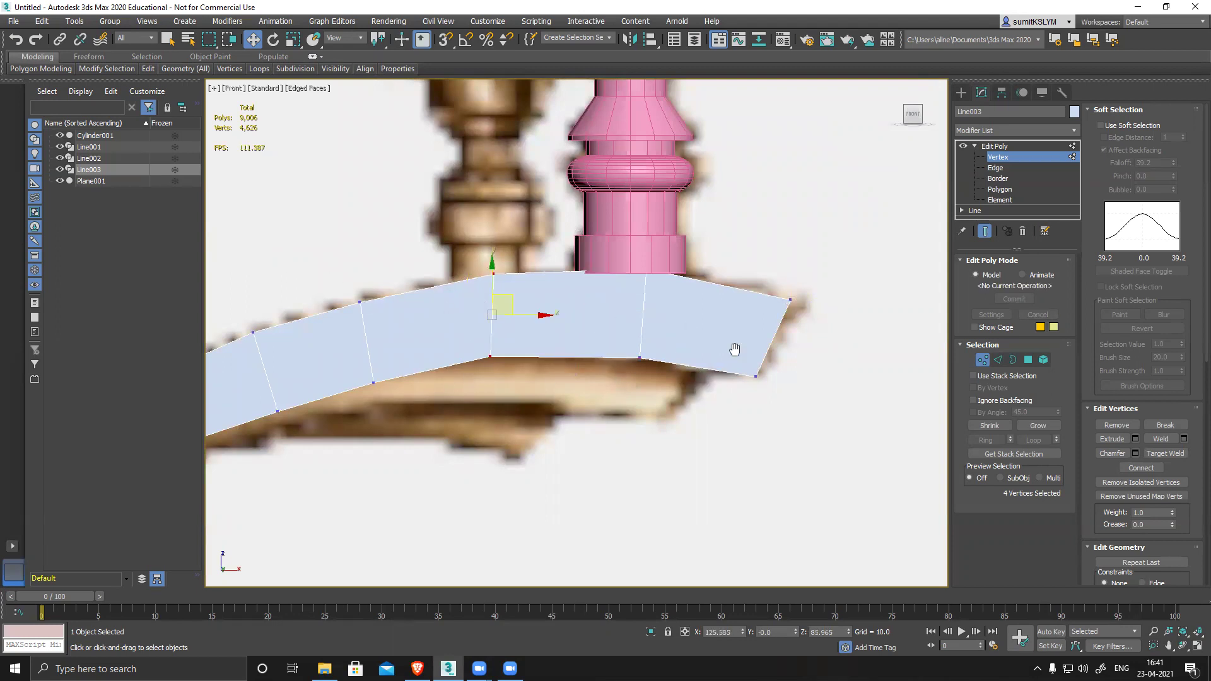
Step: Try a radial cross-section with 7 sides on the arm's base line, restore the rectangular one, and return to Edit Poly vertices
{"action": "scroll", "coordinate": [543, 358], "scroll_direction": "down", "scroll_amount": 4}
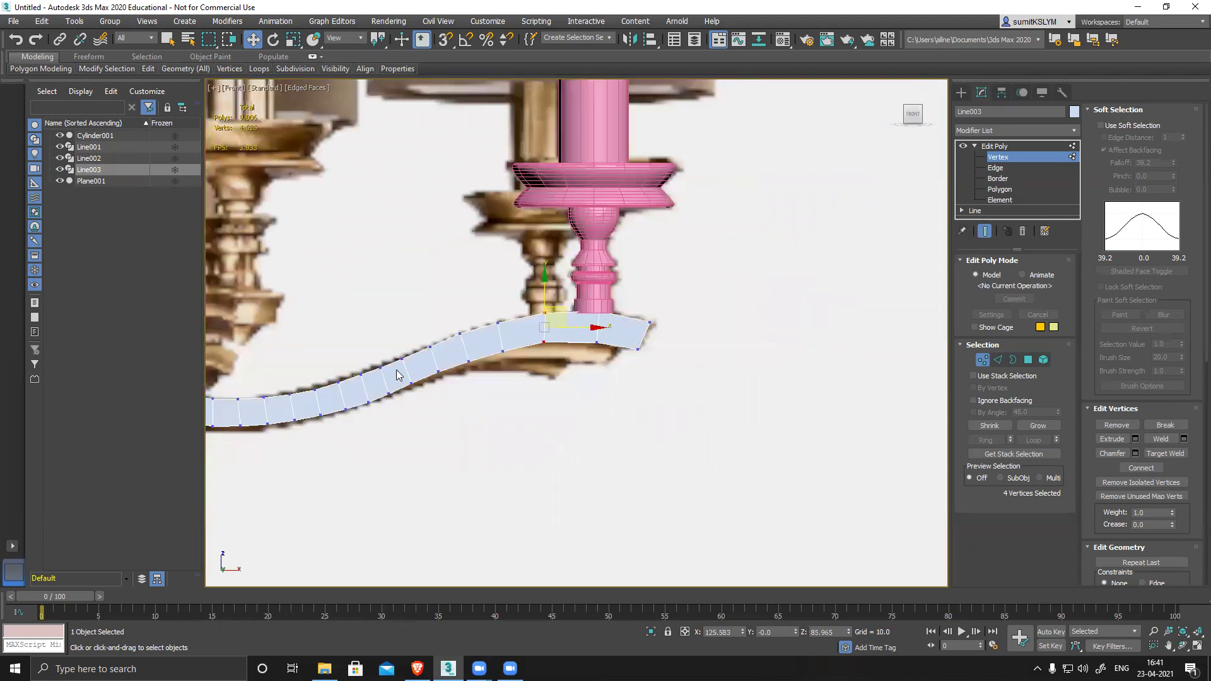
{"action": "scroll", "coordinate": [587, 351], "scroll_direction": "down", "scroll_amount": 4}
{"action": "middle_click_drag", "start_coordinate": [809, 396], "coordinate": [720, 377]}
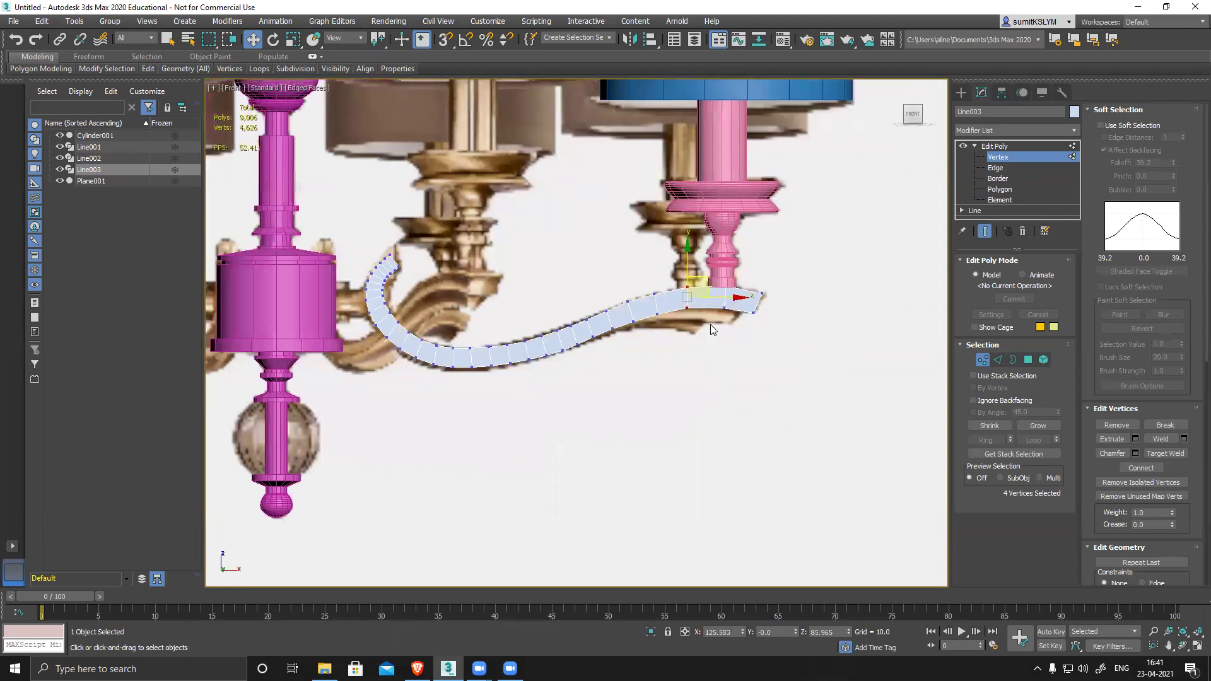
{"action": "scroll", "coordinate": [710, 324], "scroll_direction": "up", "scroll_amount": 2}
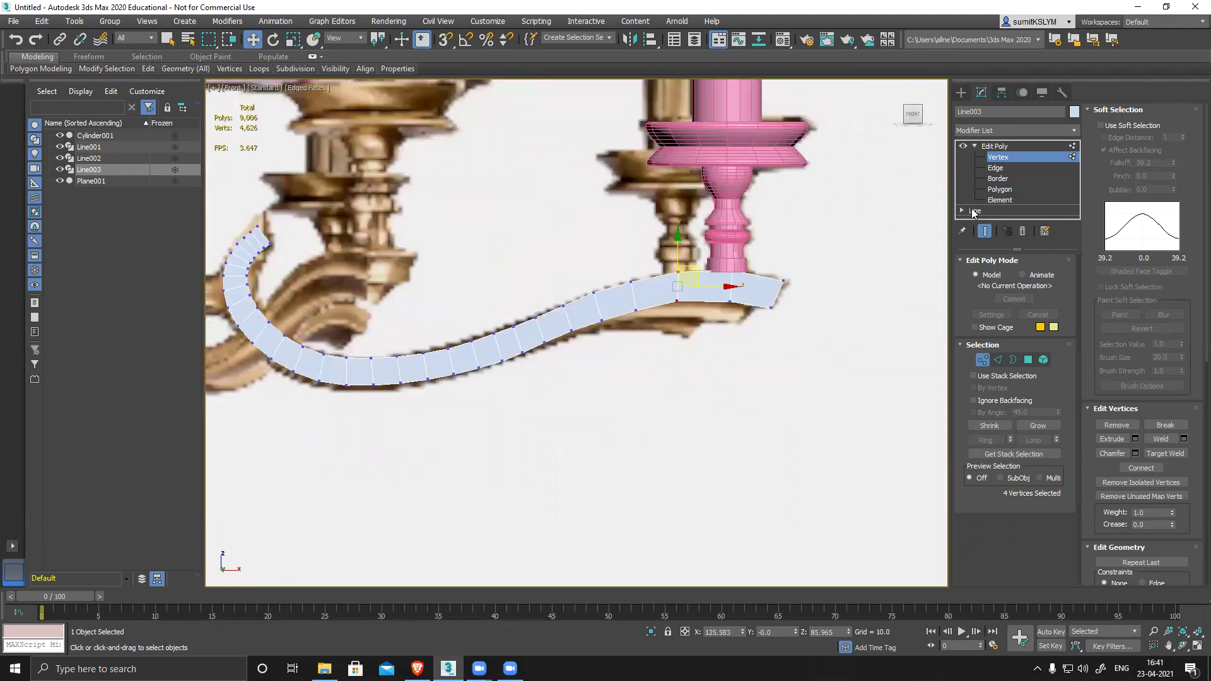
{"action": "left_click", "coordinate": [971, 211]}
{"action": "left_click", "coordinate": [659, 371]}
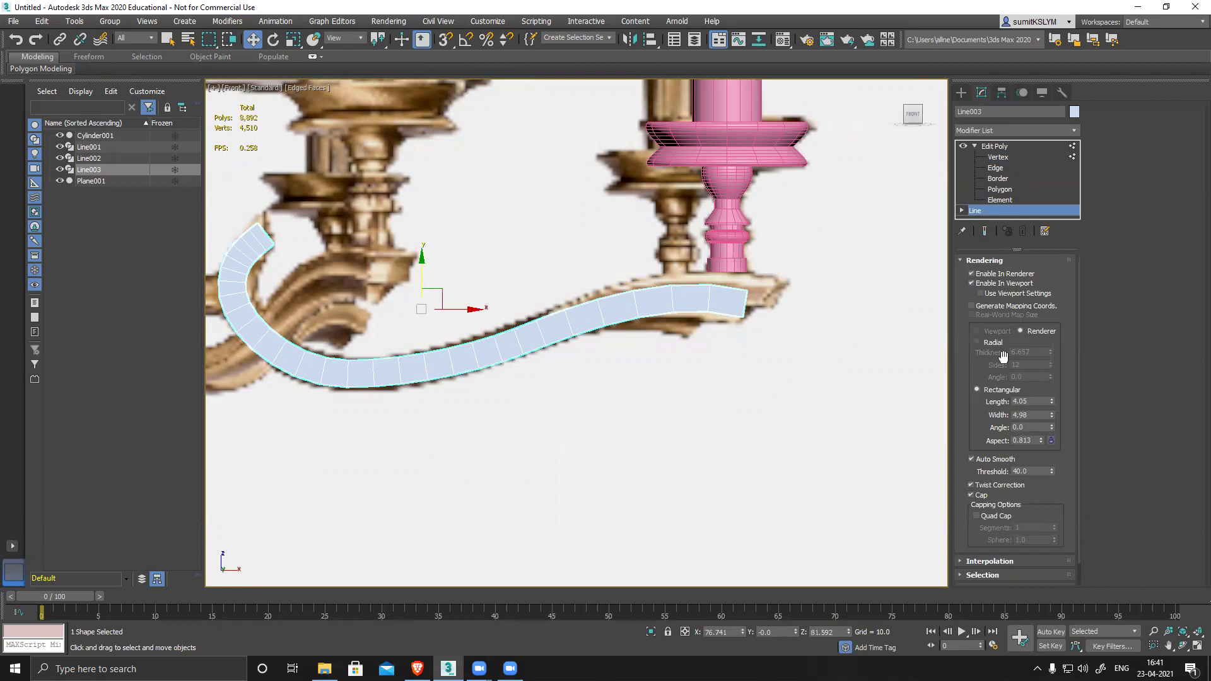
{"action": "left_click", "coordinate": [978, 343]}
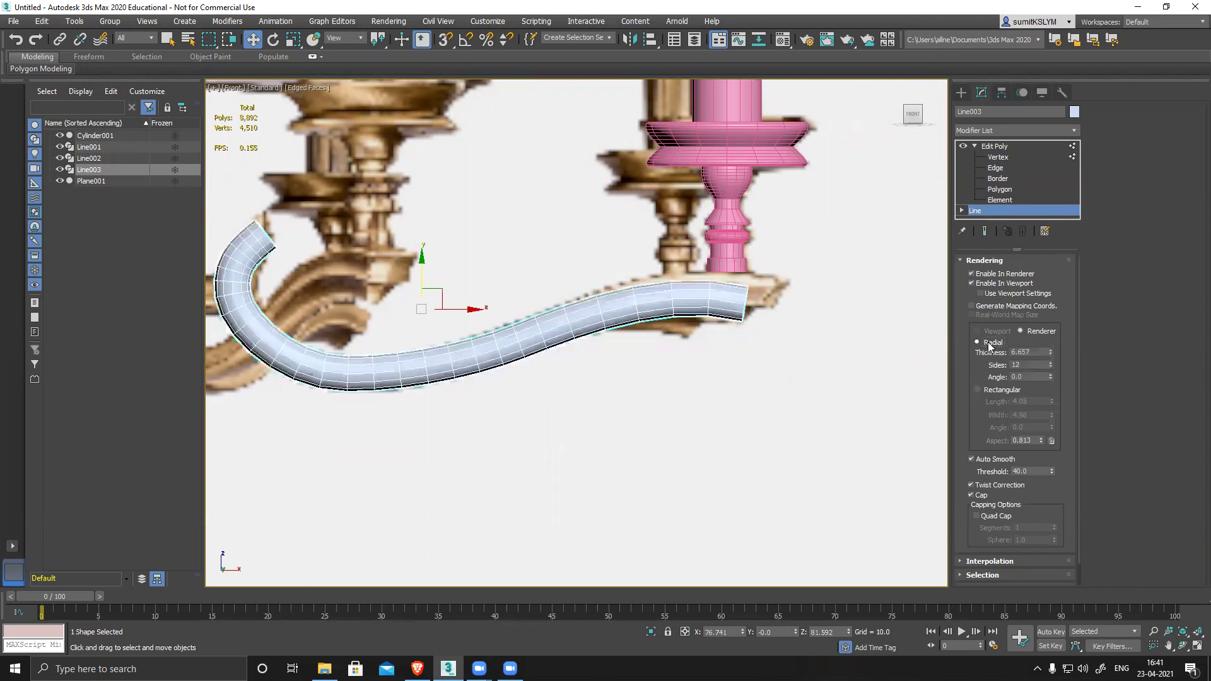
{"action": "left_click", "coordinate": [1050, 367]}
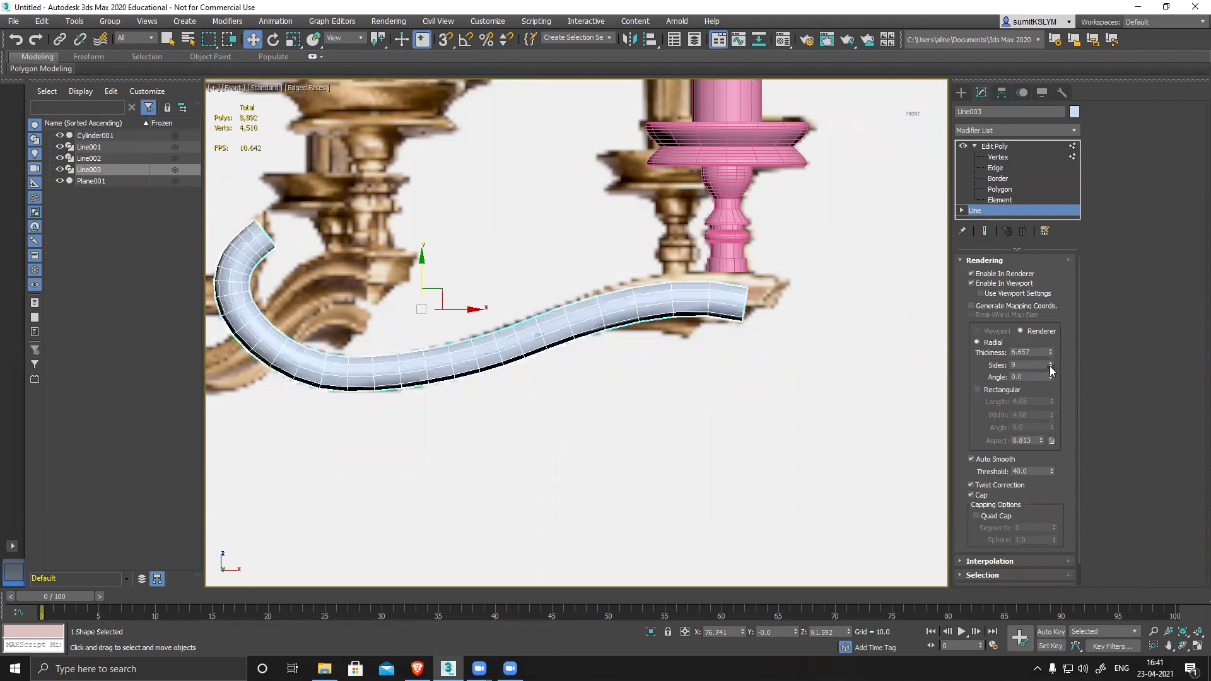
{"action": "left_click", "coordinate": [1050, 367]}
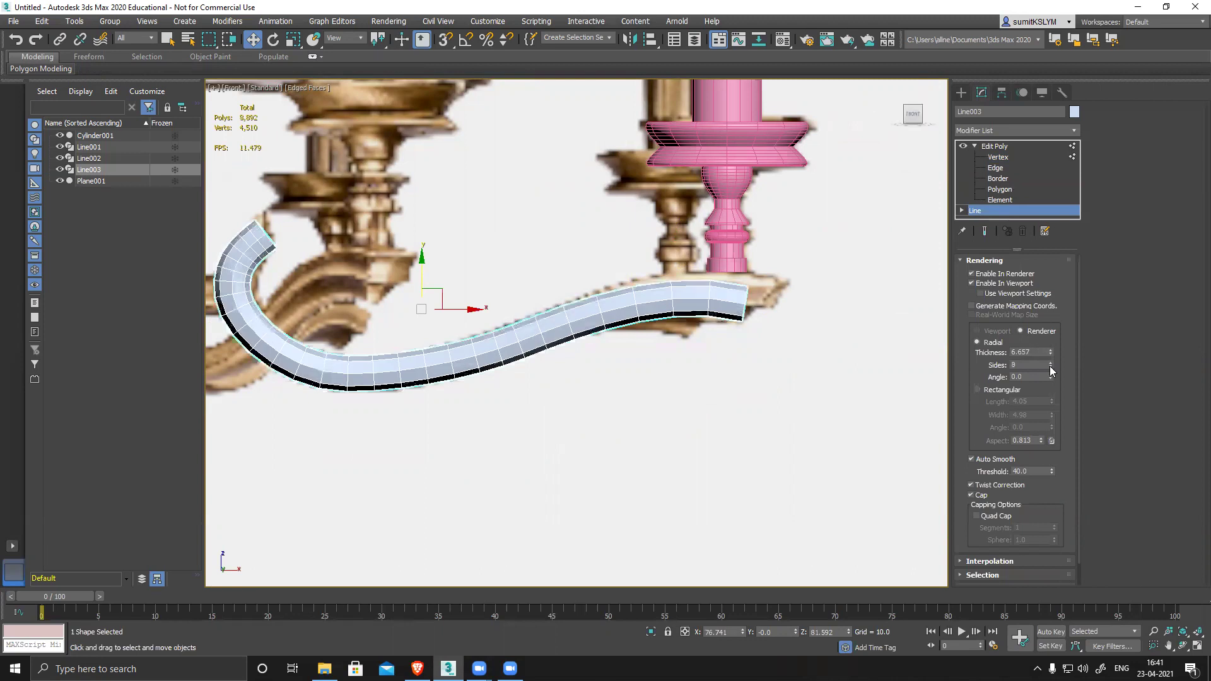
{"action": "left_click", "coordinate": [1051, 368]}
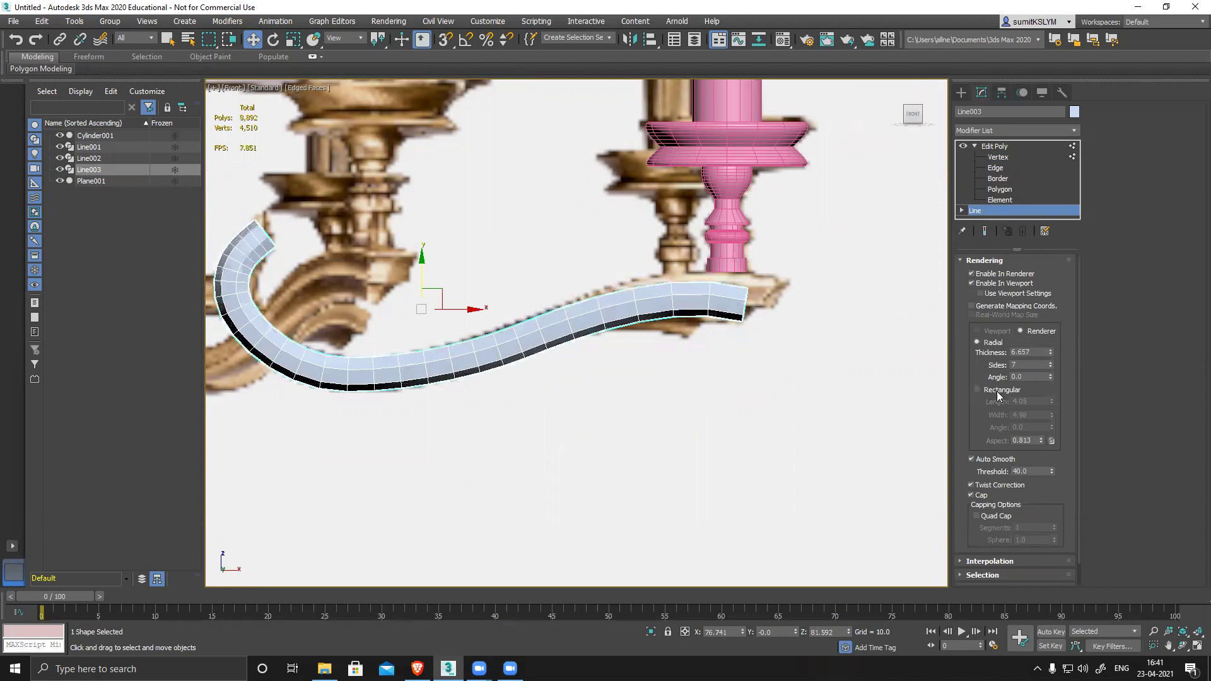
{"action": "left_click", "coordinate": [1001, 391]}
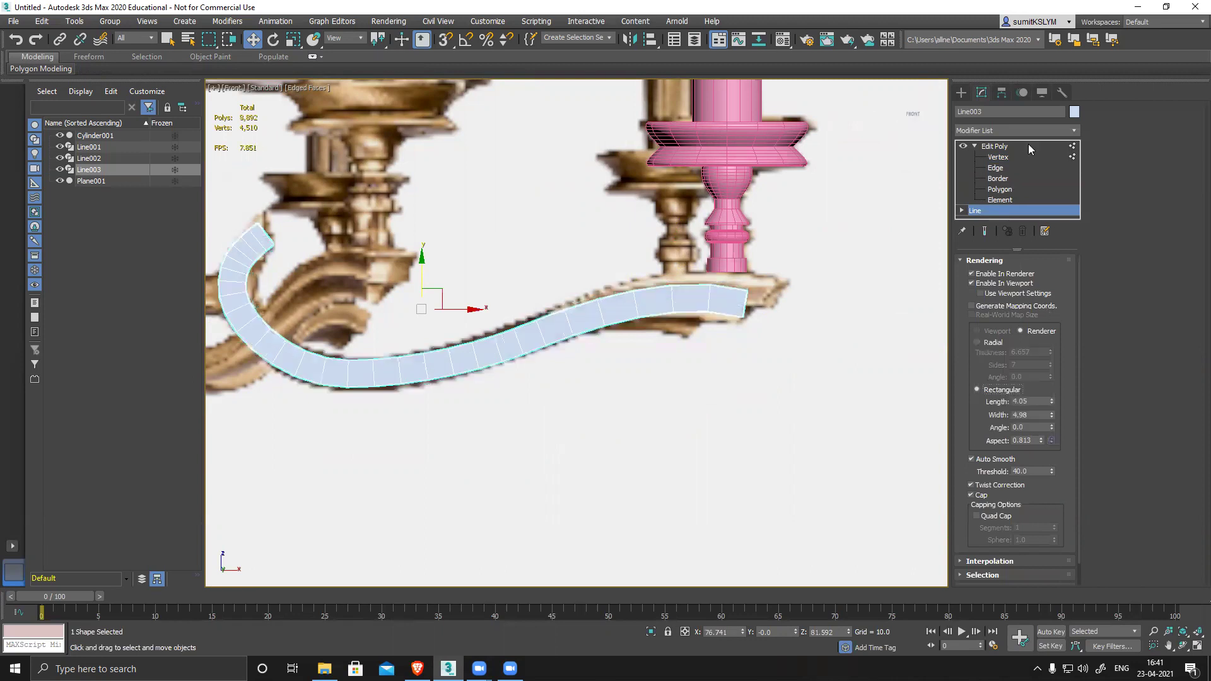
{"action": "left_click", "coordinate": [997, 158]}
Step: Leave vertex level and add a Twist modifier above Edit Poly on the arm
{"action": "middle_click_drag", "start_coordinate": [684, 364], "coordinate": [750, 357]}
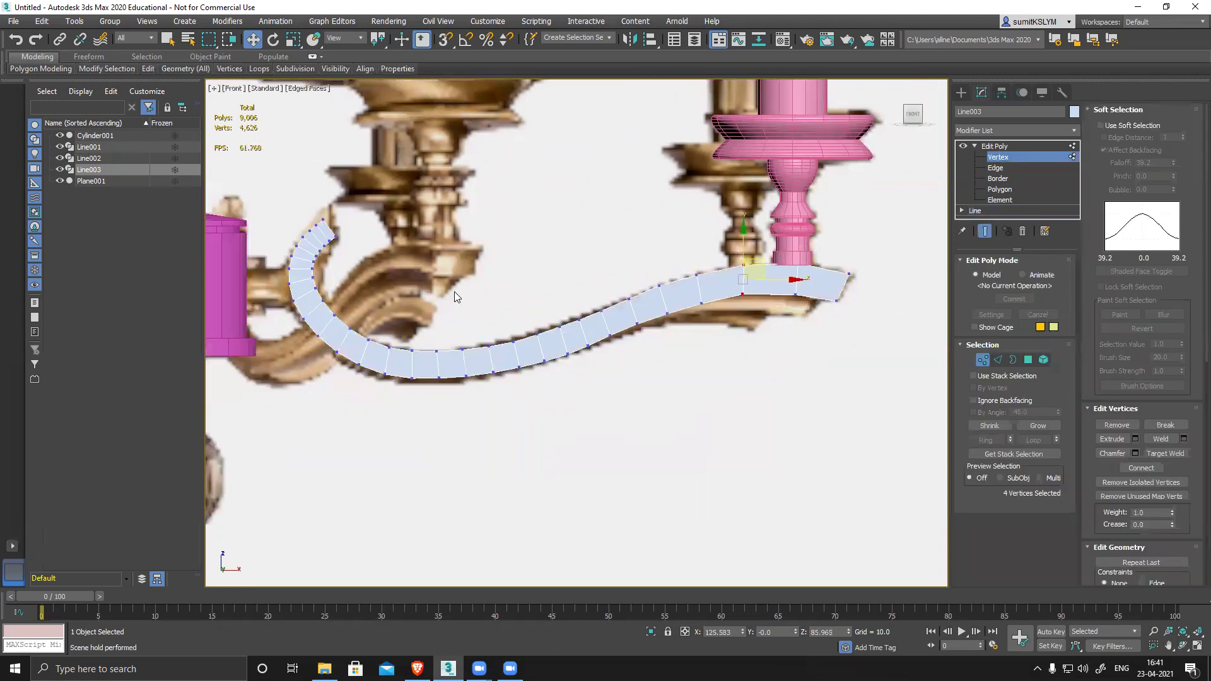
{"action": "middle_click_drag", "start_coordinate": [836, 337], "coordinate": [773, 337]}
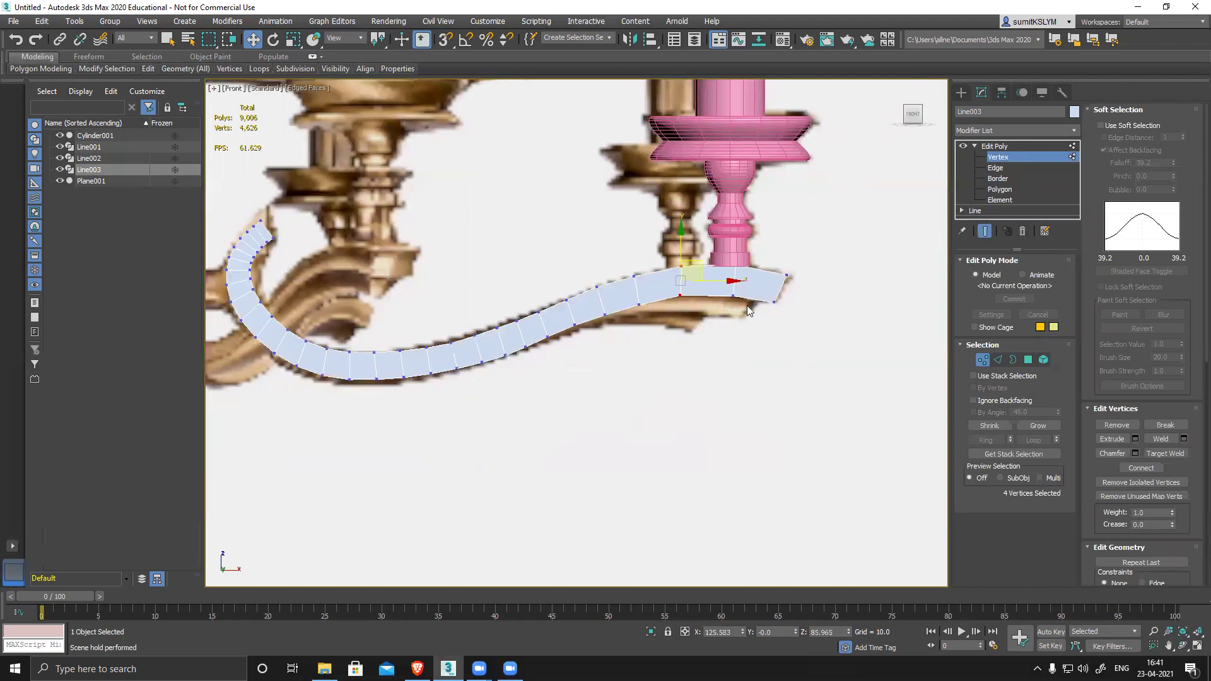
{"action": "middle_click_drag", "start_coordinate": [567, 376], "coordinate": [618, 383]}
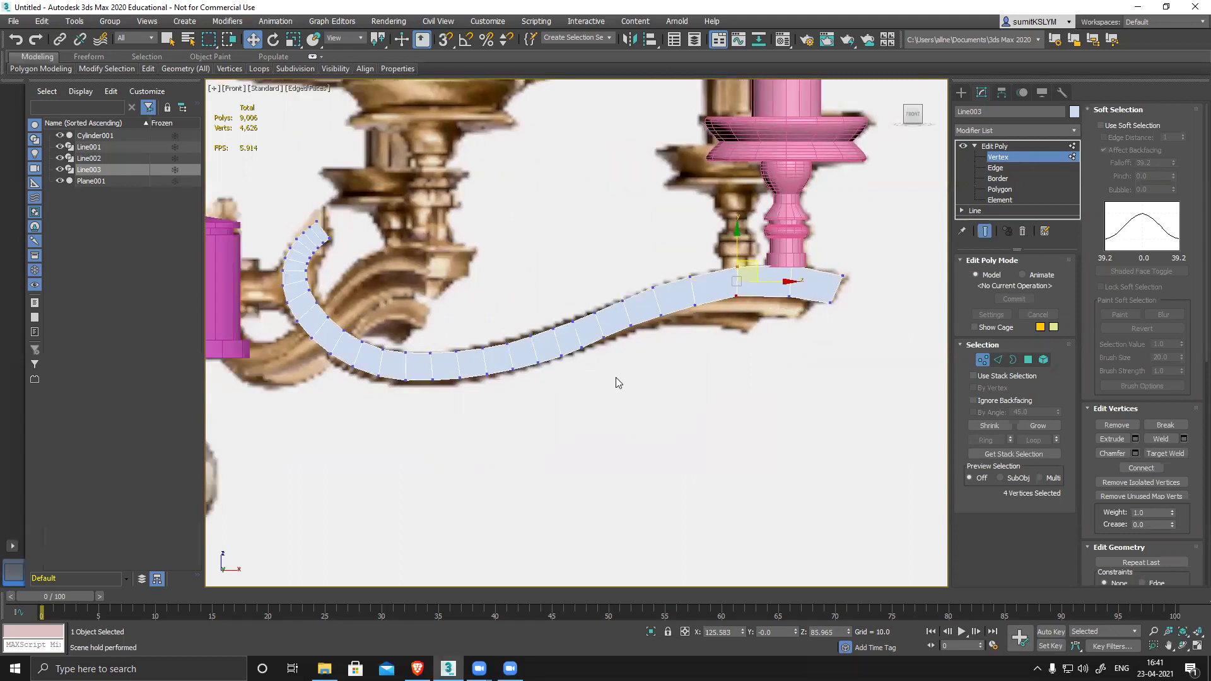
{"action": "left_click", "coordinate": [1024, 145]}
{"action": "left_click", "coordinate": [1015, 130]}
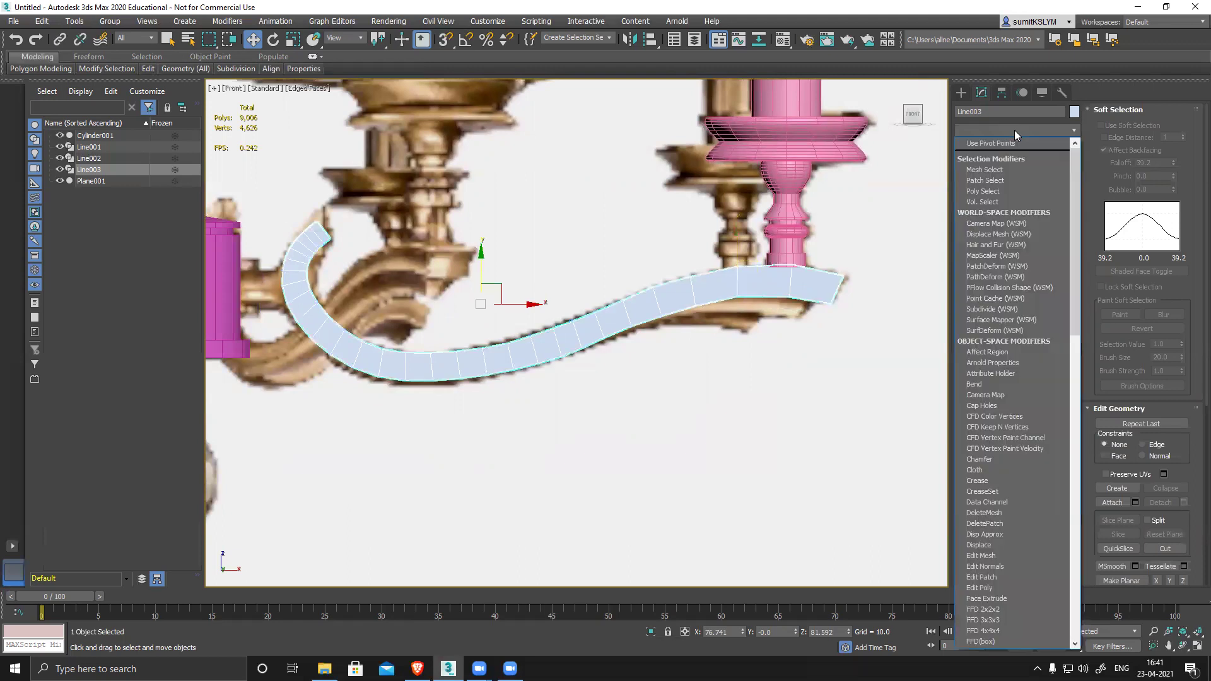
{"action": "key", "text": "t"}
{"action": "key", "text": "w"}
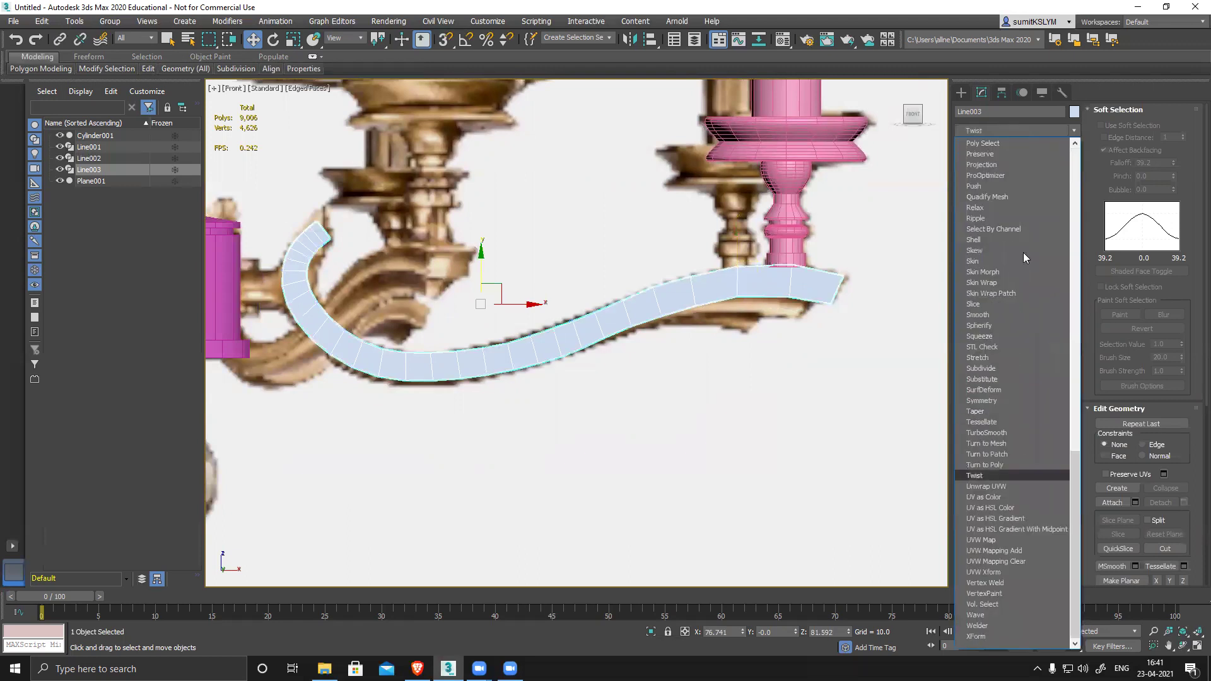
{"action": "left_click", "coordinate": [999, 474]}
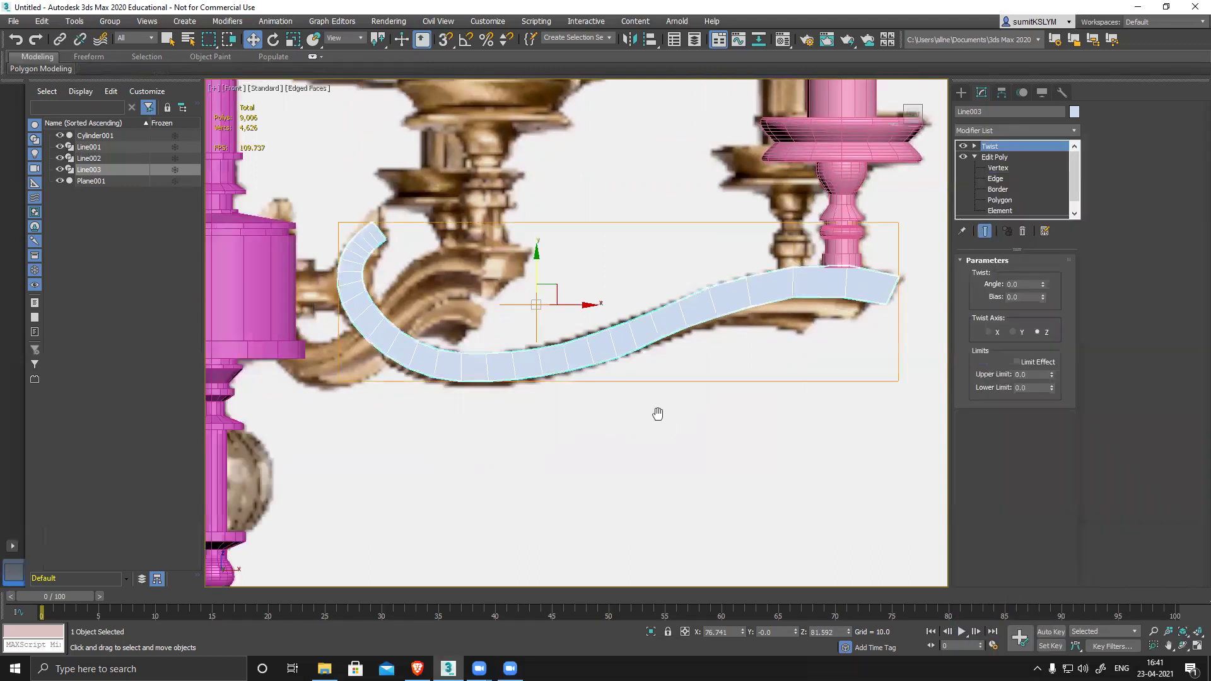
Step: Try twisting the arm by an angle of 15.5 around the Z axis and undo it
{"action": "left_click_drag", "start_coordinate": [1044, 287], "coordinate": [1044, 263]}
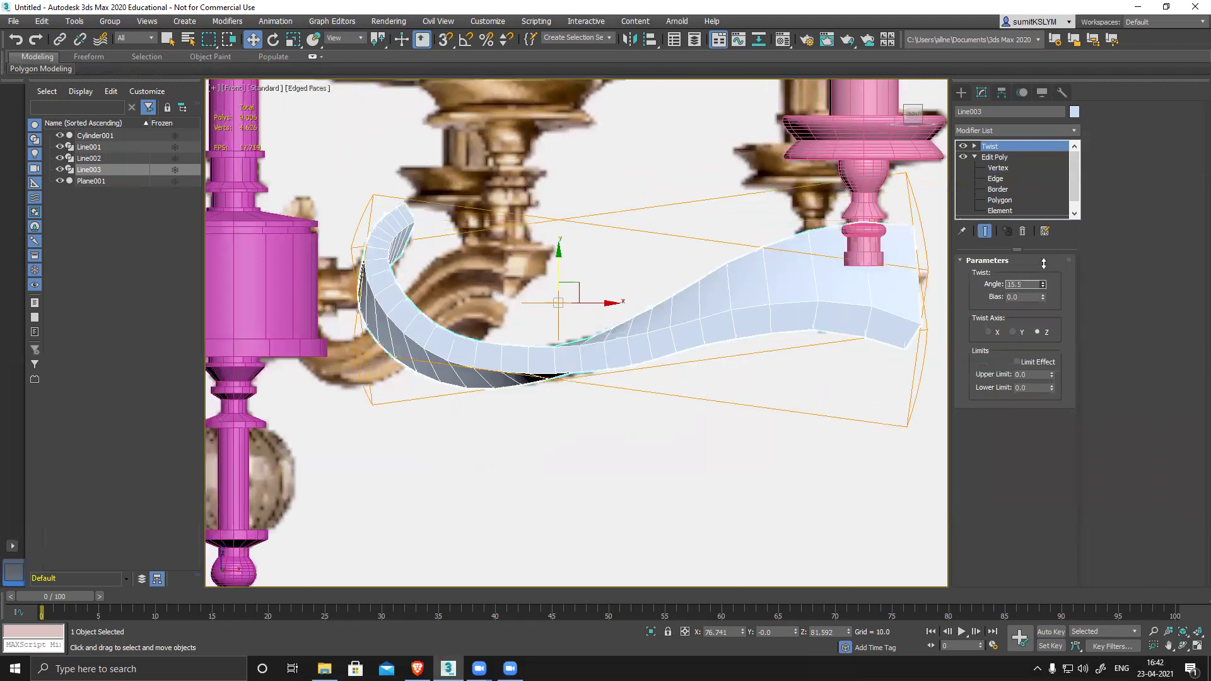
{"action": "key", "text": "ctrl+z"}
Step: Set the twist axis to X, test different twist angles, and reset the angle to 0
{"action": "left_click", "coordinate": [988, 332]}
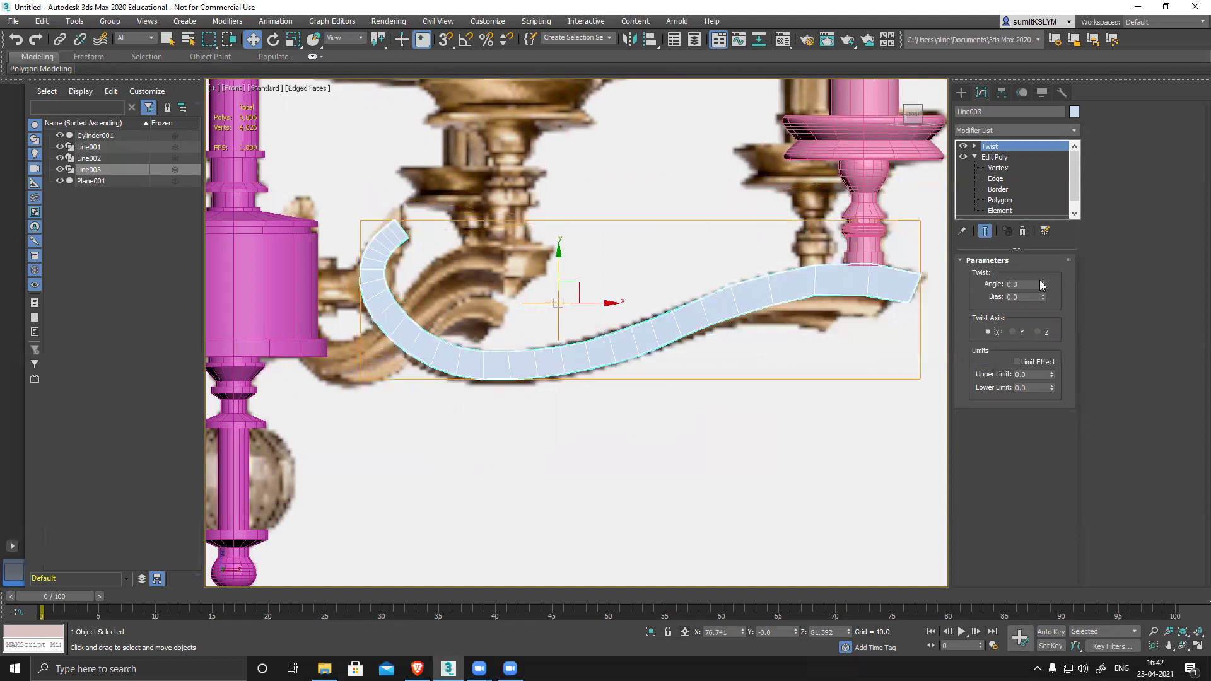
{"action": "left_click_drag", "start_coordinate": [1043, 282], "coordinate": [1043, 271]}
{"action": "left_click_drag", "start_coordinate": [1039, 214], "coordinate": [1013, 334]}
{"action": "right_click", "coordinate": [1043, 286]}
Step: Examine the arm's shape against the chandelier reference from several viewing angles
{"action": "middle_click_drag", "start_coordinate": [839, 366], "coordinate": [694, 359], "text": "alt"}
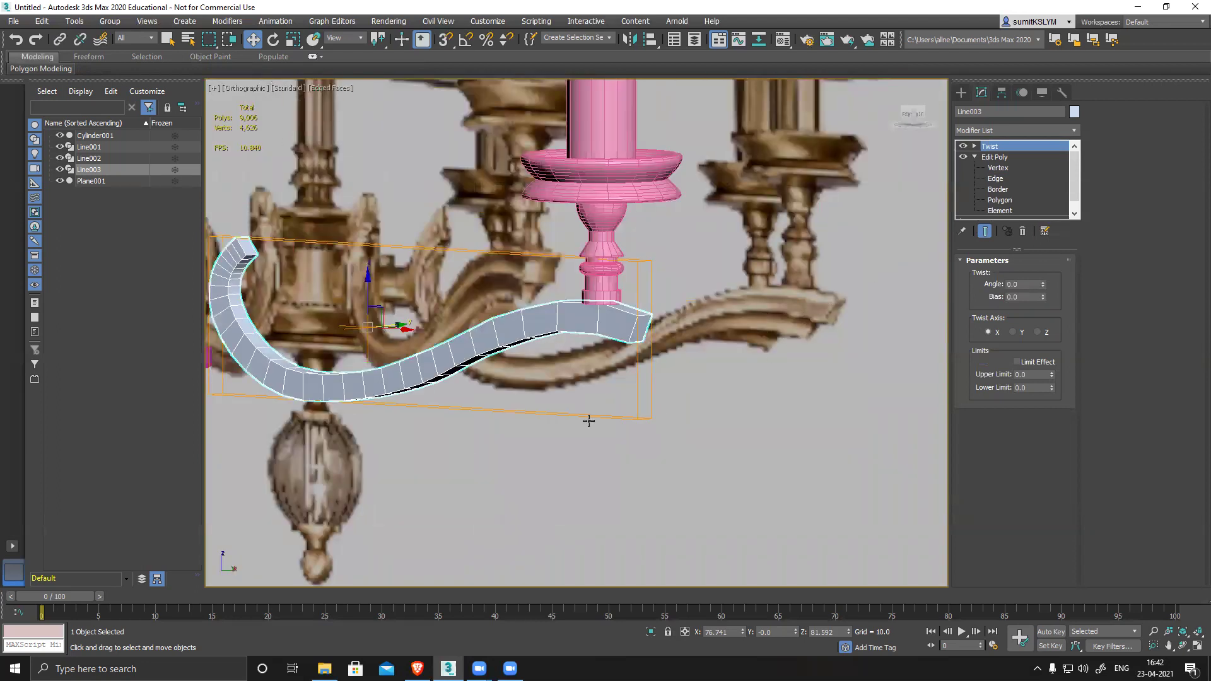
{"action": "middle_click_drag", "start_coordinate": [509, 417], "coordinate": [576, 352], "text": "alt"}
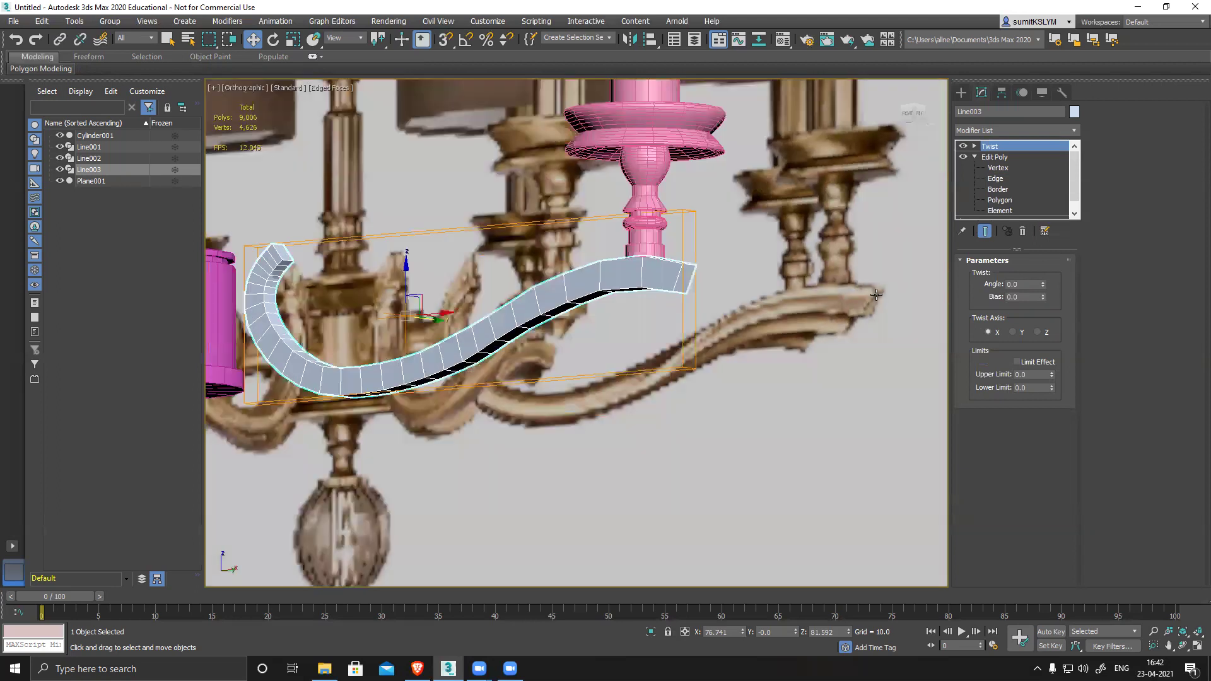
{"action": "middle_click_drag", "start_coordinate": [638, 385], "coordinate": [655, 403], "text": "alt"}
{"action": "scroll", "coordinate": [553, 374], "scroll_direction": "up", "scroll_amount": 1}
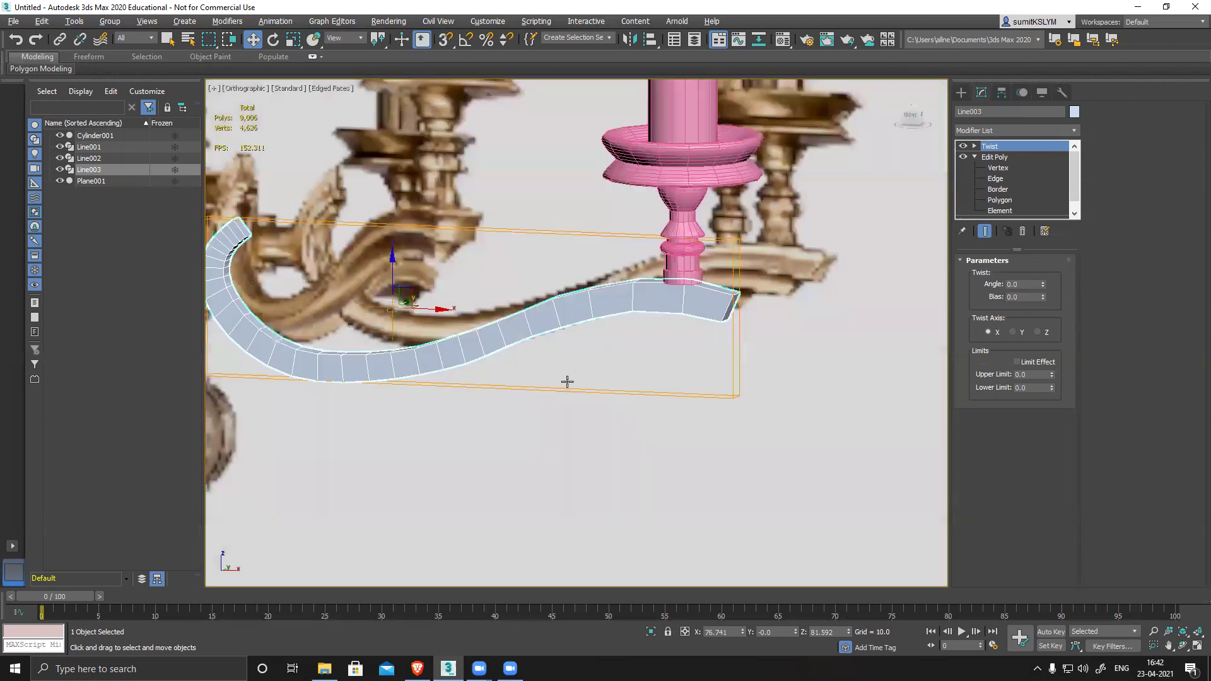
Step: Compare the whole arm with the chandelier reference and undo the addition of the Twist modifier
{"action": "scroll", "coordinate": [653, 385], "scroll_direction": "down", "scroll_amount": 3}
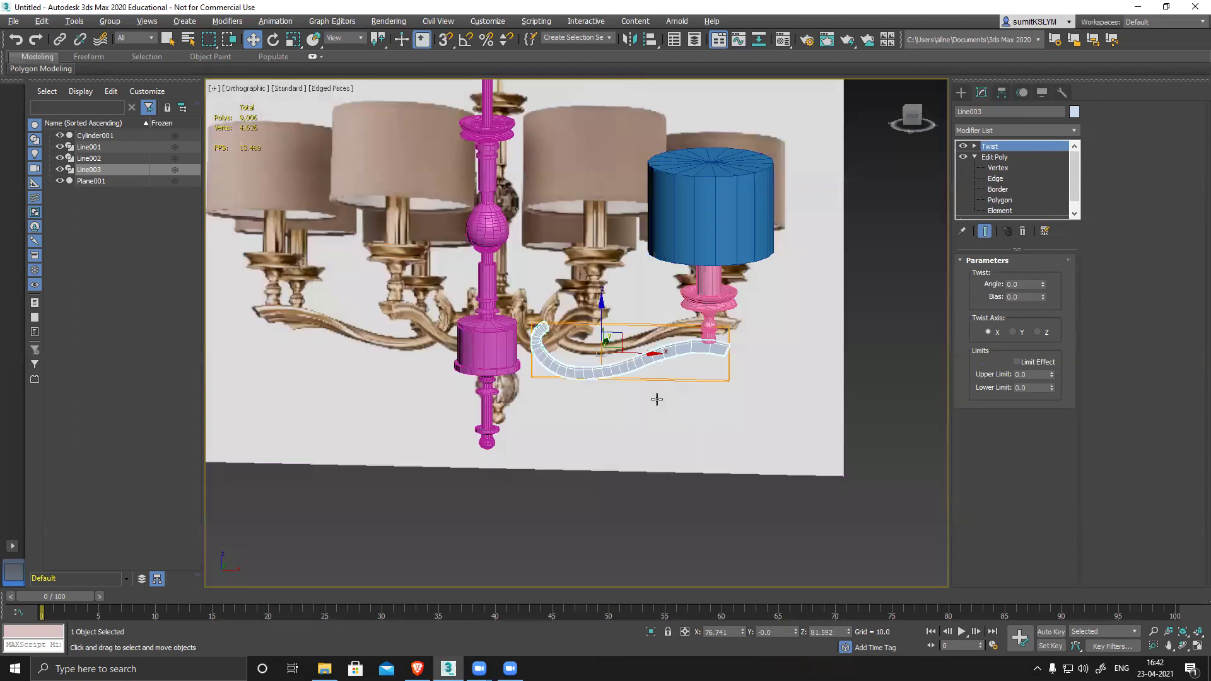
{"action": "middle_click_drag", "start_coordinate": [664, 394], "coordinate": [661, 391], "text": "alt"}
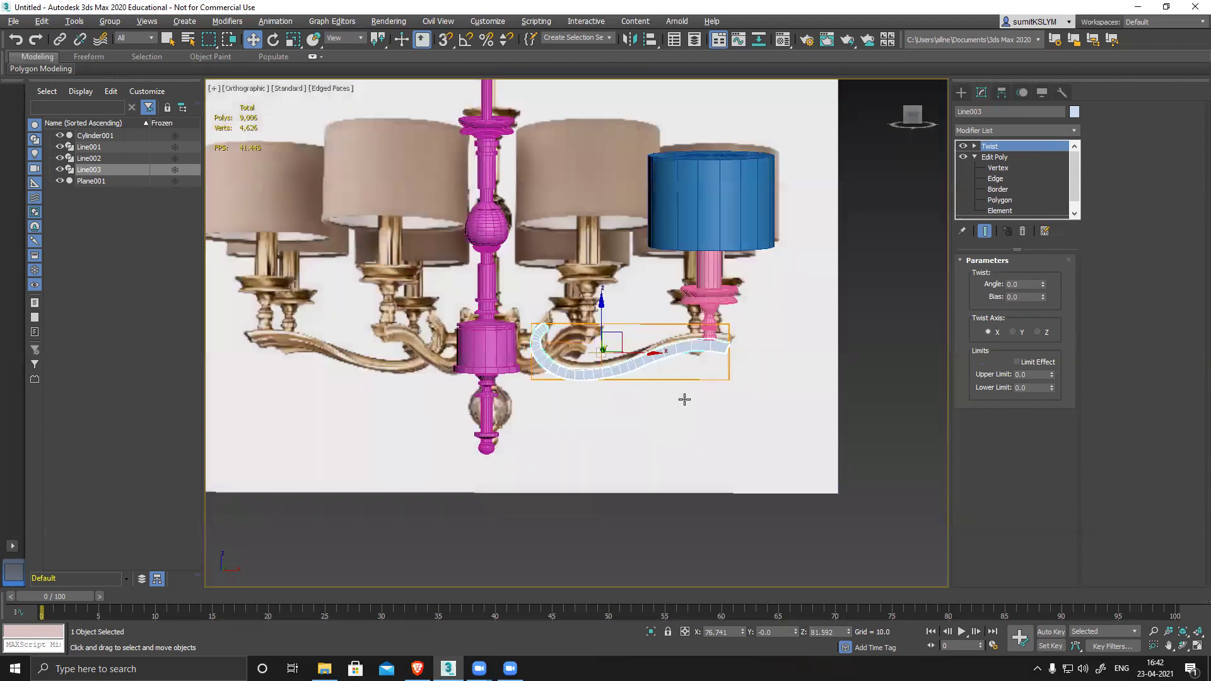
{"action": "middle_click_drag", "start_coordinate": [665, 387], "coordinate": [629, 381]}
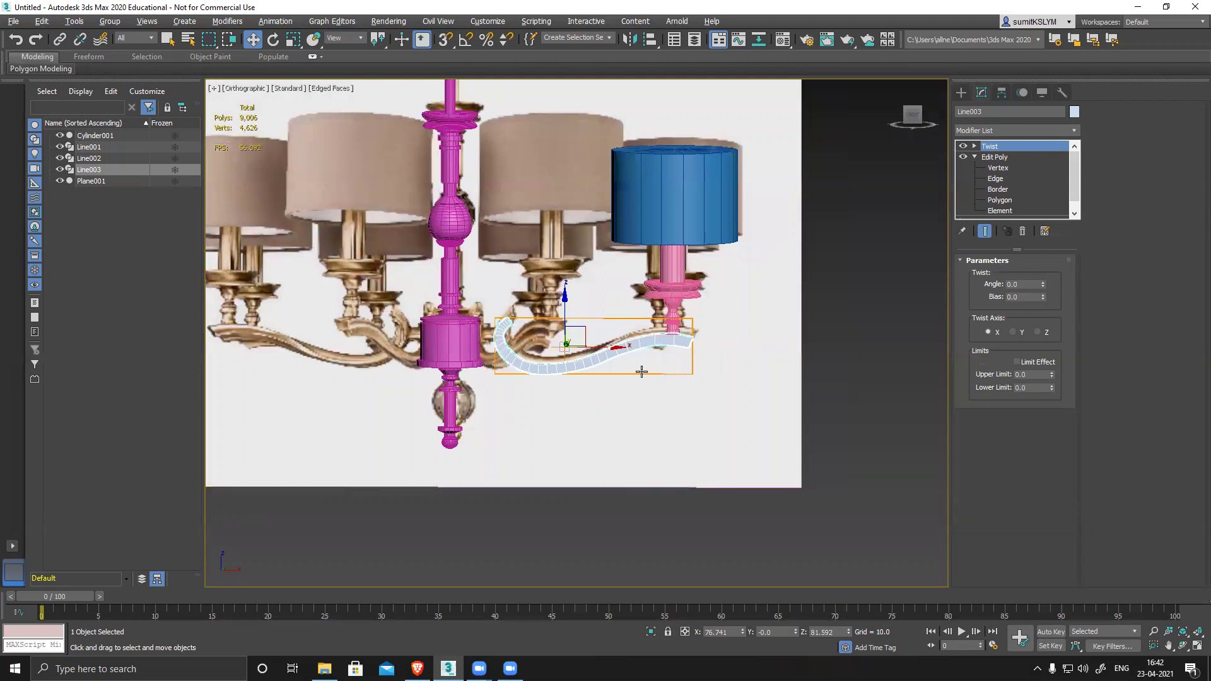
{"action": "middle_click_drag", "start_coordinate": [640, 372], "coordinate": [679, 366], "text": "alt"}
{"action": "key", "text": "ctrl+z"}
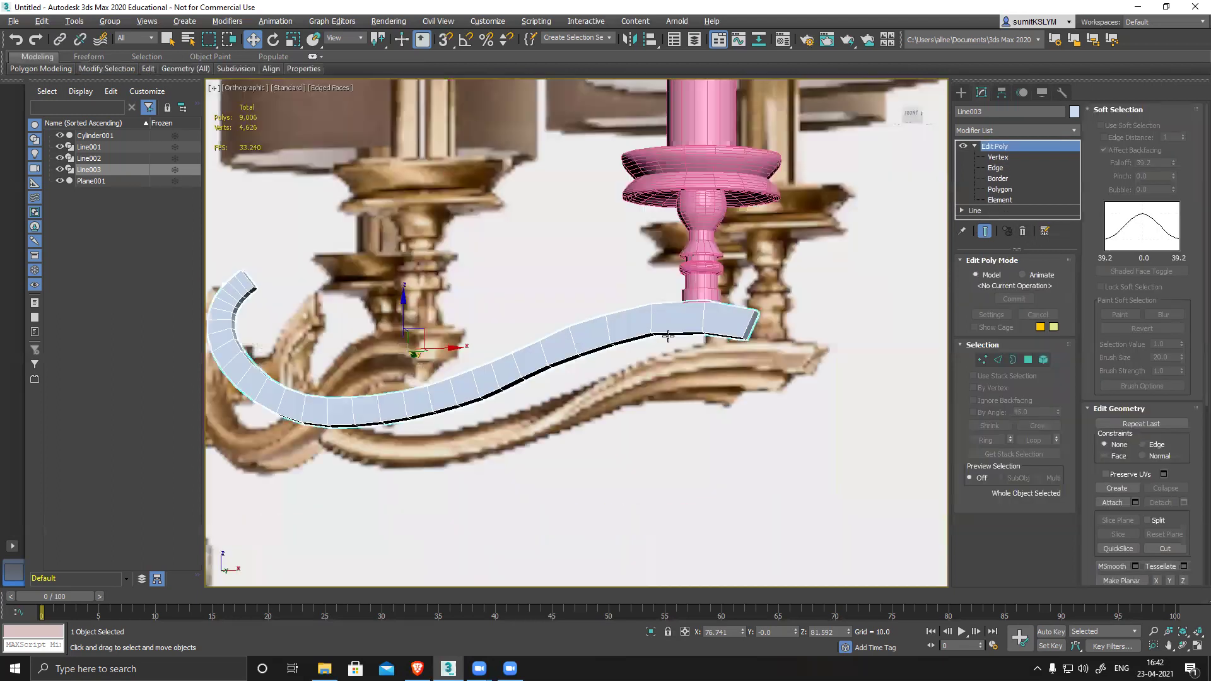
Step: Enter polygon level on the arm and select the continuous strip of polygons along its underside
{"action": "scroll", "coordinate": [647, 358], "scroll_direction": "up", "scroll_amount": 5}
{"action": "middle_click_drag", "start_coordinate": [705, 303], "coordinate": [773, 381], "text": "alt"}
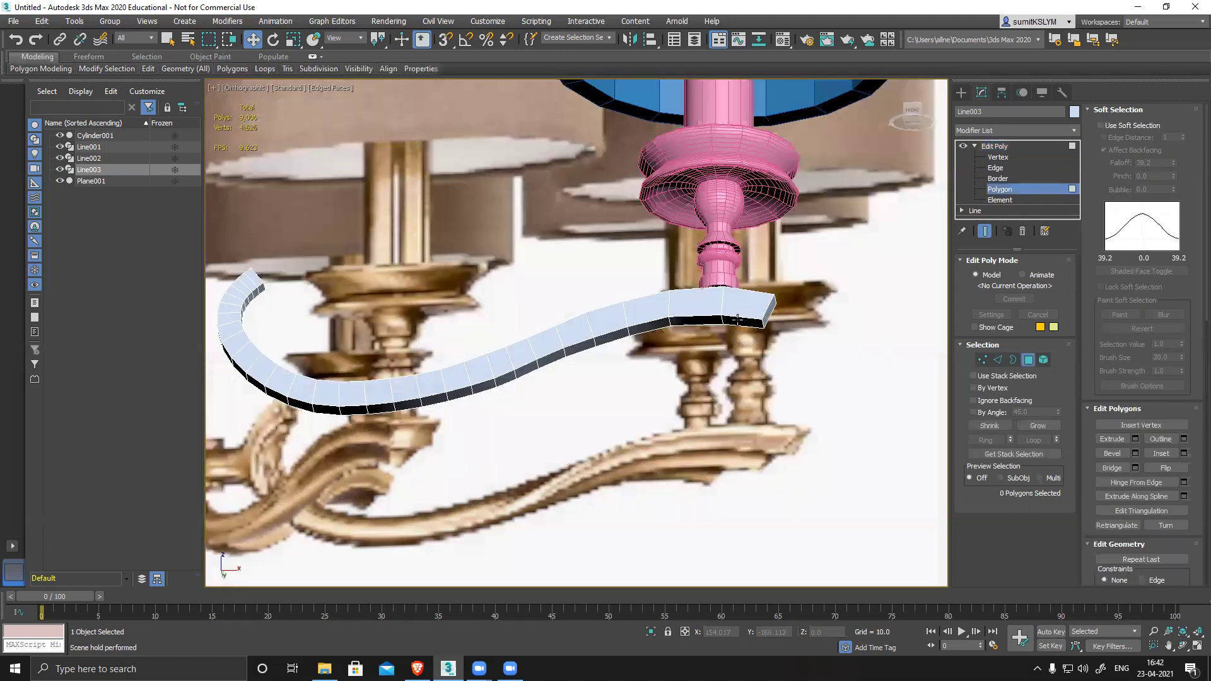
{"action": "left_click", "coordinate": [735, 321]}
{"action": "left_click", "coordinate": [651, 327], "text": "ctrl"}
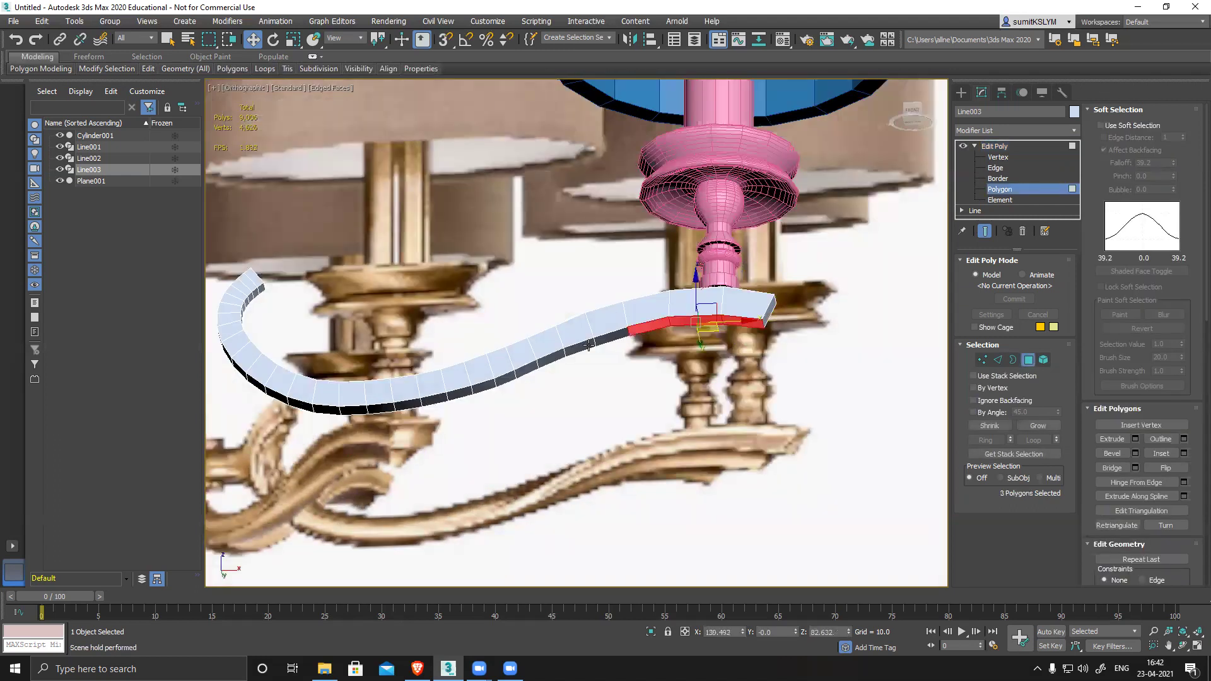
{"action": "left_click", "coordinate": [584, 345], "text": "ctrl"}
{"action": "middle_click_drag", "start_coordinate": [570, 469], "coordinate": [619, 352]}
{"action": "left_click", "coordinate": [620, 316], "text": "shift"}
{"action": "middle_click_drag", "start_coordinate": [777, 377], "coordinate": [849, 245], "text": "alt"}
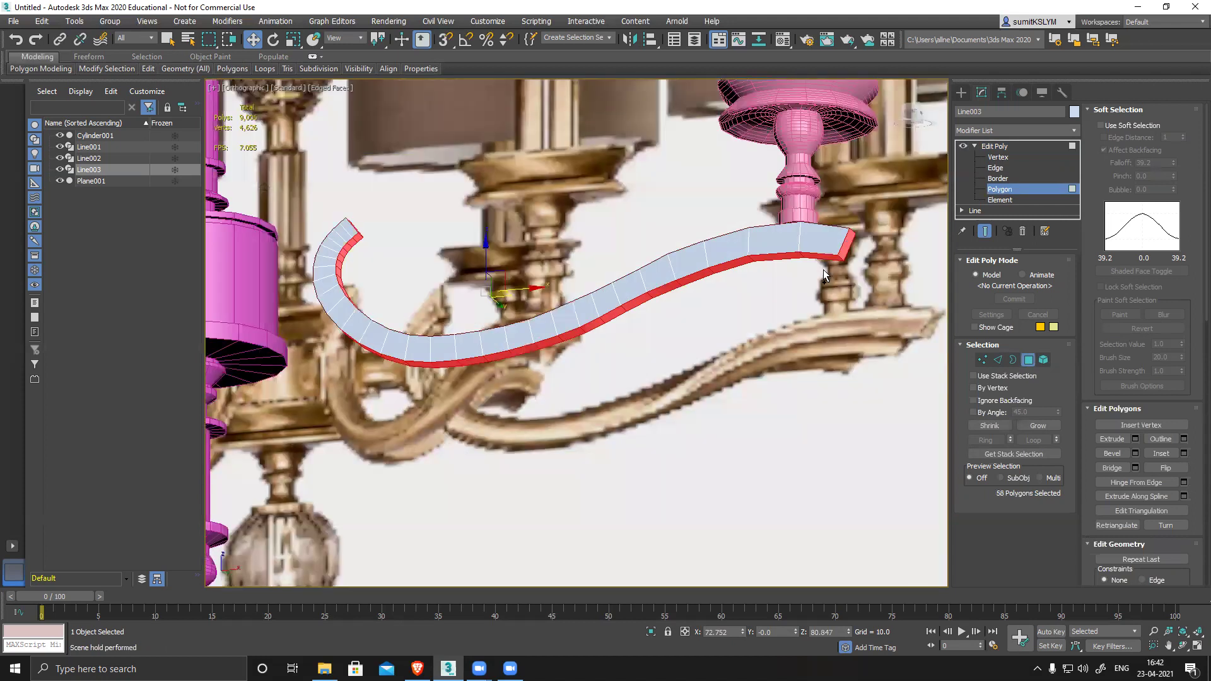
Step: Try to exclude the end caps and the polygons near the curled tip from the underside selection
{"action": "left_click", "coordinate": [850, 247], "text": "alt"}
{"action": "middle_click_drag", "start_coordinate": [456, 225], "coordinate": [418, 274], "text": "alt"}
{"action": "left_click", "coordinate": [352, 208], "text": "alt"}
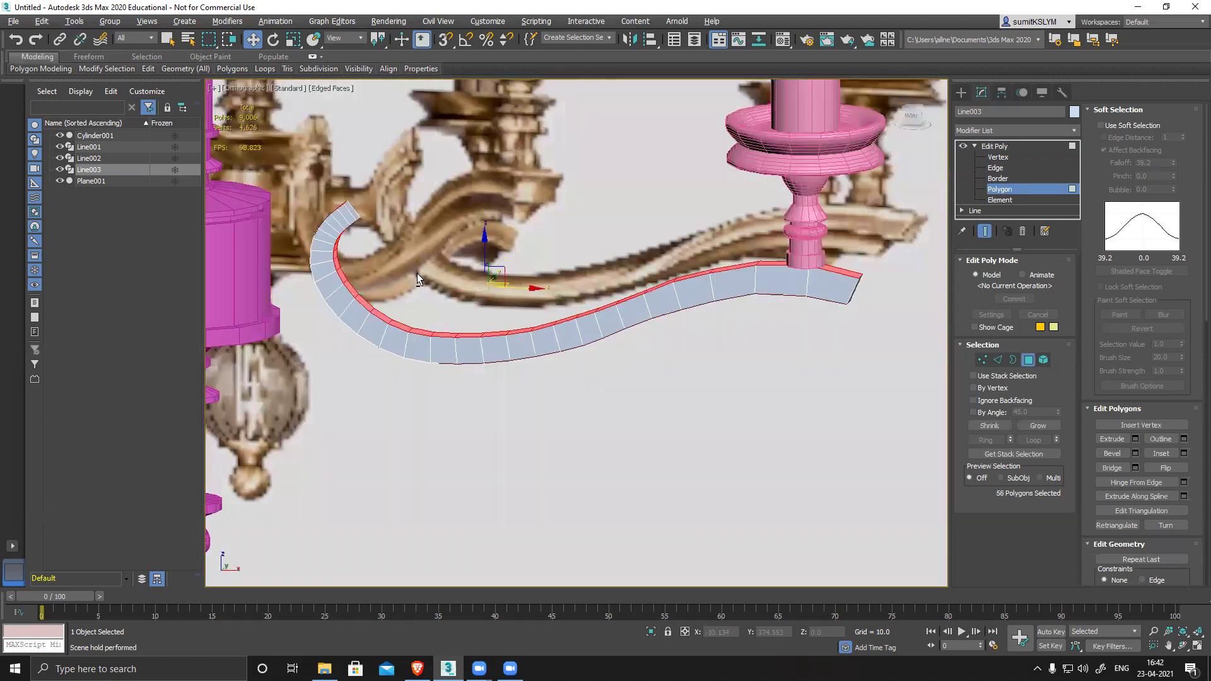
{"action": "middle_click_drag", "start_coordinate": [372, 241], "coordinate": [344, 219], "text": "alt"}
{"action": "left_click_drag", "start_coordinate": [357, 242], "coordinate": [330, 272], "text": "ctrl"}
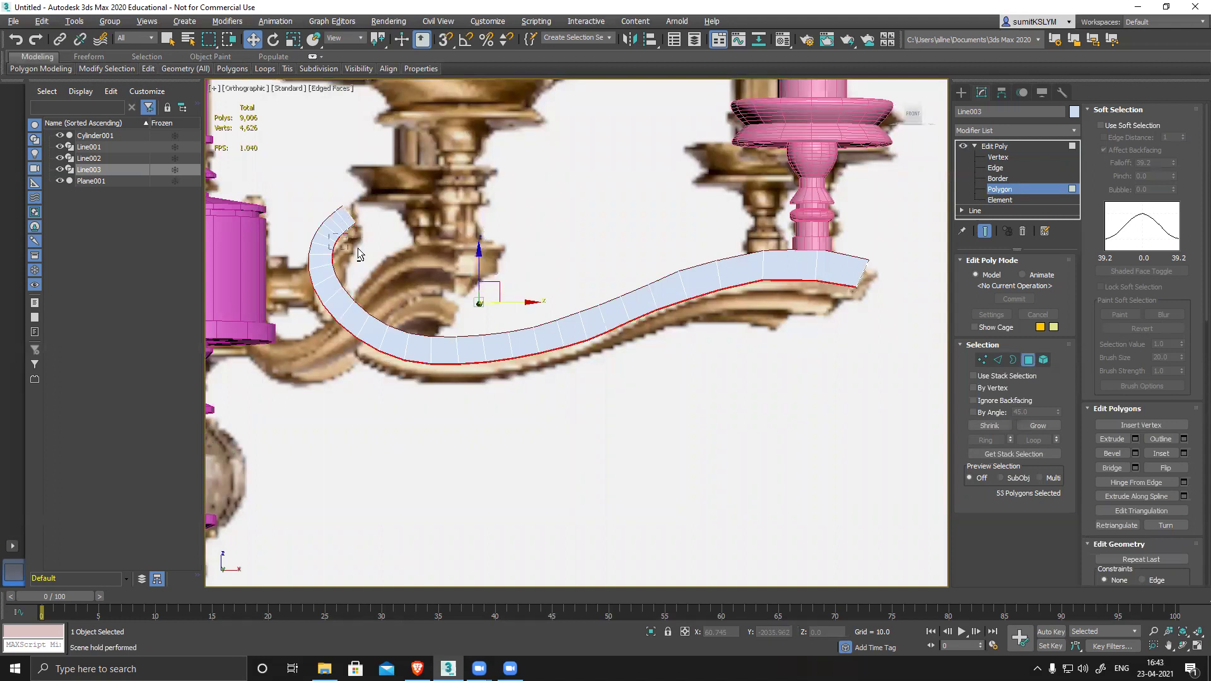
{"action": "middle_click_drag", "start_coordinate": [656, 251], "coordinate": [729, 254], "text": "alt"}
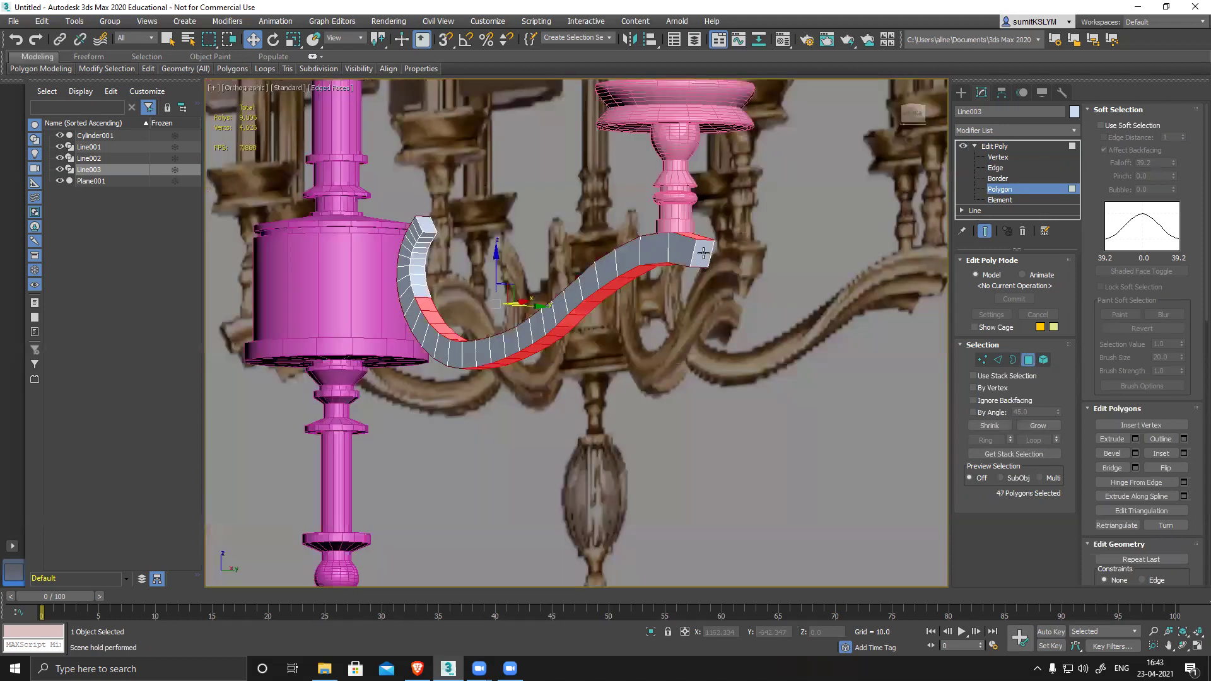
Step: Delete the end cap polygons at both ends of the arm
{"action": "left_click", "coordinate": [701, 254]}
{"action": "left_click", "coordinate": [485, 178]}
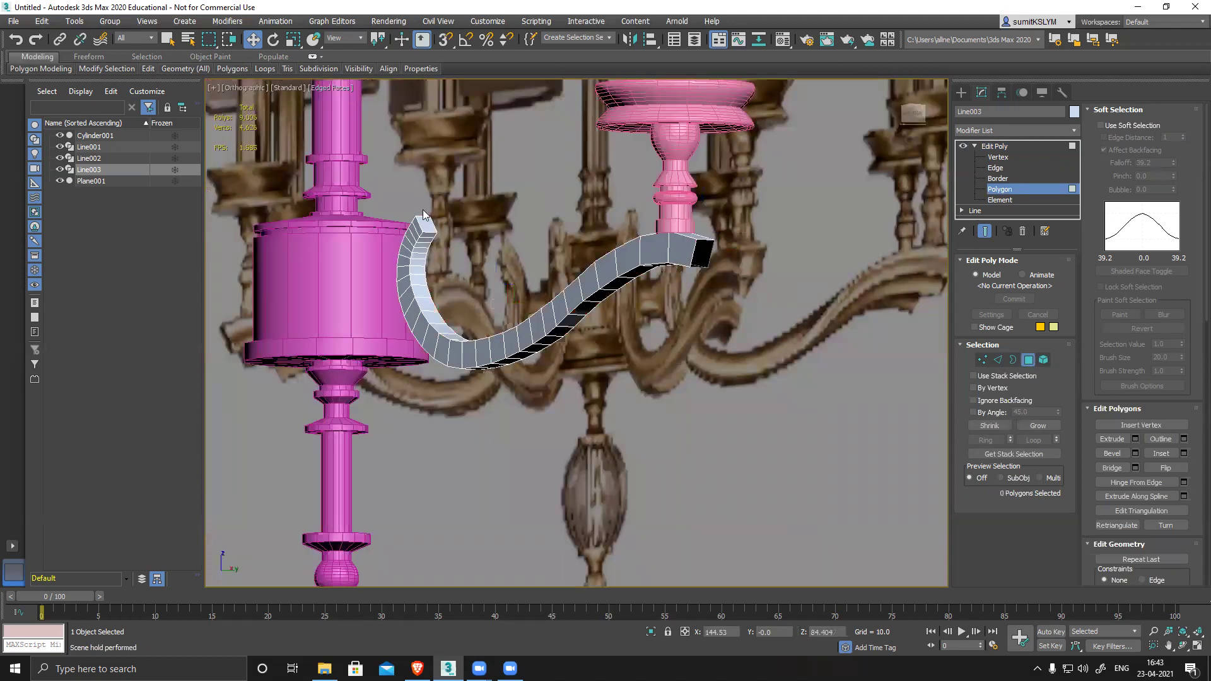
{"action": "left_click", "coordinate": [426, 223]}
{"action": "key", "text": "Delete"}
Step: Try extruding the full strip of underside polygons slightly to thicken the arm against the reference
{"action": "middle_click_drag", "start_coordinate": [672, 287], "coordinate": [706, 164], "text": "alt"}
{"action": "left_click", "coordinate": [702, 167]}
{"action": "left_click", "coordinate": [682, 184], "text": "shift"}
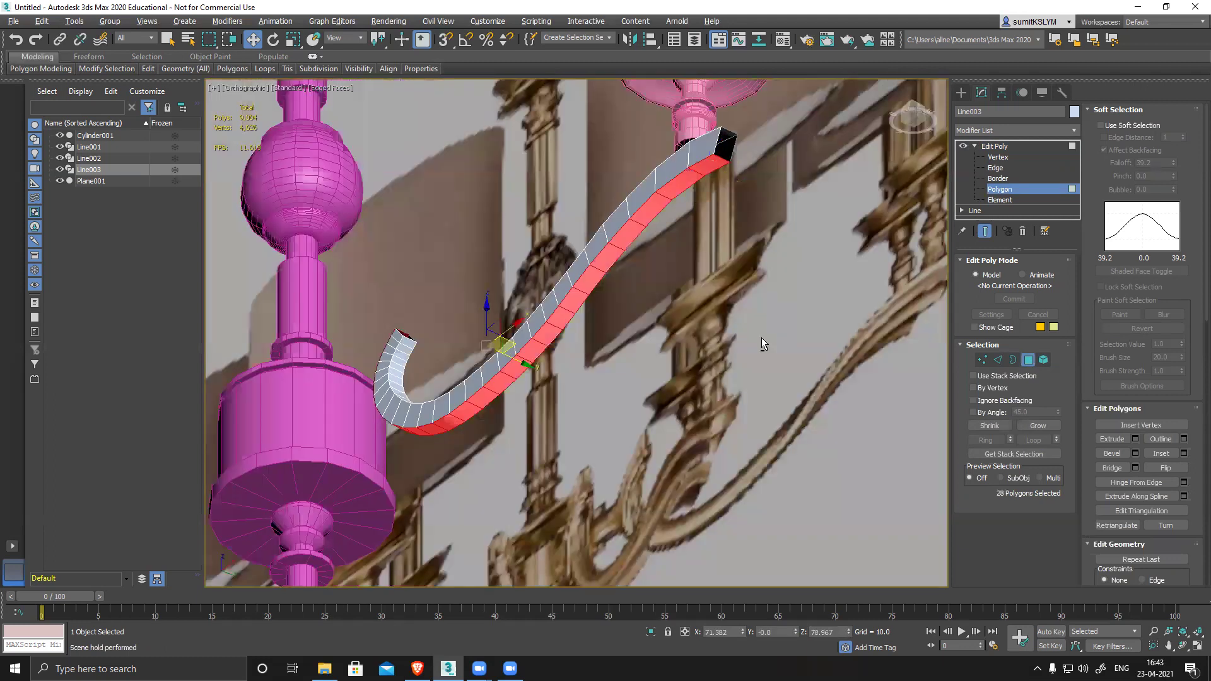
{"action": "middle_click_drag", "start_coordinate": [800, 362], "coordinate": [694, 372], "text": "alt"}
{"action": "middle_click_drag", "start_coordinate": [574, 343], "coordinate": [559, 335], "text": "alt"}
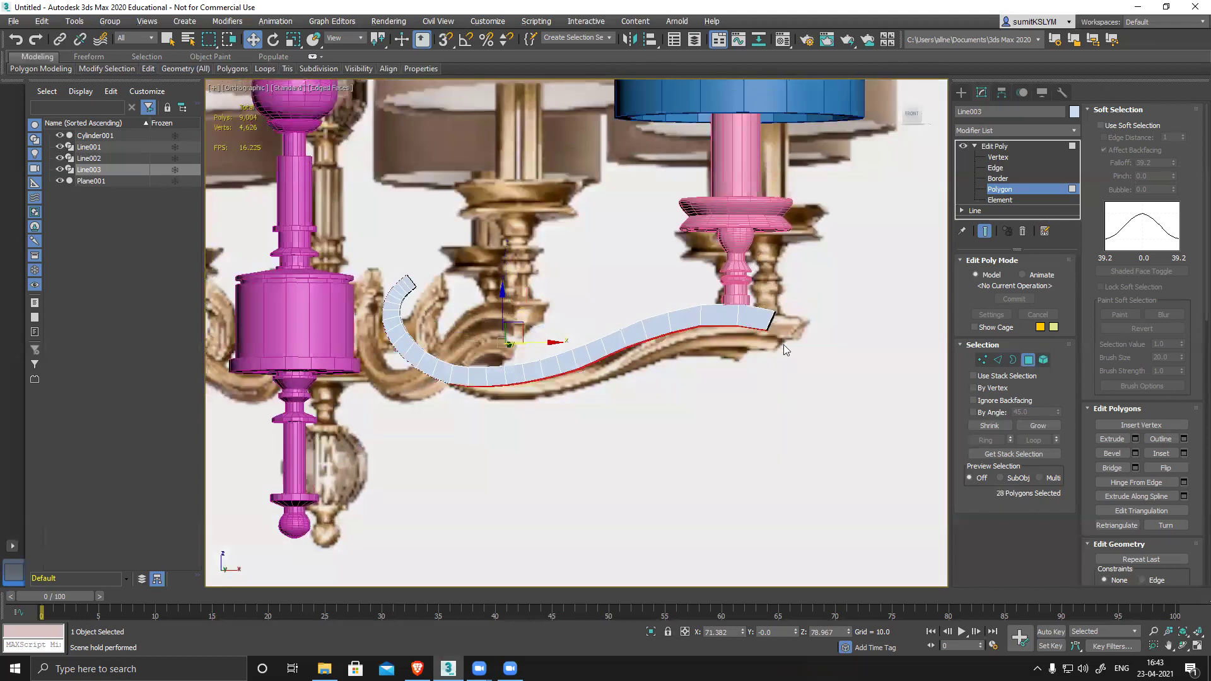
{"action": "key", "text": "f"}
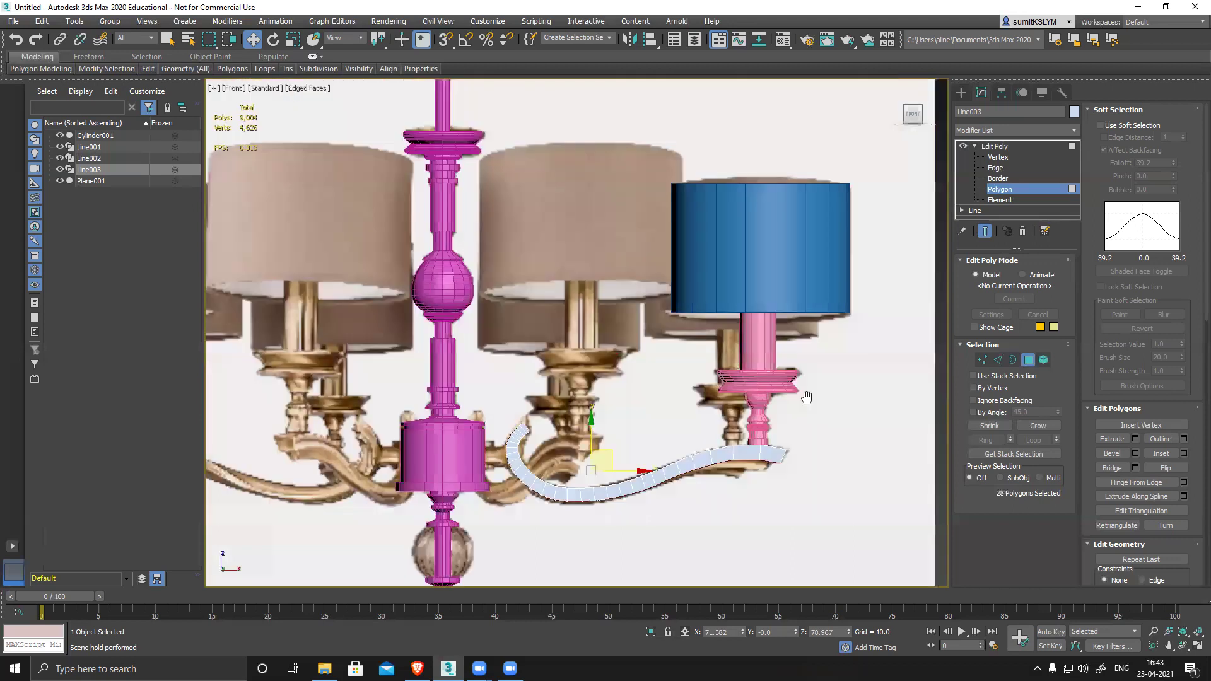
{"action": "scroll", "coordinate": [744, 344], "scroll_direction": "up", "scroll_amount": 3}
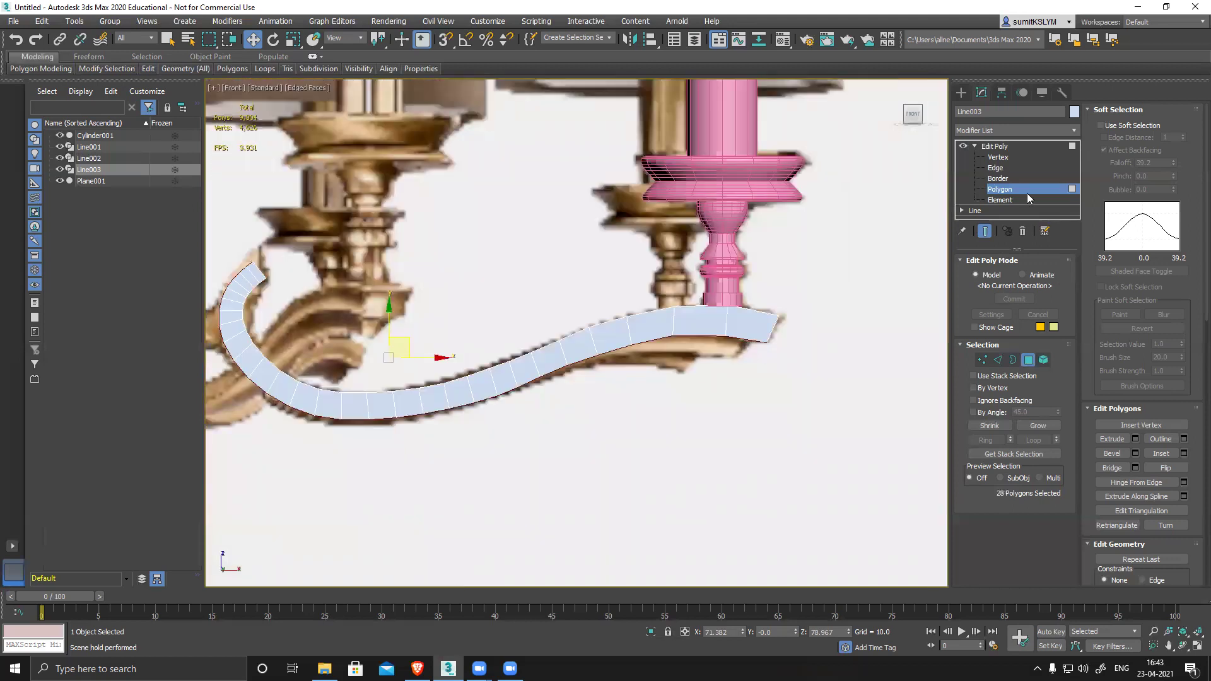
{"action": "left_click", "coordinate": [1112, 439]}
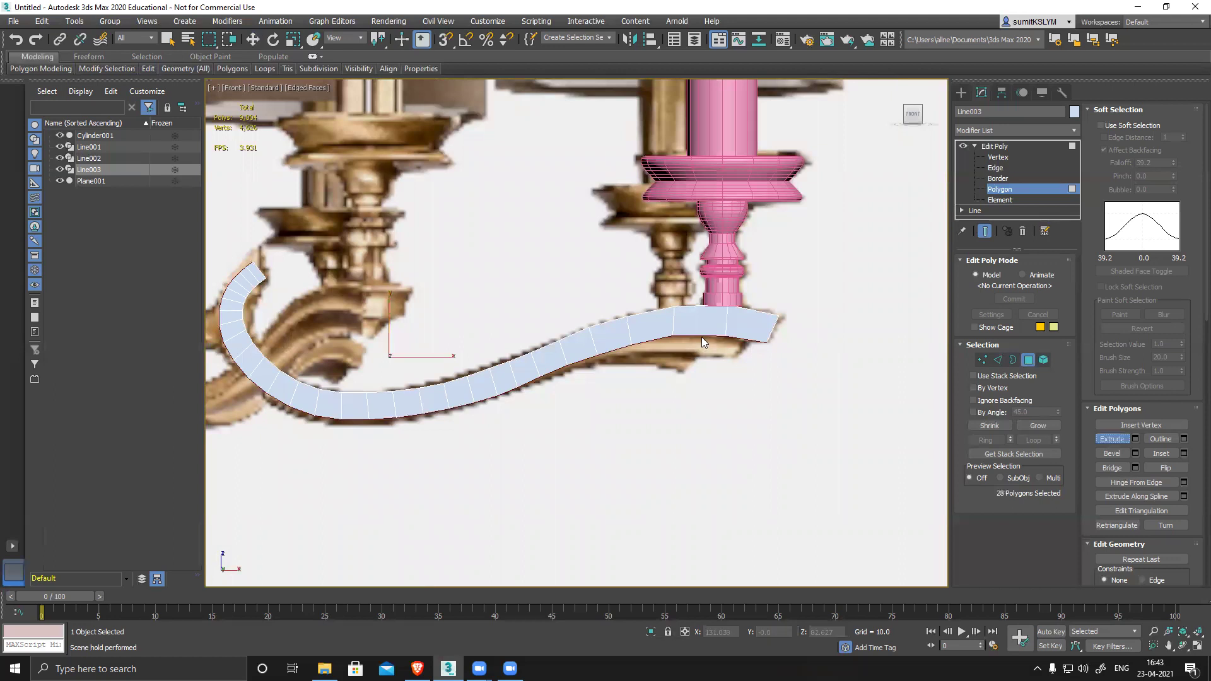
{"action": "left_click_drag", "start_coordinate": [706, 325], "coordinate": [707, 322]}
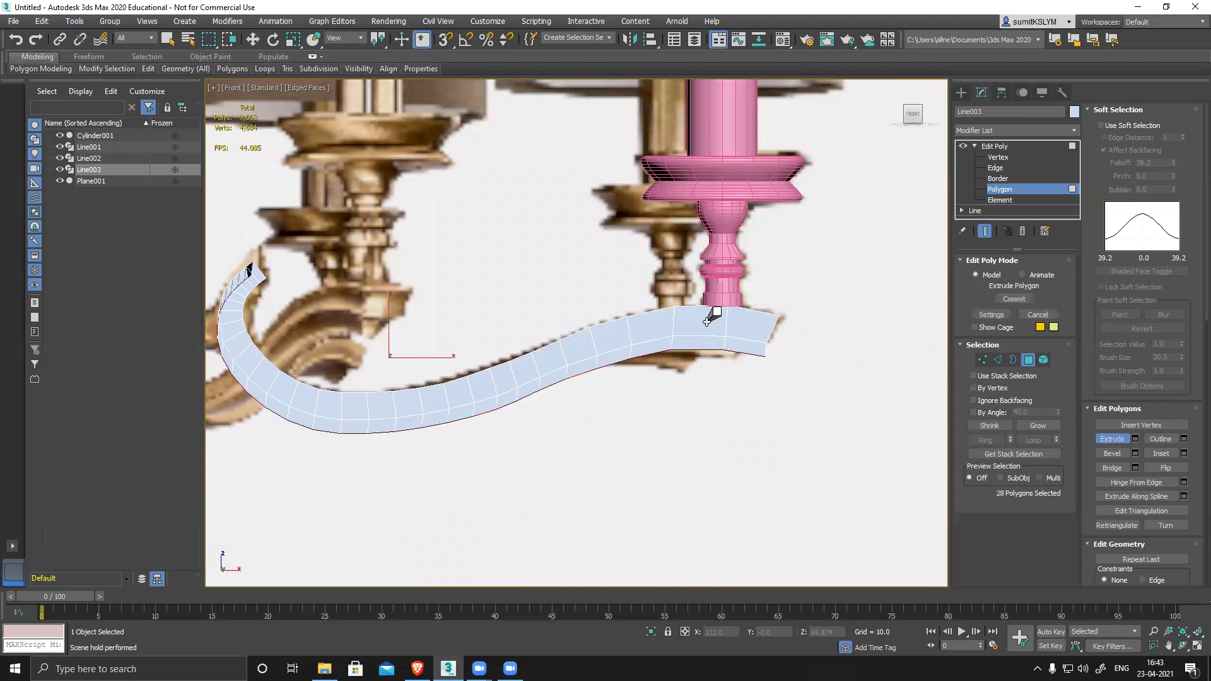
{"action": "right_click", "coordinate": [761, 347]}
Step: Try moving the extruded underside strip to X 66.664 and Z 75.273 to match the reference arm
{"action": "key", "text": "w"}
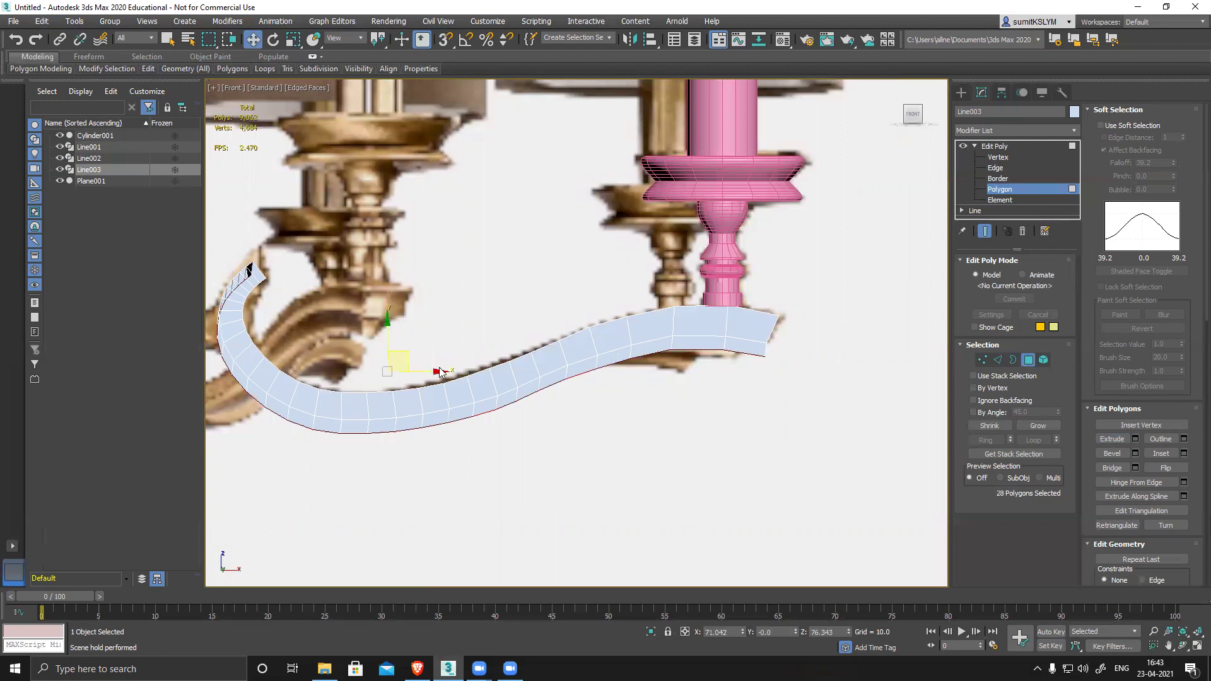
{"action": "left_click_drag", "start_coordinate": [429, 370], "coordinate": [409, 367]}
{"action": "key", "text": "ctrl+z"}
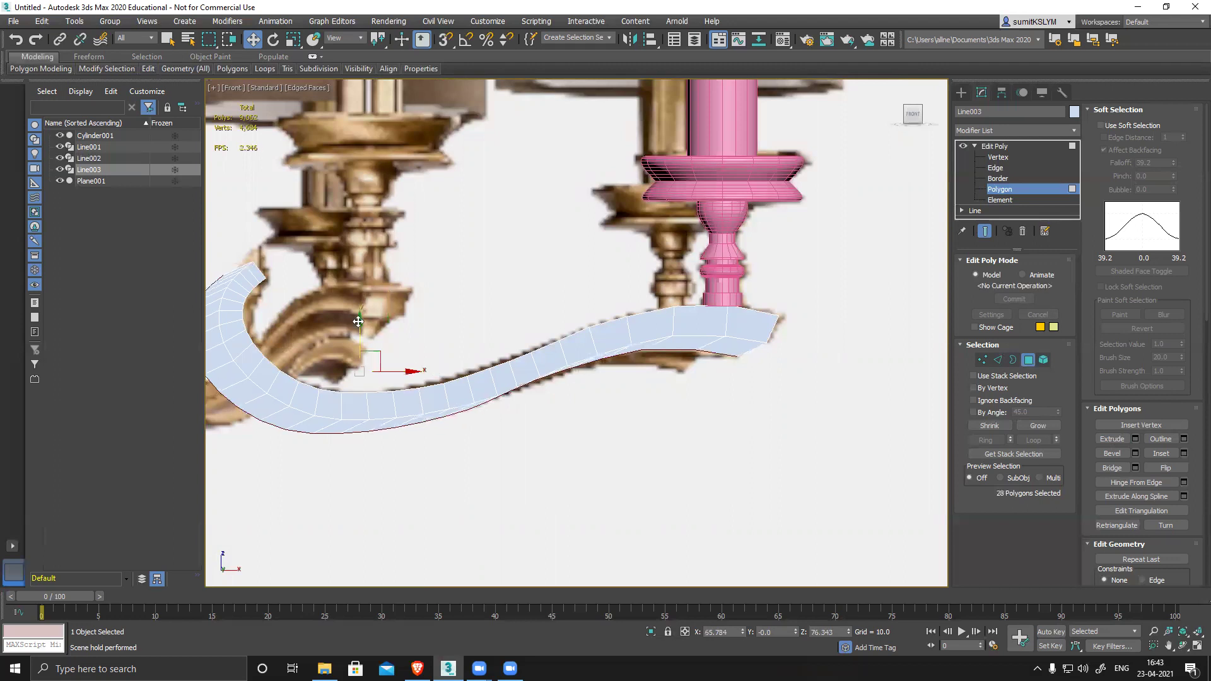
{"action": "left_click_drag", "start_coordinate": [358, 327], "coordinate": [358, 332]}
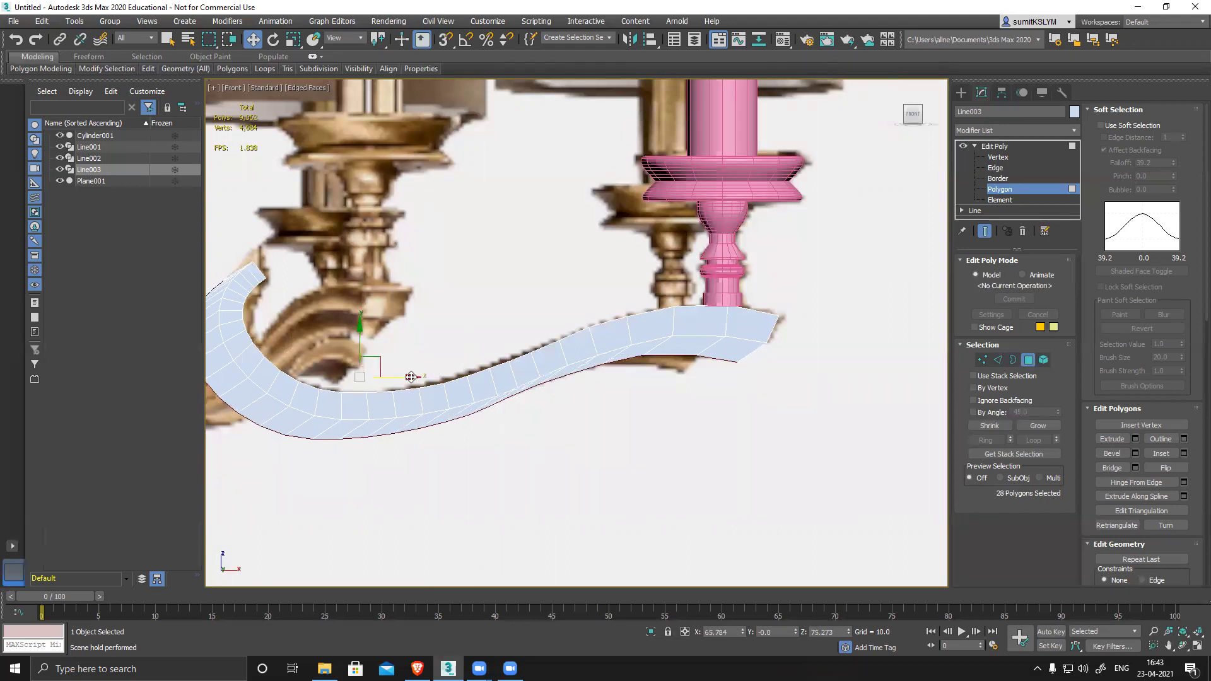
{"action": "left_click_drag", "start_coordinate": [413, 378], "coordinate": [414, 377]}
{"action": "left_click_drag", "start_coordinate": [649, 422], "coordinate": [664, 398]}
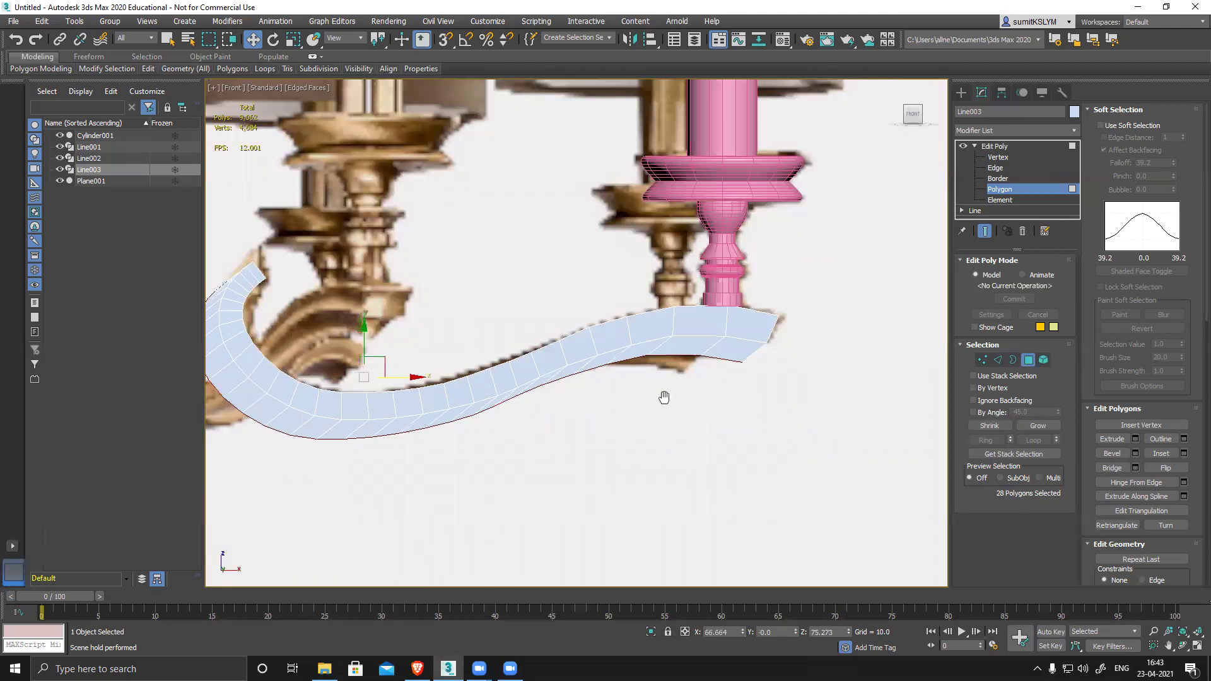
Step: Try deleting the end polygons of the extruded strip at the candle end and at the curled tip
{"action": "middle_click_drag", "start_coordinate": [698, 373], "coordinate": [606, 349], "text": "alt"}
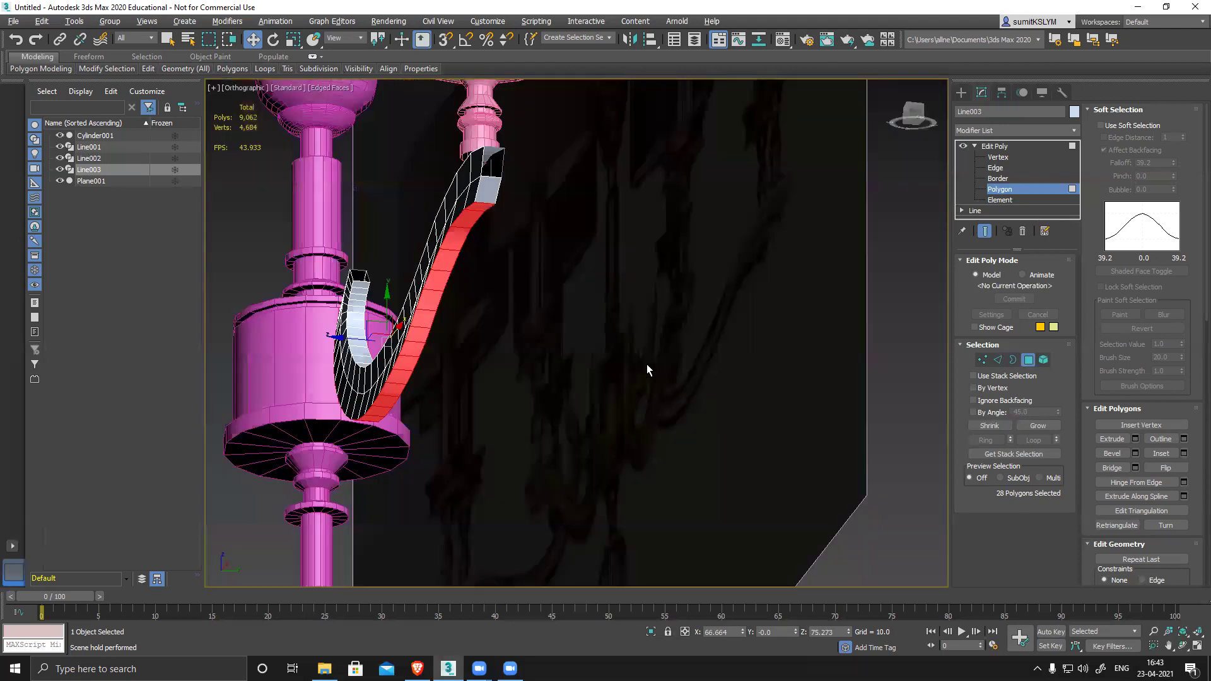
{"action": "key", "text": "shift+z"}
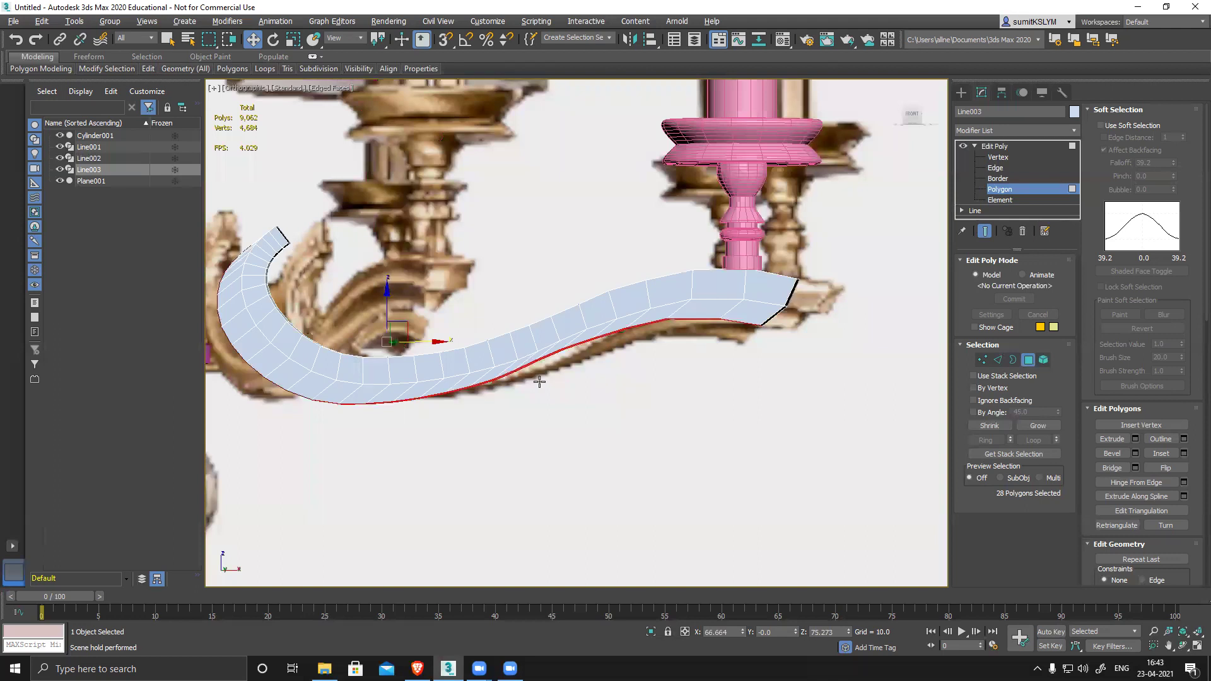
{"action": "middle_click_drag", "start_coordinate": [509, 406], "coordinate": [455, 374], "text": "alt"}
{"action": "key", "text": "shift+z"}
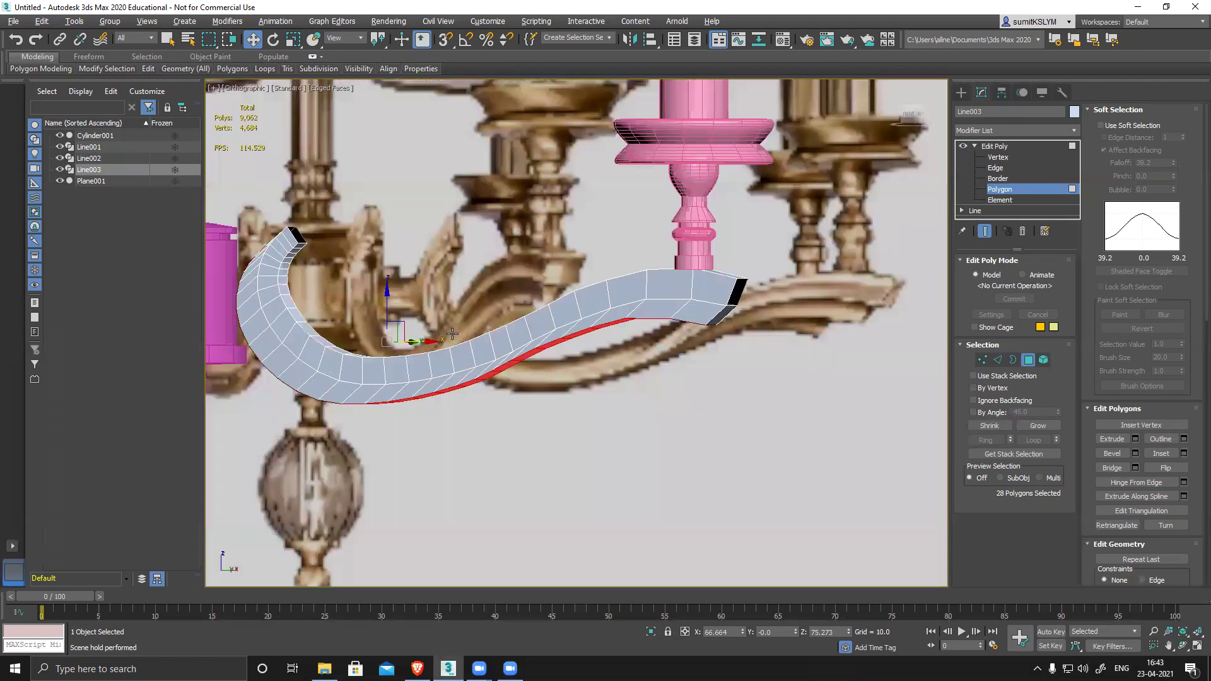
{"action": "key", "text": "shift+z"}
{"action": "left_click", "coordinate": [774, 282]}
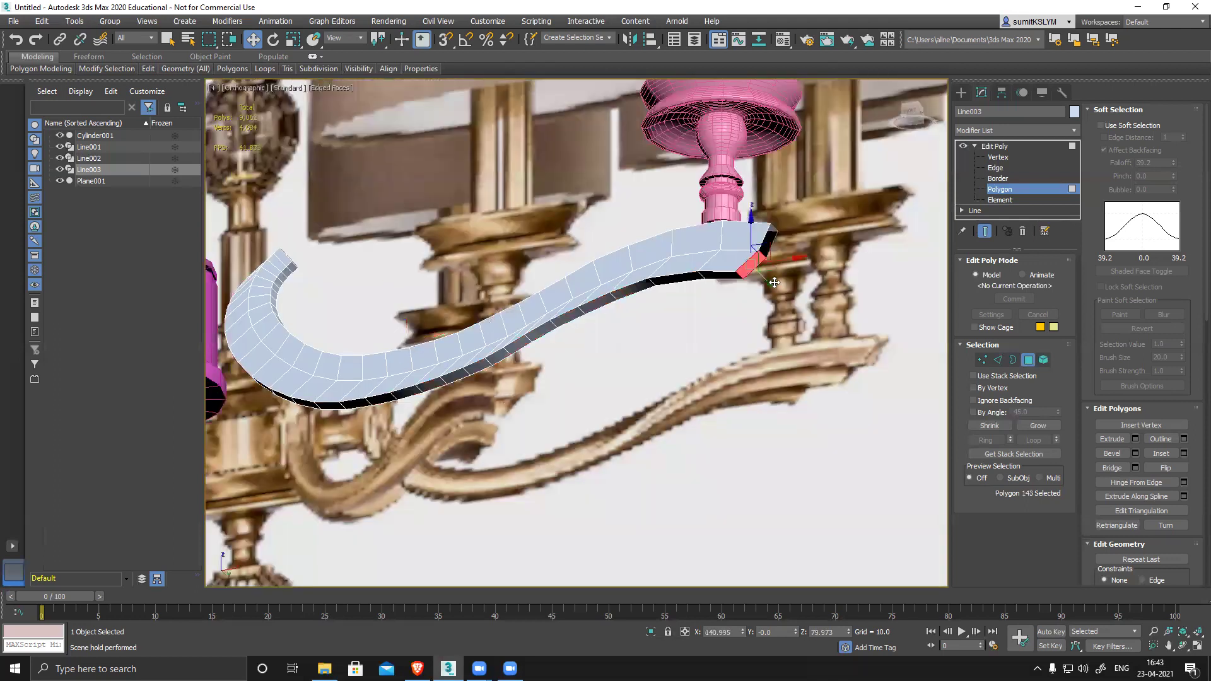
{"action": "key", "text": "shift+z"}
{"action": "key", "text": "shift+z"}
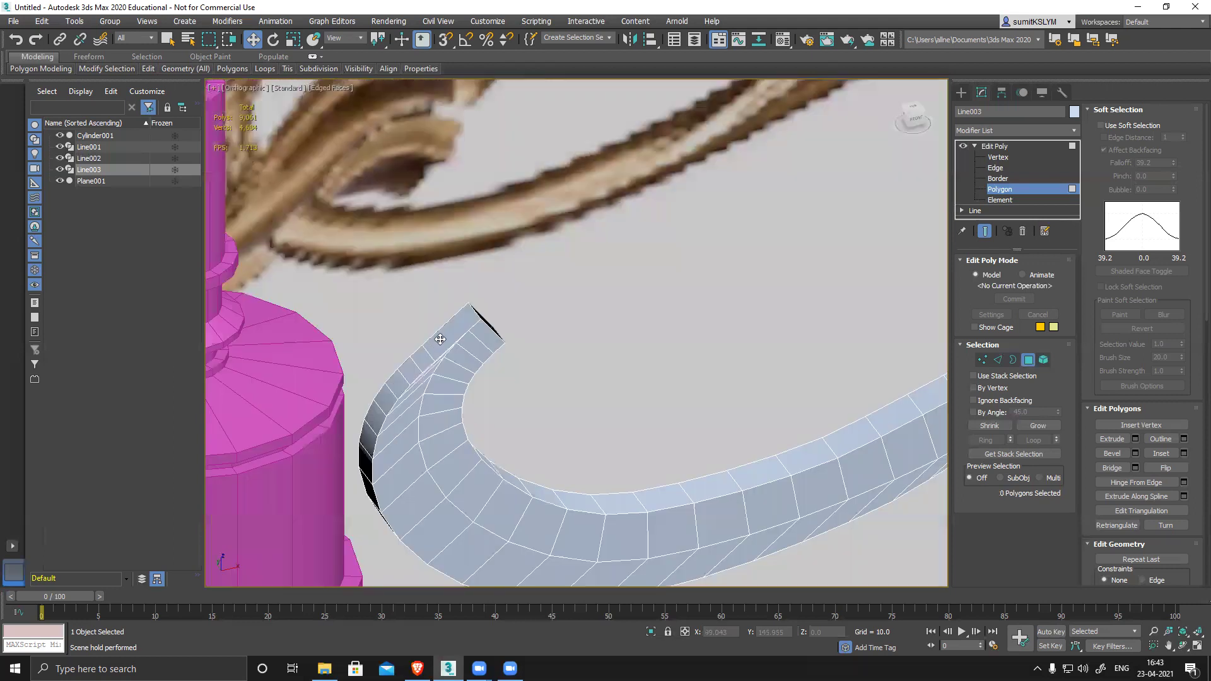
{"action": "left_click", "coordinate": [440, 340]}
{"action": "key", "text": "Delete"}
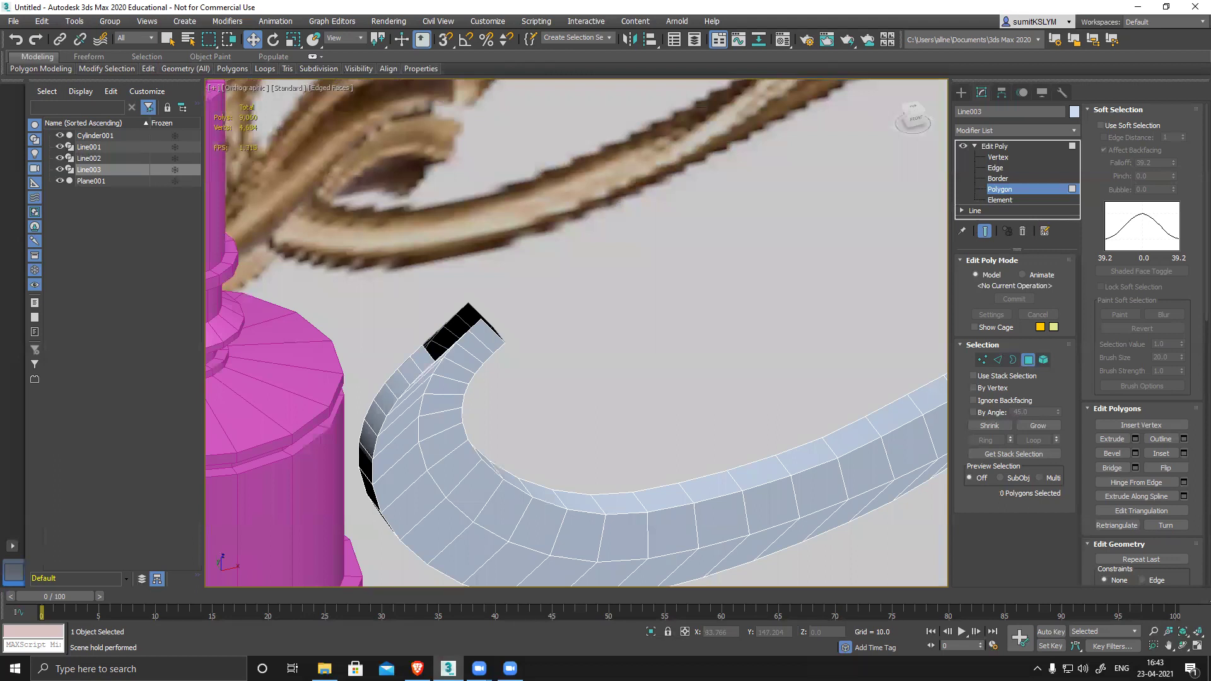
Step: Examine the extruded arm's shape against the chandelier reference from several angles and in the front view
{"action": "key", "text": "shift+z"}
{"action": "key", "text": "shift+z"}
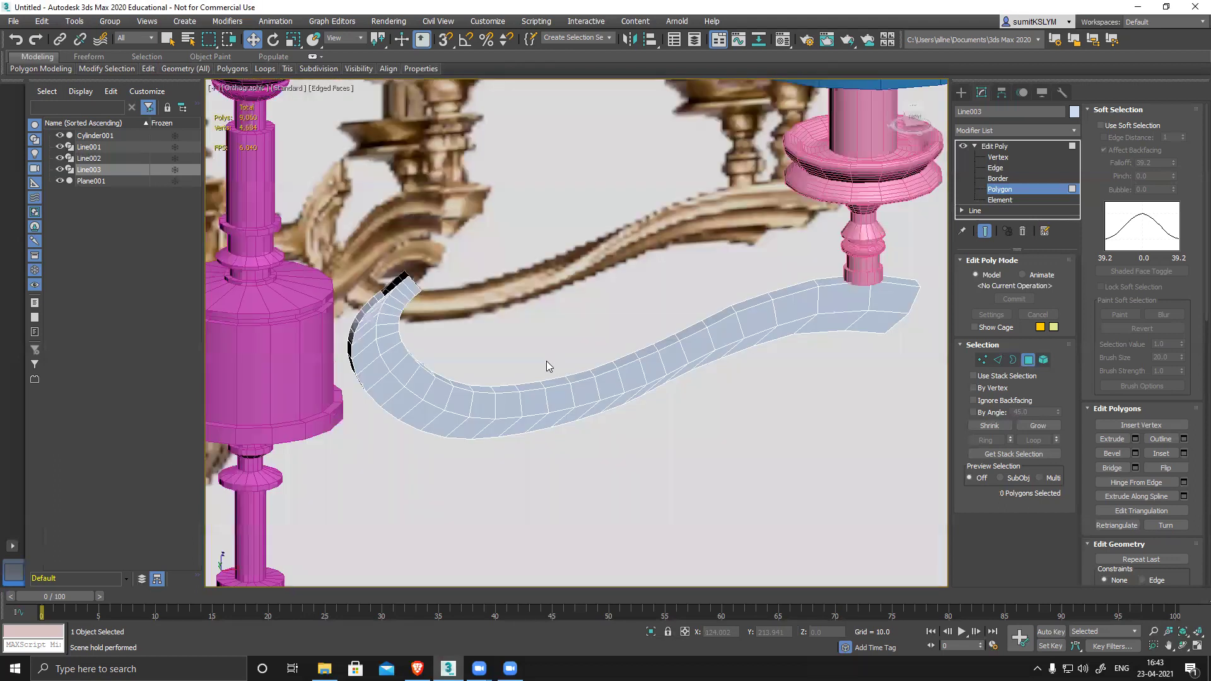
{"action": "key", "text": "shift+z"}
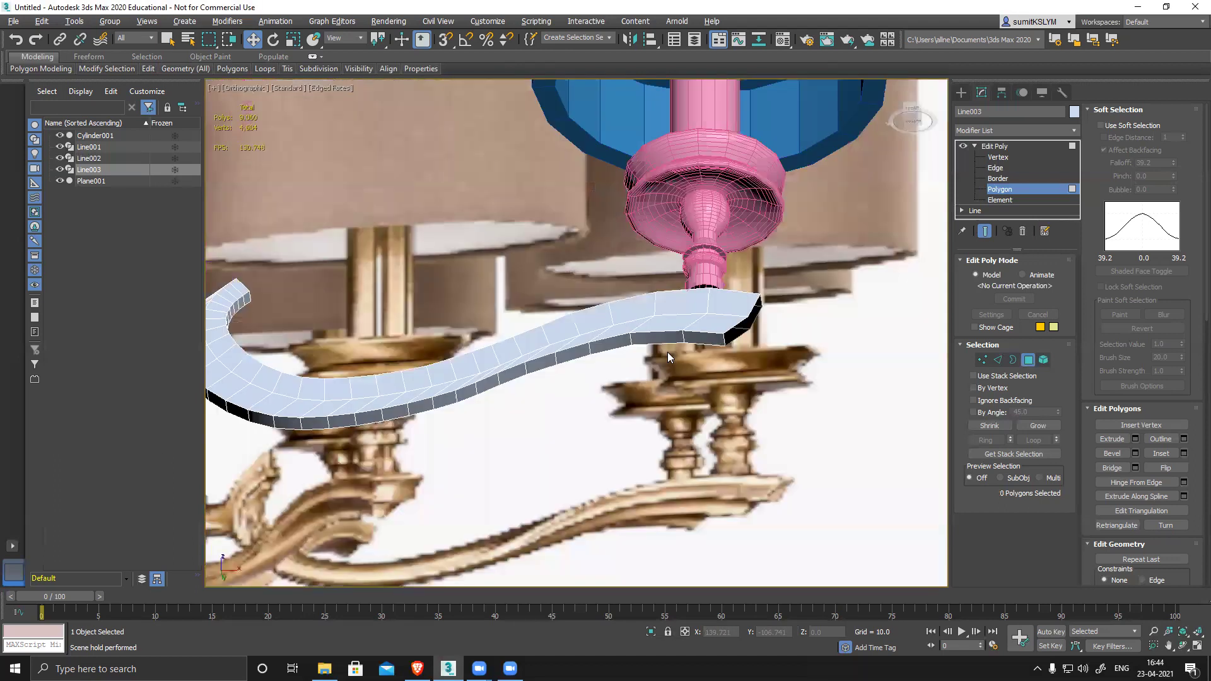
{"action": "key", "text": "shift+z"}
{"action": "key", "text": "shift+z"}
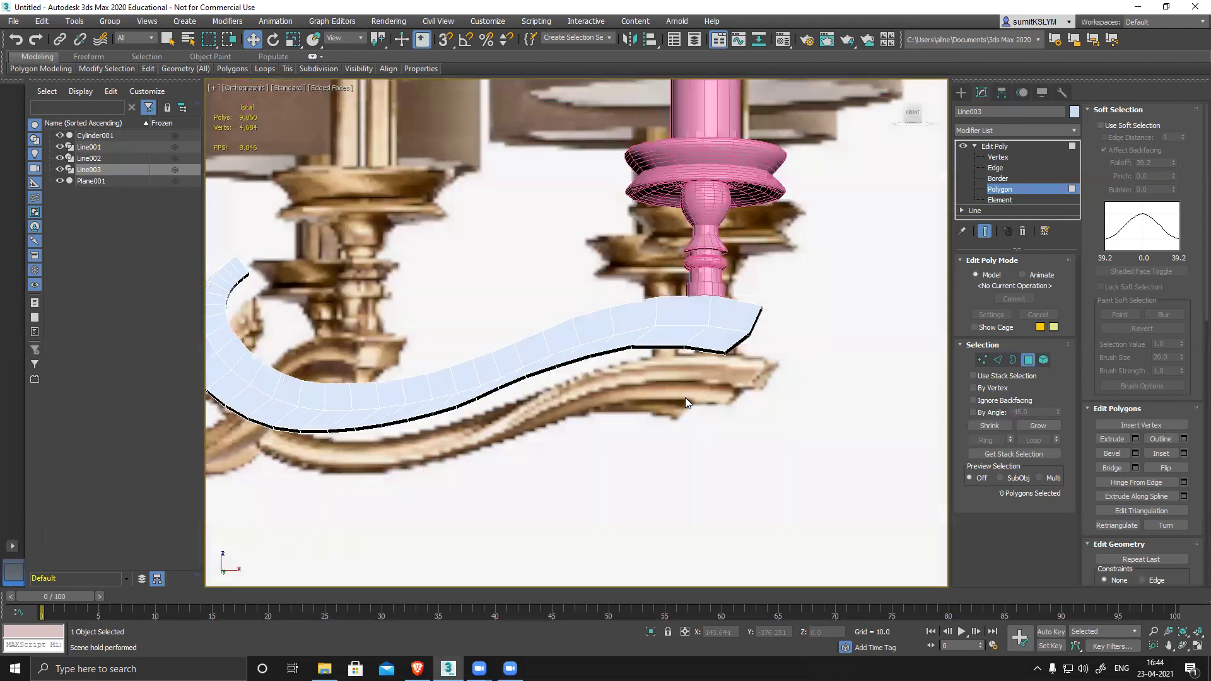
{"action": "key", "text": "shift+z"}
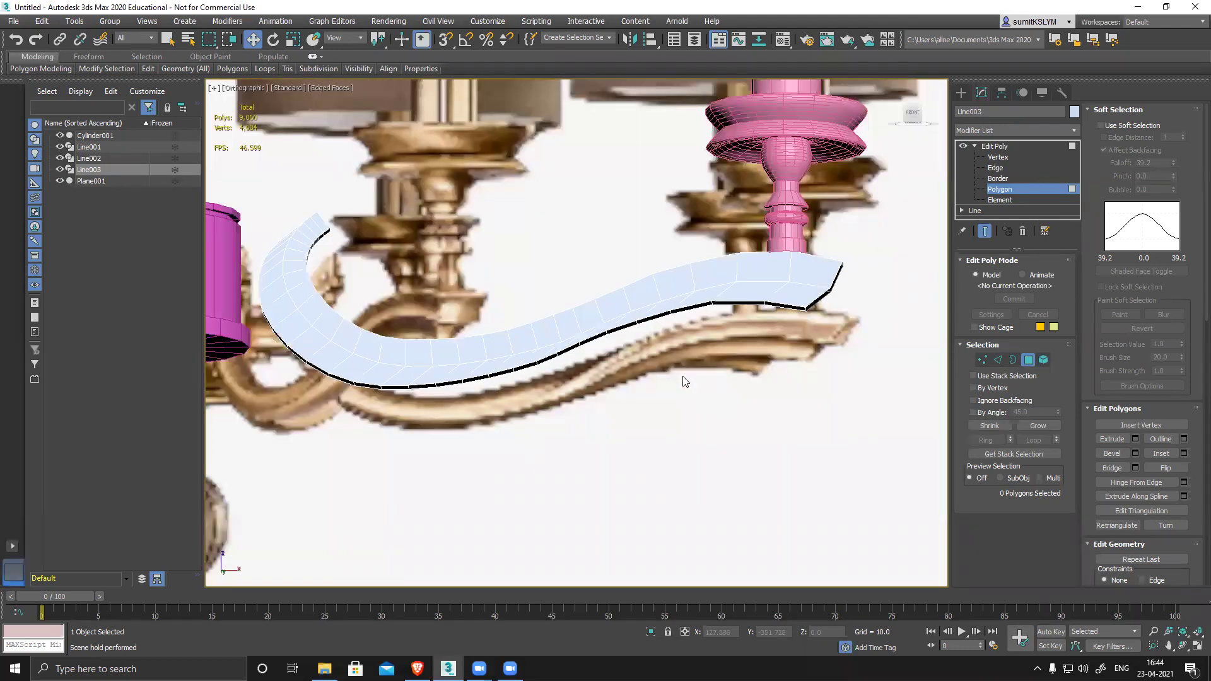
{"action": "key", "text": "f"}
{"action": "scroll", "coordinate": [685, 409], "scroll_direction": "up", "scroll_amount": 5}
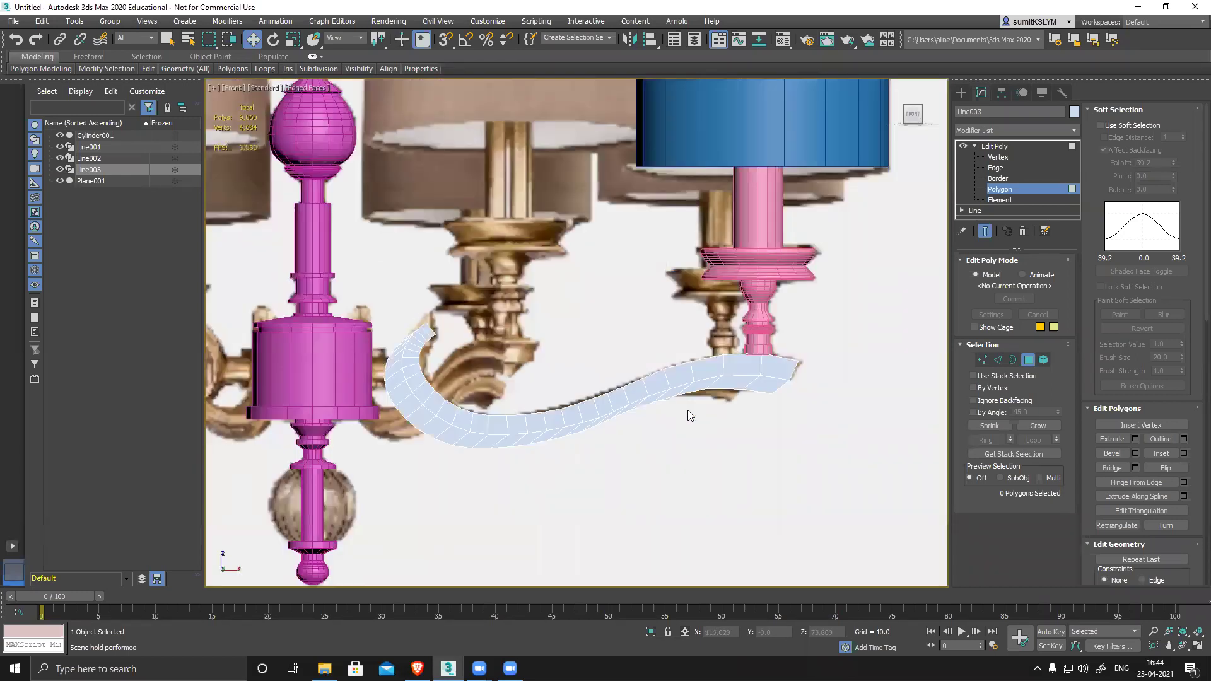
Step: Undo the end polygon deletions, the strip moves, the underside extrusion and the strip selection on the arm
{"action": "key", "text": "ctrl+z"}
{"action": "key", "text": "ctrl+z"}
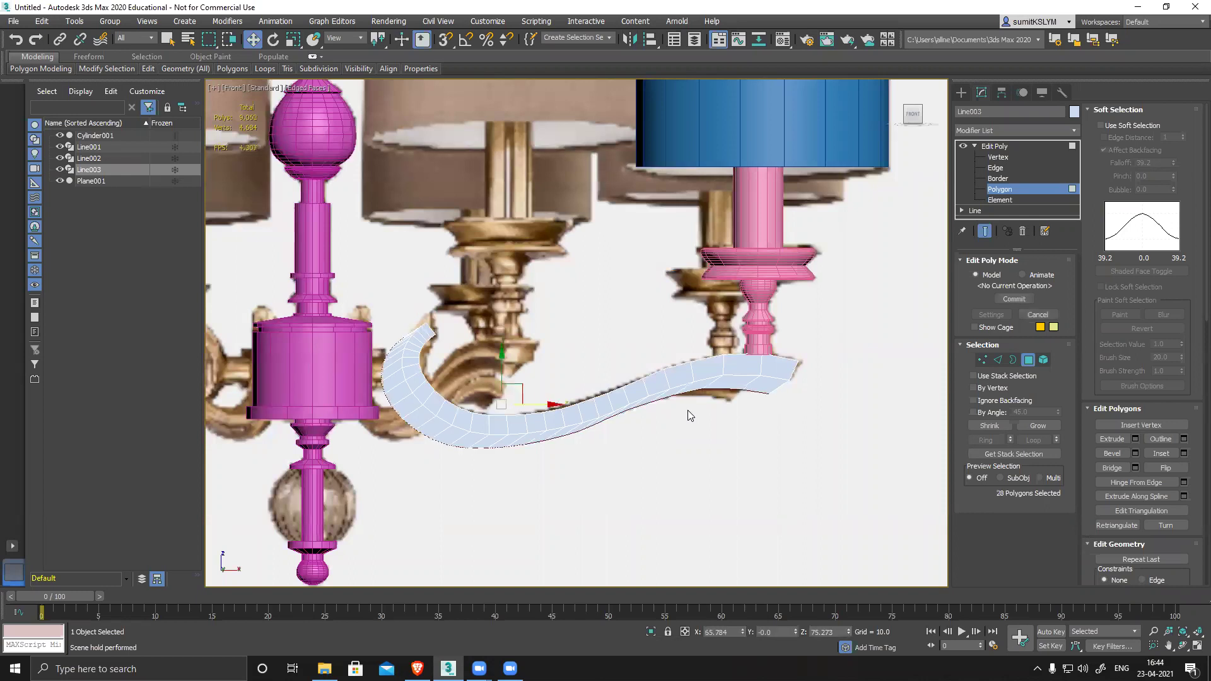
{"action": "key", "text": "ctrl+z"}
{"action": "key", "text": "ctrl+z"}
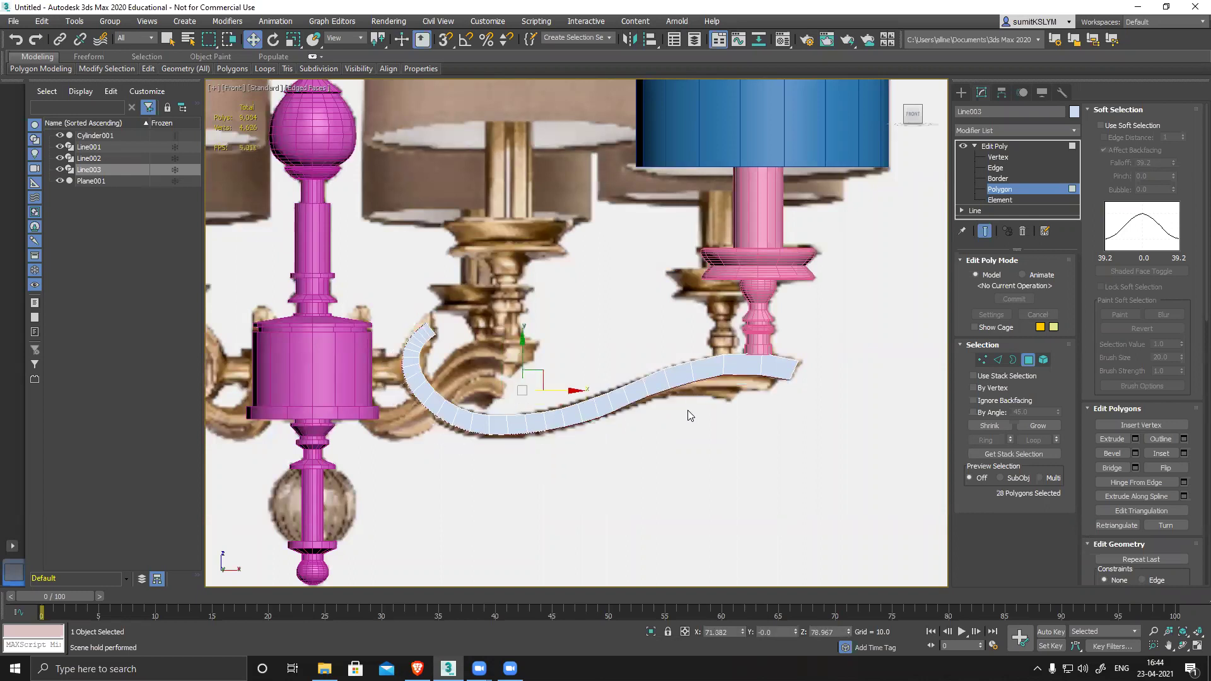
{"action": "key", "text": "ctrl+z"}
{"action": "middle_click_drag", "start_coordinate": [669, 376], "coordinate": [667, 379], "text": "alt"}
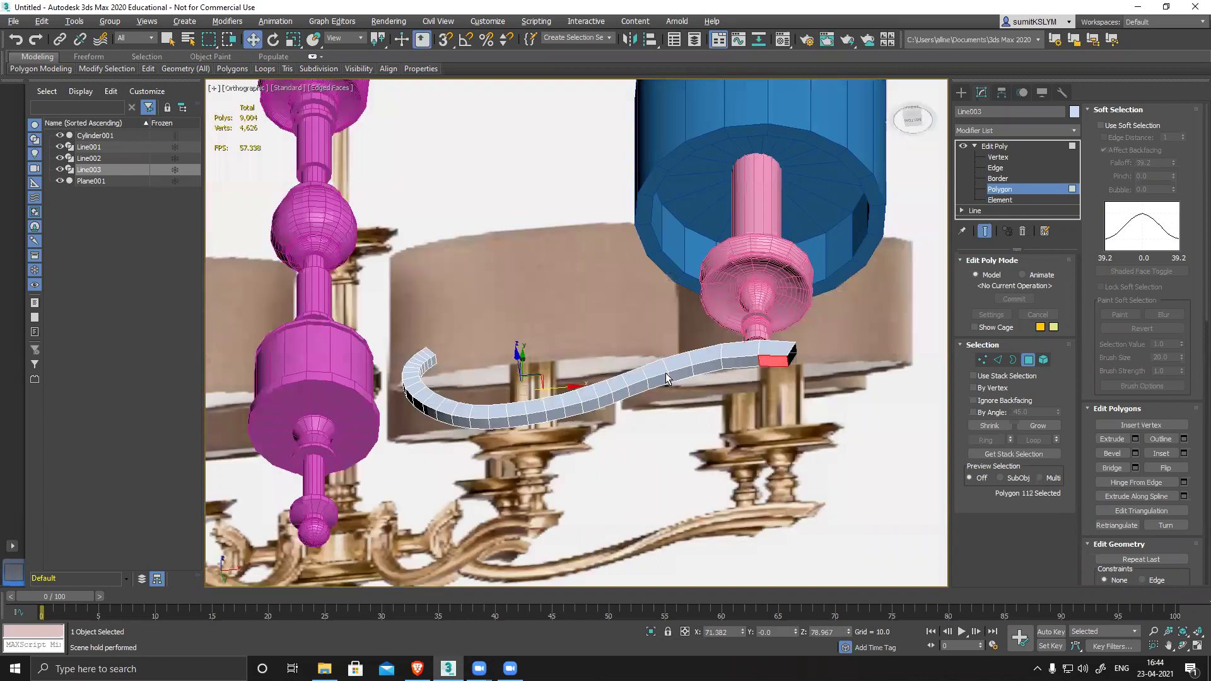
Step: Chamfer the two long edge loops along the underside of the curved arm by a very small amount
{"action": "middle_click_drag", "start_coordinate": [745, 371], "coordinate": [739, 357], "text": "alt"}
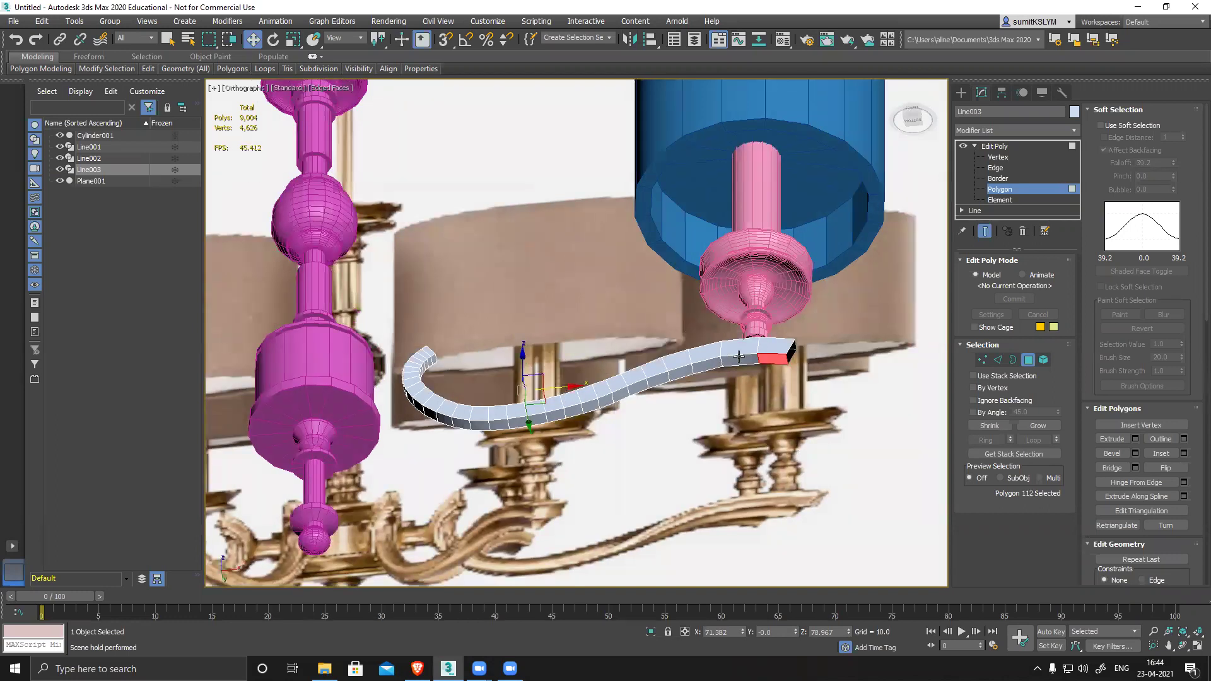
{"action": "left_click", "coordinate": [1004, 180]}
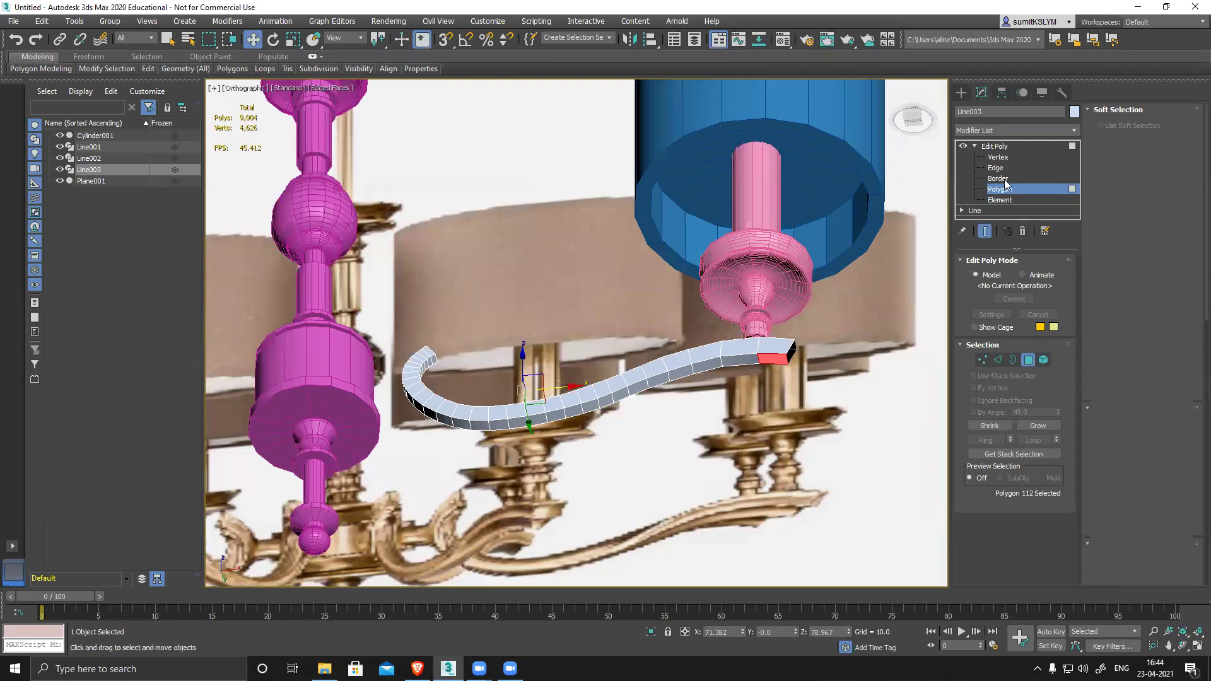
{"action": "left_click", "coordinate": [994, 168]}
{"action": "double_click", "coordinate": [732, 356]}
{"action": "middle_click_drag", "start_coordinate": [726, 400], "coordinate": [703, 430], "text": "alt"}
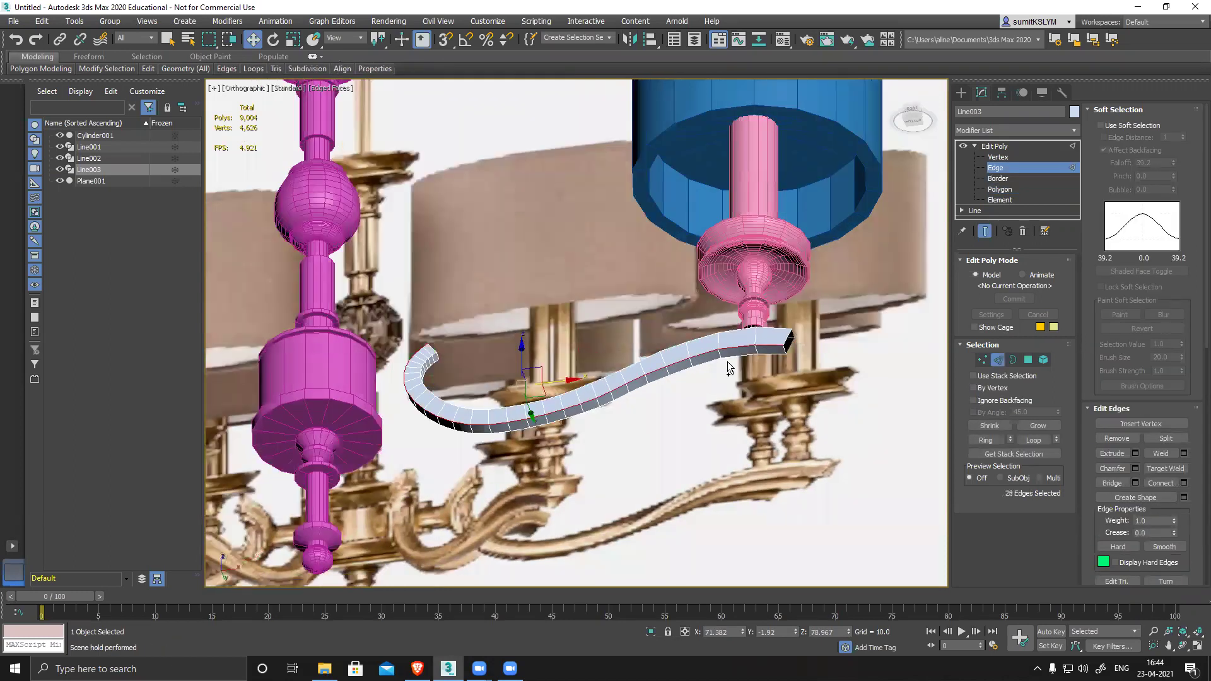
{"action": "double_click", "coordinate": [731, 356], "text": "ctrl"}
{"action": "middle_click_drag", "start_coordinate": [763, 422], "coordinate": [765, 407], "text": "alt"}
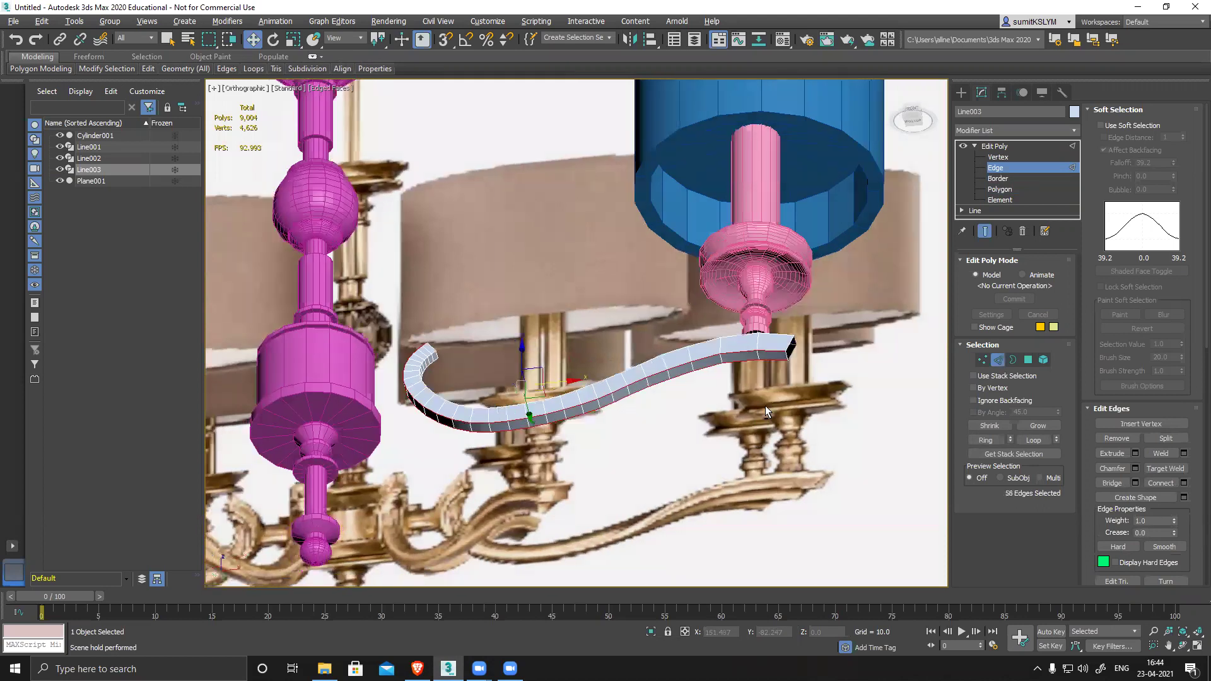
{"action": "left_click", "coordinate": [1112, 468]}
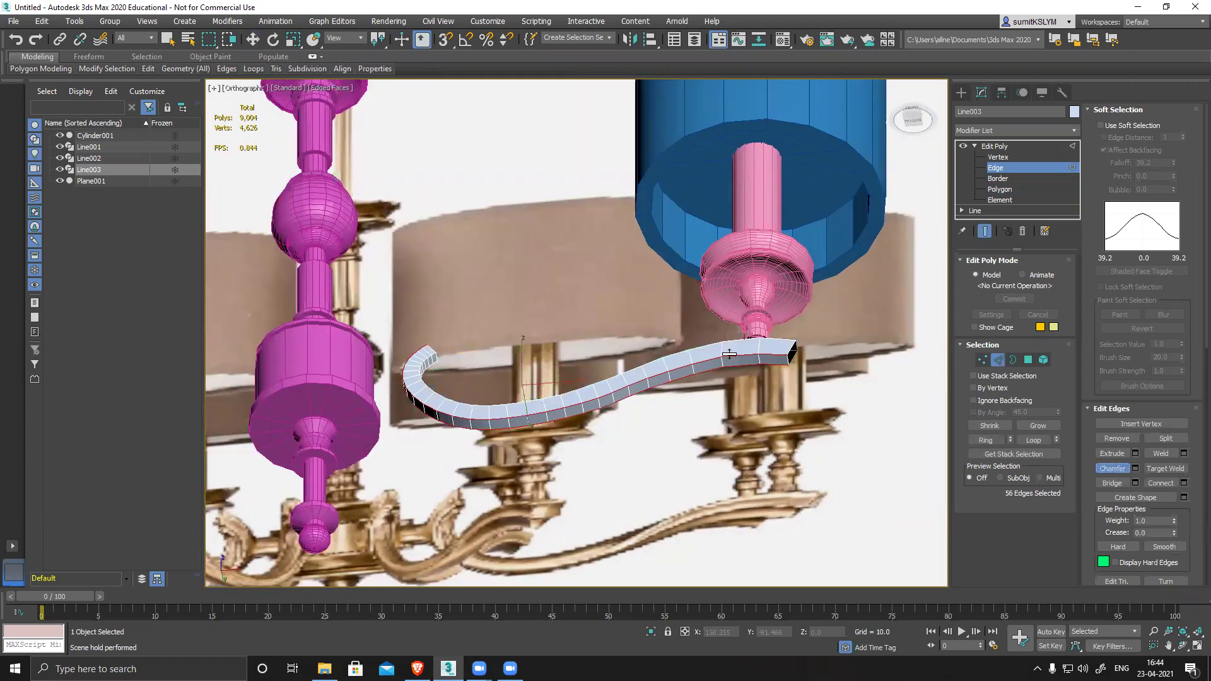
{"action": "left_click_drag", "start_coordinate": [732, 354], "coordinate": [732, 352]}
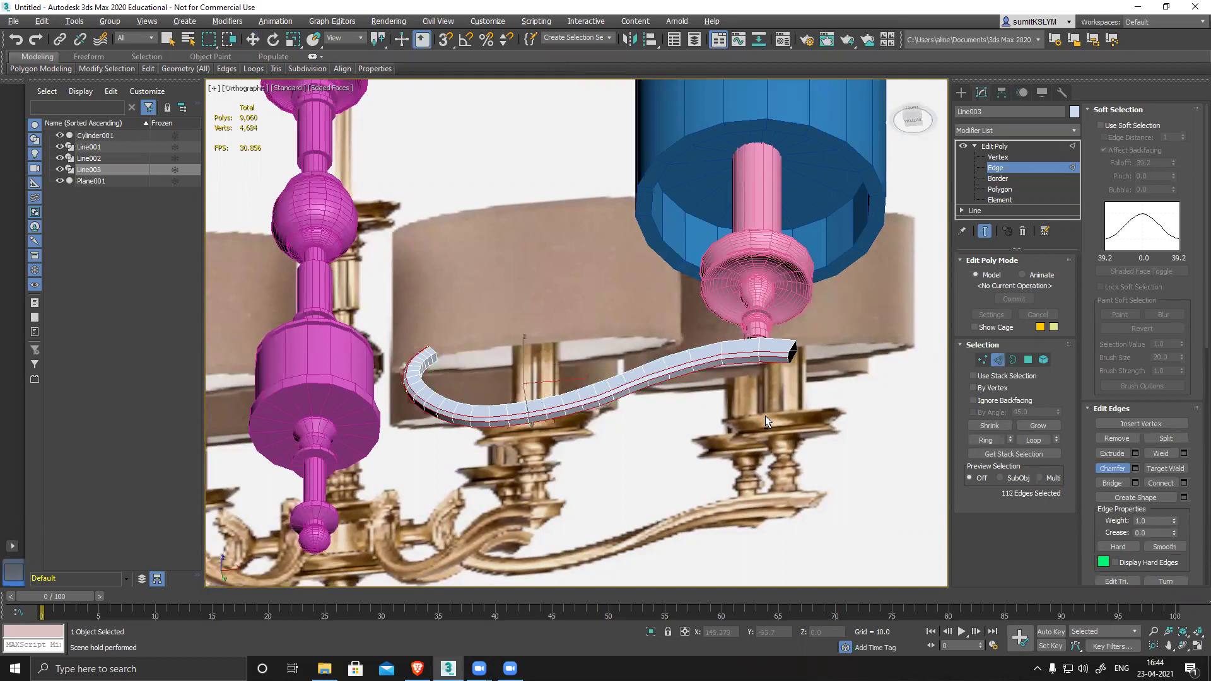
Step: Examine the arm's chamfered lower edges and candle end against the reference from below and in the front view
{"action": "middle_click_drag", "start_coordinate": [766, 368], "coordinate": [763, 395], "text": "alt"}
{"action": "middle_click_drag", "start_coordinate": [761, 446], "coordinate": [764, 444], "text": "alt"}
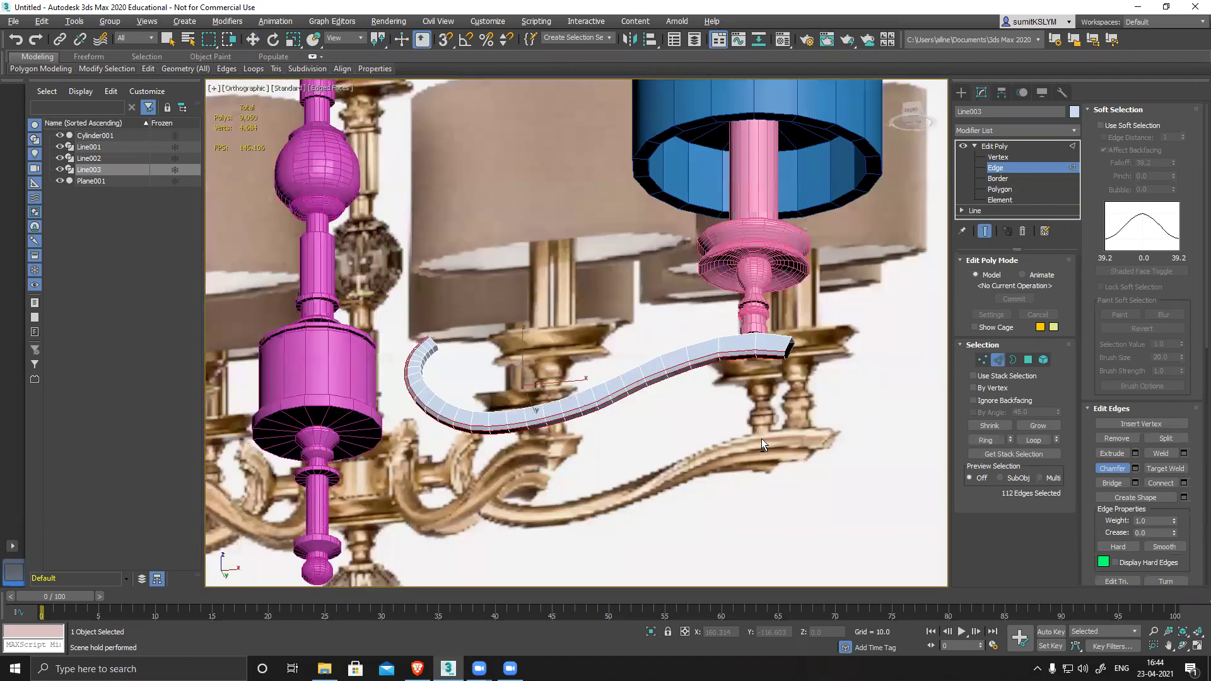
{"action": "middle_click_drag", "start_coordinate": [766, 404], "coordinate": [775, 445], "text": "alt"}
{"action": "key", "text": "w"}
{"action": "scroll", "coordinate": [775, 445], "scroll_direction": "up", "scroll_amount": 3}
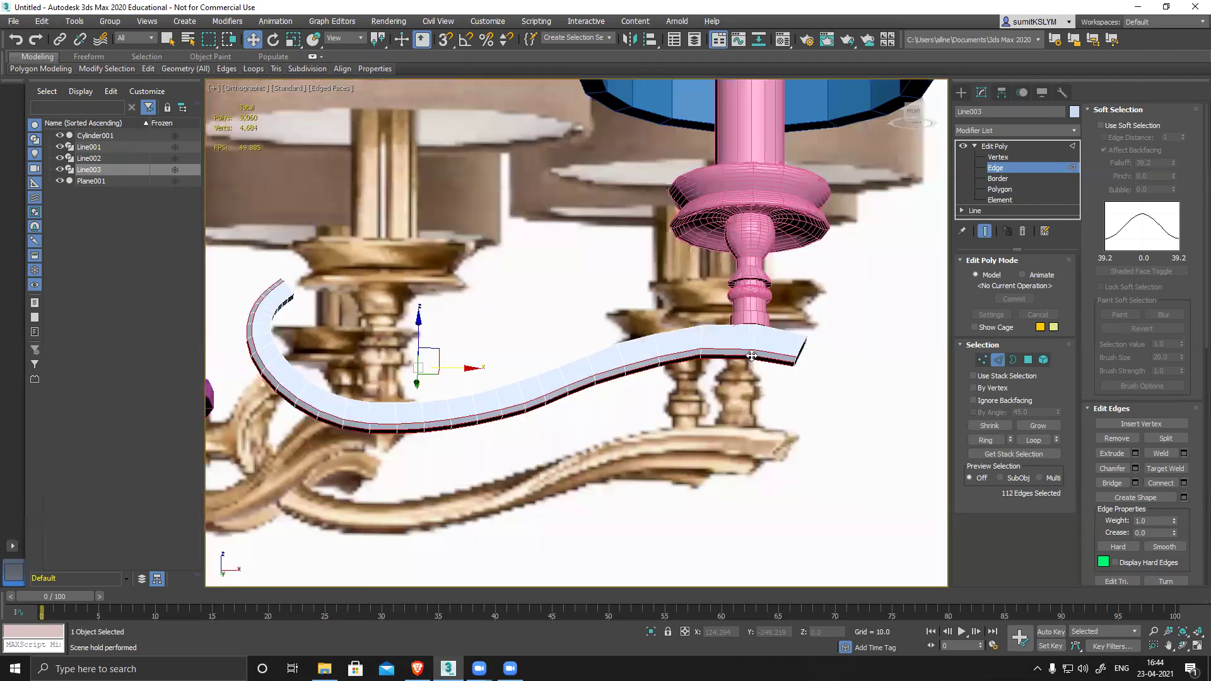
{"action": "scroll", "coordinate": [919, 358], "scroll_direction": "up", "scroll_amount": 3}
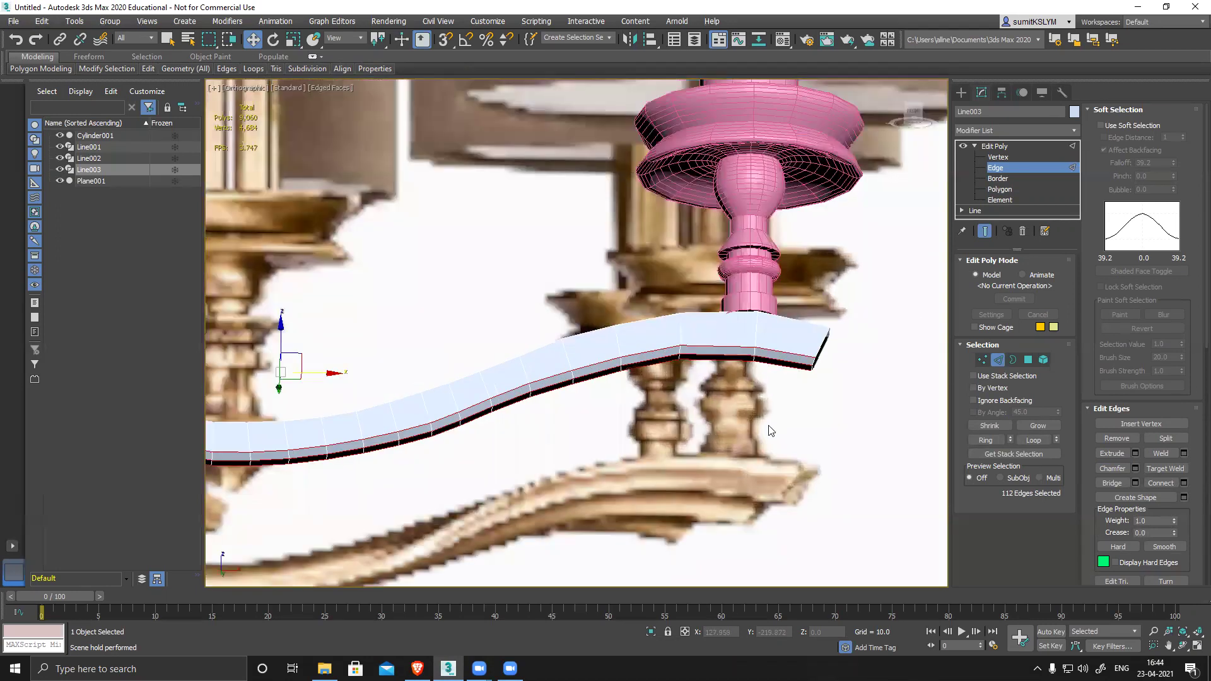
{"action": "key", "text": "f"}
{"action": "scroll", "coordinate": [783, 439], "scroll_direction": "up", "scroll_amount": 3}
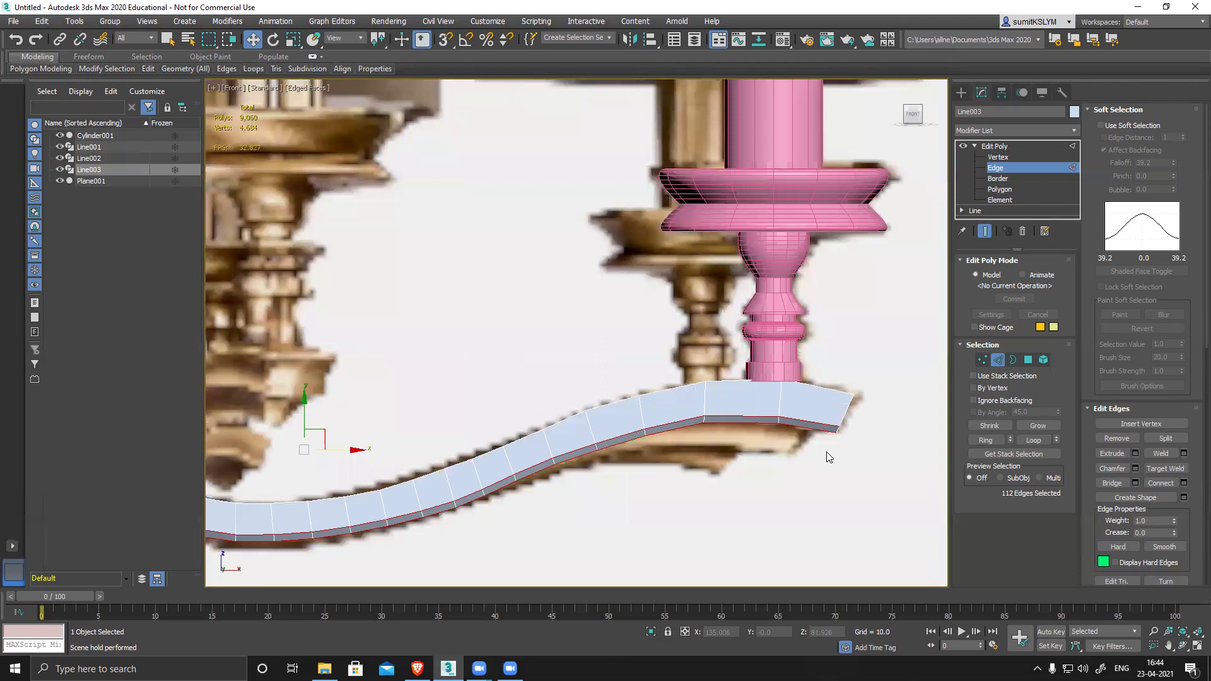
{"action": "scroll", "coordinate": [930, 290], "scroll_direction": "up", "scroll_amount": 3}
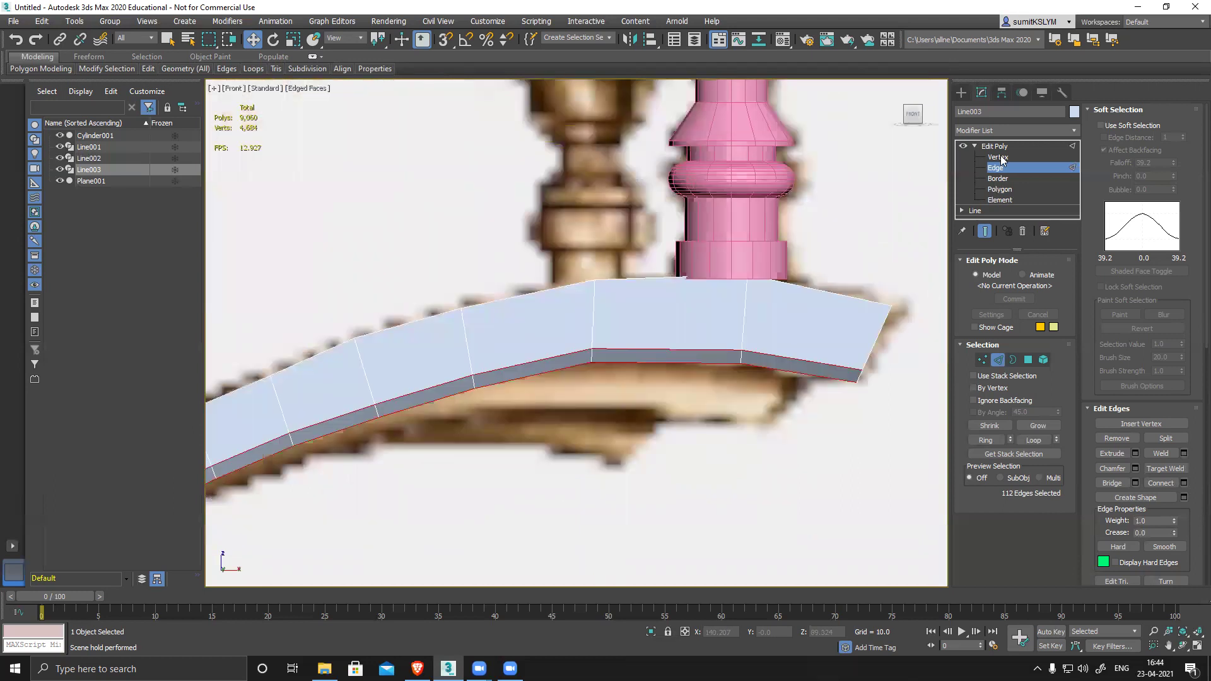
{"action": "key", "text": "1"}
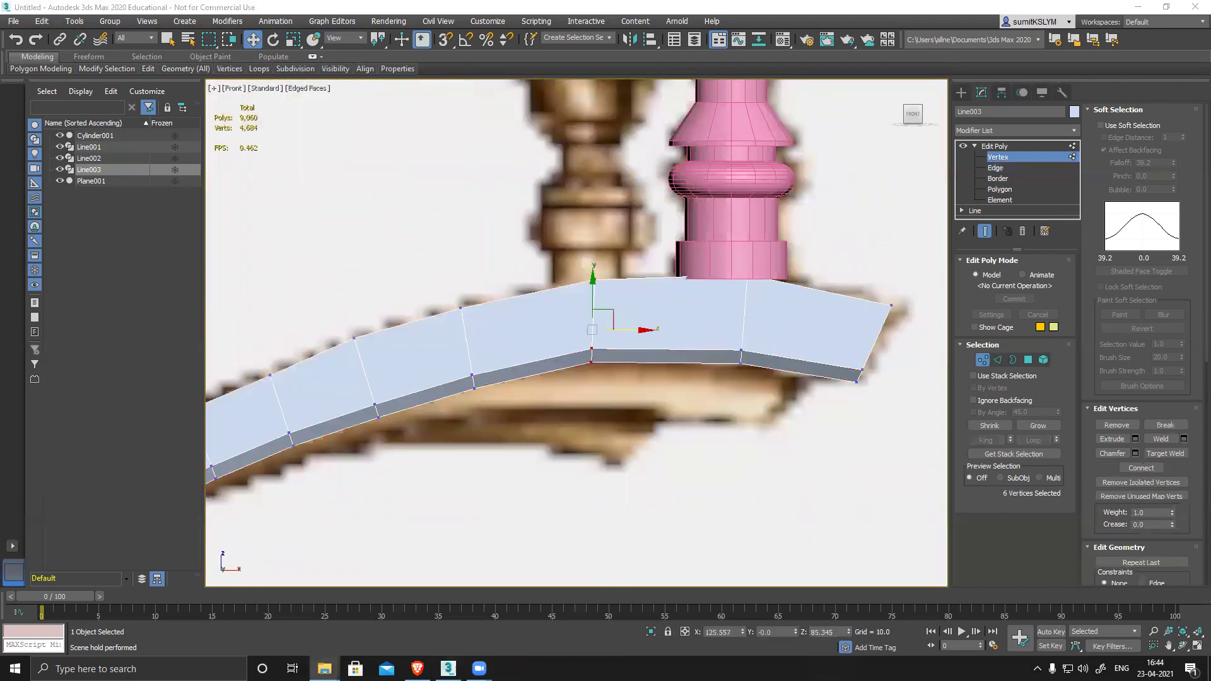
{"action": "middle_click_drag", "start_coordinate": [757, 360], "coordinate": [783, 347]}
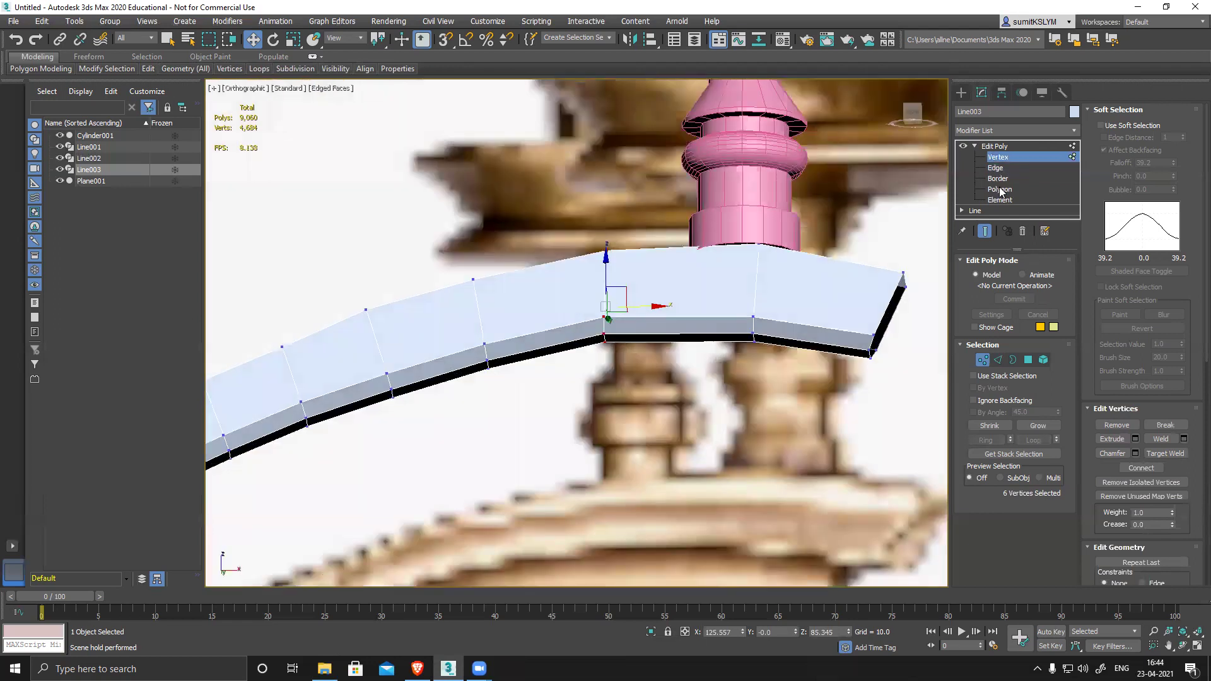
Step: Select the strip of polygons along the arm's underside, leaving out the end polygon at the candle end
{"action": "key", "text": "4"}
{"action": "left_click", "coordinate": [716, 339]}
{"action": "left_click", "coordinate": [546, 350], "text": "ctrl"}
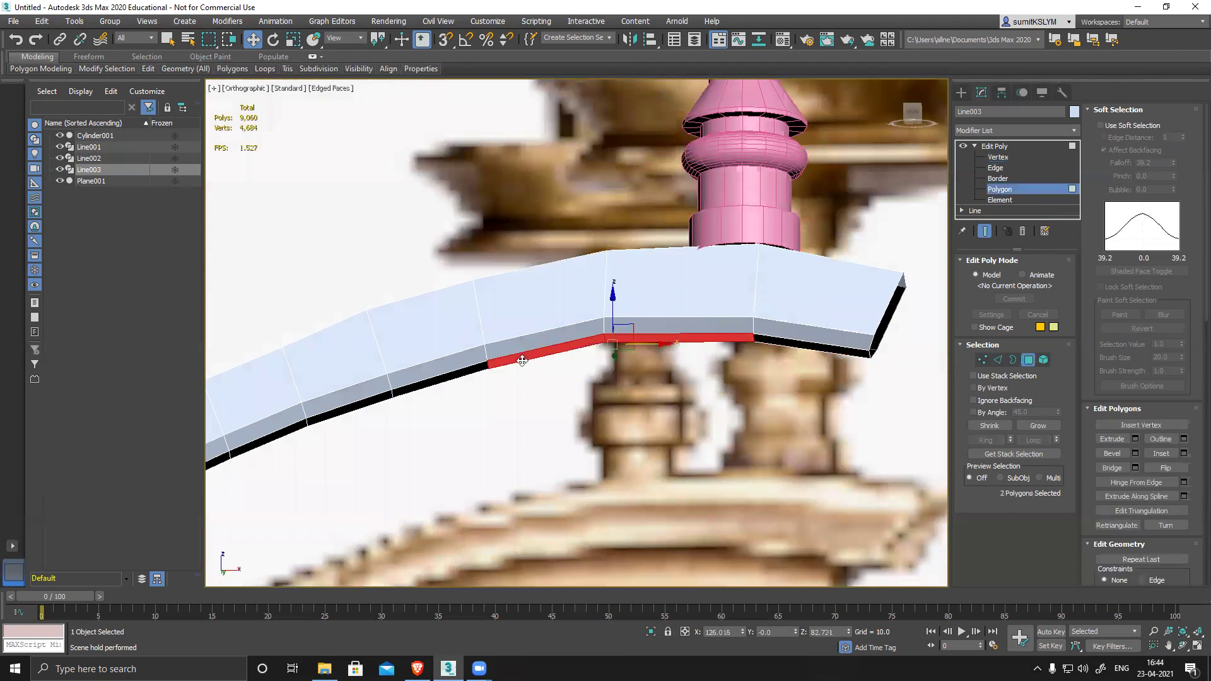
{"action": "left_click", "coordinate": [434, 383], "text": "ctrl"}
{"action": "left_click", "coordinate": [290, 428], "text": "shift"}
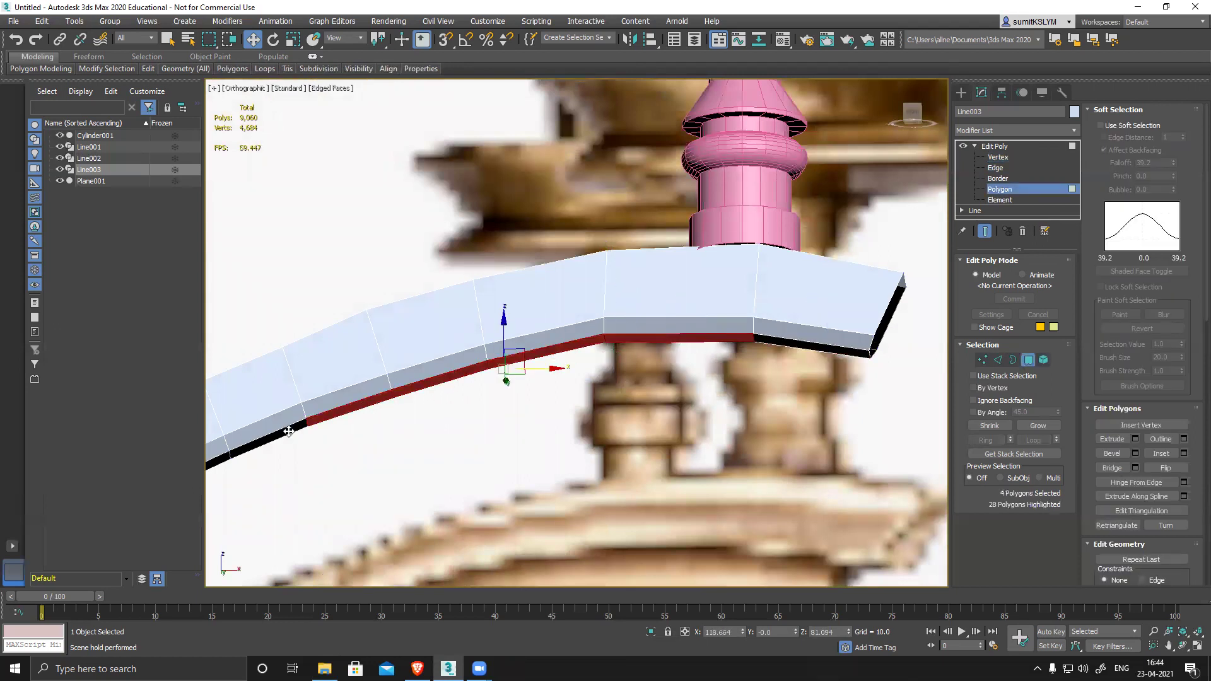
{"action": "left_click", "coordinate": [828, 346], "text": "alt"}
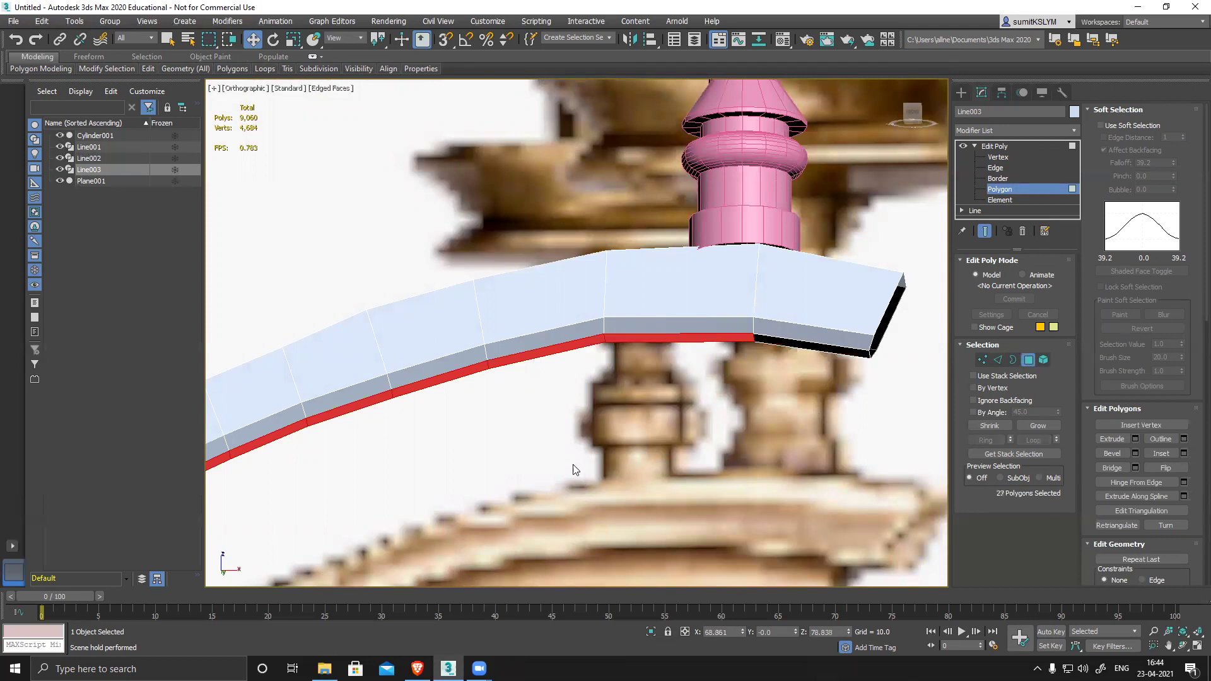
Step: Try extruding the selected underside strip downward and shifting it slightly along X toward the curled end
{"action": "scroll", "coordinate": [574, 466], "scroll_direction": "down", "scroll_amount": 2}
{"action": "middle_click_drag", "start_coordinate": [574, 465], "coordinate": [706, 419]}
{"action": "scroll", "coordinate": [705, 418], "scroll_direction": "down", "scroll_amount": 5}
{"action": "middle_click_drag", "start_coordinate": [634, 437], "coordinate": [657, 378], "text": "alt"}
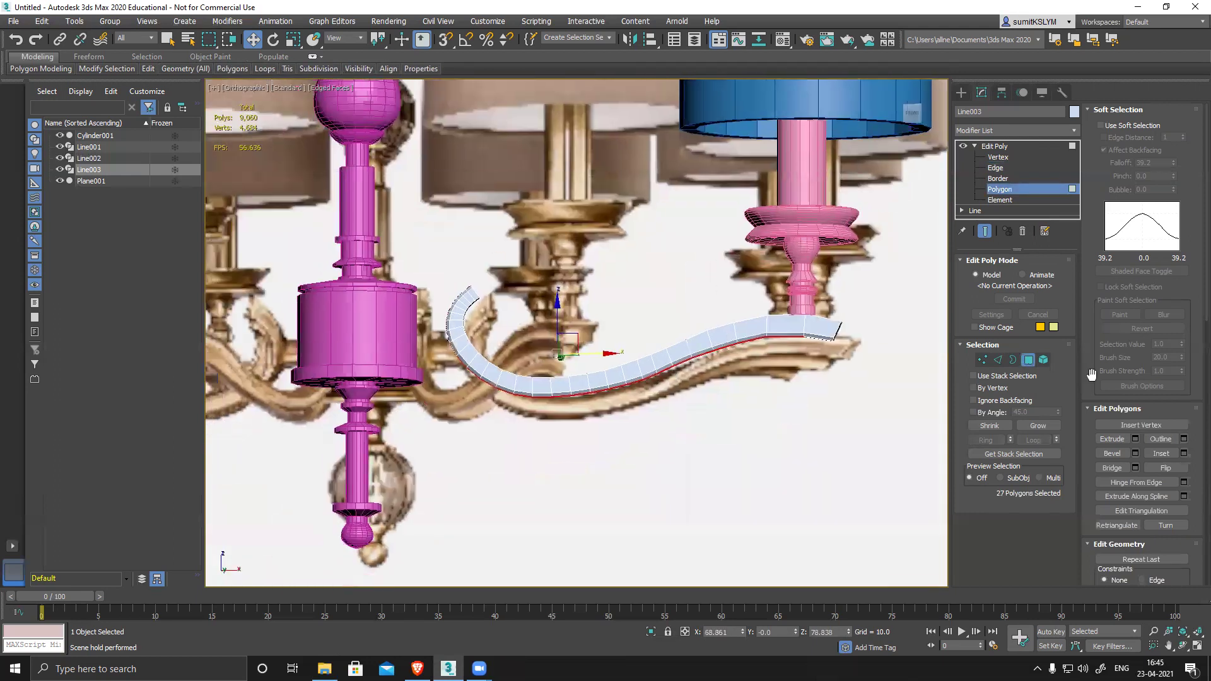
{"action": "left_click", "coordinate": [1115, 439]}
{"action": "scroll", "coordinate": [820, 372], "scroll_direction": "up", "scroll_amount": 5}
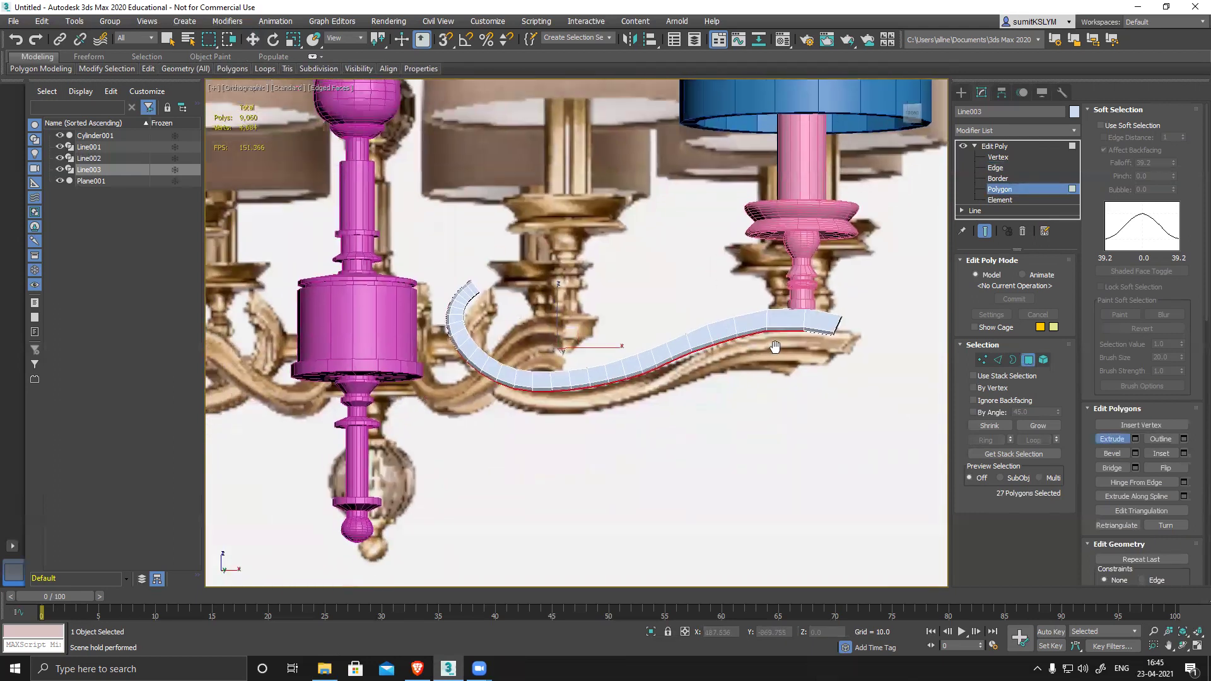
{"action": "middle_click_drag", "start_coordinate": [809, 347], "coordinate": [727, 328], "text": "alt"}
{"action": "scroll", "coordinate": [506, 318], "scroll_direction": "down", "scroll_amount": 4}
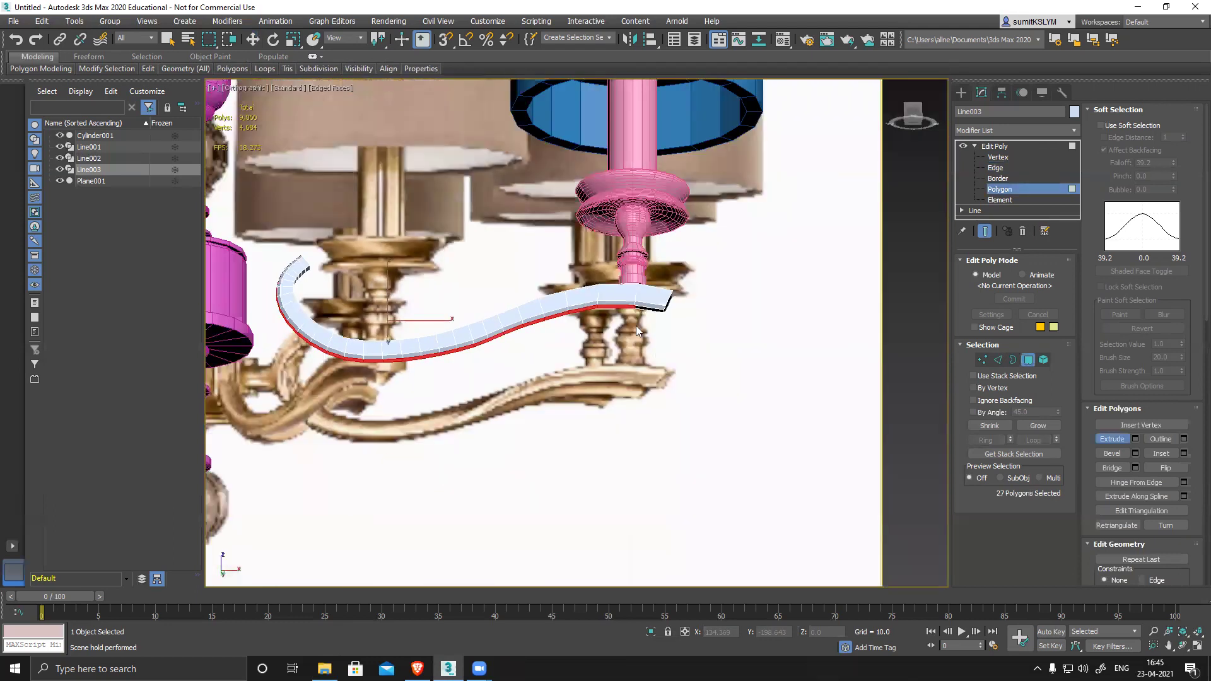
{"action": "left_click_drag", "start_coordinate": [619, 306], "coordinate": [622, 297]}
{"action": "key", "text": "w"}
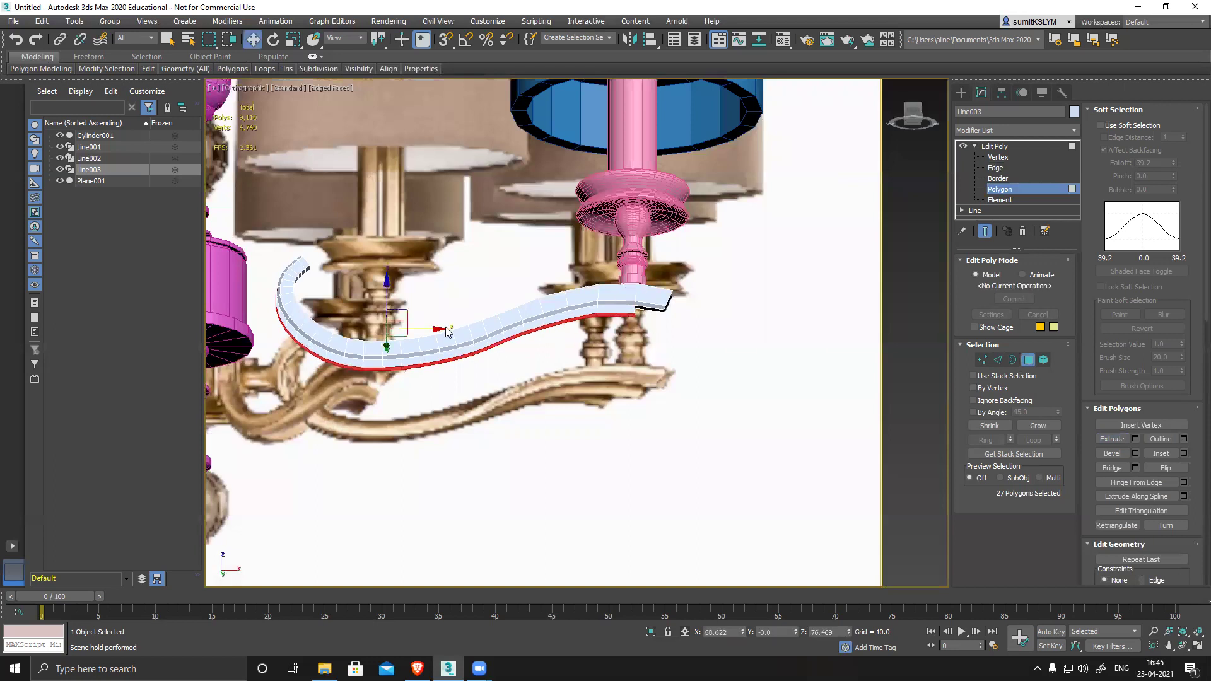
{"action": "left_click_drag", "start_coordinate": [440, 329], "coordinate": [436, 328]}
{"action": "middle_click_drag", "start_coordinate": [472, 293], "coordinate": [604, 303], "text": "alt"}
Step: Undo the X shift and the extrusion of the arm's underside strip
{"action": "key", "text": "ctrl+z"}
{"action": "key", "text": "ctrl+z"}
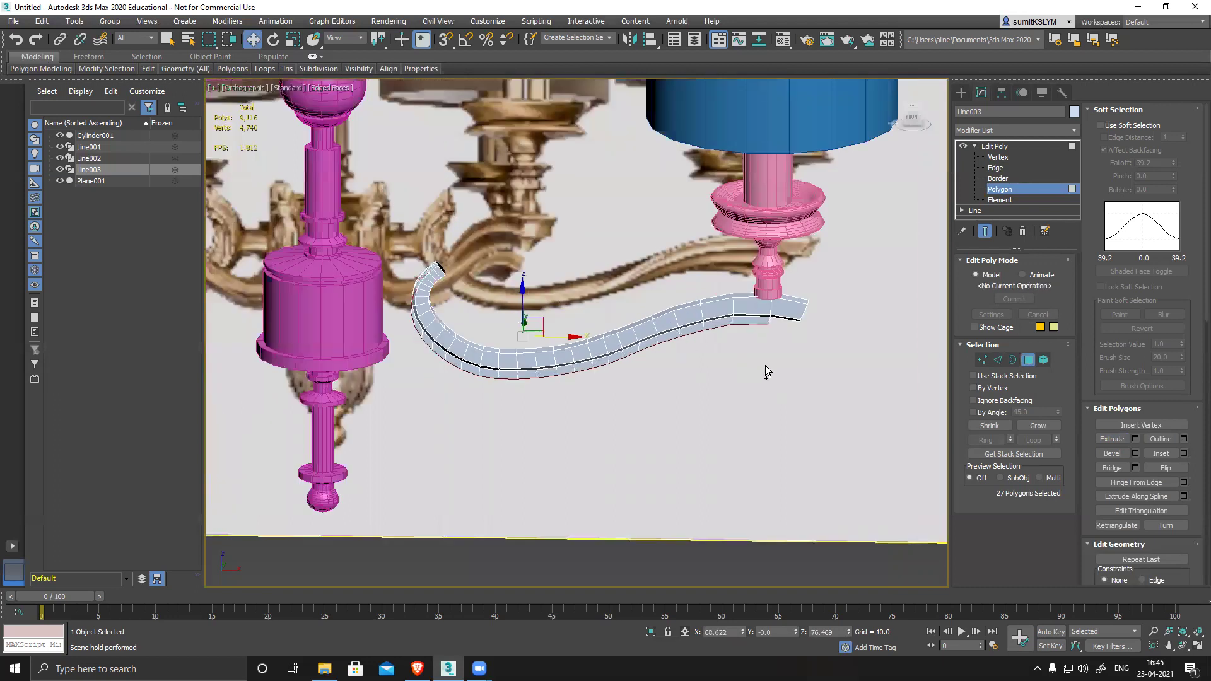
{"action": "key", "text": "ctrl+z"}
{"action": "middle_click_drag", "start_coordinate": [777, 368], "coordinate": [780, 334], "text": "alt"}
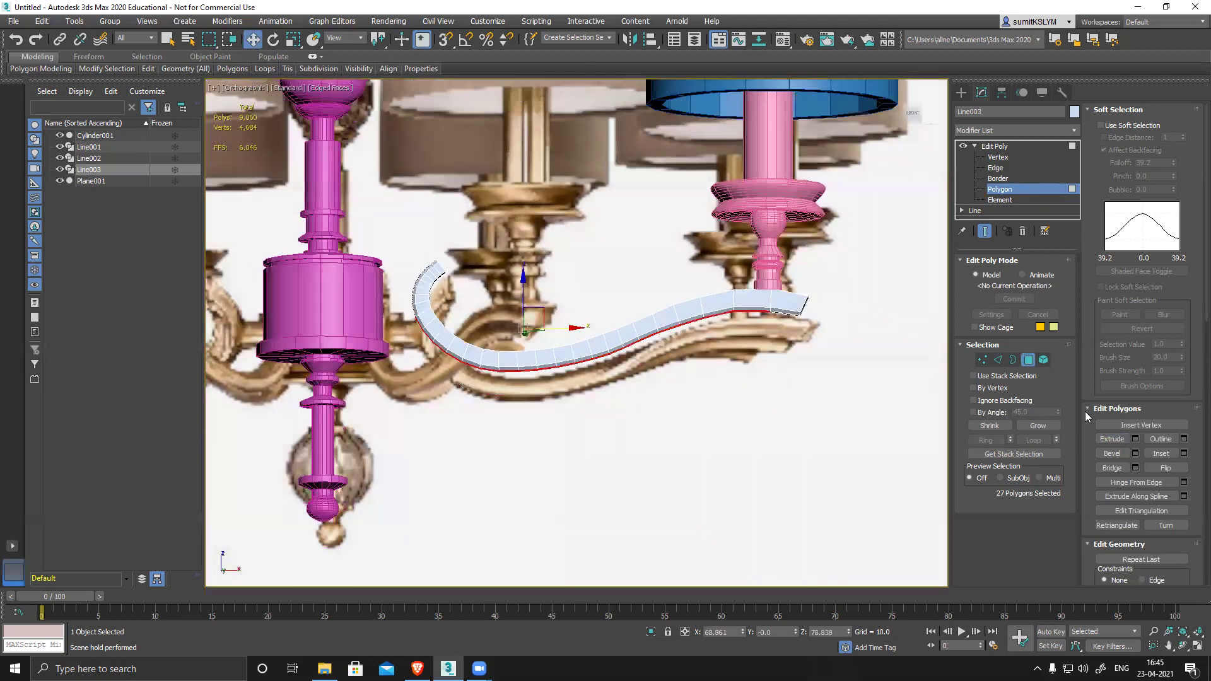
Step: Extrude the selected underside strip by 2.551 using the extrusion type with a bias of 1.0
{"action": "left_click", "coordinate": [1135, 439]}
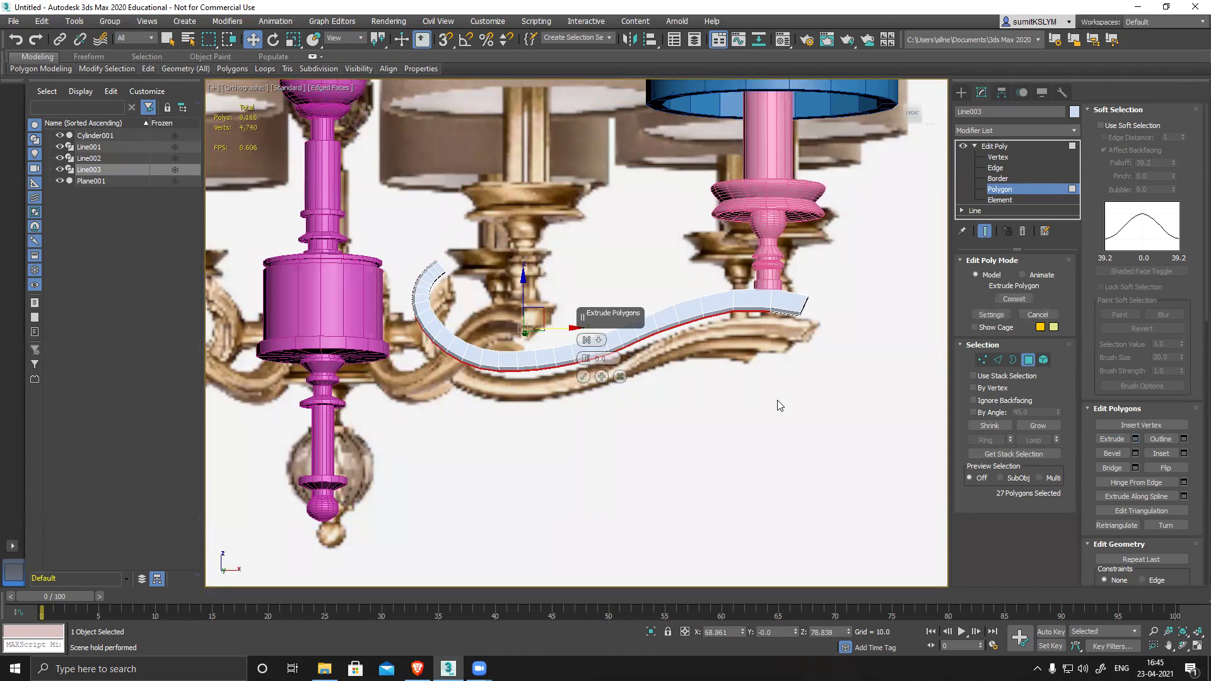
{"action": "left_click", "coordinate": [595, 347]}
{"action": "left_click", "coordinate": [632, 366]}
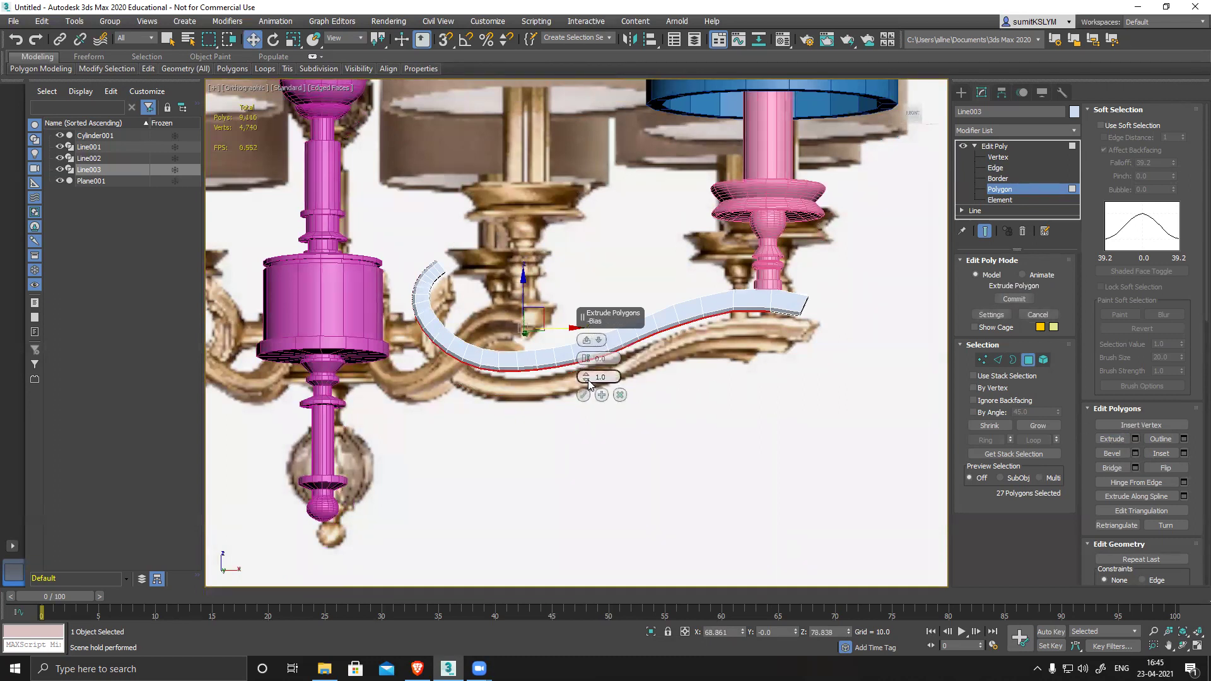
{"action": "left_click_drag", "start_coordinate": [585, 361], "coordinate": [478, 287]}
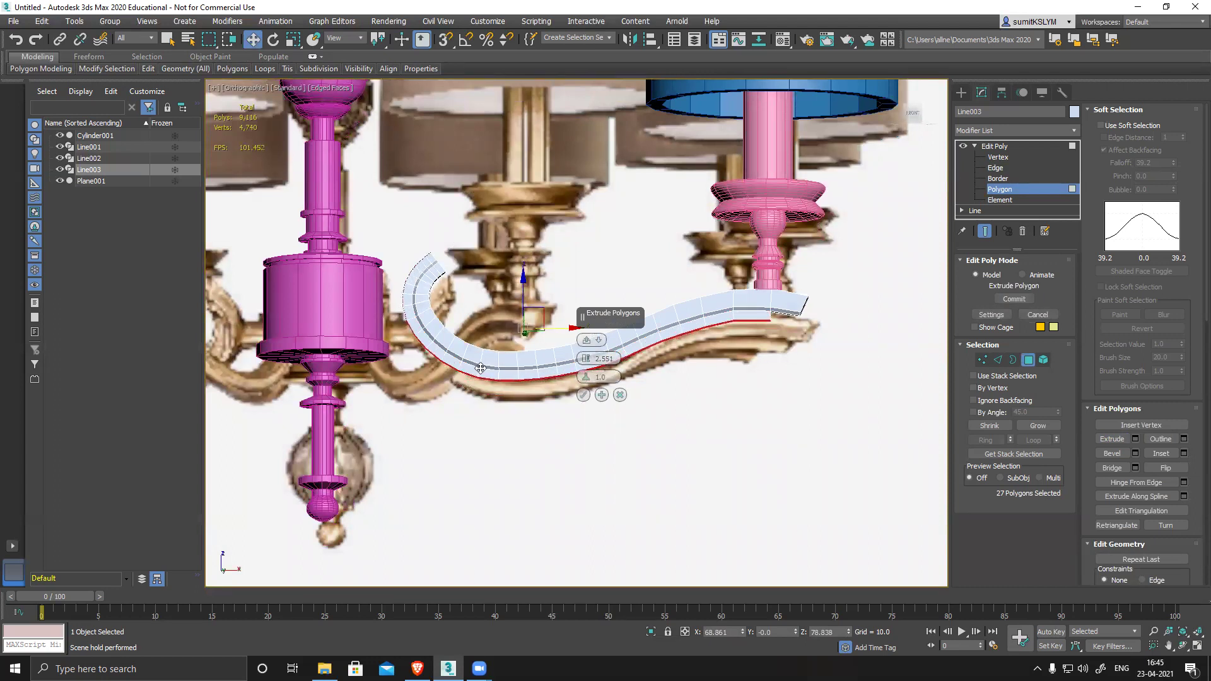
{"action": "left_click", "coordinate": [583, 395]}
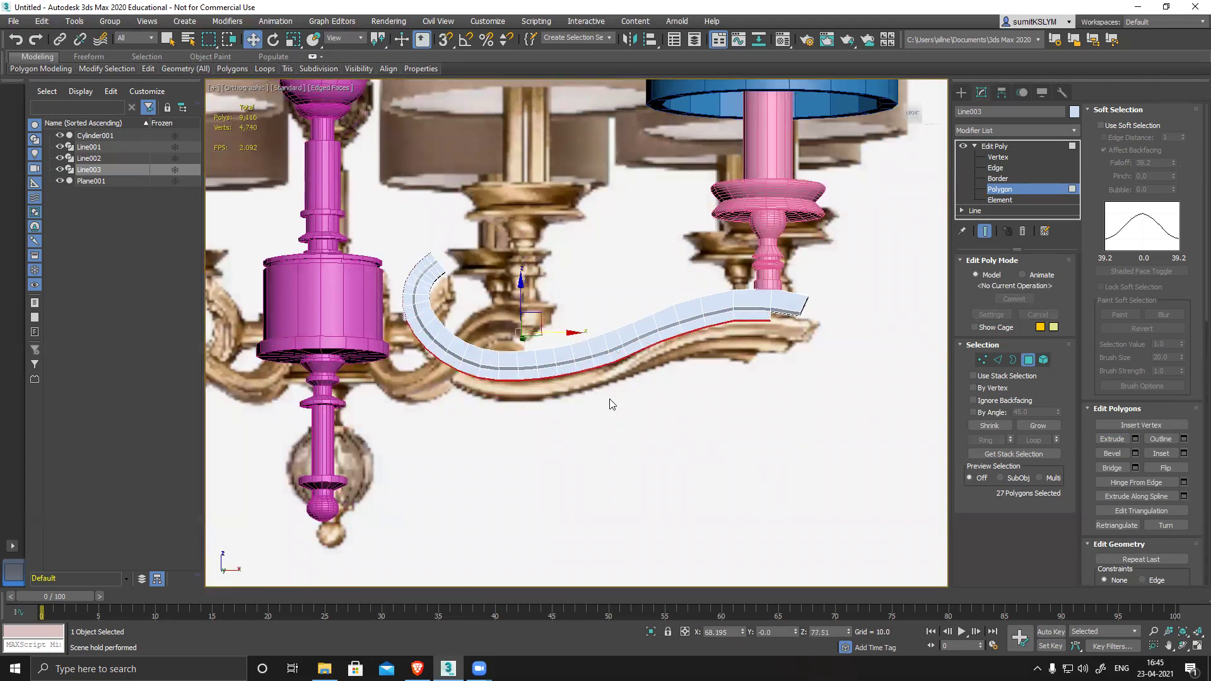
Step: Move the vertices where the extruded strip ends below the candle outward, slanting the strip's end to match the reference
{"action": "key", "text": "f"}
{"action": "scroll", "coordinate": [751, 385], "scroll_direction": "up", "scroll_amount": 6}
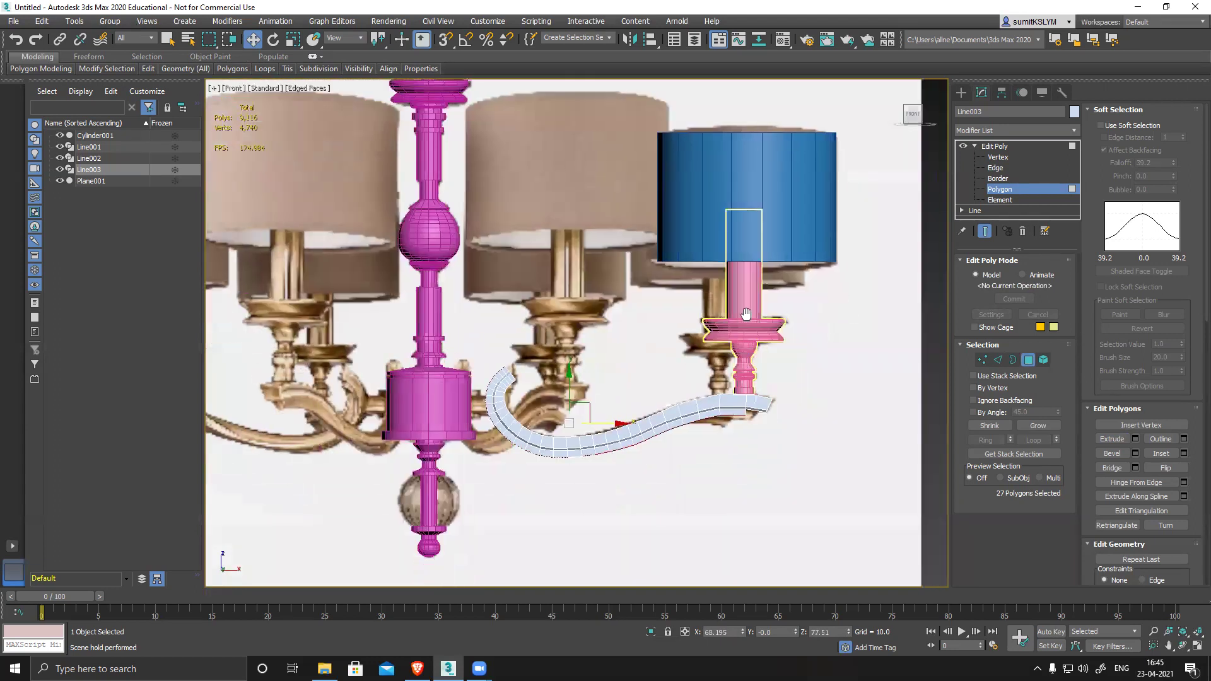
{"action": "middle_click_drag", "start_coordinate": [758, 383], "coordinate": [761, 371]}
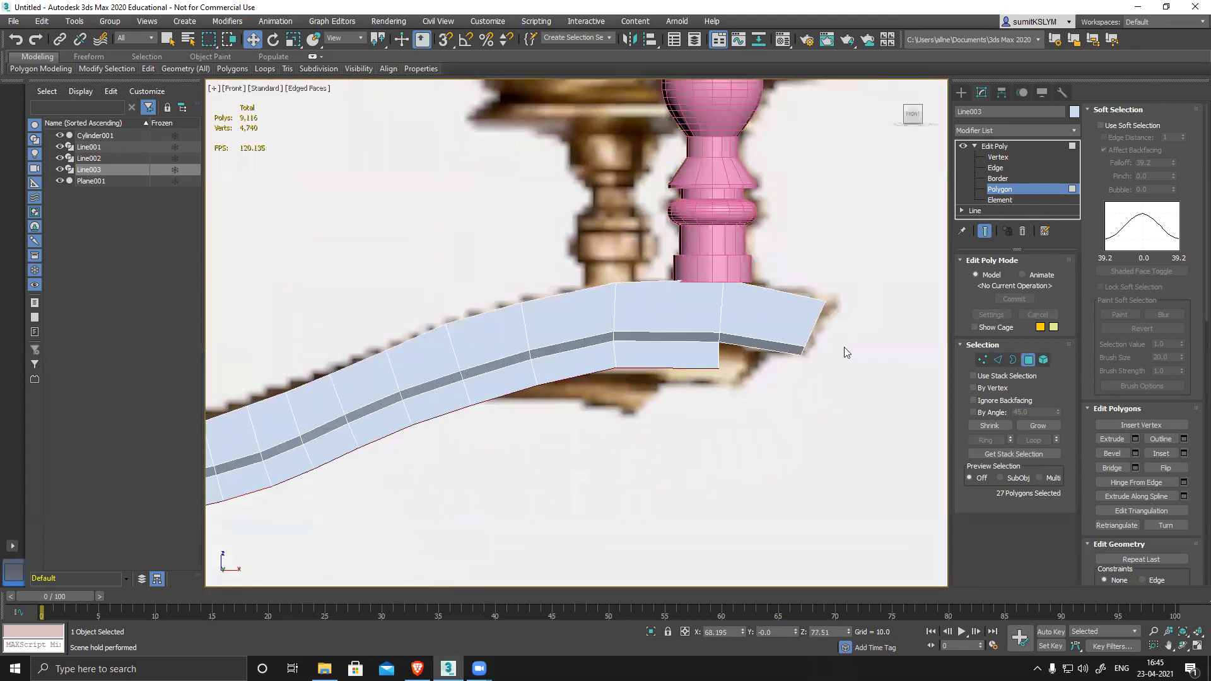
{"action": "left_click", "coordinate": [1000, 158]}
{"action": "left_click_drag", "start_coordinate": [698, 322], "coordinate": [749, 401]}
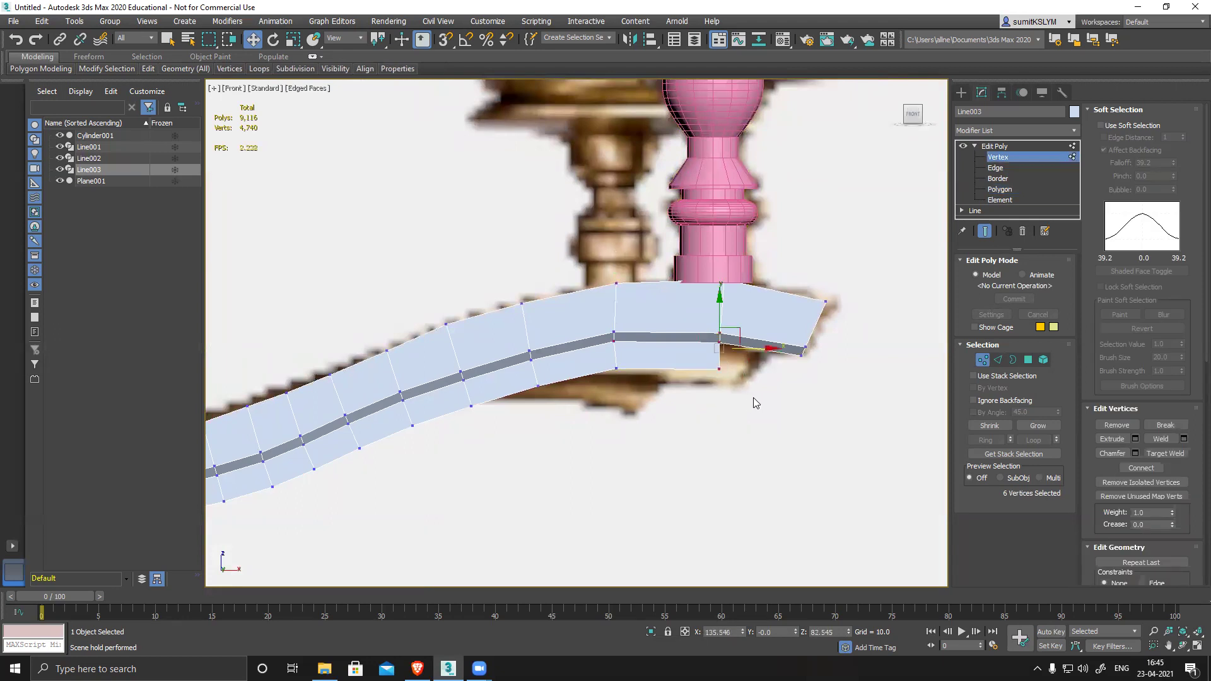
{"action": "left_click_drag", "start_coordinate": [739, 334], "coordinate": [860, 316]}
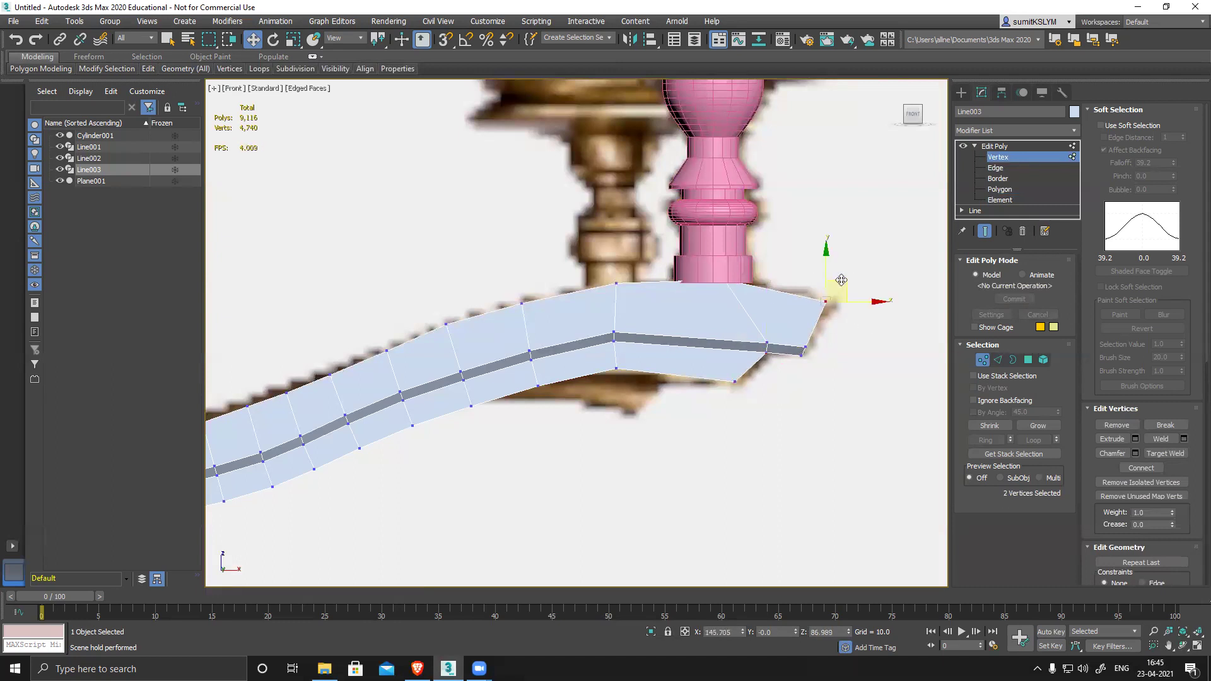
{"action": "left_click", "coordinate": [730, 280]}
{"action": "left_click_drag", "start_coordinate": [760, 265], "coordinate": [796, 268]}
Step: Move the next column of vertices inward from the arm's candle end toward the tip, following the reference outline
{"action": "middle_click_drag", "start_coordinate": [782, 389], "coordinate": [806, 308]}
{"action": "left_click", "coordinate": [640, 286]}
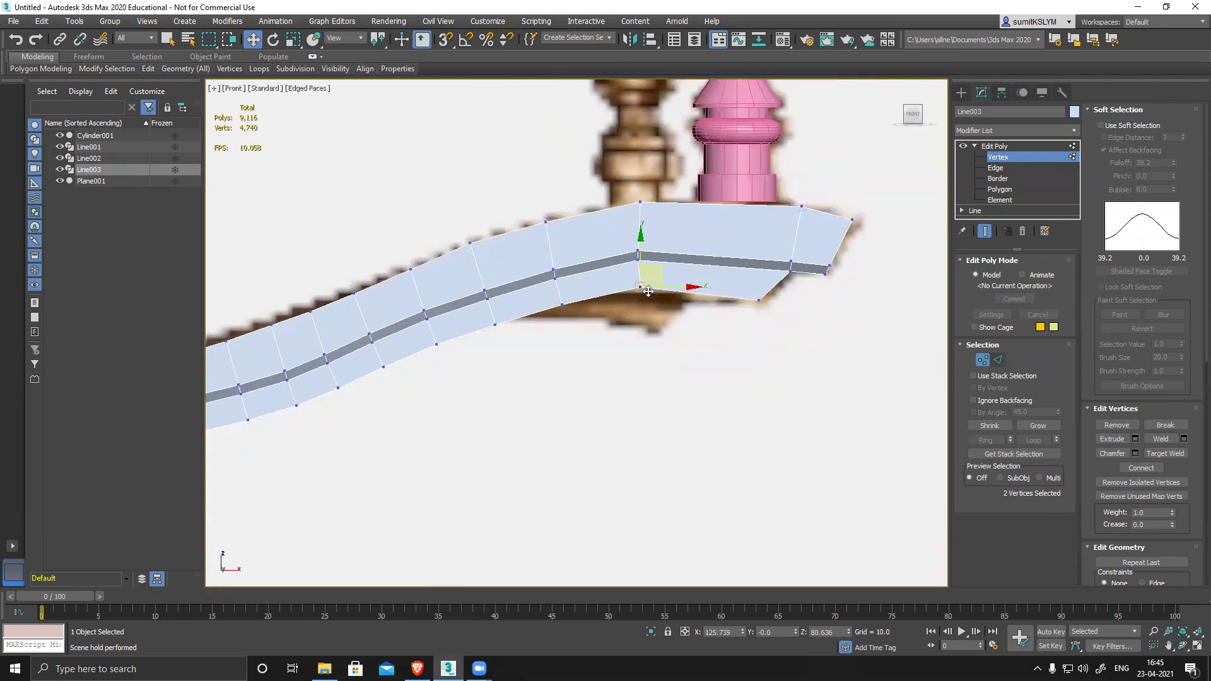
{"action": "mouse_move", "coordinate": [656, 278]}
{"action": "left_mouse_down"}
{"action": "mouse_move", "coordinate": [701, 287]}
{"action": "mouse_move", "coordinate": [667, 281]}
{"action": "left_mouse_up"}
{"action": "left_click_drag", "start_coordinate": [656, 217], "coordinate": [702, 214]}
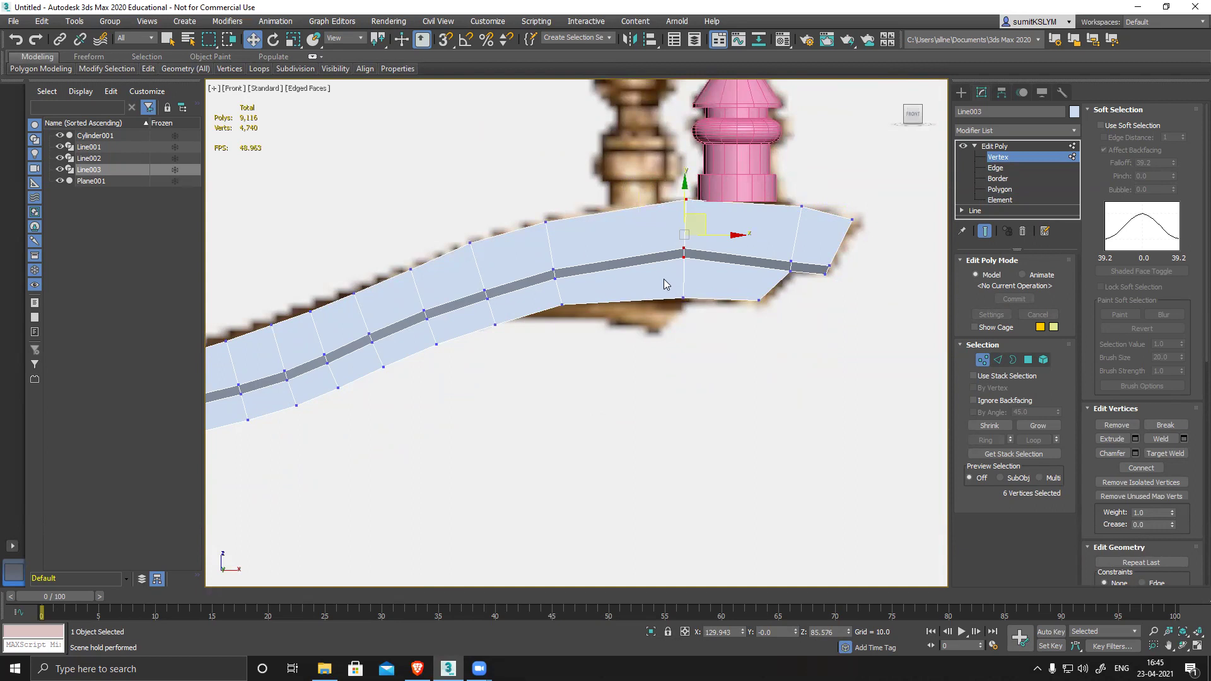
{"action": "left_click_drag", "start_coordinate": [679, 249], "coordinate": [706, 260]}
{"action": "left_click_drag", "start_coordinate": [684, 207], "coordinate": [684, 218]}
Step: Select the bottom polygons of the extruded strip, leaving out the last one at the candle end
{"action": "middle_click_drag", "start_coordinate": [651, 339], "coordinate": [1022, 225], "text": "alt"}
{"action": "left_click", "coordinate": [1000, 188]}
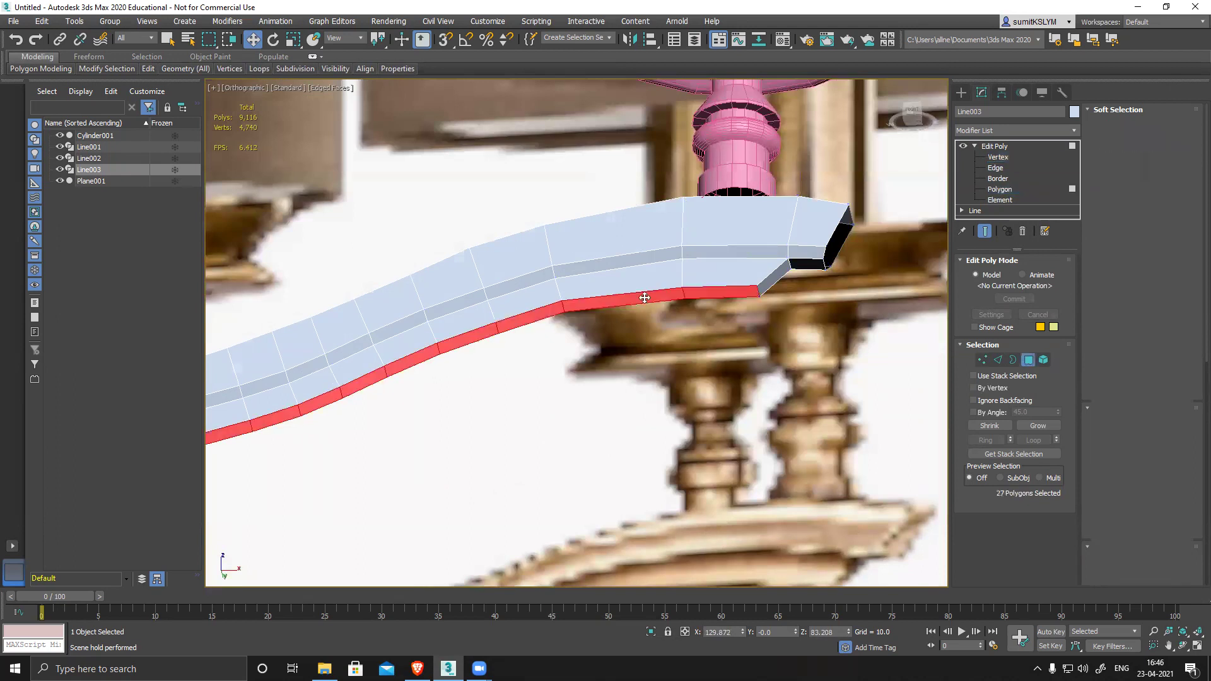
{"action": "double_click", "coordinate": [642, 299]}
{"action": "left_click", "coordinate": [704, 292], "text": "alt"}
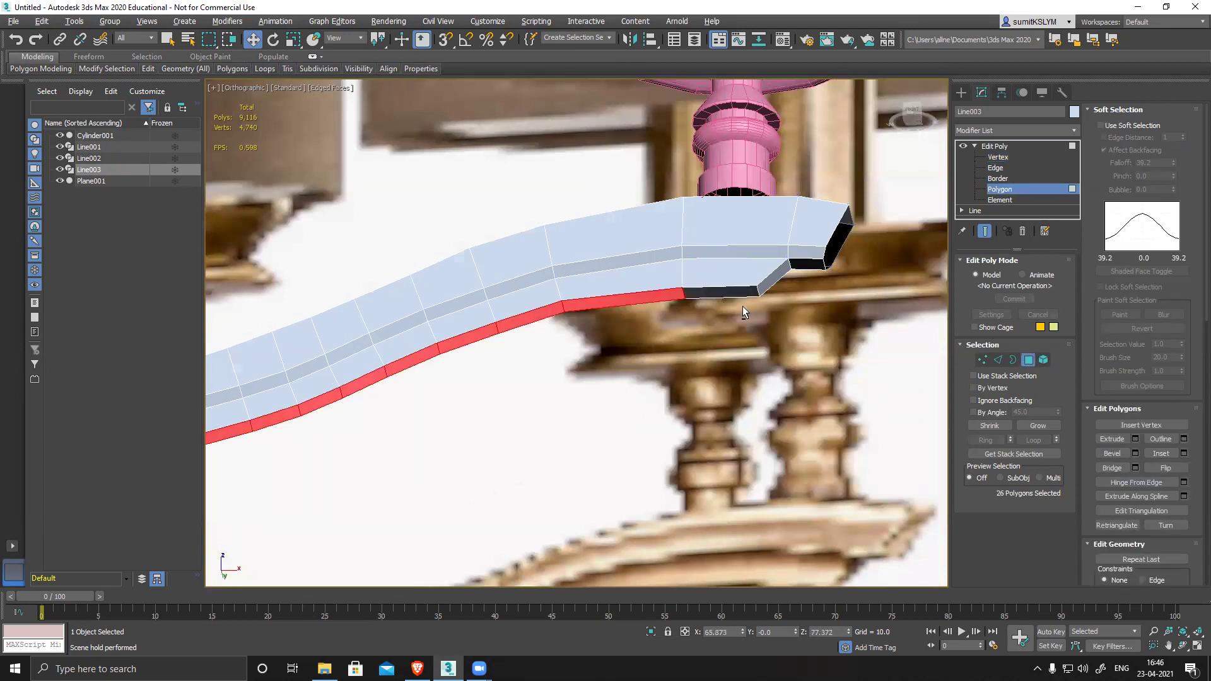
{"action": "middle_click_drag", "start_coordinate": [624, 396], "coordinate": [664, 388]}
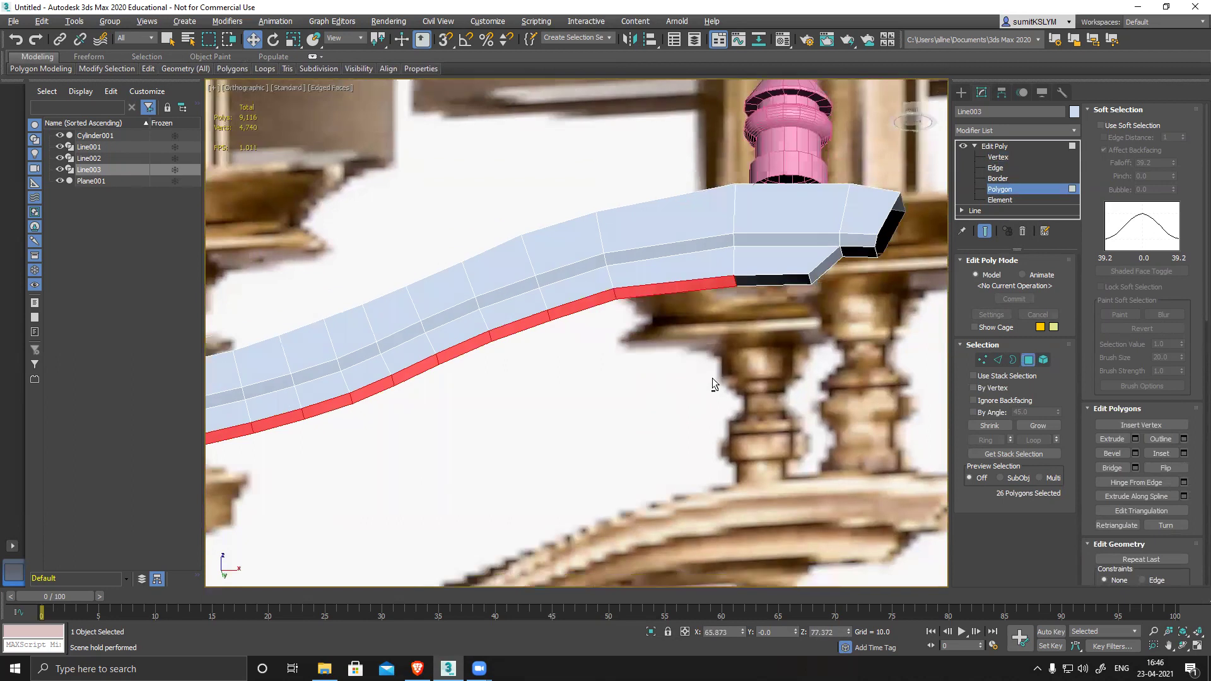
Step: Extrude the selected bottom polygons of the arm by 2.551 along local normals with a bias of 1.0
{"action": "left_click", "coordinate": [1135, 440]}
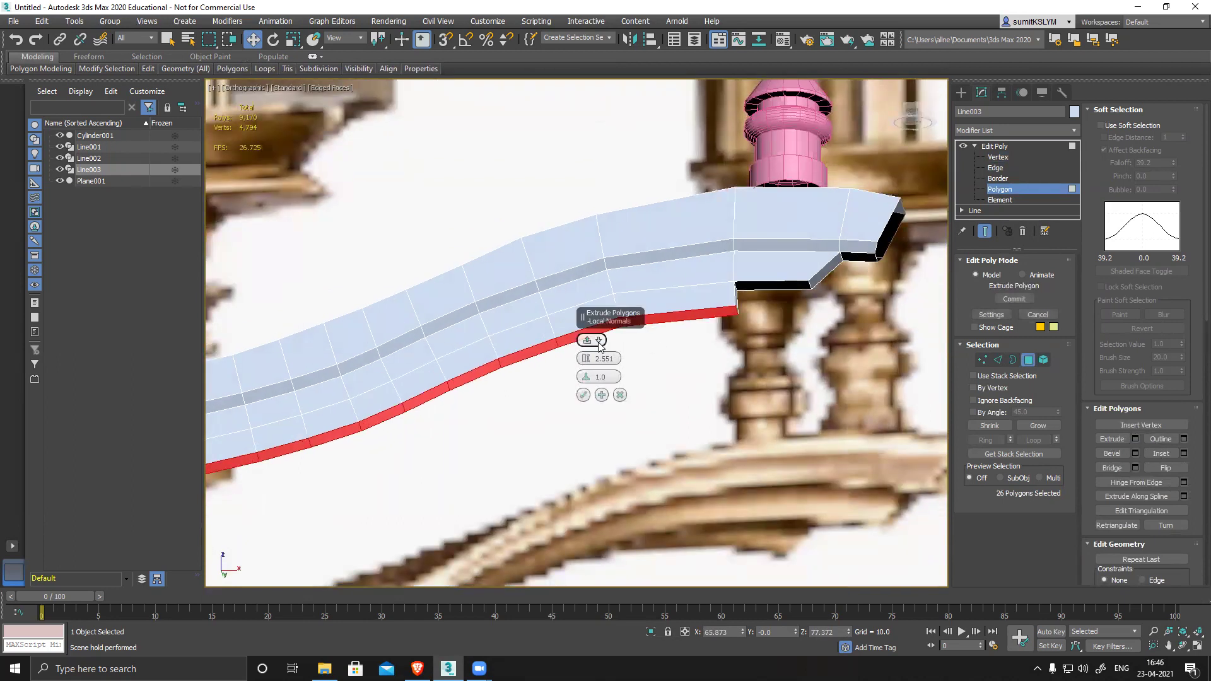
{"action": "left_click", "coordinate": [583, 395]}
{"action": "mouse_move", "coordinate": [674, 350]}
{"action": "middle_mouse_down", "text": "alt"}
{"action": "mouse_move", "coordinate": [675, 364]}
{"action": "mouse_move", "coordinate": [695, 352]}
{"action": "middle_mouse_up", "text": "alt"}
Step: Move the bottom vertices at the new strip's candle end inward, slanting its end parallel to the step above
{"action": "key", "text": "f"}
{"action": "key", "text": "z"}
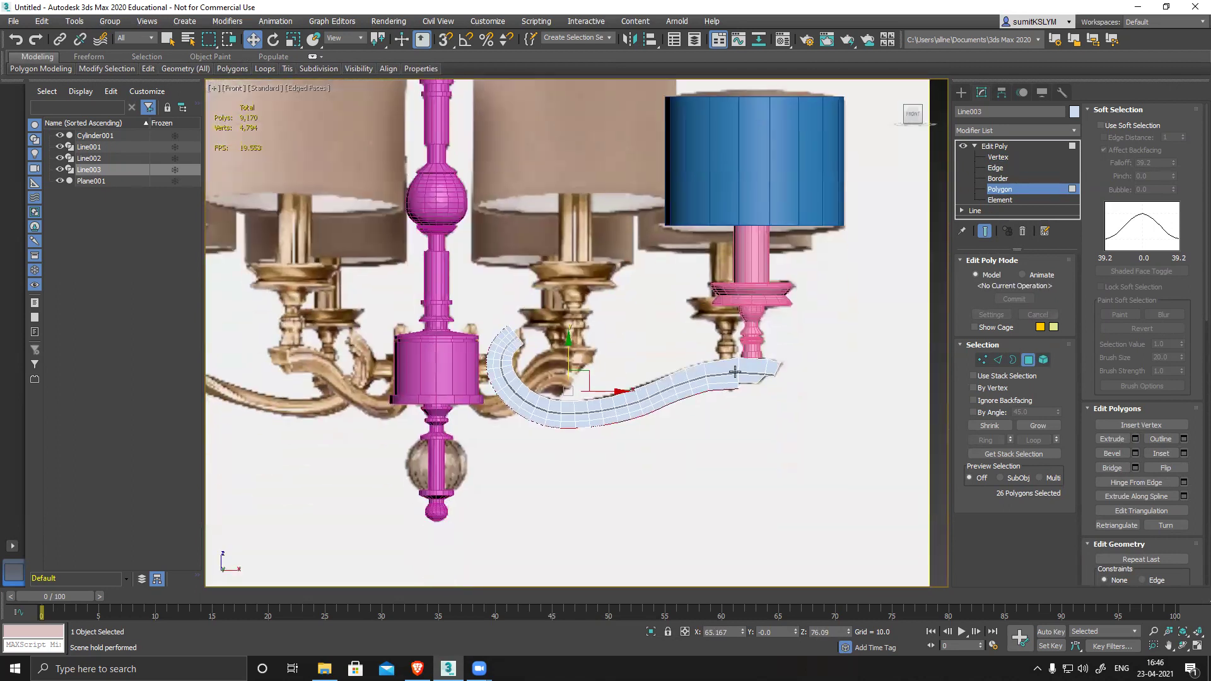
{"action": "left_click", "coordinate": [1000, 158]}
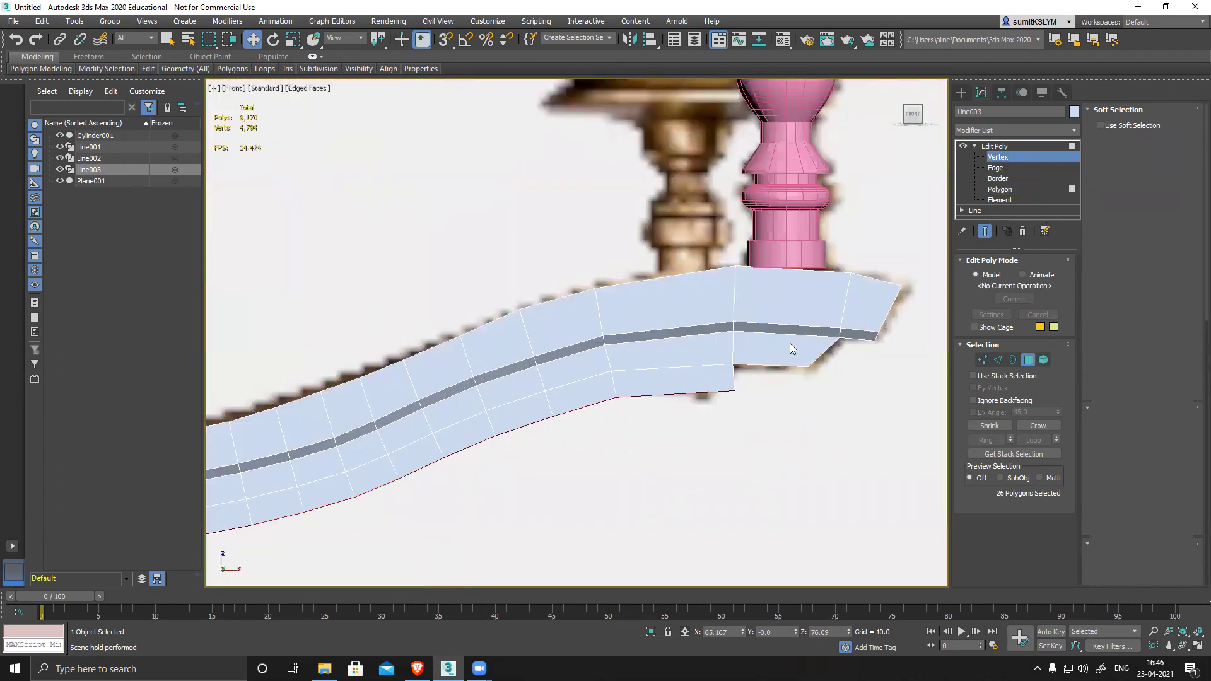
{"action": "scroll", "coordinate": [728, 395], "scroll_direction": "up", "scroll_amount": 3}
{"action": "left_click_drag", "start_coordinate": [813, 433], "coordinate": [813, 434]}
{"action": "left_click_drag", "start_coordinate": [743, 391], "coordinate": [688, 404]}
{"action": "left_click_drag", "start_coordinate": [722, 315], "coordinate": [752, 329]}
{"action": "middle_click_drag", "start_coordinate": [848, 389], "coordinate": [763, 408]}
{"action": "scroll", "coordinate": [765, 414], "scroll_direction": "down", "scroll_amount": 3}
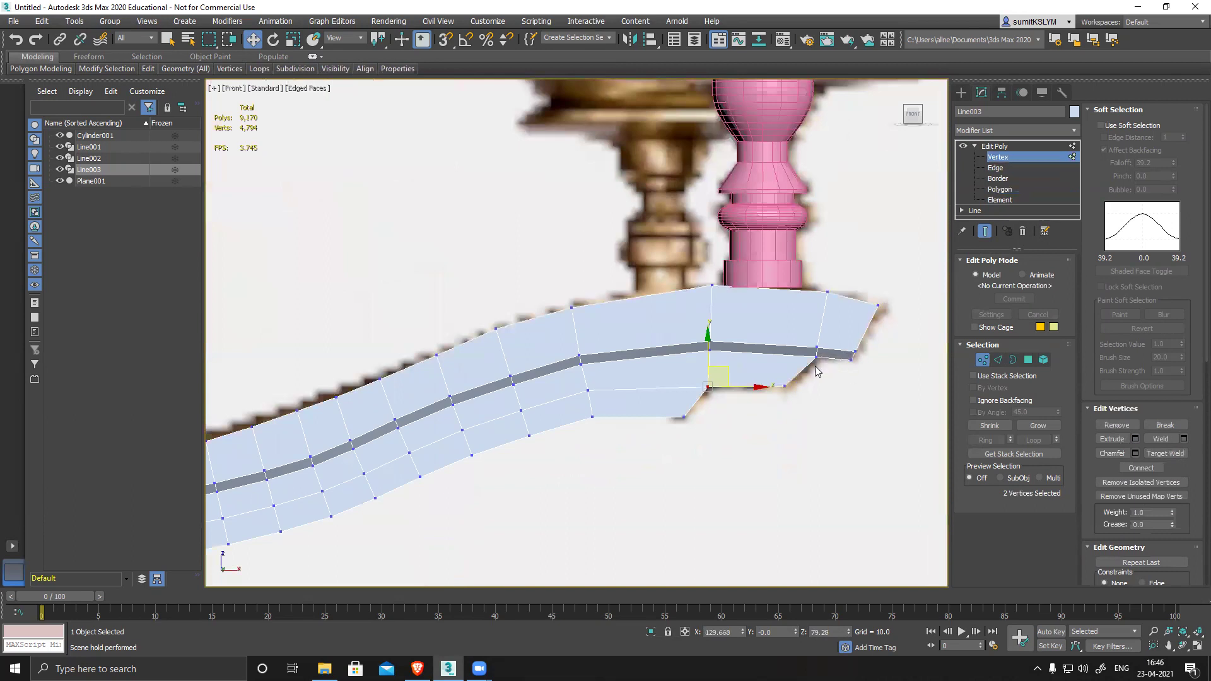
Step: Bridge the two opposite side edges of the arm's open candle end to close the end face
{"action": "scroll", "coordinate": [848, 296], "scroll_direction": "down", "scroll_amount": 5}
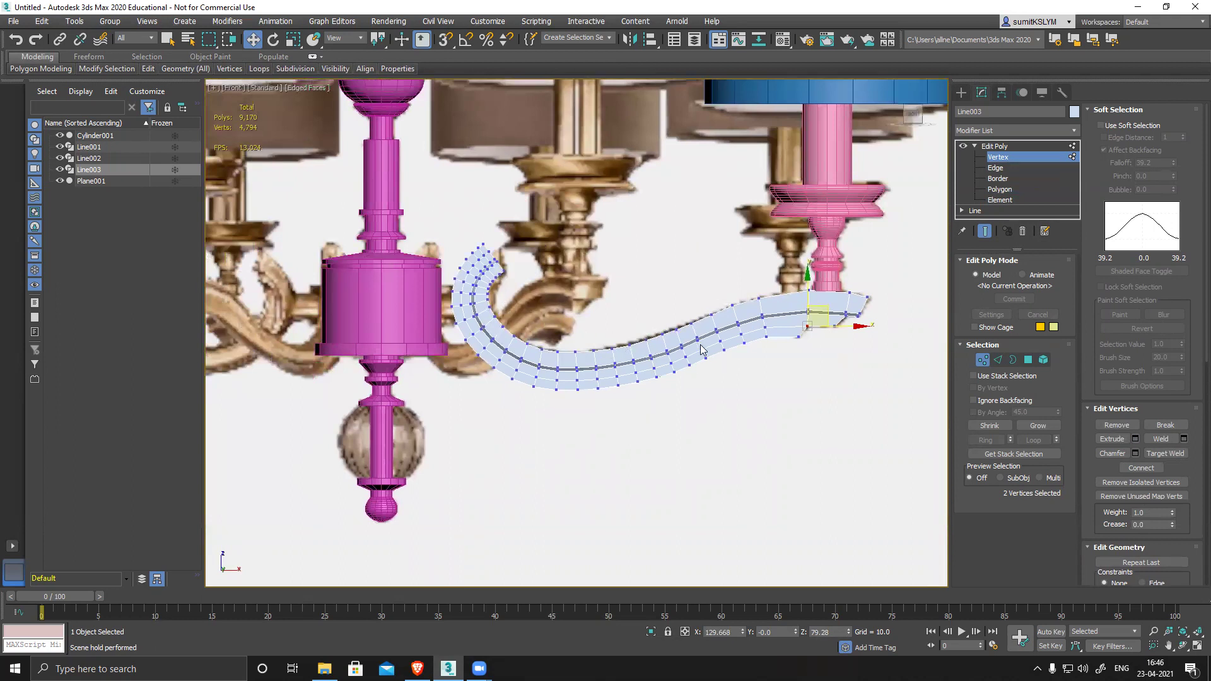
{"action": "middle_click_drag", "start_coordinate": [325, 323], "coordinate": [297, 279]}
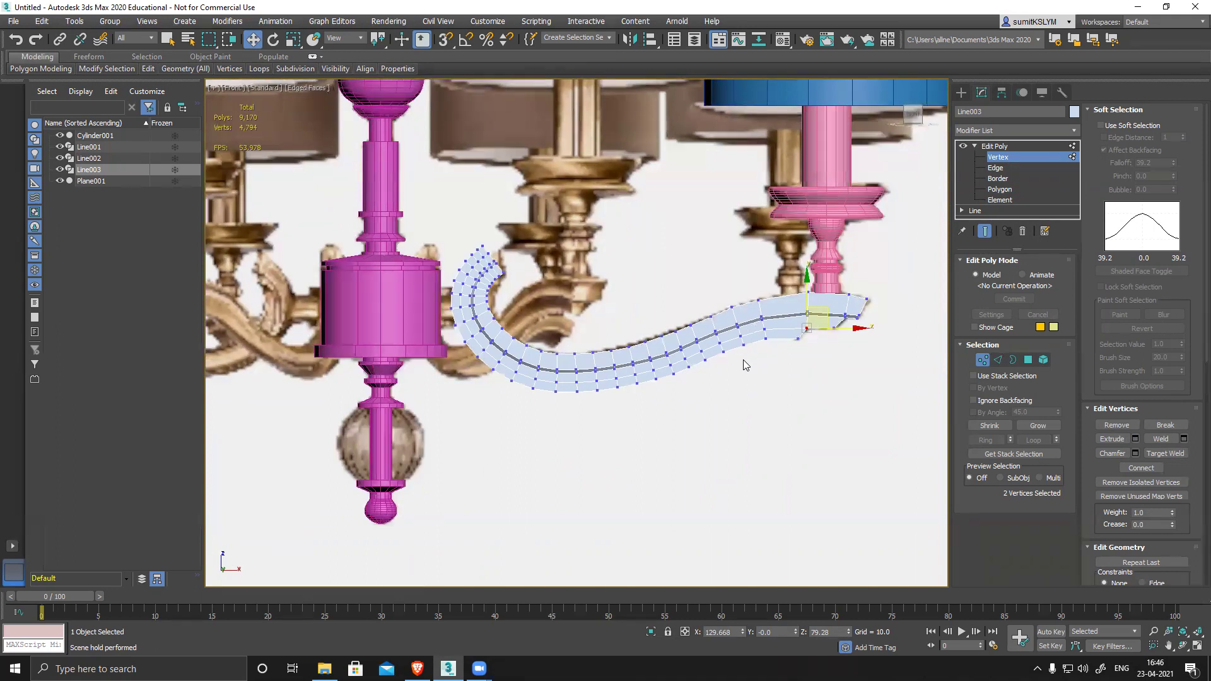
{"action": "middle_click_drag", "start_coordinate": [829, 374], "coordinate": [870, 328], "text": "alt"}
{"action": "middle_click_drag", "start_coordinate": [832, 285], "coordinate": [738, 370], "text": "alt"}
{"action": "scroll", "coordinate": [797, 338], "scroll_direction": "up", "scroll_amount": 3}
{"action": "left_click", "coordinate": [998, 360]}
{"action": "left_click", "coordinate": [671, 399]}
{"action": "middle_click_drag", "start_coordinate": [671, 399], "coordinate": [820, 415], "text": "alt"}
{"action": "left_click", "coordinate": [621, 402], "text": "ctrl"}
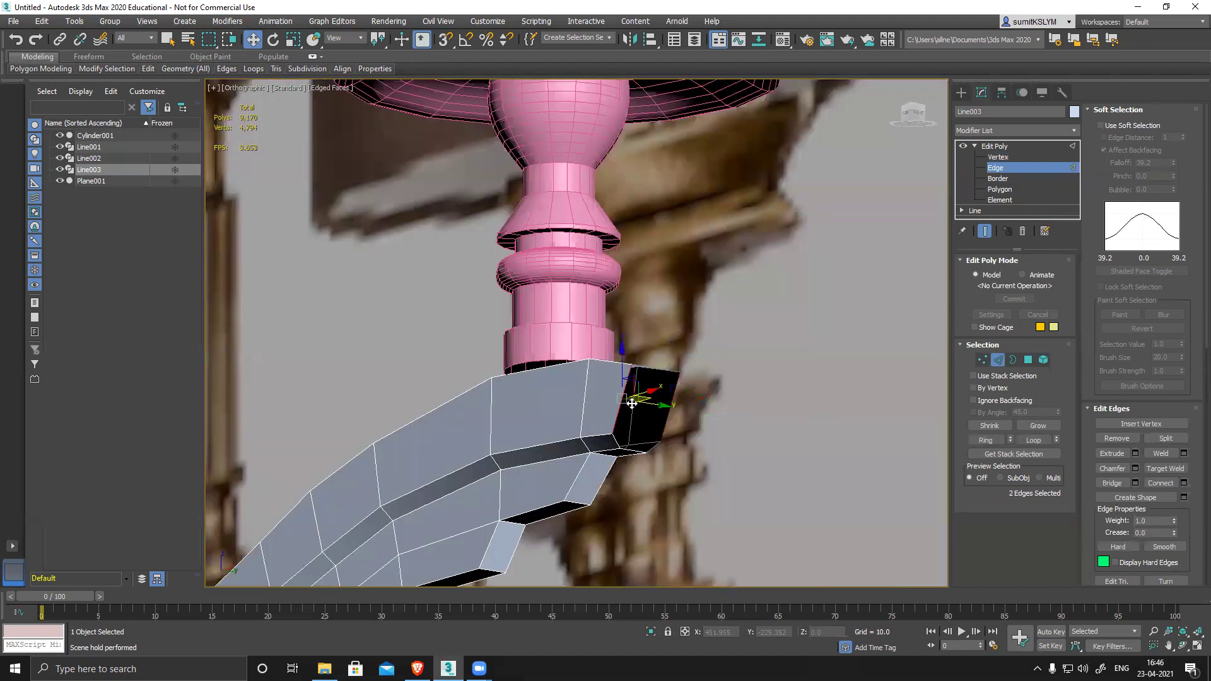
{"action": "left_click", "coordinate": [1112, 483]}
Step: Bridge the two edges across the open gap directly beneath the capped candle end and leave edge editing
{"action": "middle_click_drag", "start_coordinate": [781, 476], "coordinate": [638, 463], "text": "alt"}
{"action": "left_click", "coordinate": [622, 452]}
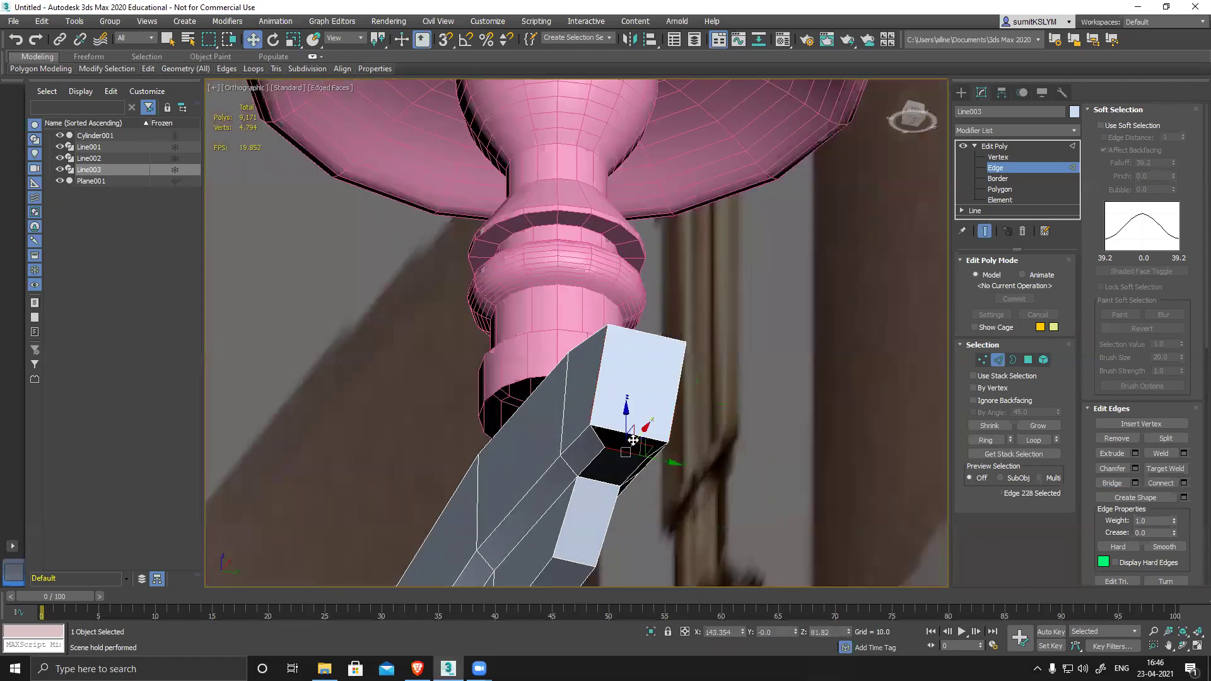
{"action": "left_click", "coordinate": [607, 429], "text": "ctrl"}
{"action": "left_click", "coordinate": [1115, 481]}
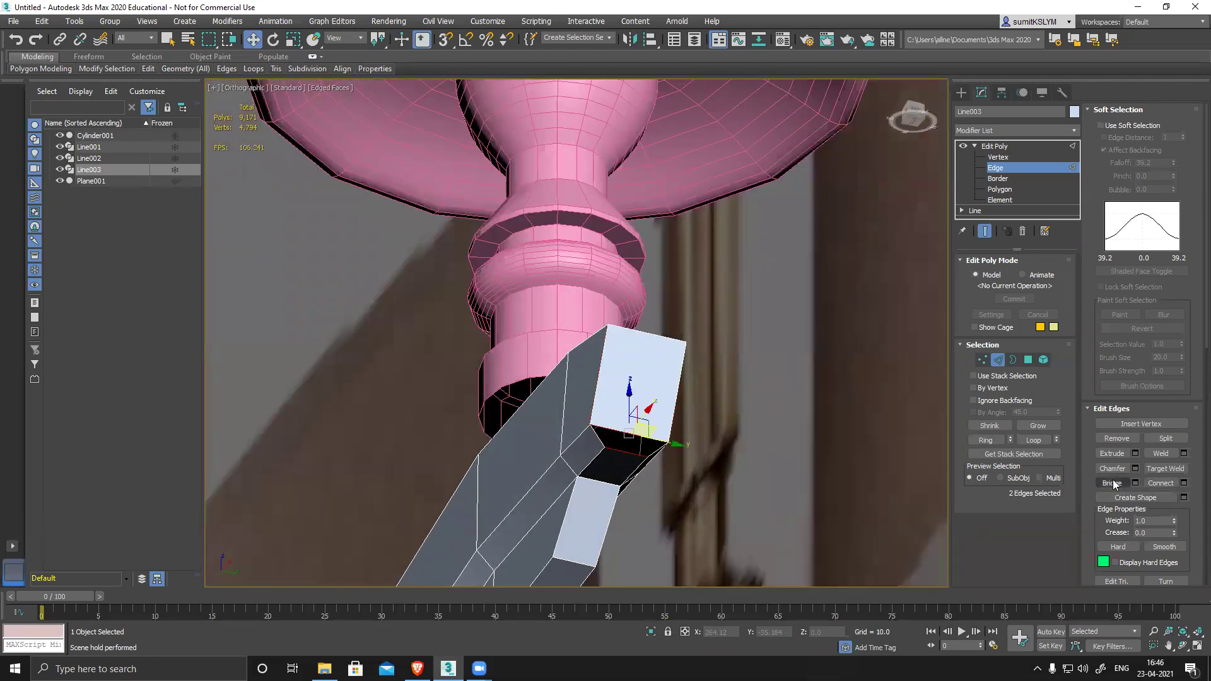
{"action": "middle_click_drag", "start_coordinate": [560, 423], "coordinate": [762, 401], "text": "alt"}
{"action": "scroll", "coordinate": [625, 410], "scroll_direction": "down", "scroll_amount": 5}
{"action": "left_click", "coordinate": [1010, 169]}
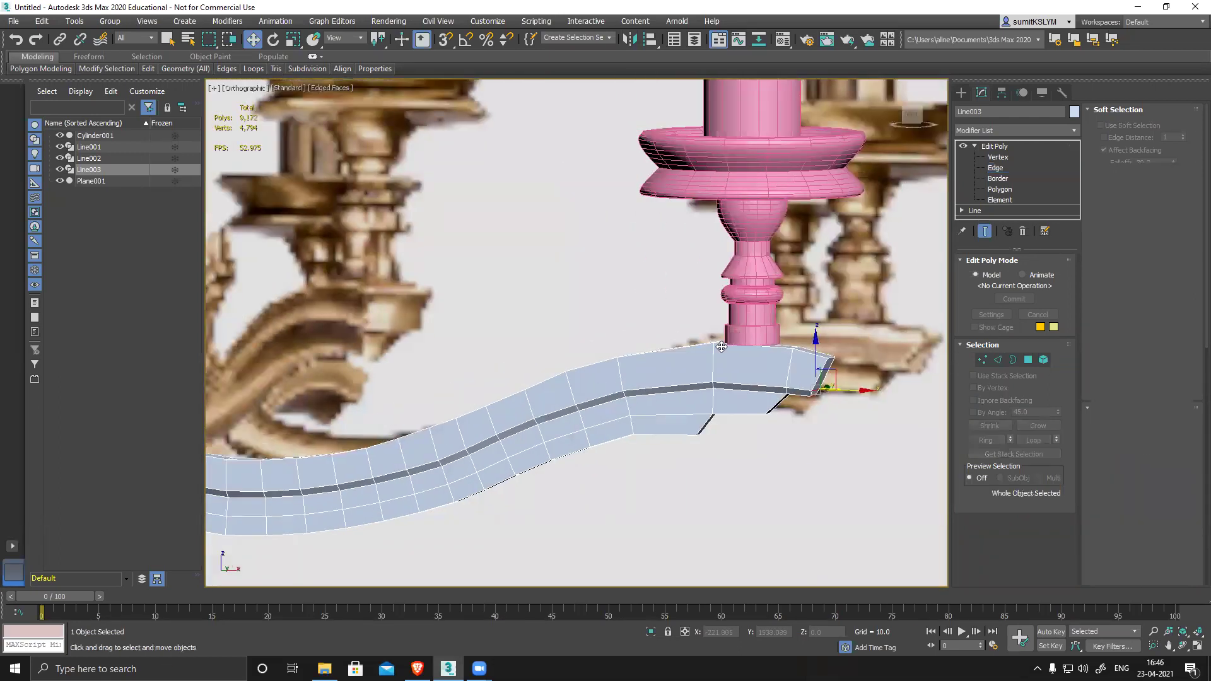
Step: Examine the whole arm from the front against the chandelier reference, including its position beside the central column
{"action": "scroll", "coordinate": [656, 369], "scroll_direction": "down", "scroll_amount": 4}
{"action": "middle_click_drag", "start_coordinate": [673, 366], "coordinate": [689, 382], "text": "alt"}
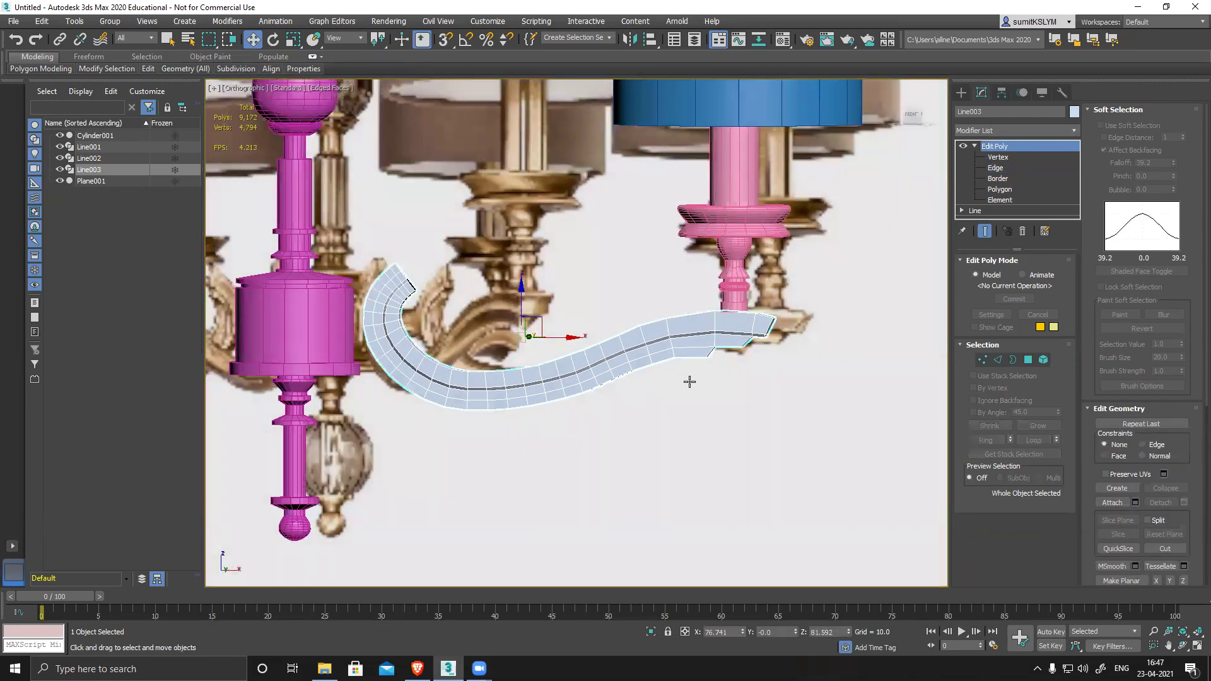
{"action": "key", "text": "f"}
{"action": "middle_click_drag", "start_coordinate": [634, 496], "coordinate": [674, 411]}
{"action": "scroll", "coordinate": [670, 417], "scroll_direction": "up", "scroll_amount": 3}
{"action": "middle_click_drag", "start_coordinate": [541, 409], "coordinate": [578, 411]}
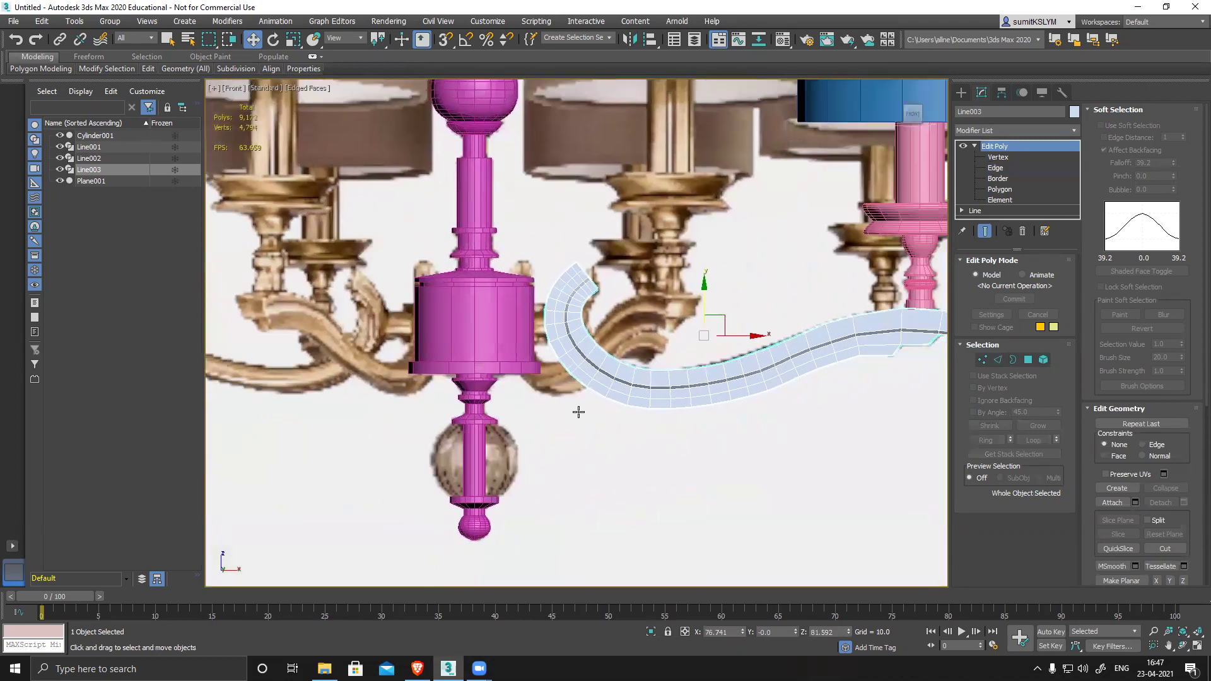
{"action": "scroll", "coordinate": [578, 412], "scroll_direction": "down", "scroll_amount": 2}
{"action": "middle_click_drag", "start_coordinate": [411, 347], "coordinate": [487, 342]}
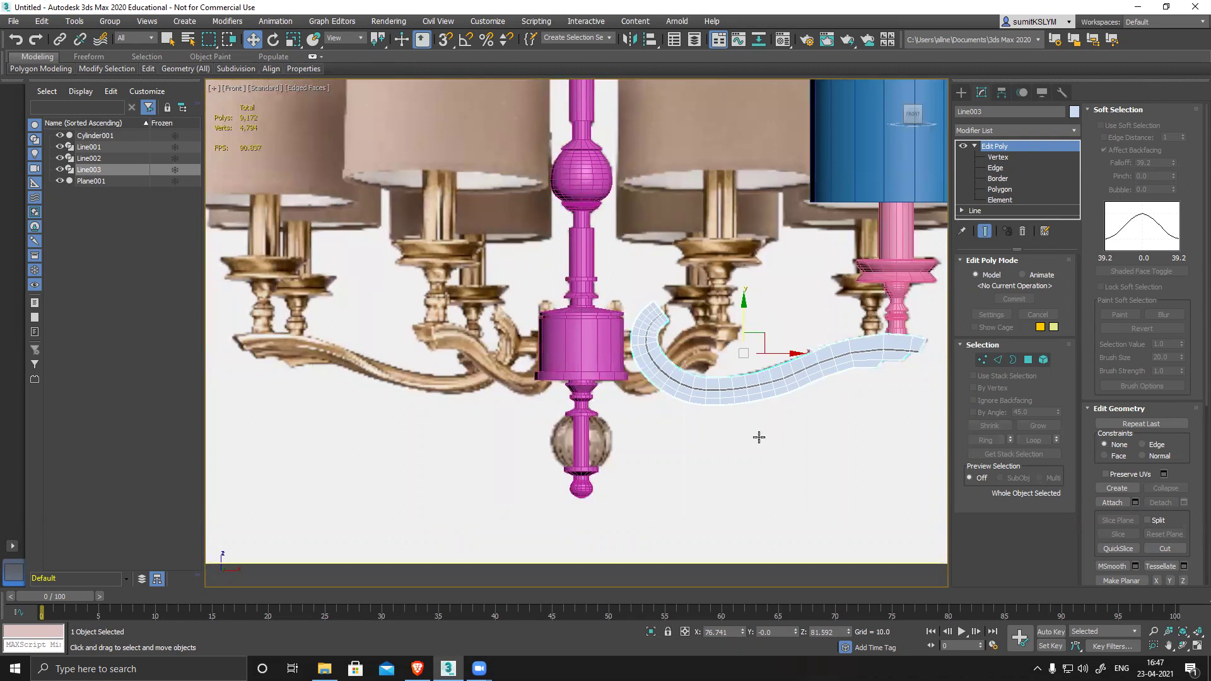
{"action": "middle_click_drag", "start_coordinate": [826, 405], "coordinate": [807, 404]}
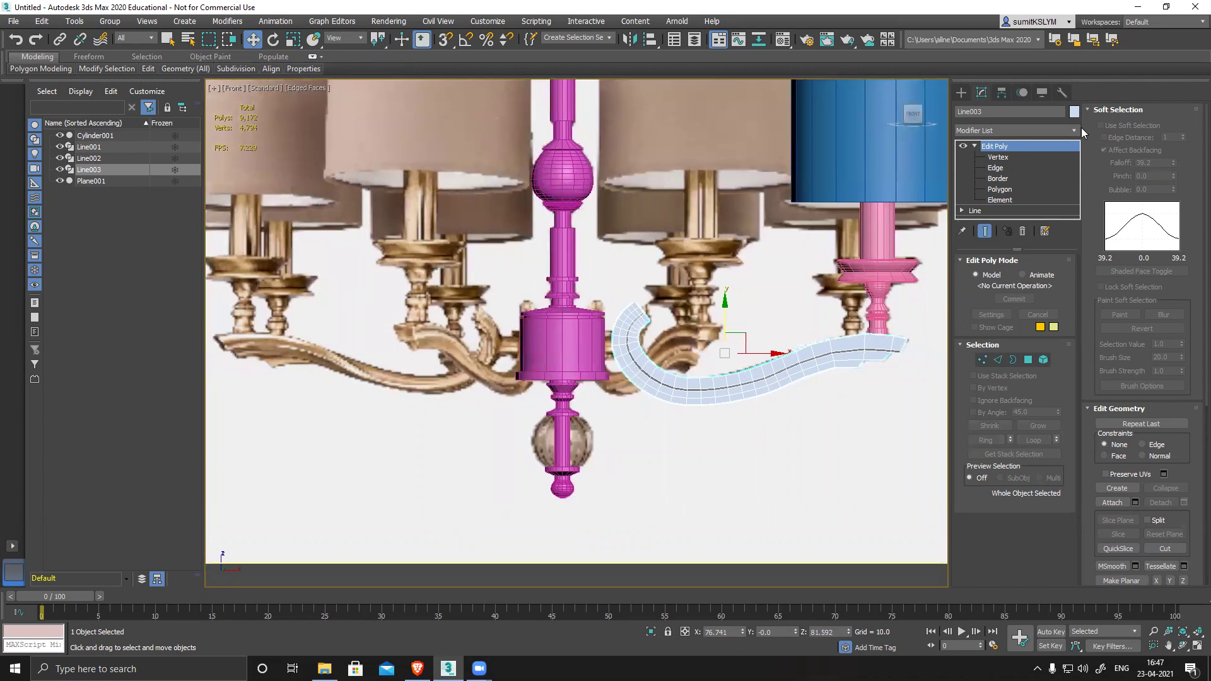
Step: Try a Symmetry modifier on the arm about X, testing Flip, Slice Along Mirror and Weld Seam, and remove it
{"action": "left_click", "coordinate": [1027, 130]}
{"action": "type", "text": "sy"}
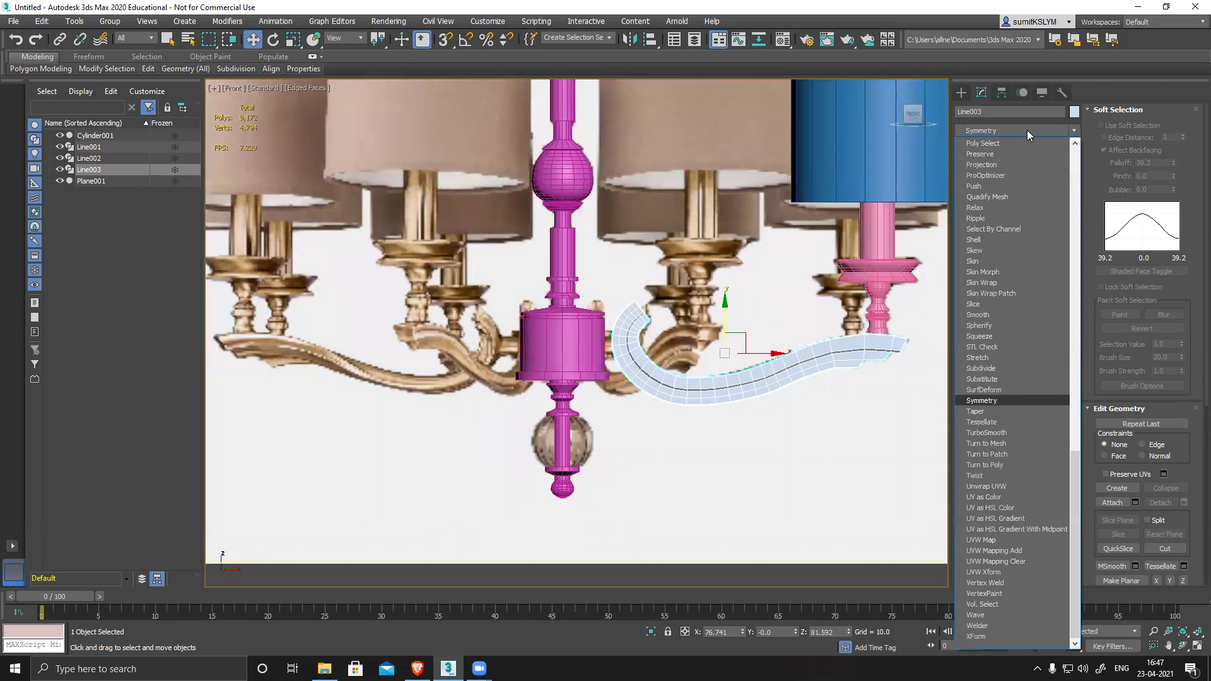
{"action": "left_click", "coordinate": [993, 400]}
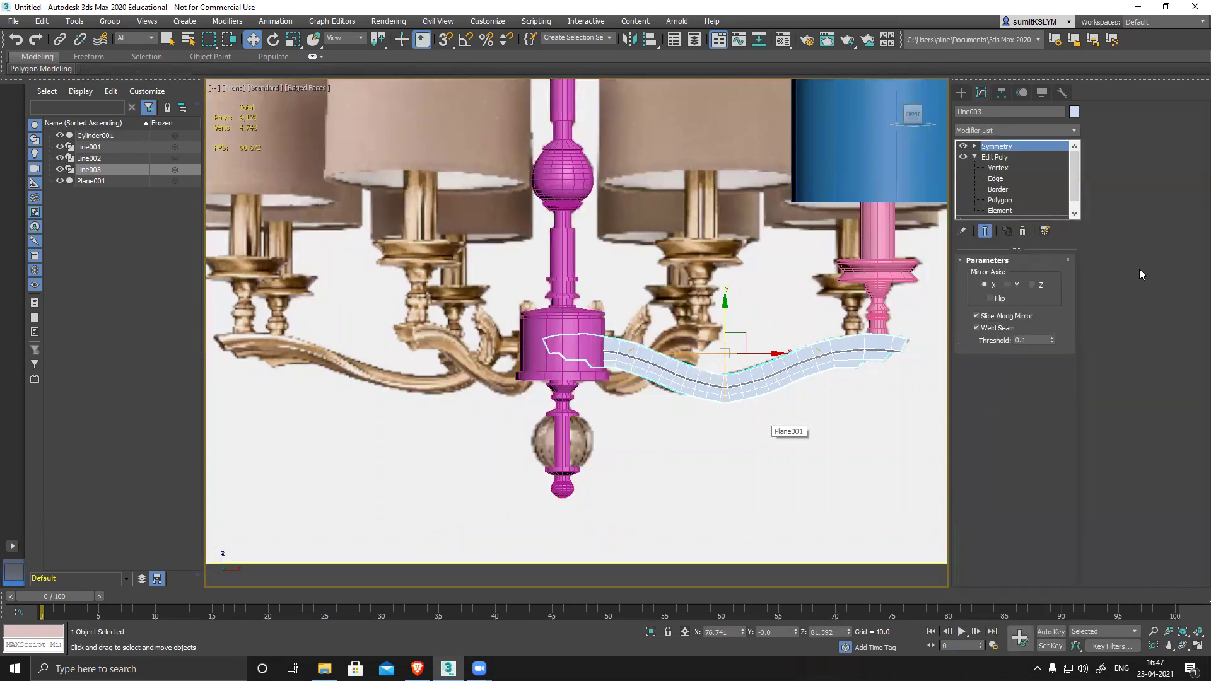
{"action": "left_click", "coordinate": [990, 298]}
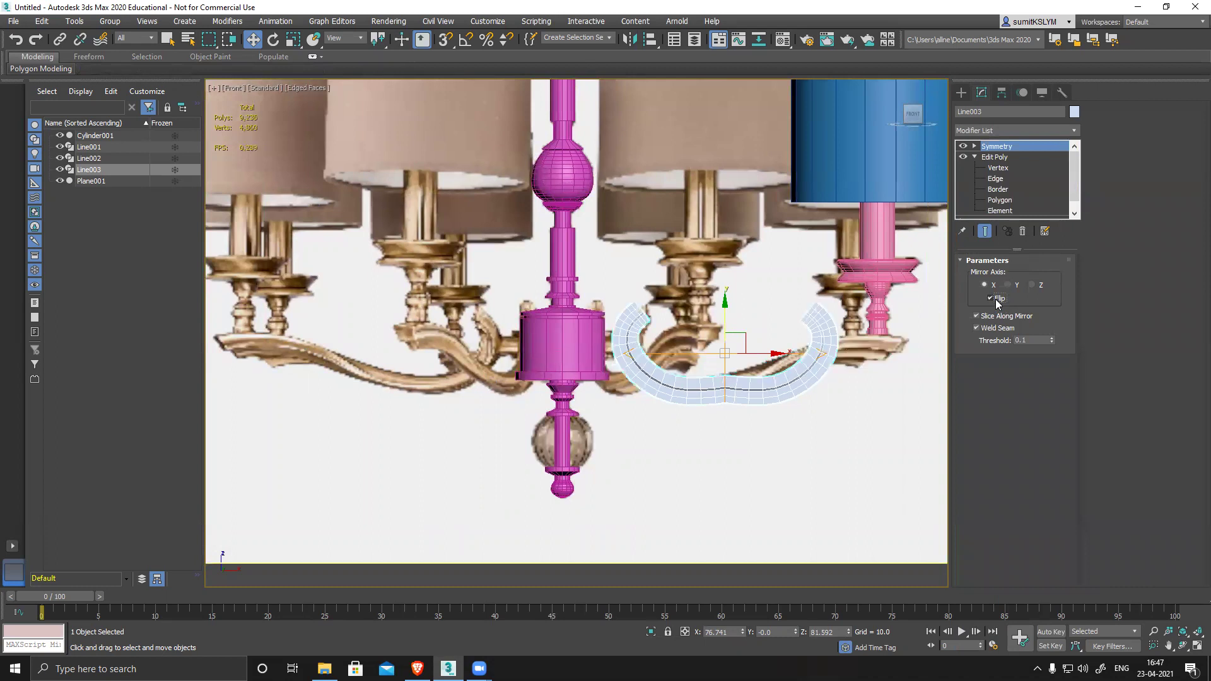
{"action": "left_click", "coordinate": [992, 299]}
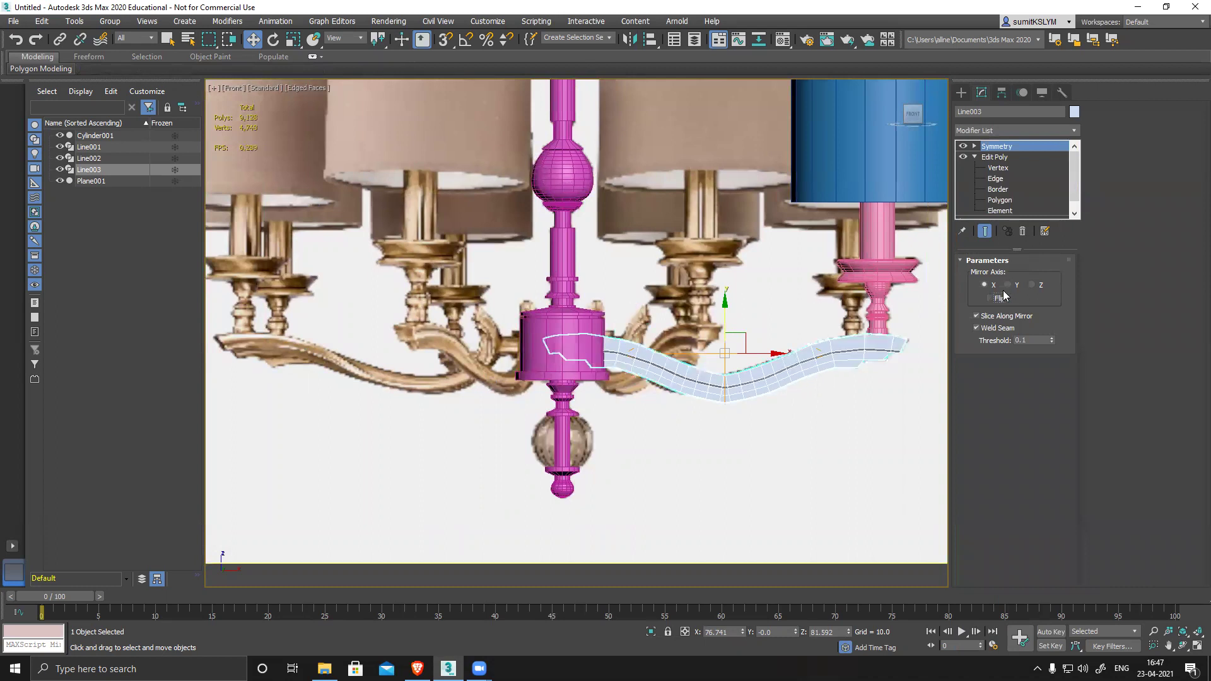
{"action": "left_click", "coordinate": [976, 316]}
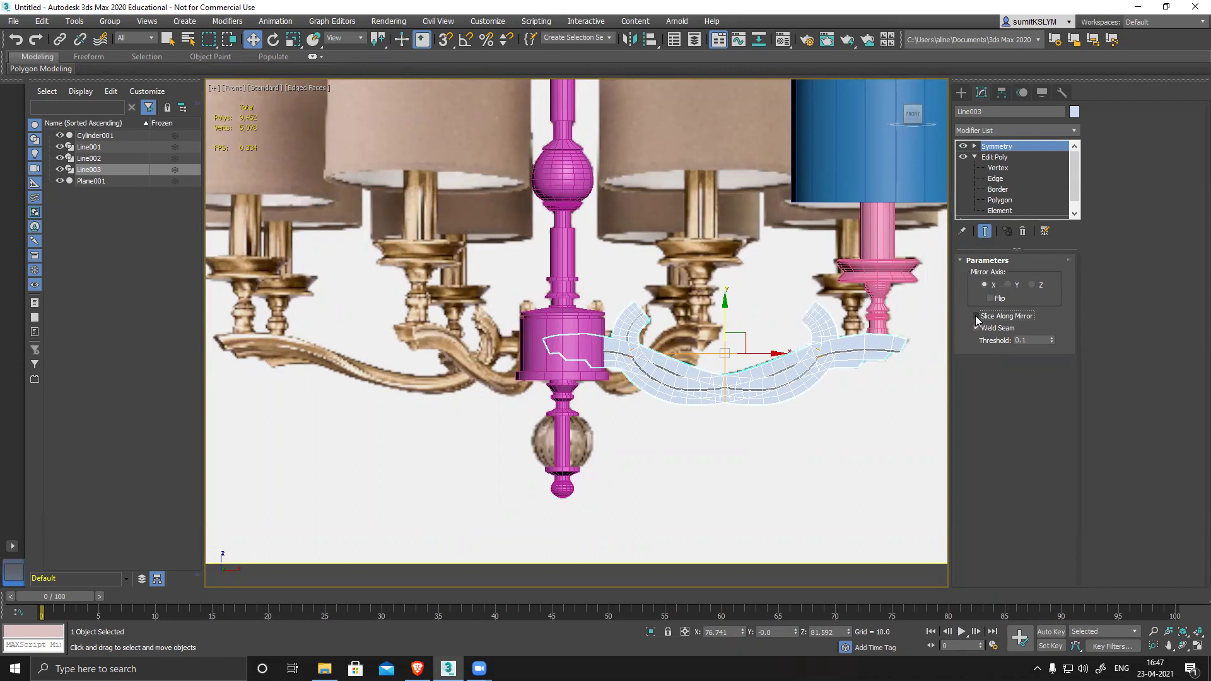
{"action": "left_click", "coordinate": [976, 315]}
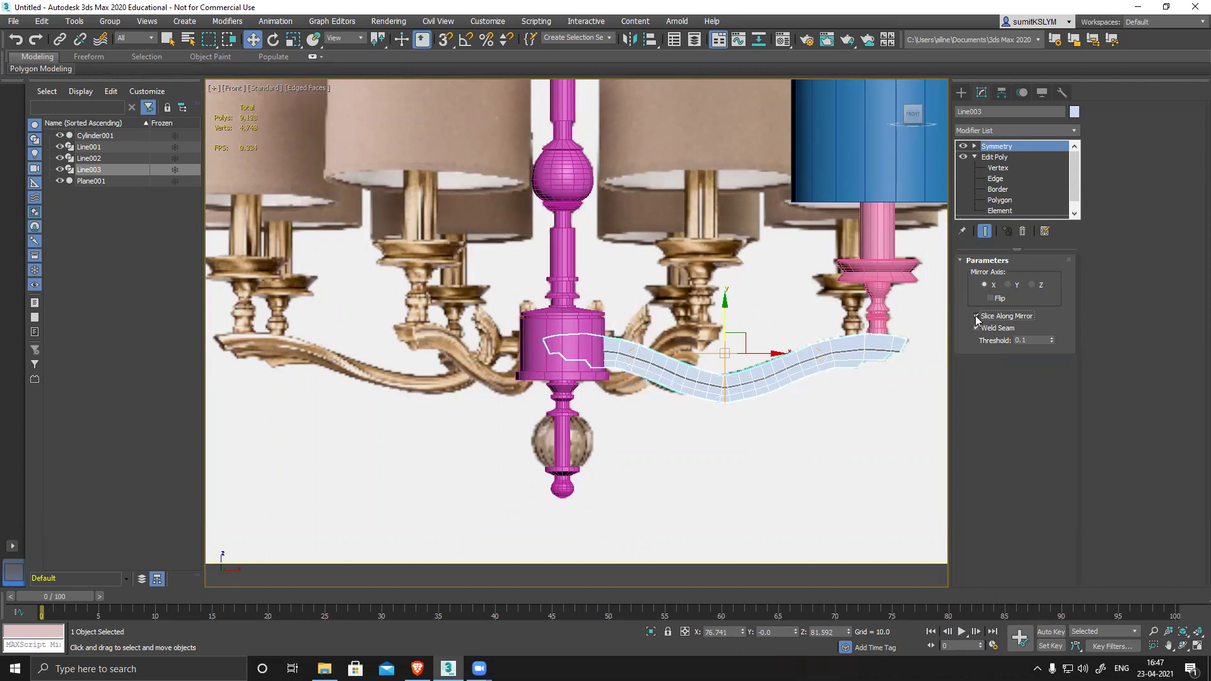
{"action": "left_click", "coordinate": [977, 327]}
{"action": "left_click", "coordinate": [977, 326]}
{"action": "middle_click_drag", "start_coordinate": [813, 414], "coordinate": [850, 427], "text": "alt"}
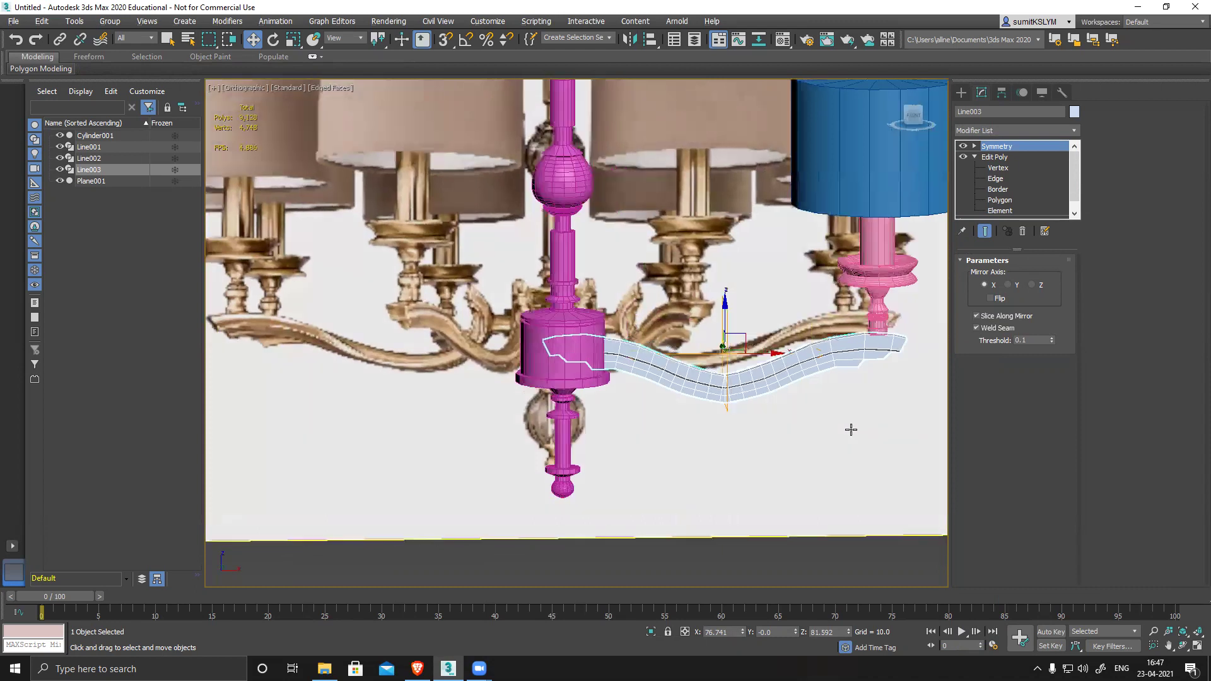
{"action": "left_click", "coordinate": [1023, 231]}
Step: Delete the end segment of the outermost strip at the arm's curled end beside the central column
{"action": "middle_click_drag", "start_coordinate": [808, 425], "coordinate": [768, 415], "text": "alt"}
{"action": "middle_click_drag", "start_coordinate": [632, 359], "coordinate": [735, 360], "text": "alt"}
{"action": "scroll", "coordinate": [495, 275], "scroll_direction": "up", "scroll_amount": 4}
{"action": "middle_click_drag", "start_coordinate": [741, 317], "coordinate": [743, 311], "text": "alt"}
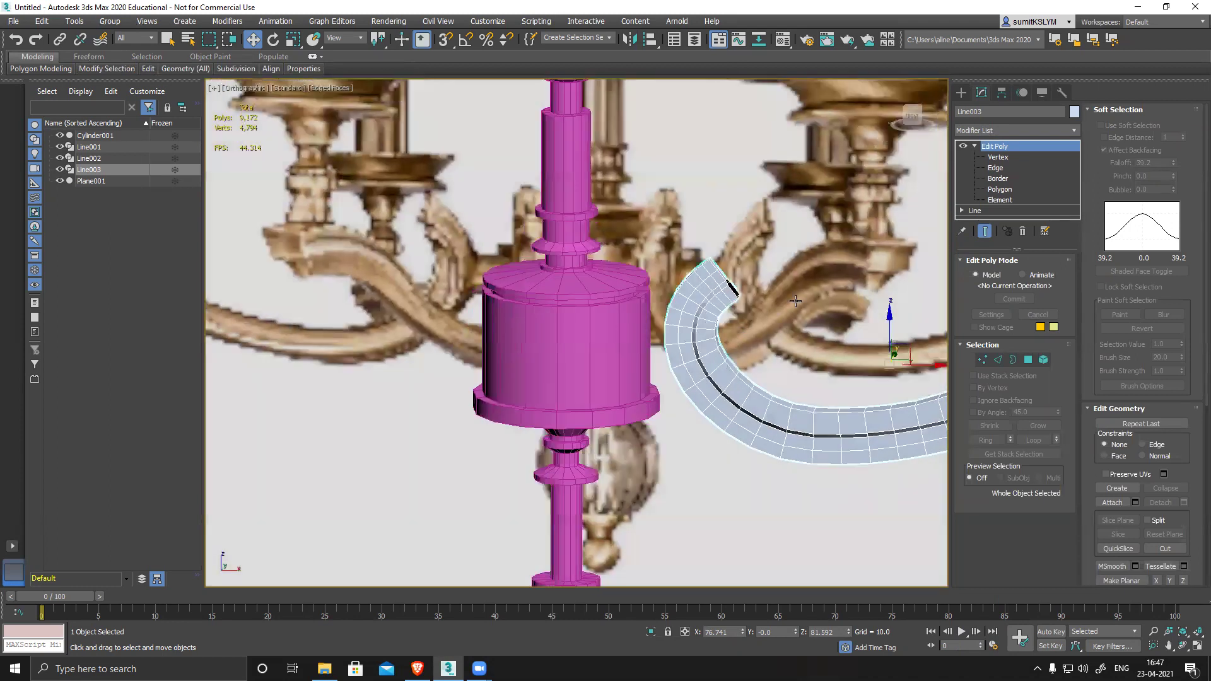
{"action": "key", "text": "f"}
{"action": "middle_click_drag", "start_coordinate": [524, 438], "coordinate": [562, 367]}
{"action": "scroll", "coordinate": [561, 367], "scroll_direction": "up", "scroll_amount": 6}
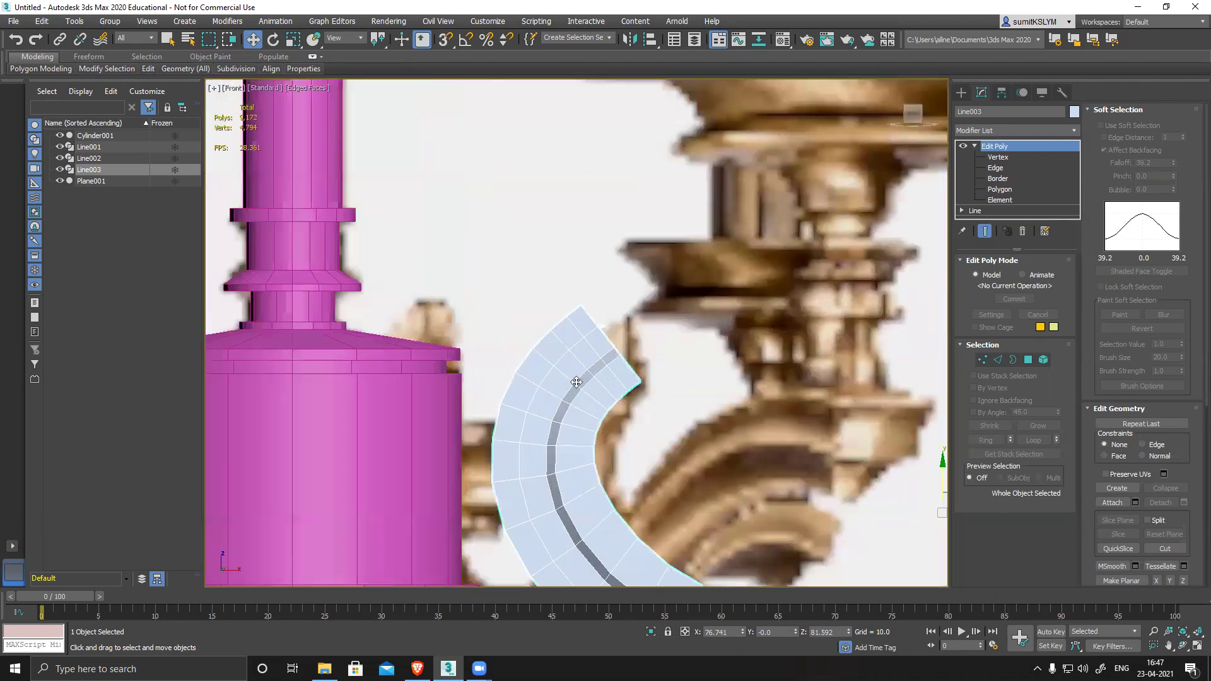
{"action": "left_click", "coordinate": [998, 179]}
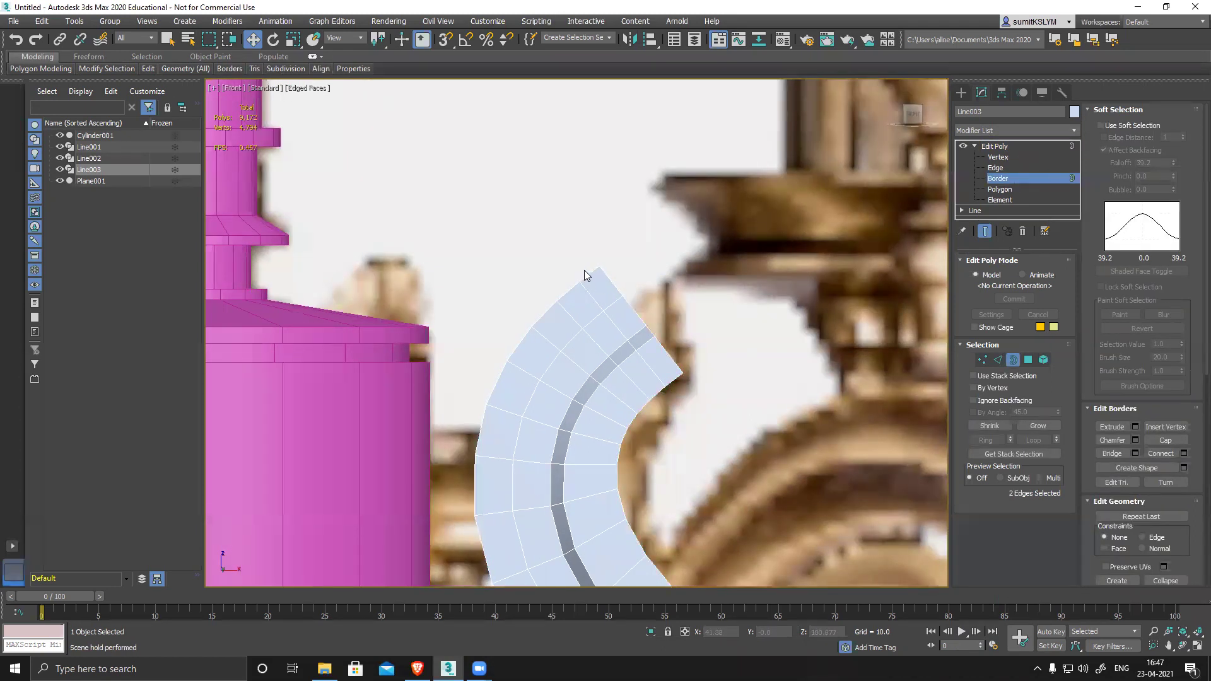
{"action": "left_click_drag", "start_coordinate": [546, 272], "coordinate": [603, 283]}
{"action": "left_click", "coordinate": [988, 191]}
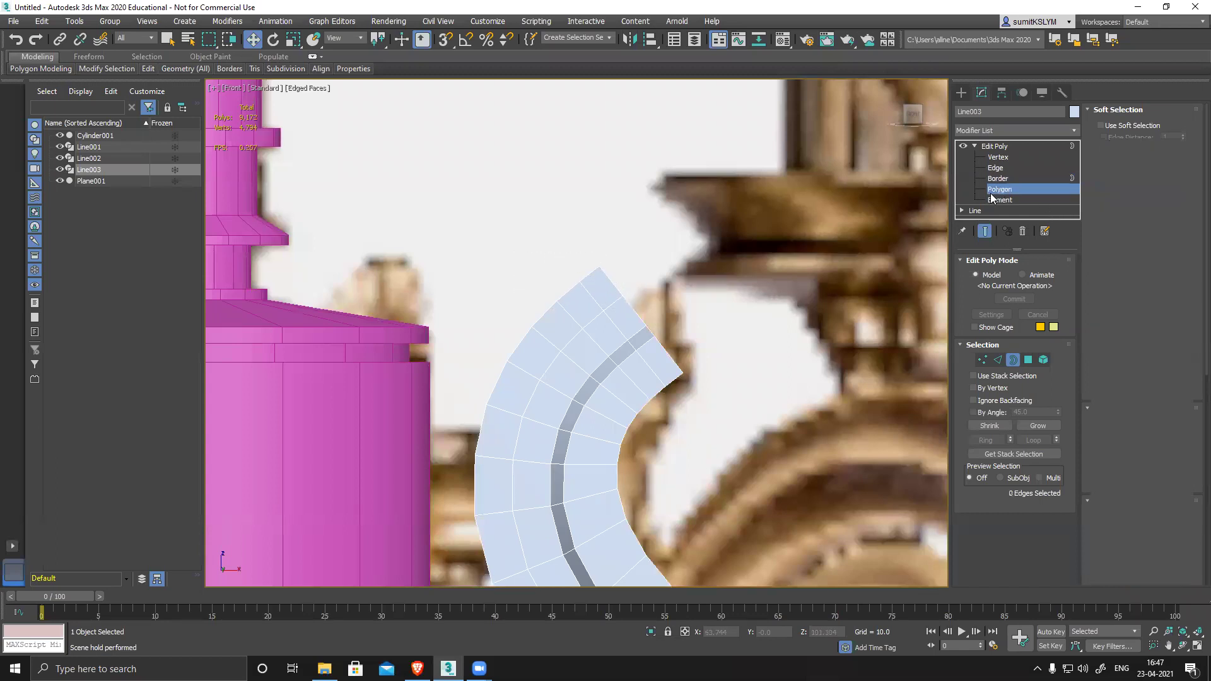
{"action": "left_click", "coordinate": [608, 279]}
{"action": "key", "text": "Delete"}
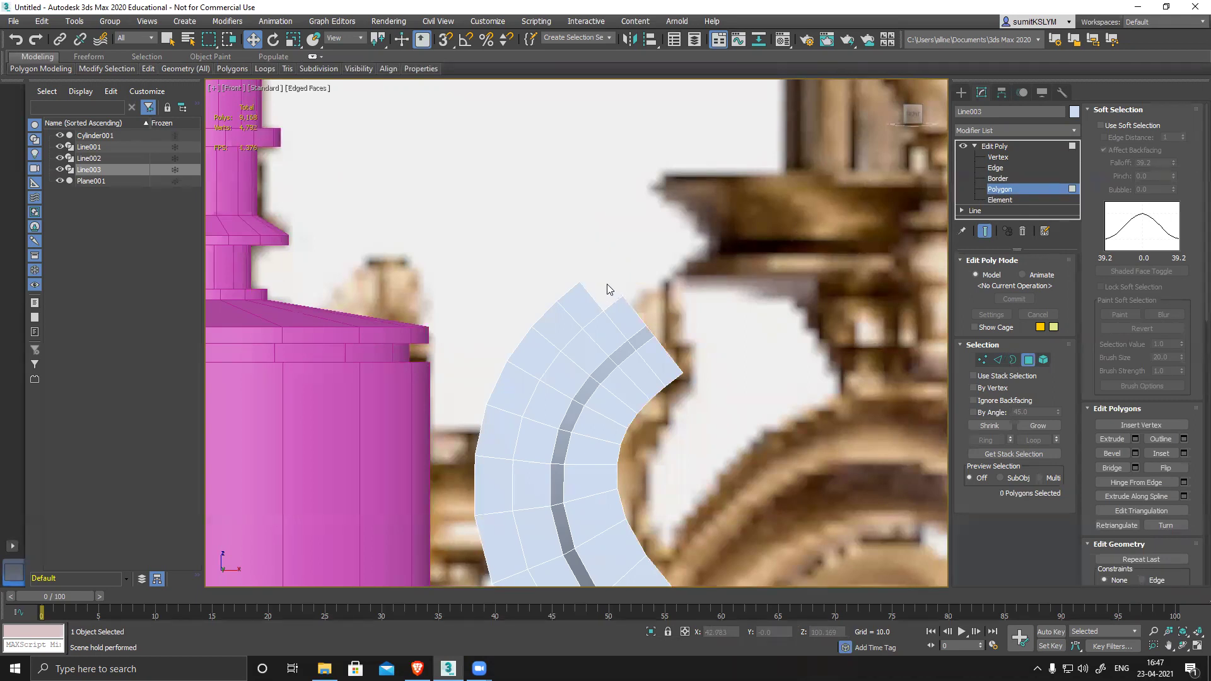
Step: Delete one end segment of the second strip and two more of the outermost strip, stepping the curled end
{"action": "left_click", "coordinate": [619, 301]}
{"action": "key", "text": "Delete"}
{"action": "left_click", "coordinate": [576, 290]}
{"action": "key", "text": "Delete"}
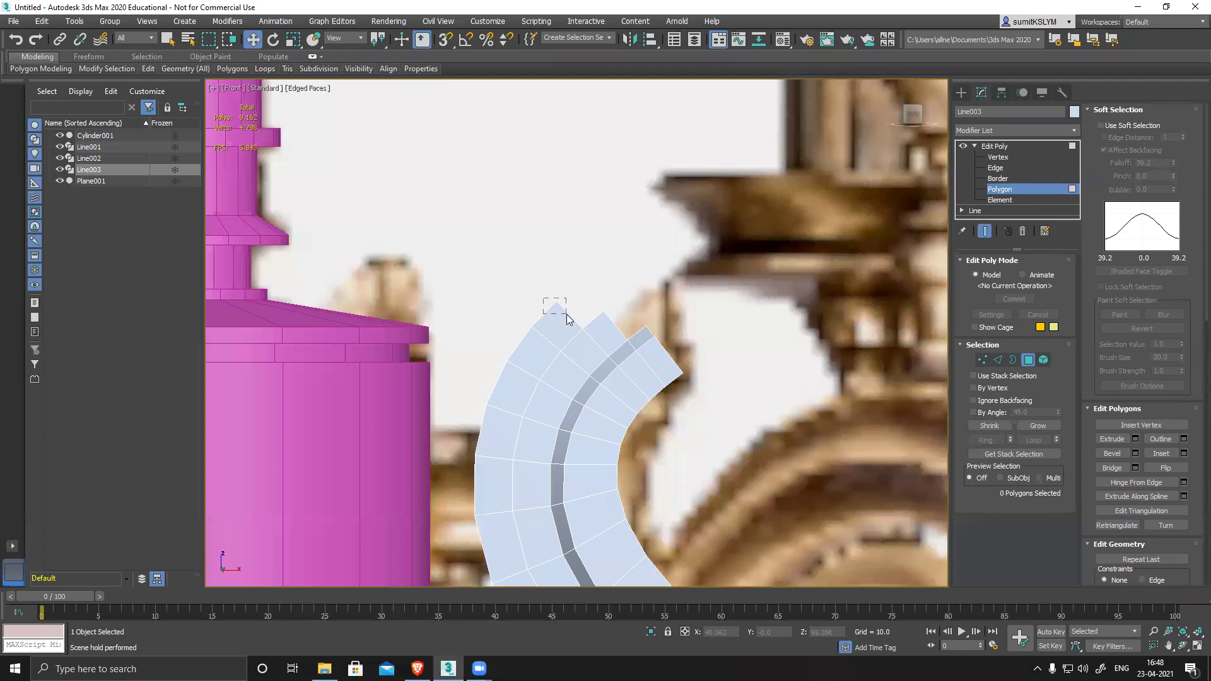
{"action": "left_click", "coordinate": [568, 316]}
{"action": "key", "text": "Delete"}
{"action": "scroll", "coordinate": [638, 360], "scroll_direction": "down", "scroll_amount": 4}
{"action": "middle_click_drag", "start_coordinate": [756, 395], "coordinate": [488, 331]}
{"action": "scroll", "coordinate": [448, 347], "scroll_direction": "up", "scroll_amount": 6}
{"action": "scroll", "coordinate": [457, 337], "scroll_direction": "up", "scroll_amount": 2}
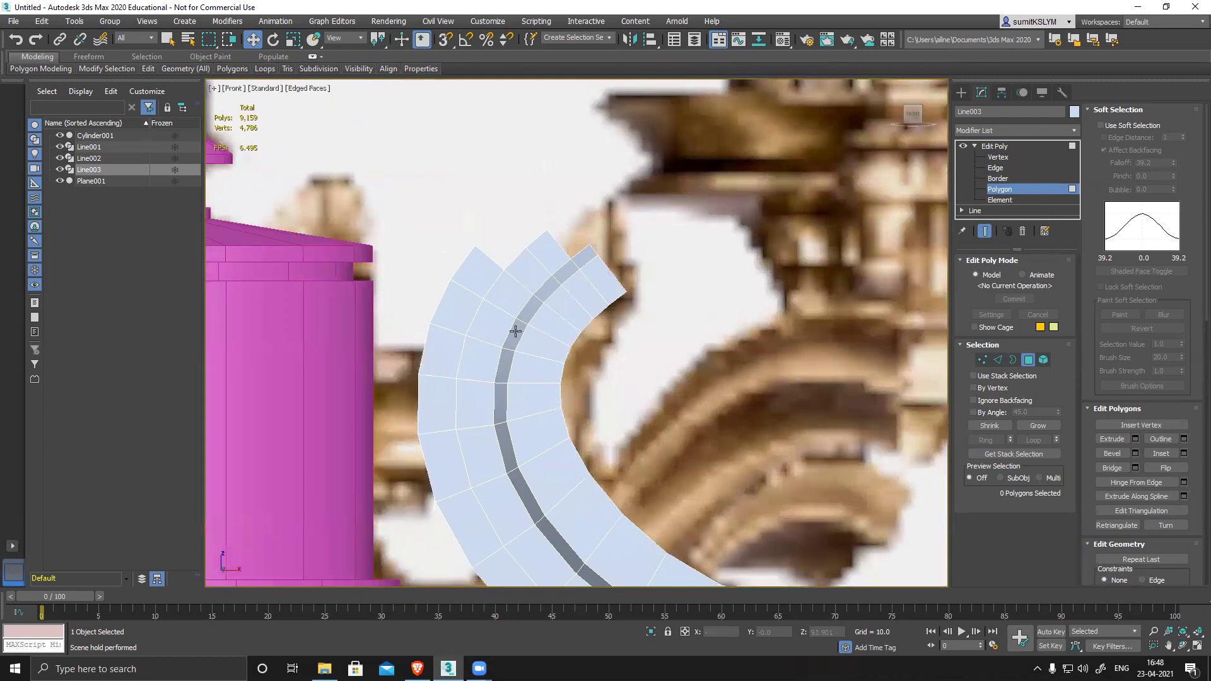
{"action": "scroll", "coordinate": [516, 332], "scroll_direction": "down", "scroll_amount": 4}
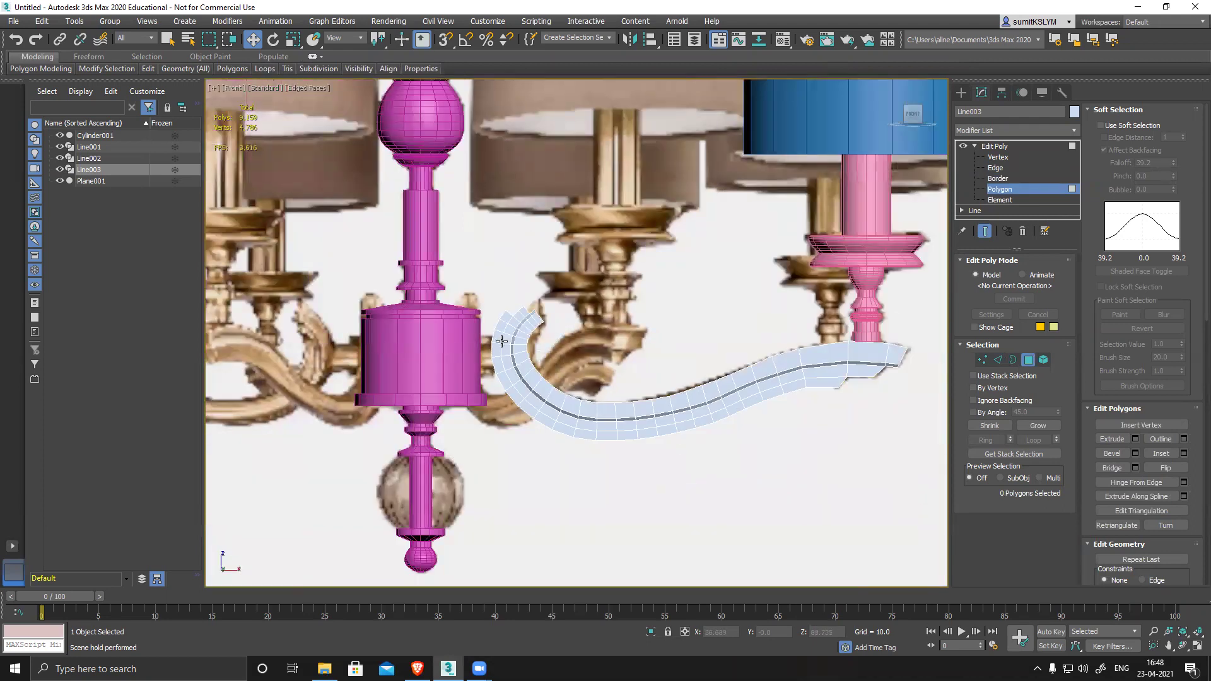
{"action": "left_click", "coordinate": [1054, 191]}
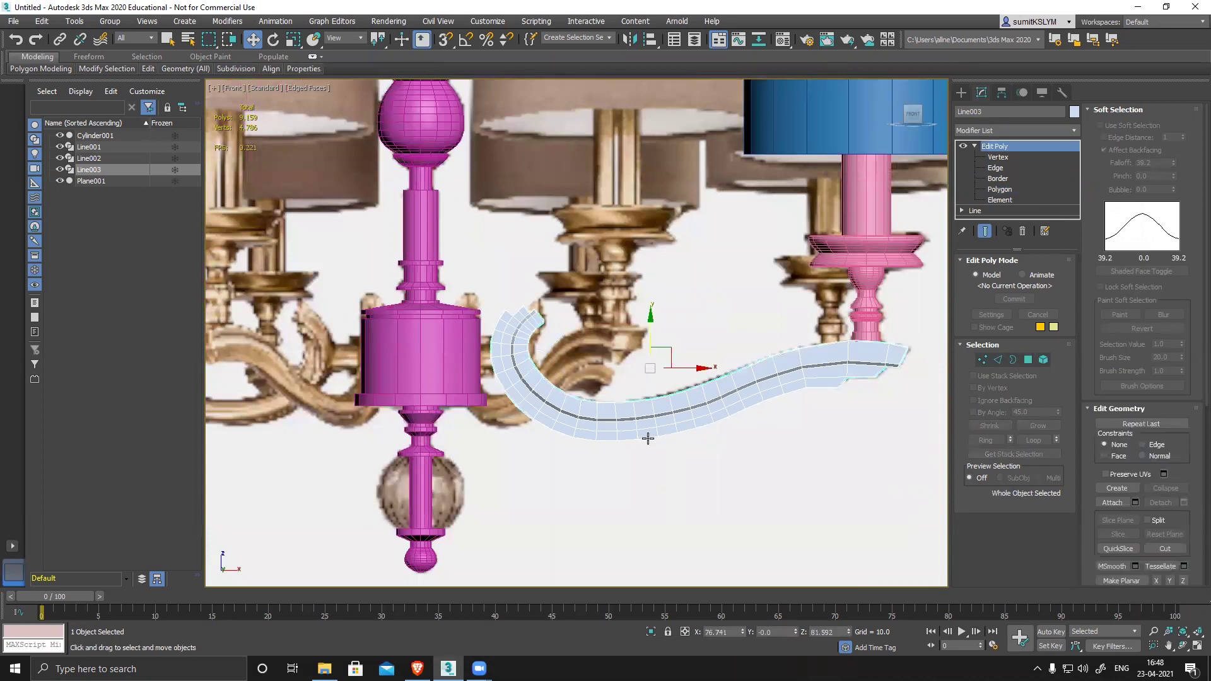
Step: Assign the 03 - Default material to the arm and set the material's opacity to 34
{"action": "key", "text": "m"}
{"action": "left_click", "coordinate": [262, 135]}
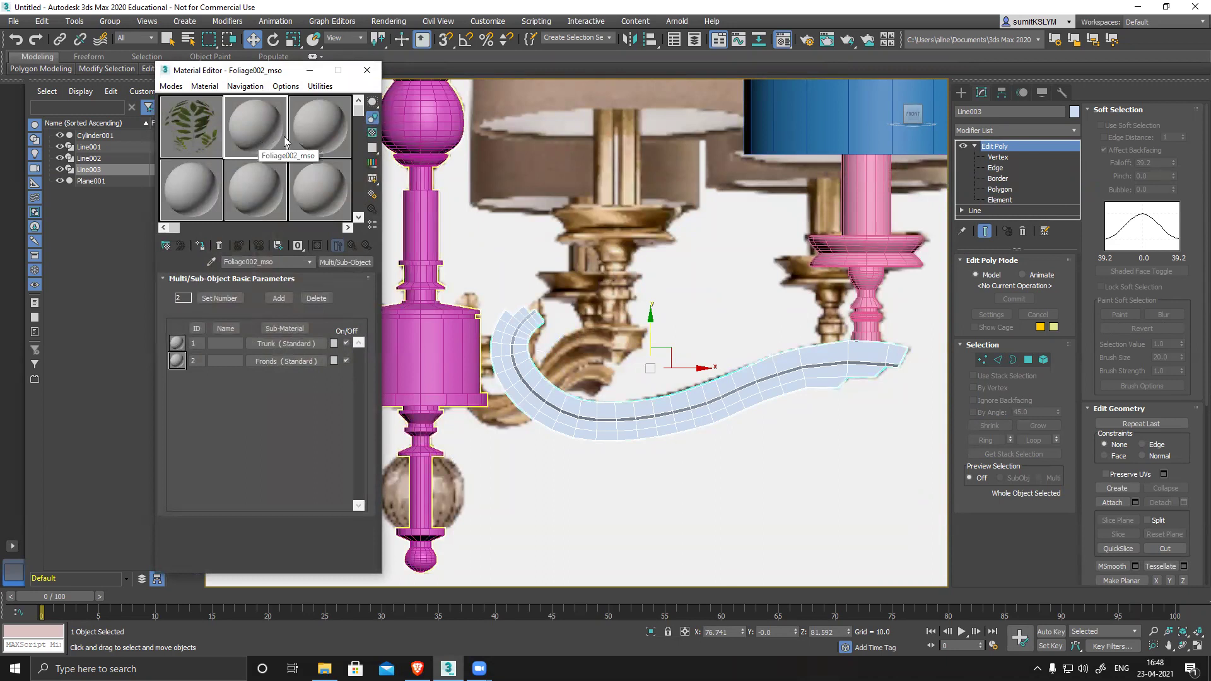
{"action": "left_click", "coordinate": [205, 191]}
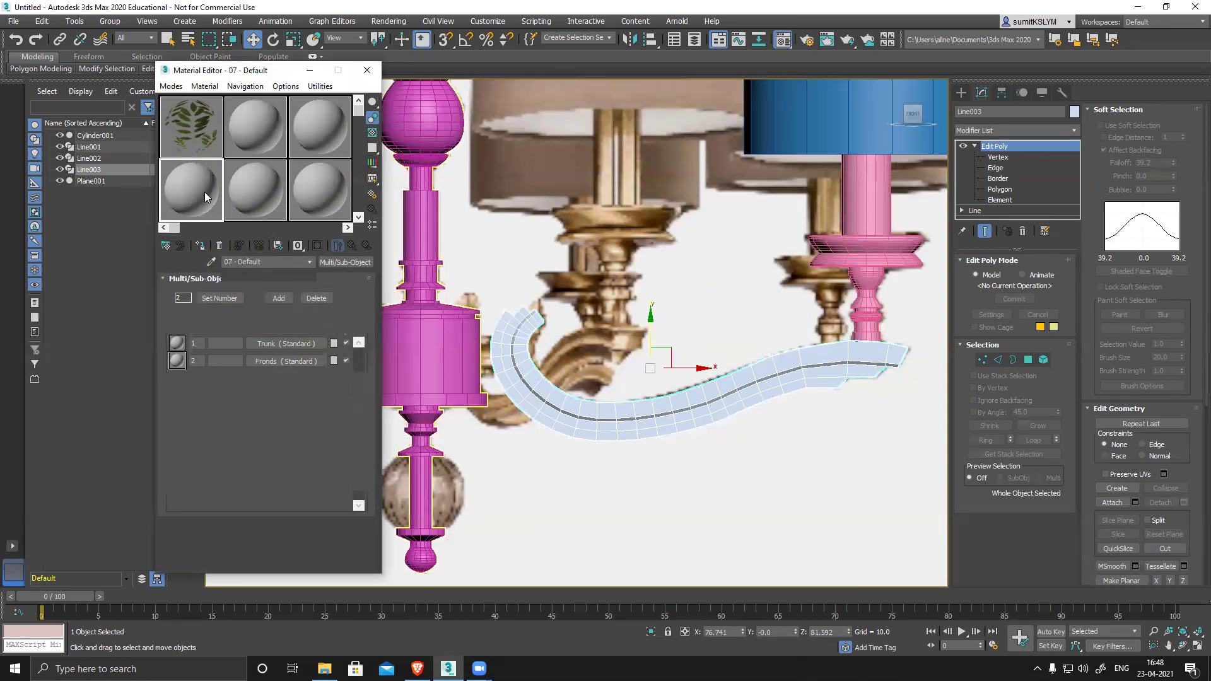
{"action": "left_click", "coordinate": [253, 193]}
{"action": "left_click", "coordinate": [318, 146]}
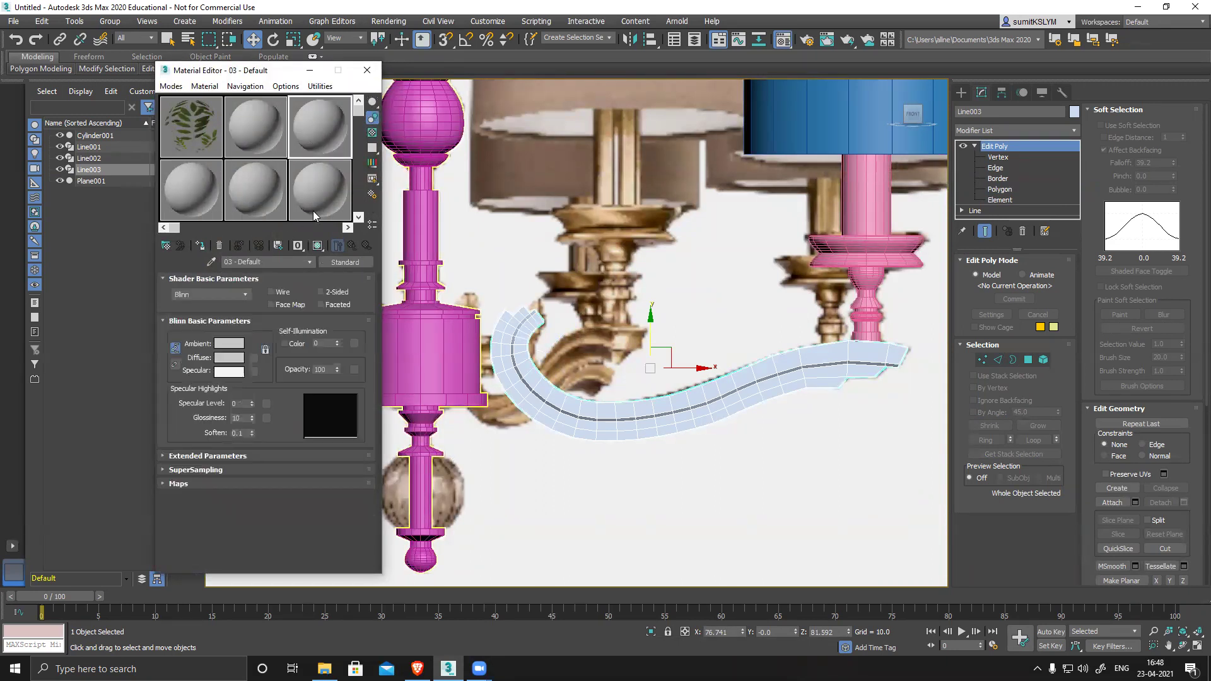
{"action": "left_click_drag", "start_coordinate": [311, 140], "coordinate": [566, 407]}
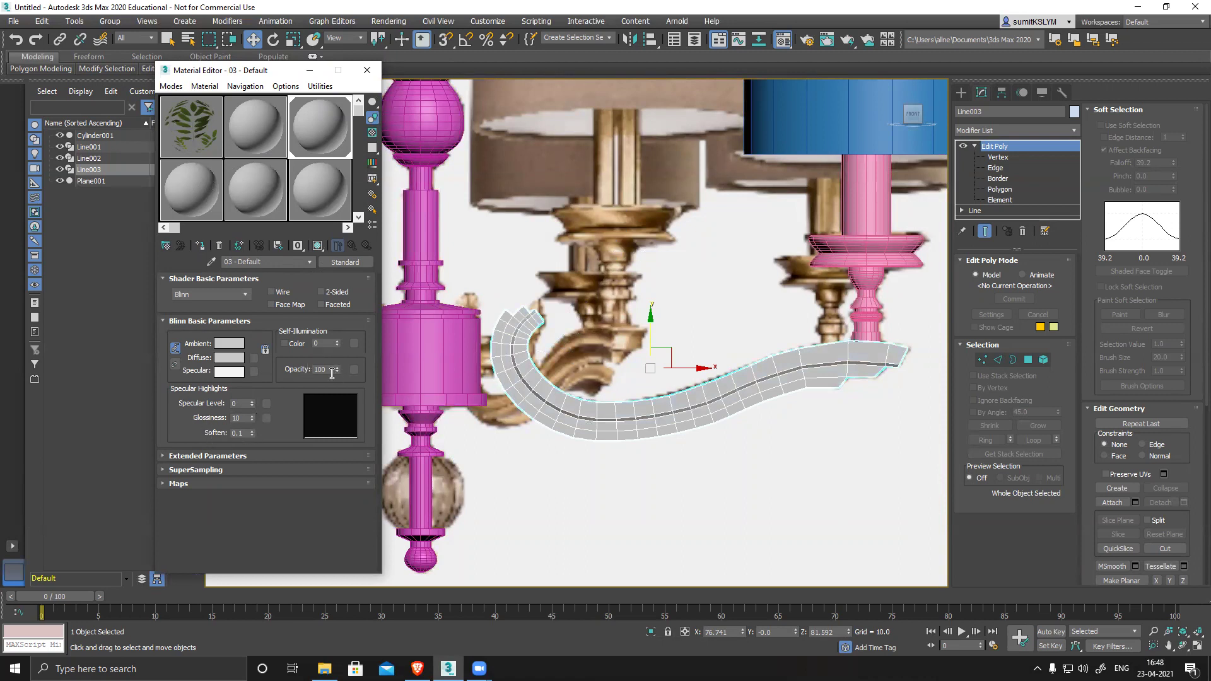
{"action": "left_click_drag", "start_coordinate": [336, 371], "coordinate": [335, 483]}
{"action": "left_click_drag", "start_coordinate": [335, 439], "coordinate": [356, 412]}
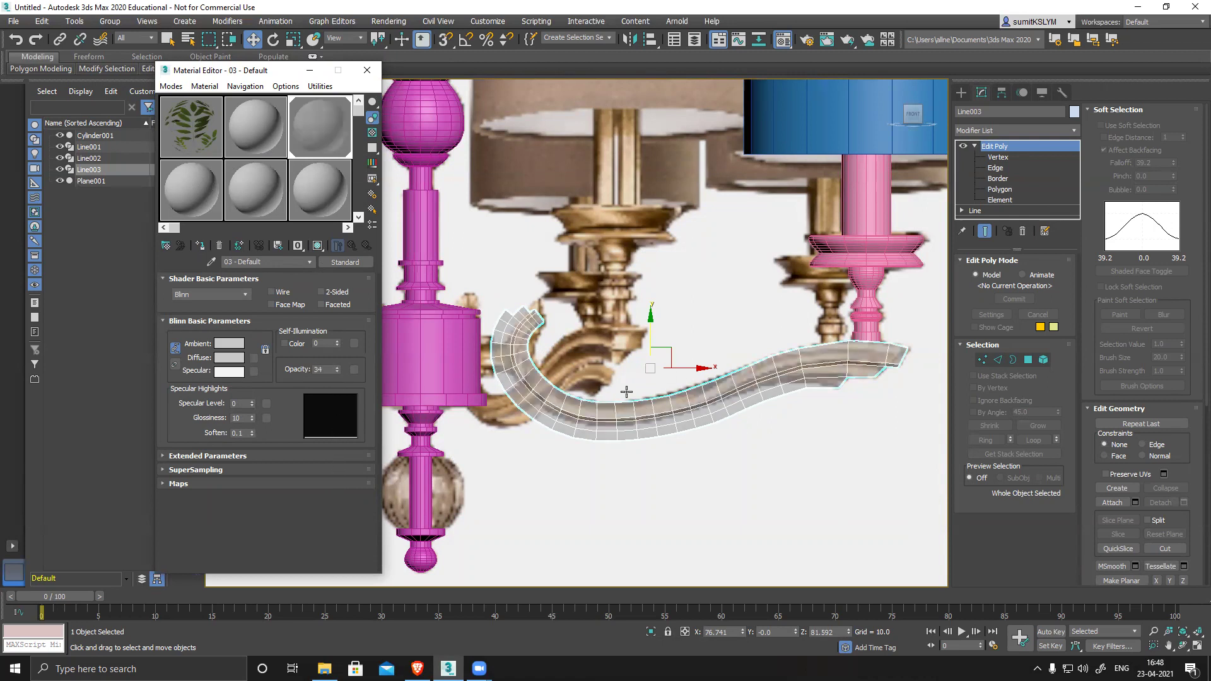
Step: Set the arm material's opacity to 32
{"action": "left_click", "coordinate": [338, 373]}
{"action": "left_click", "coordinate": [338, 372]}
{"action": "middle_click_drag", "start_coordinate": [635, 427], "coordinate": [647, 404]}
{"action": "scroll", "coordinate": [752, 392], "scroll_direction": "up", "scroll_amount": 4}
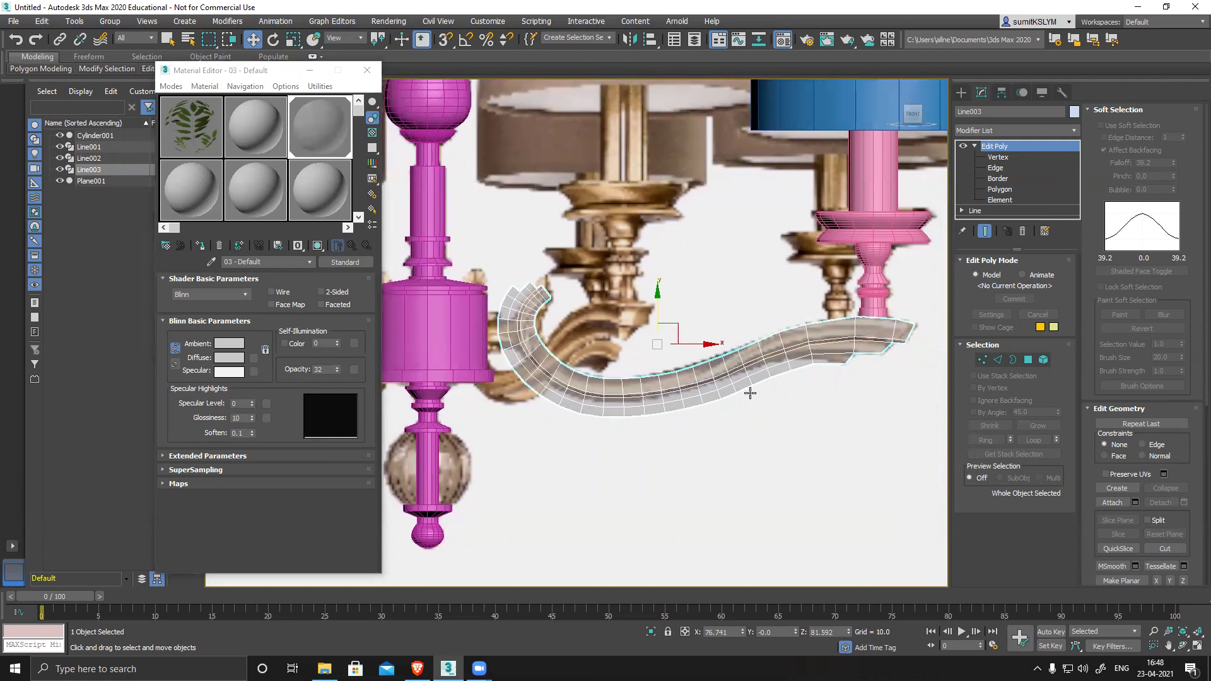
Step: Try to move the inner-edge vertices of the arm's curled end onto the reference outline
{"action": "middle_click_drag", "start_coordinate": [681, 377], "coordinate": [921, 460]}
{"action": "scroll", "coordinate": [560, 278], "scroll_direction": "up", "scroll_amount": 2}
{"action": "scroll", "coordinate": [560, 278], "scroll_direction": "up", "scroll_amount": 2}
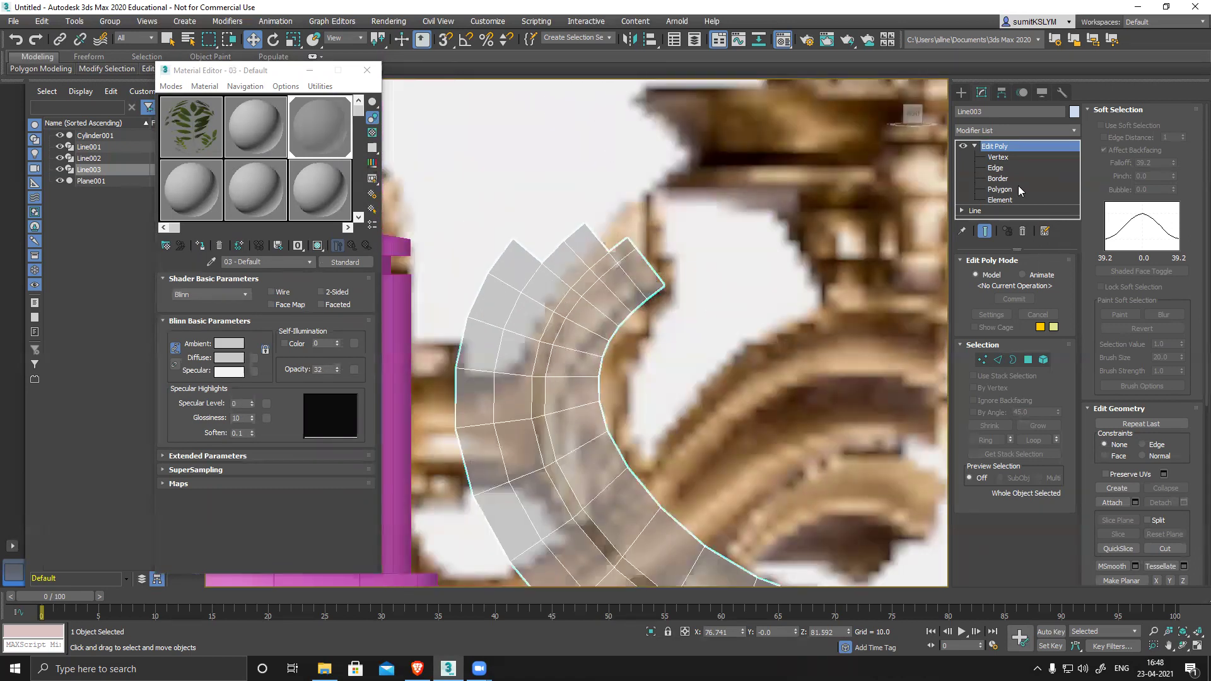
{"action": "left_click", "coordinate": [998, 158]}
{"action": "scroll", "coordinate": [655, 285], "scroll_direction": "up", "scroll_amount": 2}
{"action": "left_click_drag", "start_coordinate": [662, 270], "coordinate": [699, 277]}
{"action": "mouse_move", "coordinate": [666, 330]}
{"action": "left_mouse_down"}
{"action": "mouse_move", "coordinate": [624, 292]}
{"action": "mouse_move", "coordinate": [639, 328]}
{"action": "mouse_move", "coordinate": [623, 365]}
{"action": "mouse_move", "coordinate": [592, 338]}
{"action": "mouse_move", "coordinate": [642, 351]}
{"action": "mouse_move", "coordinate": [620, 330]}
{"action": "mouse_move", "coordinate": [657, 327]}
{"action": "left_mouse_up"}
{"action": "left_click_drag", "start_coordinate": [579, 355], "coordinate": [621, 401]}
{"action": "middle_click_drag", "start_coordinate": [621, 401], "coordinate": [628, 343]}
{"action": "mouse_move", "coordinate": [596, 372]}
{"action": "left_mouse_down"}
{"action": "mouse_move", "coordinate": [611, 359]}
{"action": "mouse_move", "coordinate": [620, 370]}
{"action": "mouse_move", "coordinate": [605, 409]}
{"action": "mouse_move", "coordinate": [615, 383]}
{"action": "mouse_move", "coordinate": [622, 390]}
{"action": "left_mouse_up"}
{"action": "mouse_move", "coordinate": [582, 425]}
{"action": "left_mouse_down"}
{"action": "mouse_move", "coordinate": [619, 445]}
{"action": "mouse_move", "coordinate": [619, 414]}
{"action": "left_mouse_up"}
Step: Try to pull the vertices at the tip of the curled end up to the reference's pointed end
{"action": "left_click_drag", "start_coordinate": [654, 244], "coordinate": [686, 249]}
{"action": "middle_click_drag", "start_coordinate": [601, 197], "coordinate": [655, 273]}
{"action": "left_click_drag", "start_coordinate": [633, 264], "coordinate": [669, 309]}
{"action": "left_click_drag", "start_coordinate": [660, 254], "coordinate": [681, 195]}
{"action": "left_click_drag", "start_coordinate": [600, 280], "coordinate": [635, 251]}
{"action": "middle_click_drag", "start_coordinate": [611, 325], "coordinate": [668, 255]}
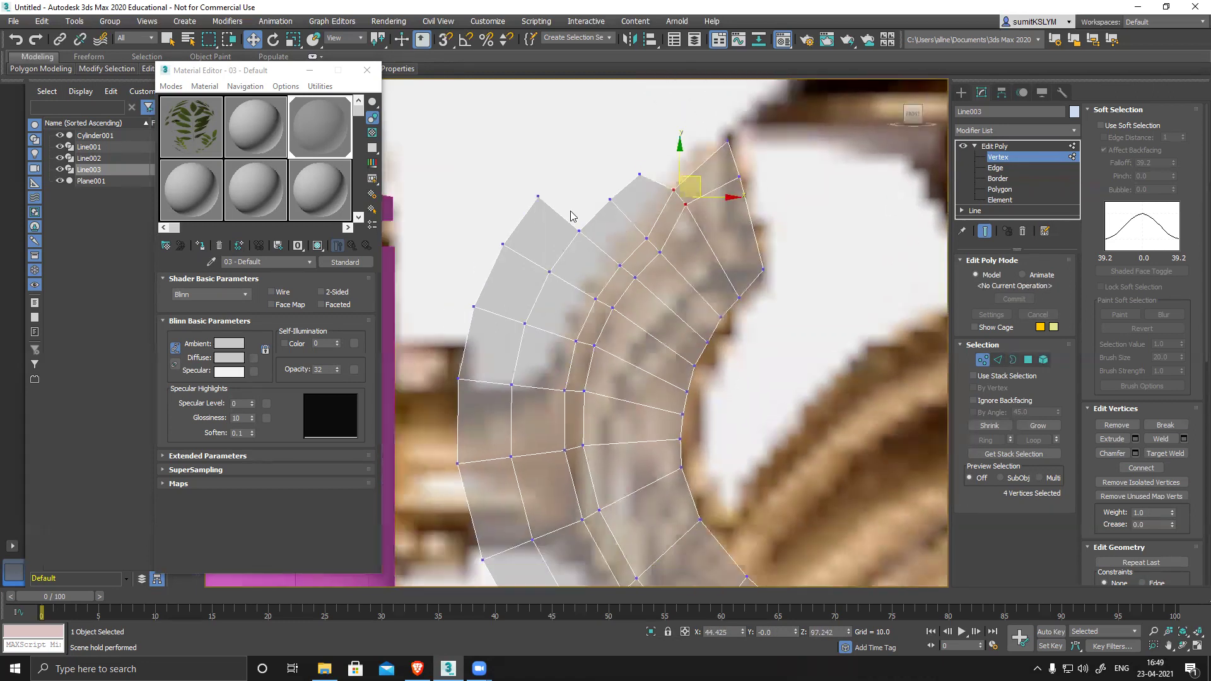
{"action": "scroll", "coordinate": [616, 253], "scroll_direction": "down", "scroll_amount": 10}
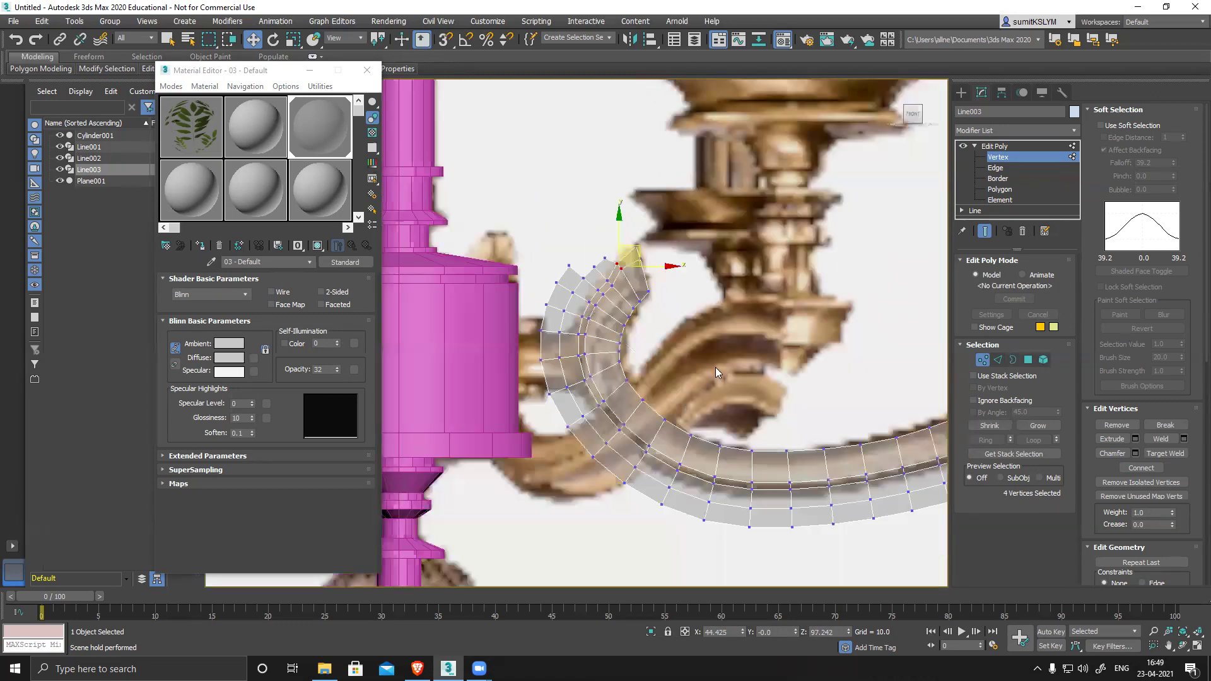
{"action": "scroll", "coordinate": [616, 361], "scroll_direction": "up", "scroll_amount": 12}
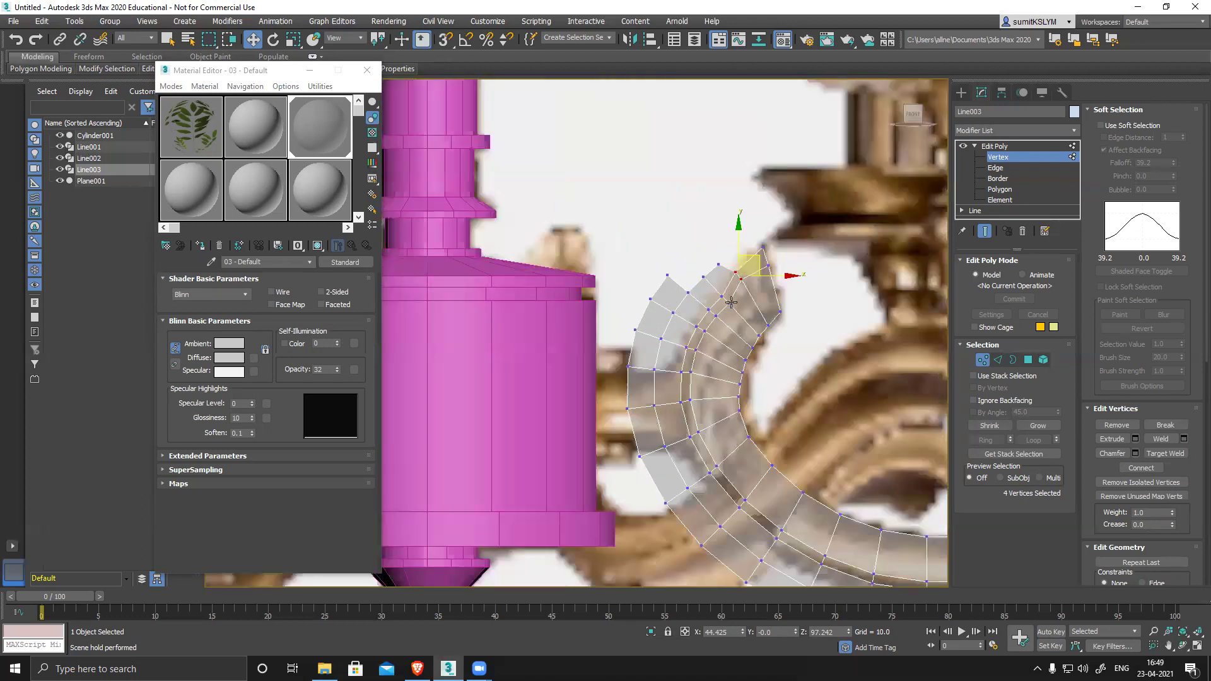
Step: Undo the vertex moves made on the arm's curled end
{"action": "key", "text": "ctrl+z"}
{"action": "key", "text": "ctrl+z"}
{"action": "key", "text": "ctrl+z"}
{"action": "key", "text": "ctrl+z"}
{"action": "key", "text": "ctrl+z"}
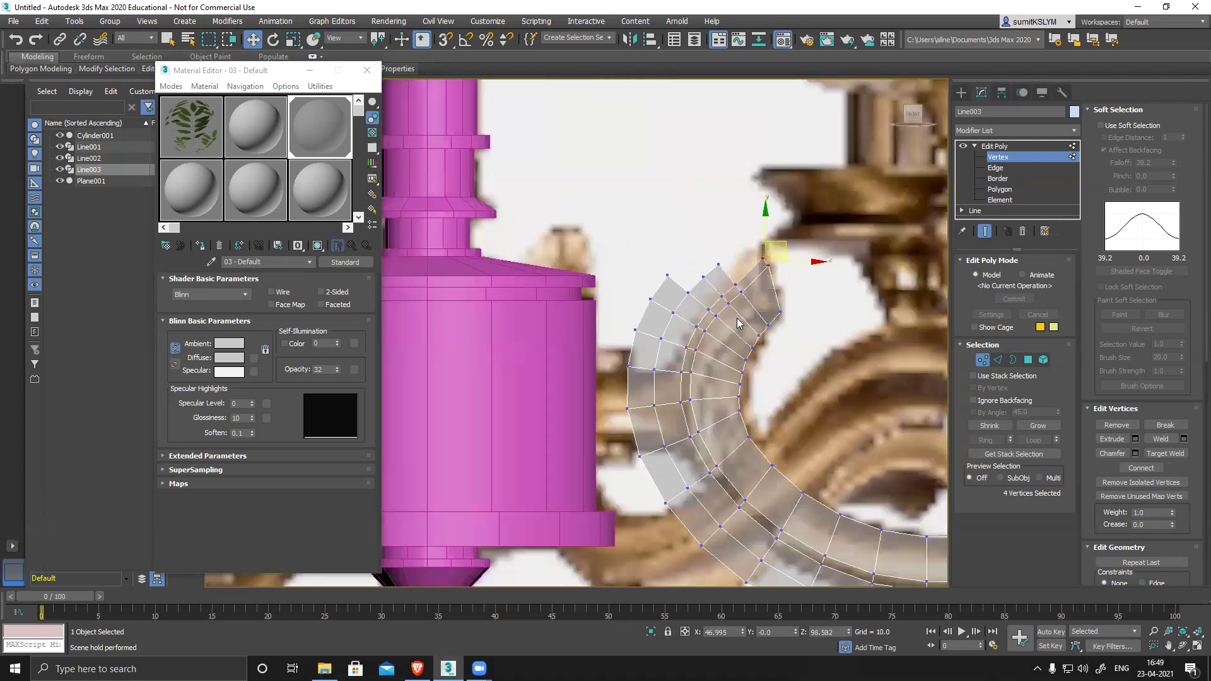
{"action": "key", "text": "ctrl+z"}
{"action": "key", "text": "ctrl+z"}
{"action": "key", "text": "ctrl+z"}
{"action": "key", "text": "ctrl+z"}
{"action": "key", "text": "ctrl+z"}
{"action": "key", "text": "ctrl+z"}
{"action": "key", "text": "ctrl+z"}
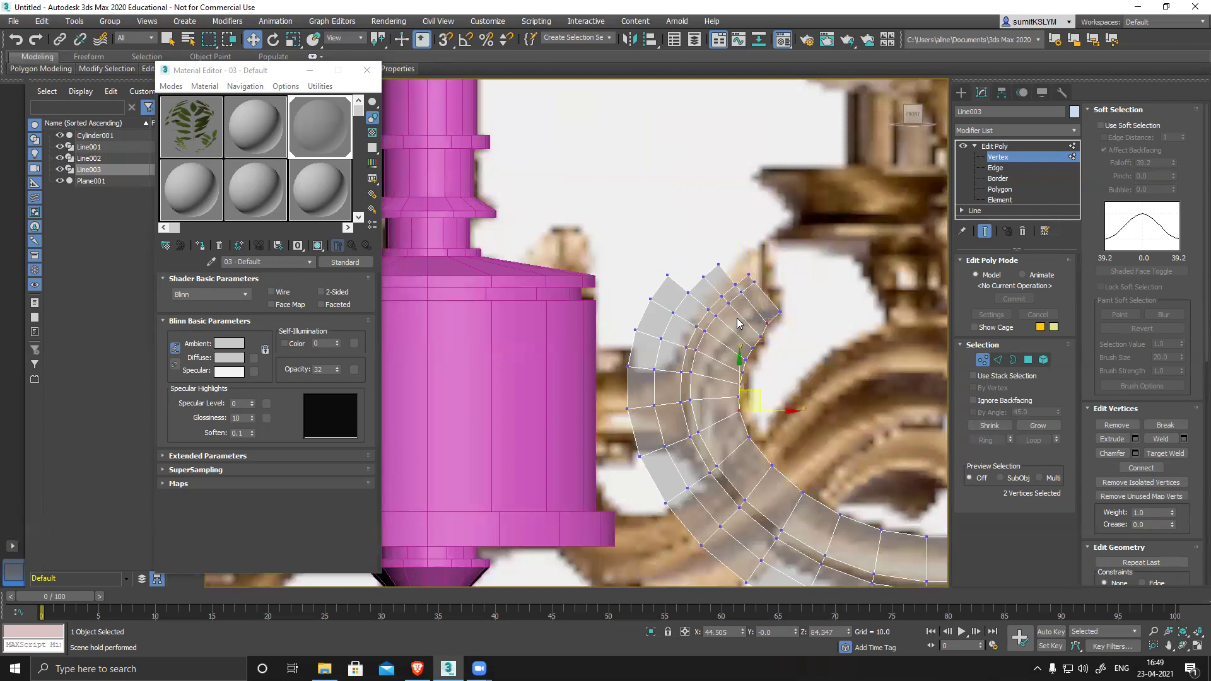
{"action": "key", "text": "ctrl+z"}
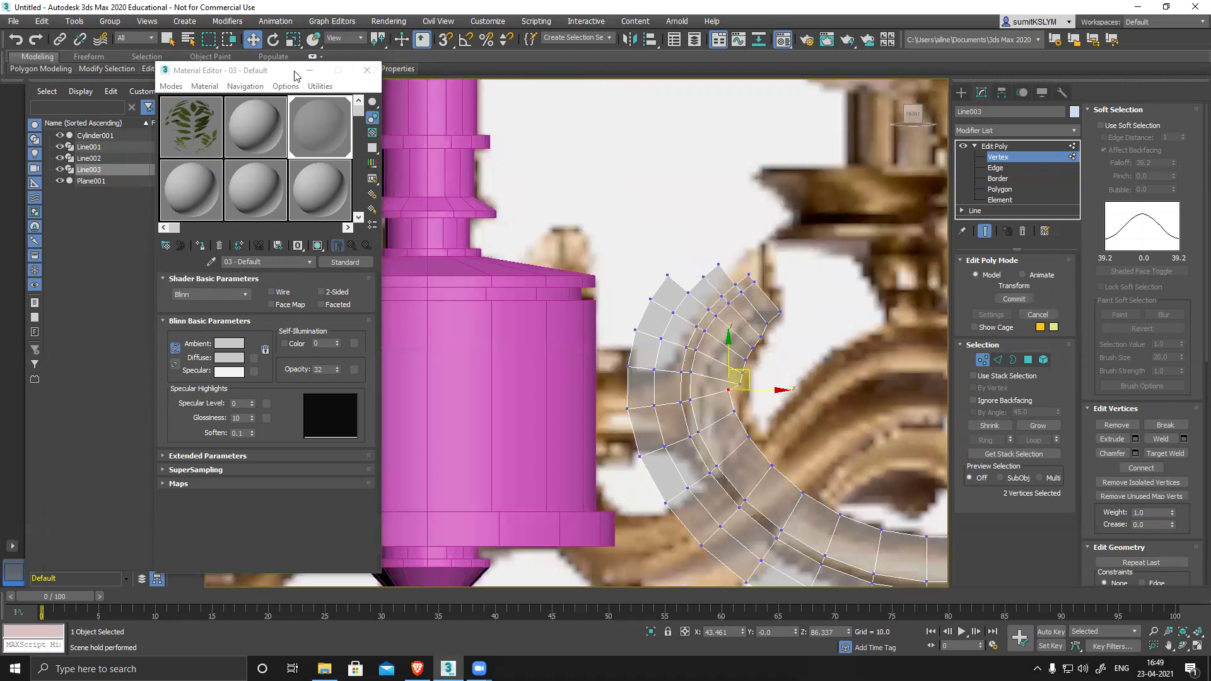
Step: Close the Material Editor and set the scene undo levels to 500 in the preferences
{"action": "left_click_drag", "start_coordinate": [272, 71], "coordinate": [162, 73]}
{"action": "left_click", "coordinate": [257, 72]}
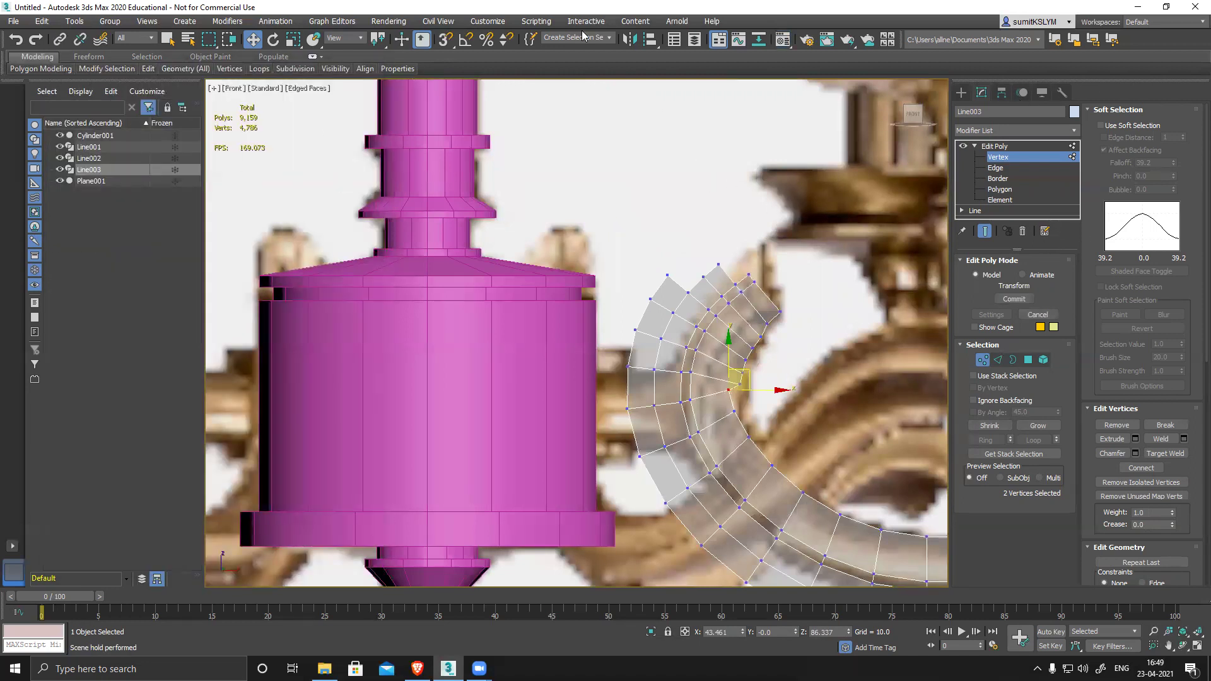
{"action": "left_click", "coordinate": [74, 21]}
{"action": "mouse_move", "coordinate": [39, 23]}
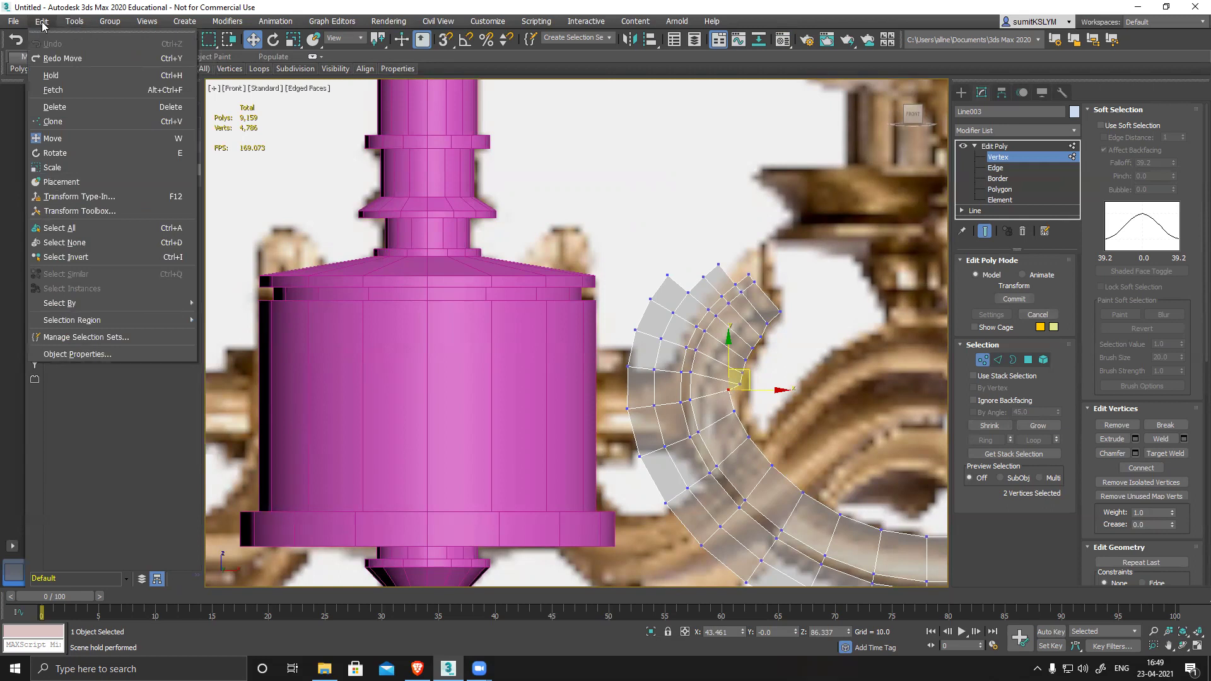
{"action": "mouse_move", "coordinate": [591, 25]}
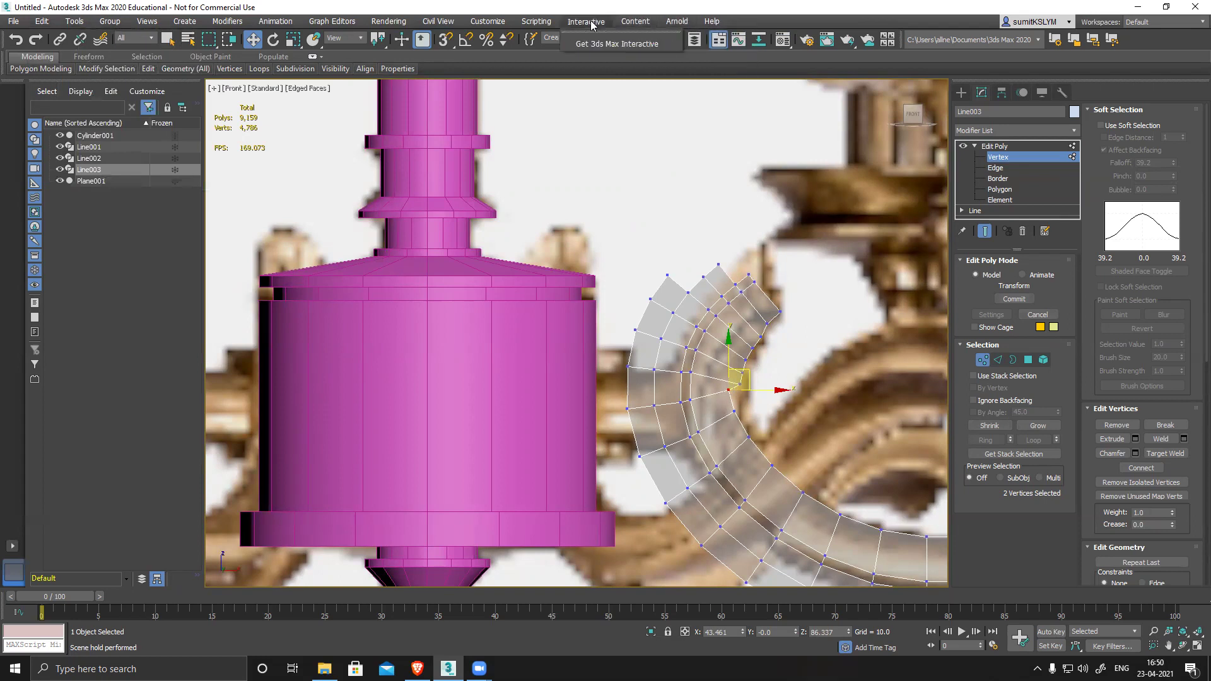
{"action": "mouse_move", "coordinate": [499, 23]}
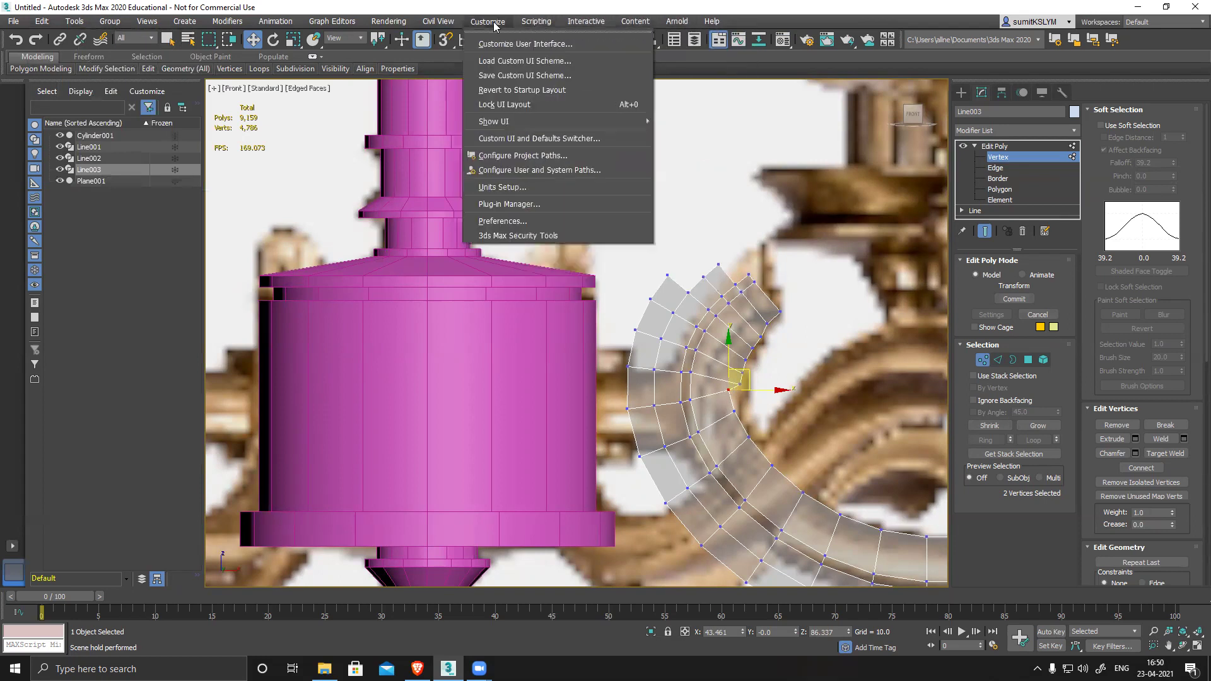
{"action": "left_click", "coordinate": [515, 224]}
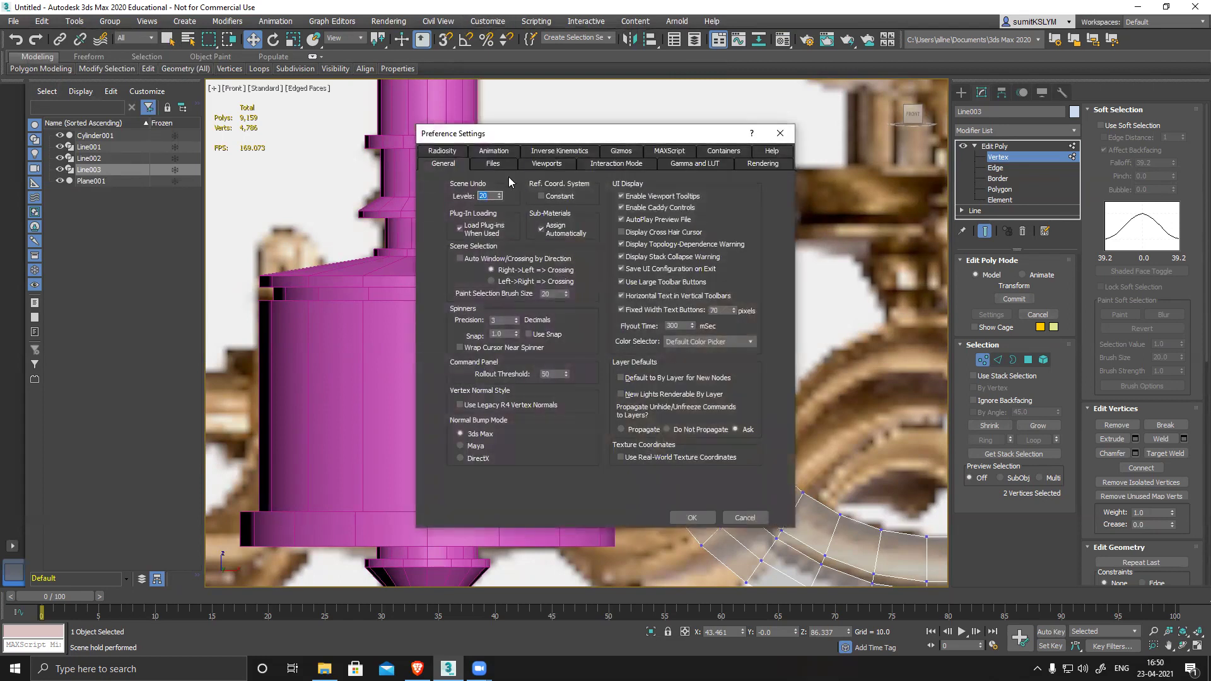
{"action": "type", "text": "290"}
{"action": "key", "text": "BackSpace"}
{"action": "key", "text": "BackSpace"}
{"action": "key", "text": "BackSpace"}
{"action": "type", "text": "500"}
{"action": "left_click", "coordinate": [692, 517]}
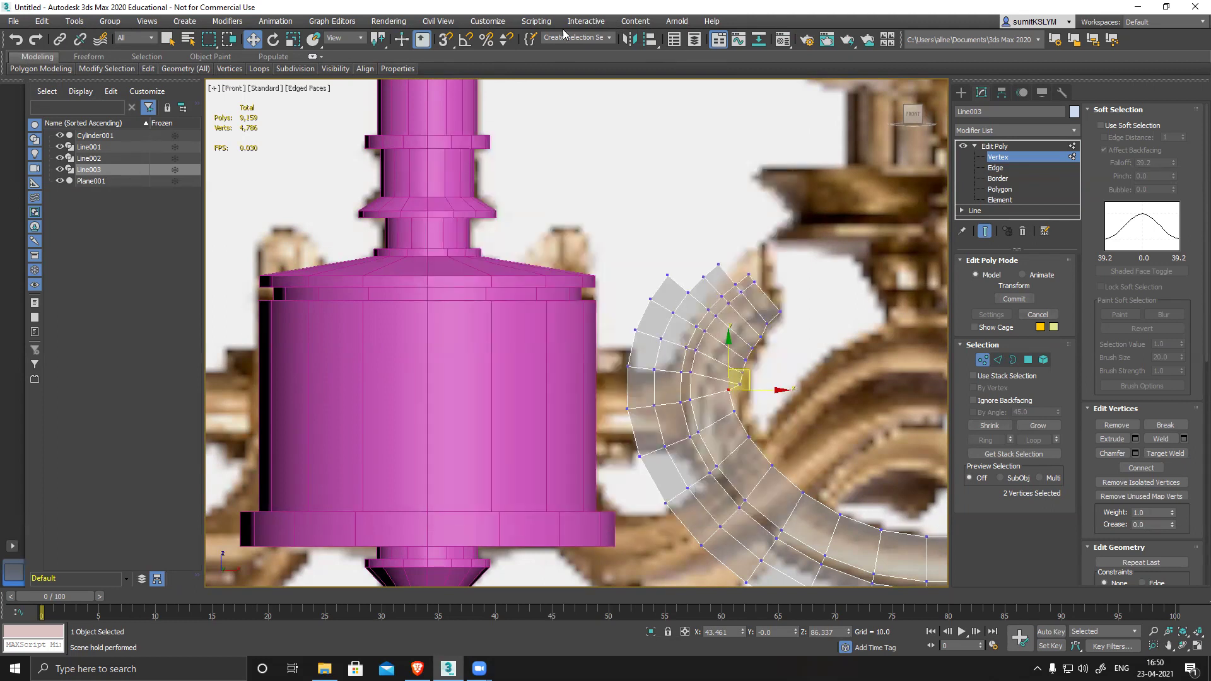
{"action": "left_click", "coordinate": [487, 23]}
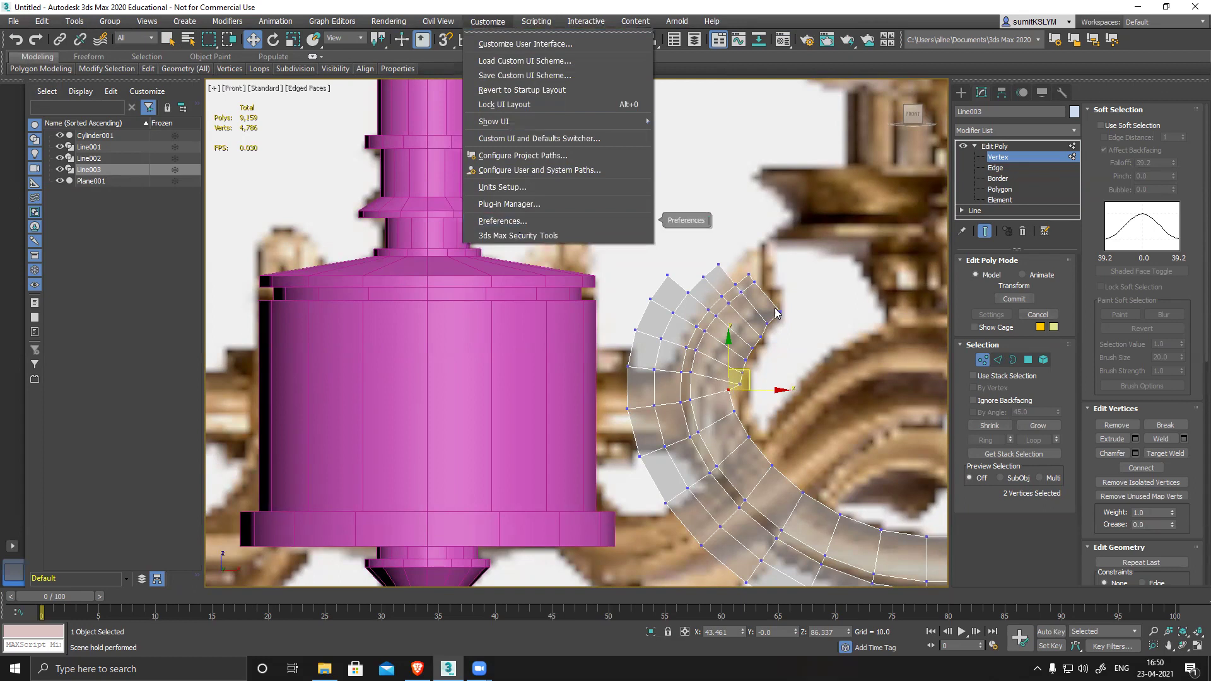
Step: Try to fit the inner-edge vertices of the curled end to the reference outline once more
{"action": "middle_click_drag", "start_coordinate": [663, 385], "coordinate": [633, 381]}
{"action": "scroll", "coordinate": [684, 386], "scroll_direction": "up", "scroll_amount": 6}
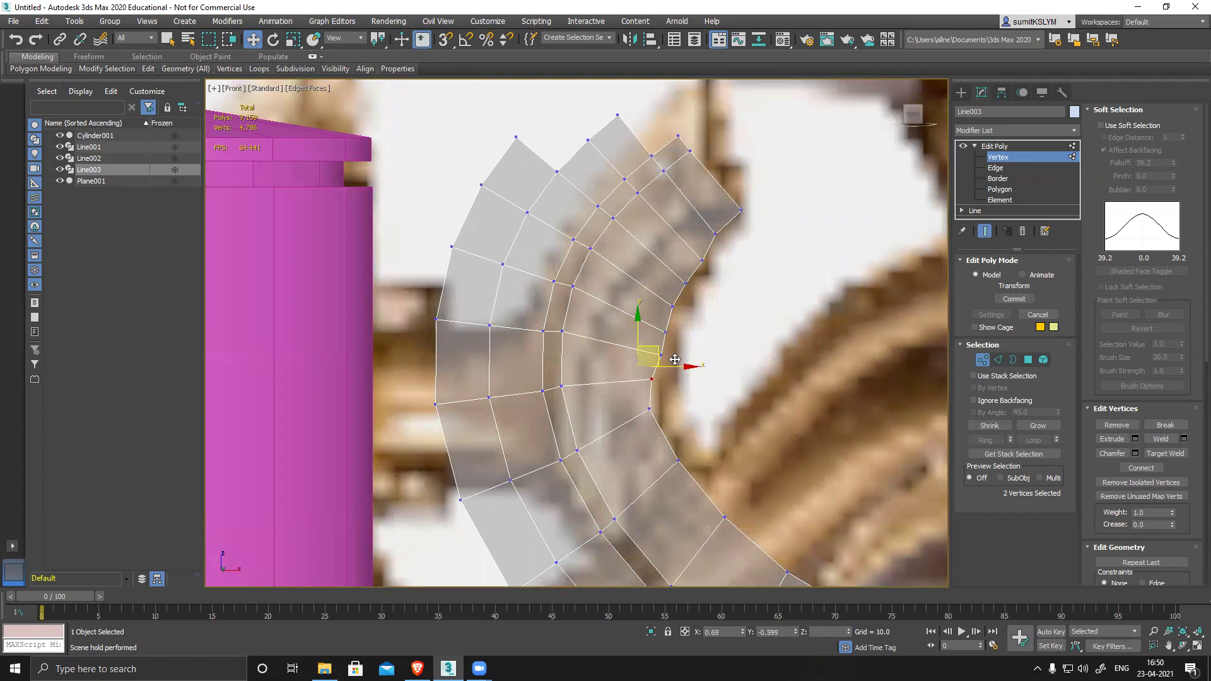
{"action": "key", "text": "ctrl+z"}
{"action": "left_click_drag", "start_coordinate": [635, 399], "coordinate": [678, 397]}
{"action": "left_click_drag", "start_coordinate": [707, 270], "coordinate": [737, 221]}
{"action": "middle_click_drag", "start_coordinate": [762, 354], "coordinate": [516, 279]}
{"action": "scroll", "coordinate": [606, 277], "scroll_direction": "down", "scroll_amount": 4}
{"action": "scroll", "coordinate": [606, 278], "scroll_direction": "down", "scroll_amount": 2}
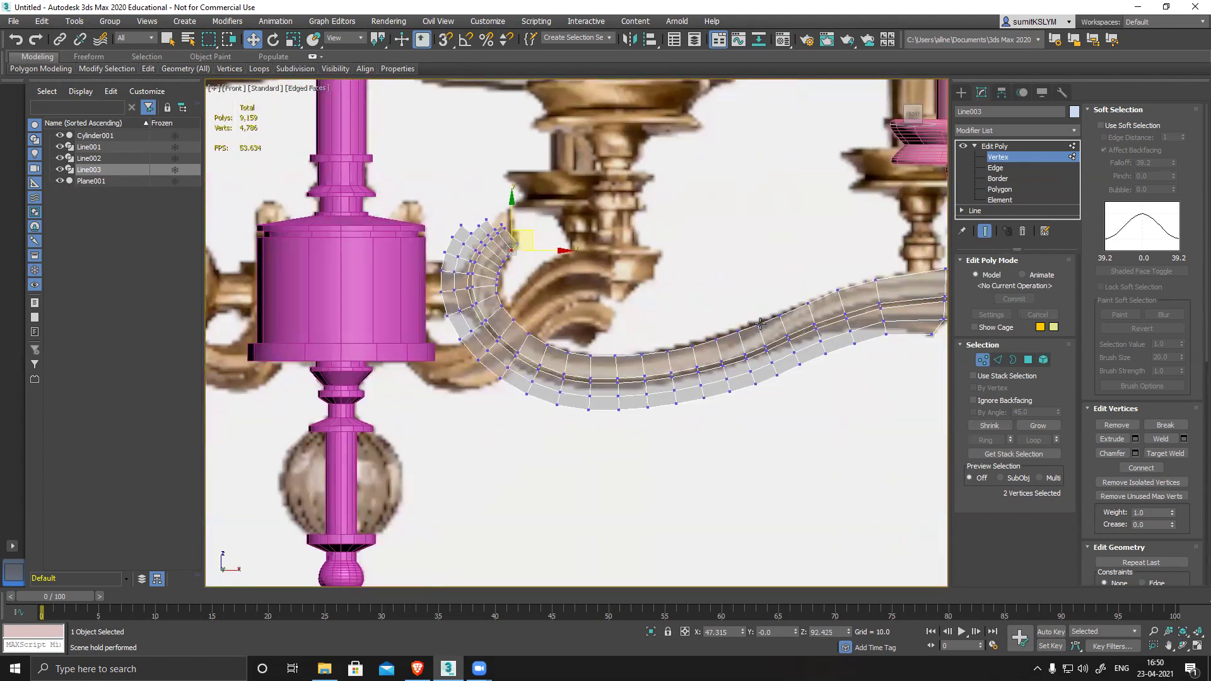
{"action": "scroll", "coordinate": [802, 328], "scroll_direction": "down", "scroll_amount": 2}
{"action": "middle_click_drag", "start_coordinate": [840, 329], "coordinate": [810, 329]}
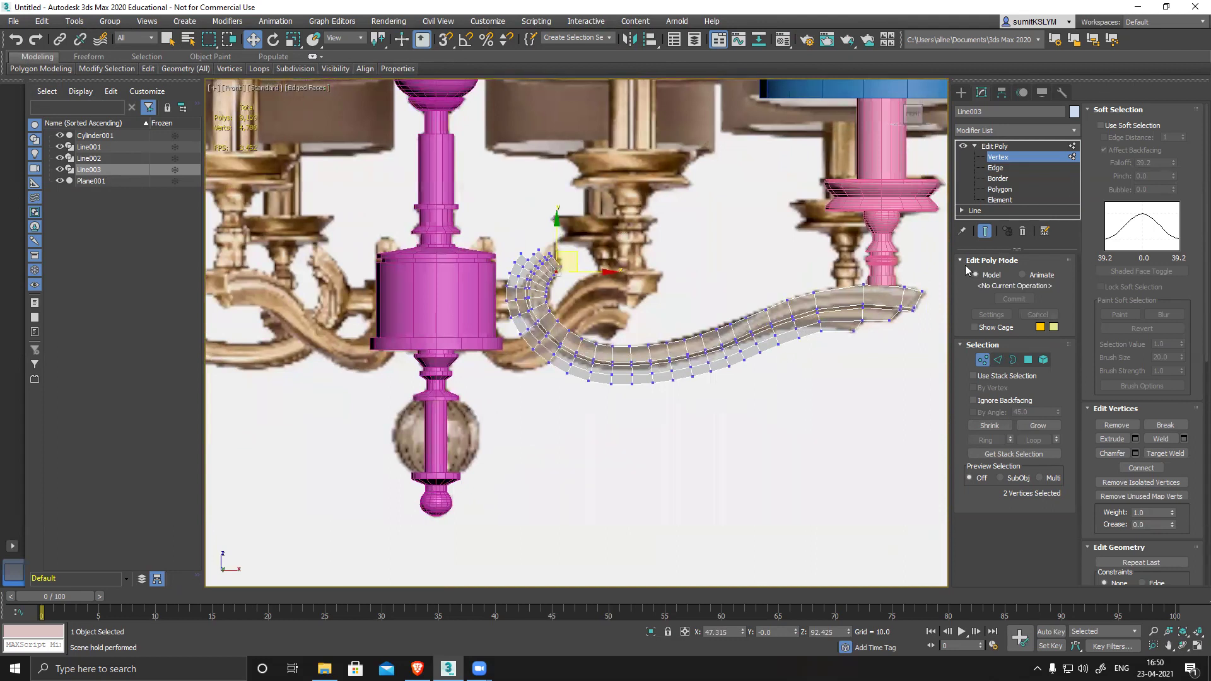
Step: Delete all polygons of the arm's curled half beside the central column, keeping the half under the candle holder
{"action": "left_click", "coordinate": [999, 189]}
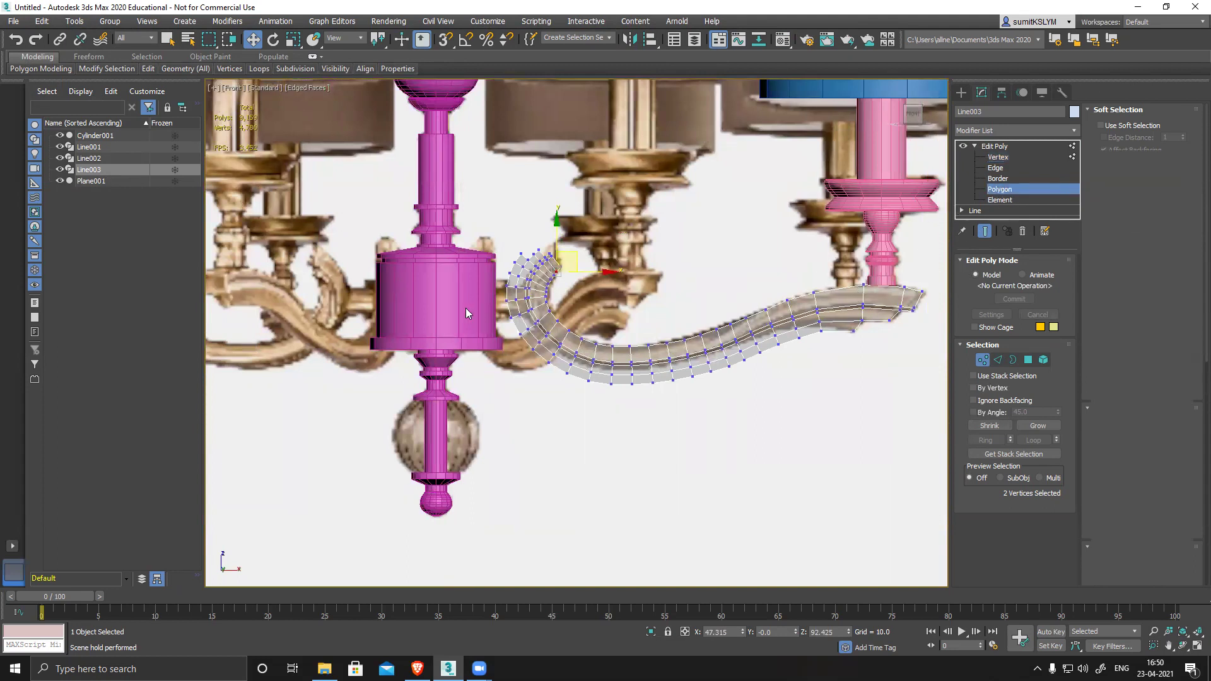
{"action": "left_click_drag", "start_coordinate": [464, 203], "coordinate": [642, 438]}
{"action": "key", "text": "Delete"}
Step: Move the vertices of the narrow middle strip along the remaining arm onto the dark groove in the reference
{"action": "middle_click_drag", "start_coordinate": [642, 387], "coordinate": [633, 383]}
{"action": "scroll", "coordinate": [672, 363], "scroll_direction": "up", "scroll_amount": 2}
{"action": "middle_click_drag", "start_coordinate": [741, 407], "coordinate": [671, 428]}
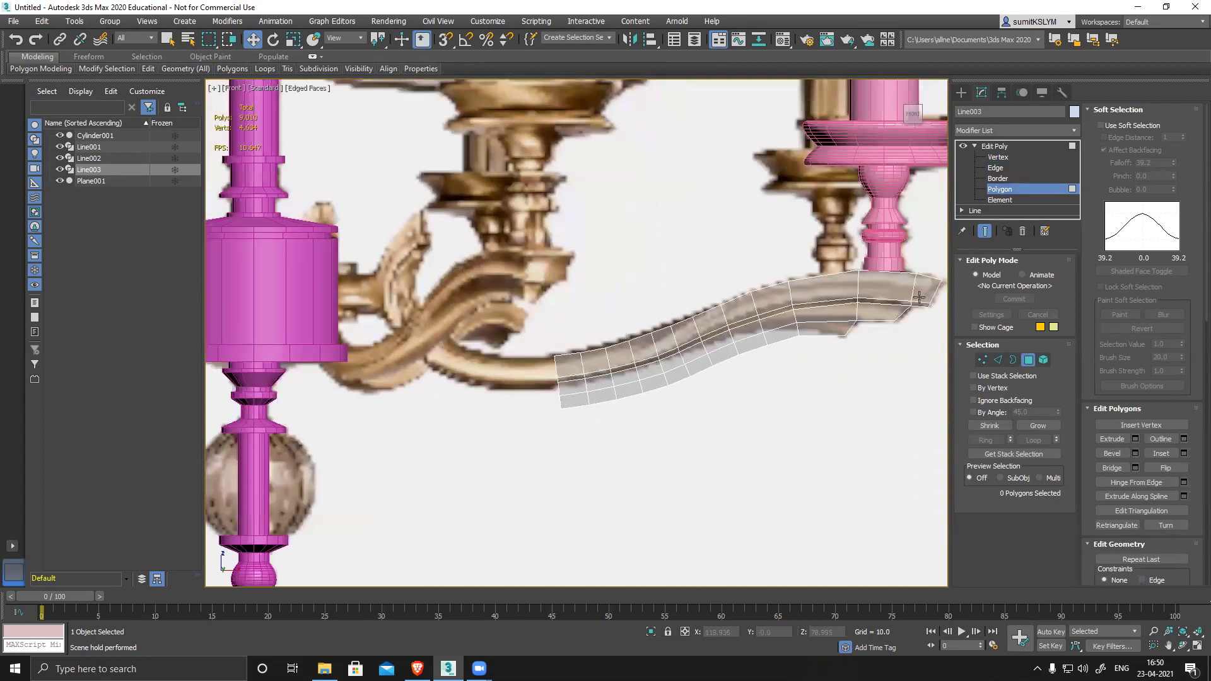
{"action": "left_click", "coordinate": [998, 157]}
{"action": "scroll", "coordinate": [813, 297], "scroll_direction": "up", "scroll_amount": 2}
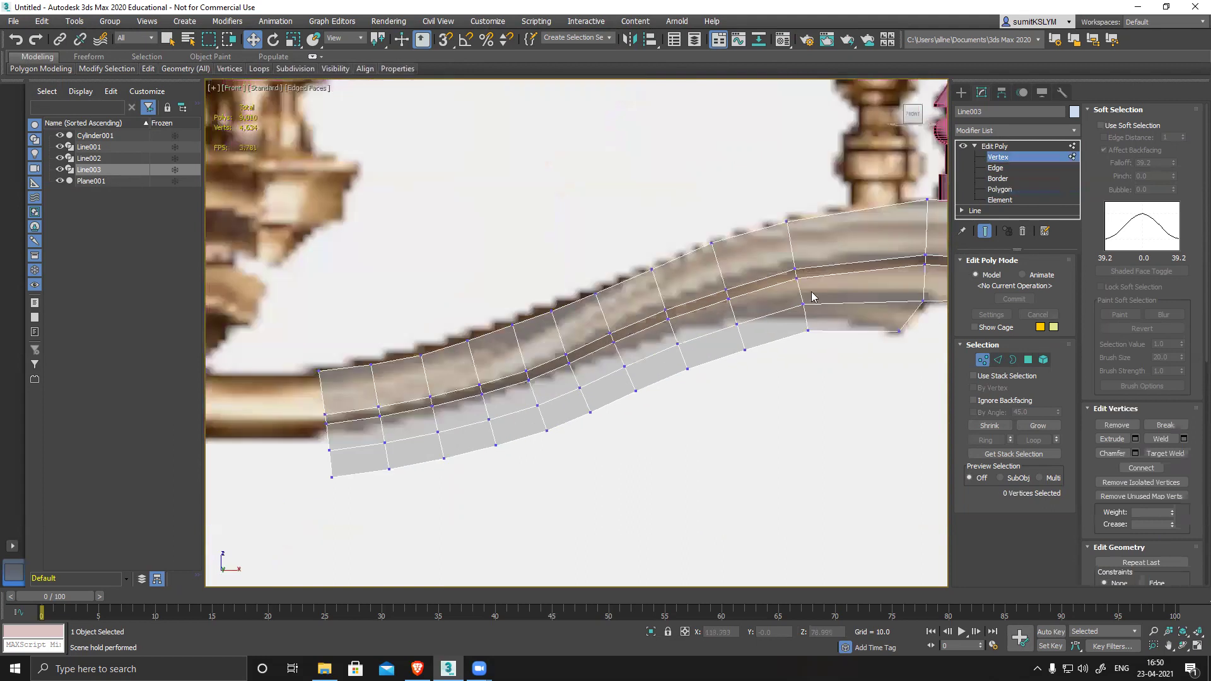
{"action": "middle_click_drag", "start_coordinate": [812, 297], "coordinate": [713, 335]}
{"action": "left_click_drag", "start_coordinate": [689, 298], "coordinate": [480, 373]}
{"action": "middle_click_drag", "start_coordinate": [432, 410], "coordinate": [612, 348]}
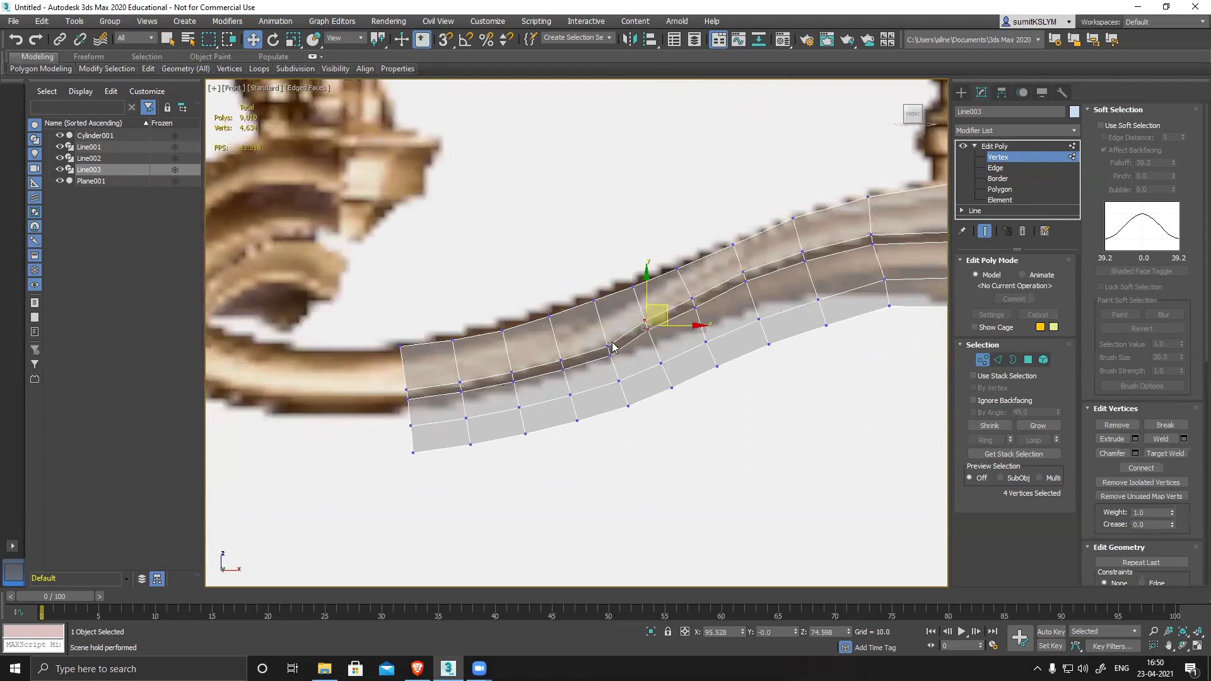
{"action": "left_click_drag", "start_coordinate": [617, 354], "coordinate": [448, 360]}
{"action": "middle_click_drag", "start_coordinate": [509, 406], "coordinate": [514, 371]}
{"action": "left_click_drag", "start_coordinate": [392, 372], "coordinate": [457, 333]}
{"action": "scroll", "coordinate": [448, 375], "scroll_direction": "up", "scroll_amount": 2}
Step: Raise the row of vertices below the narrow middle strip to follow the groove's lower edge along the arm
{"action": "left_click_drag", "start_coordinate": [547, 360], "coordinate": [566, 302]}
{"action": "left_click_drag", "start_coordinate": [611, 341], "coordinate": [644, 302]}
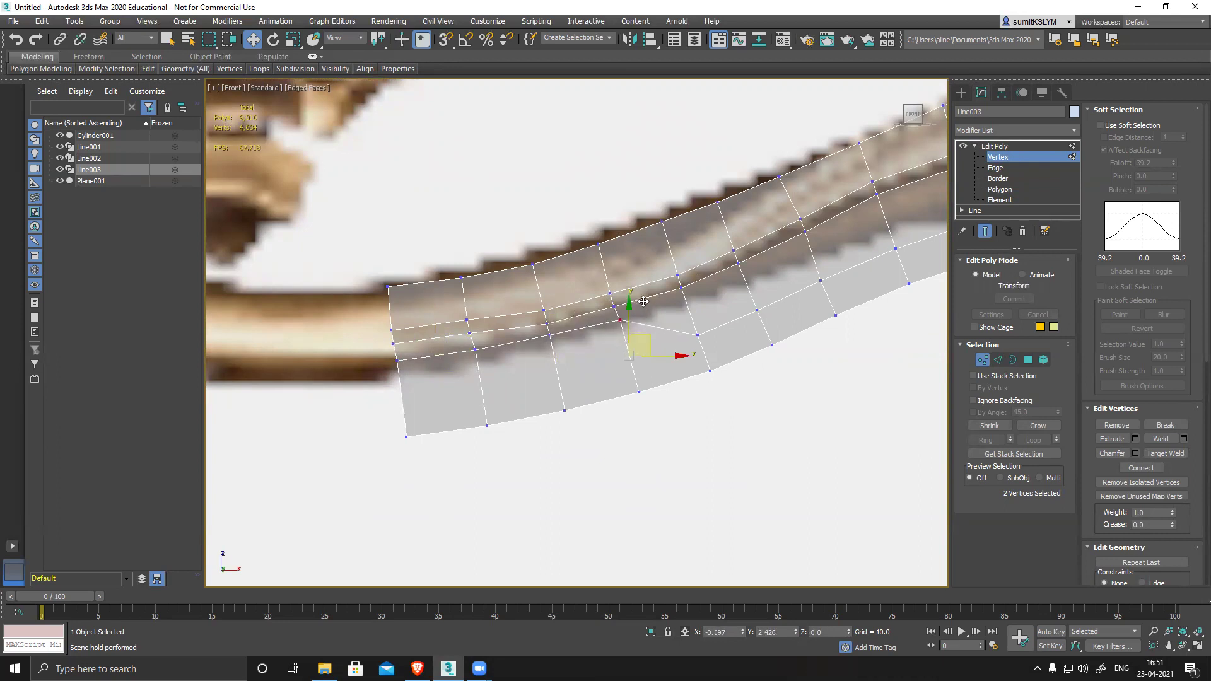
{"action": "left_click", "coordinate": [698, 334]}
{"action": "left_click_drag", "start_coordinate": [714, 314], "coordinate": [702, 276]}
{"action": "left_click_drag", "start_coordinate": [772, 295], "coordinate": [748, 267]}
{"action": "middle_click_drag", "start_coordinate": [830, 271], "coordinate": [691, 349]}
{"action": "left_click_drag", "start_coordinate": [689, 343], "coordinate": [688, 299]}
{"action": "left_click_drag", "start_coordinate": [772, 306], "coordinate": [759, 264]}
{"action": "middle_click_drag", "start_coordinate": [825, 279], "coordinate": [680, 360]}
{"action": "left_click_drag", "start_coordinate": [709, 366], "coordinate": [698, 322]}
{"action": "left_click_drag", "start_coordinate": [819, 372], "coordinate": [799, 304]}
{"action": "middle_click_drag", "start_coordinate": [875, 346], "coordinate": [636, 355]}
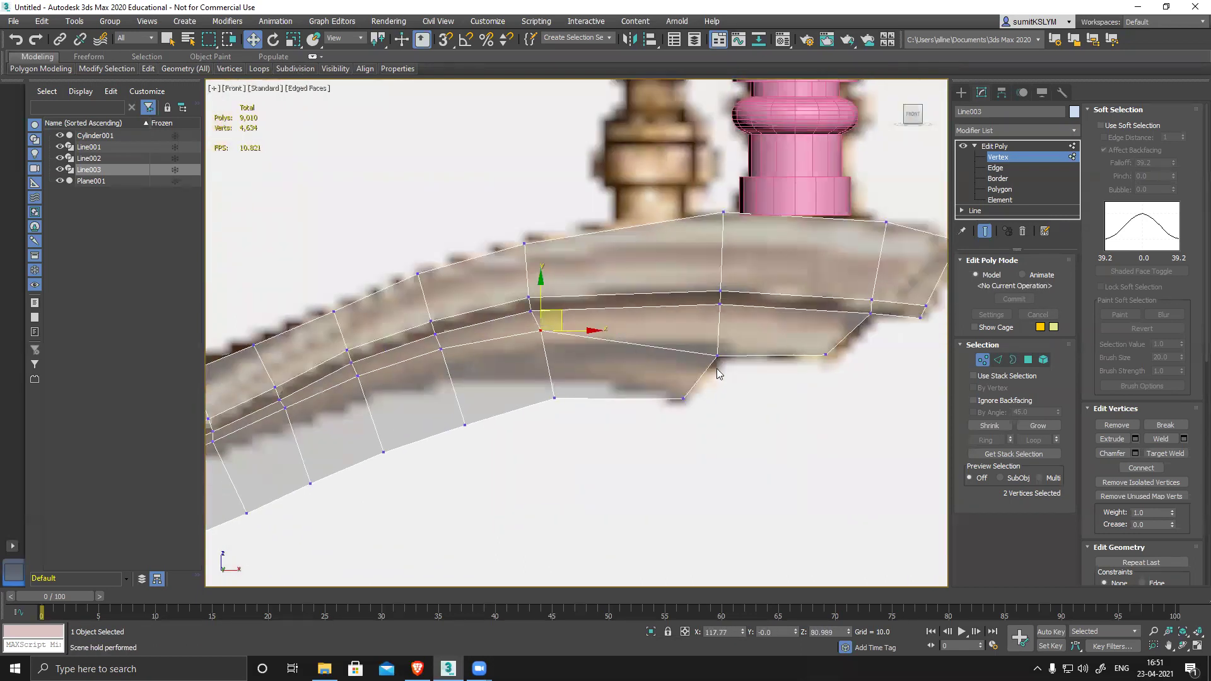
Step: Raise the arm's bottom-edge vertices onto the reference's lower outline and leave vertex editing
{"action": "middle_click_drag", "start_coordinate": [548, 382], "coordinate": [648, 359]}
{"action": "left_click_drag", "start_coordinate": [647, 360], "coordinate": [686, 337]}
{"action": "middle_click_drag", "start_coordinate": [590, 380], "coordinate": [675, 370]}
{"action": "left_click_drag", "start_coordinate": [635, 374], "coordinate": [646, 326]}
{"action": "left_click_drag", "start_coordinate": [538, 396], "coordinate": [563, 335]}
{"action": "middle_click_drag", "start_coordinate": [563, 335], "coordinate": [681, 315]}
{"action": "left_click_drag", "start_coordinate": [635, 413], "coordinate": [536, 385]}
{"action": "middle_click_drag", "start_coordinate": [481, 484], "coordinate": [642, 417]}
{"action": "left_click_drag", "start_coordinate": [636, 427], "coordinate": [567, 357]}
{"action": "left_click_drag", "start_coordinate": [485, 438], "coordinate": [354, 413]}
{"action": "middle_click_drag", "start_coordinate": [681, 373], "coordinate": [553, 432]}
{"action": "scroll", "coordinate": [554, 432], "scroll_direction": "down", "scroll_amount": 3}
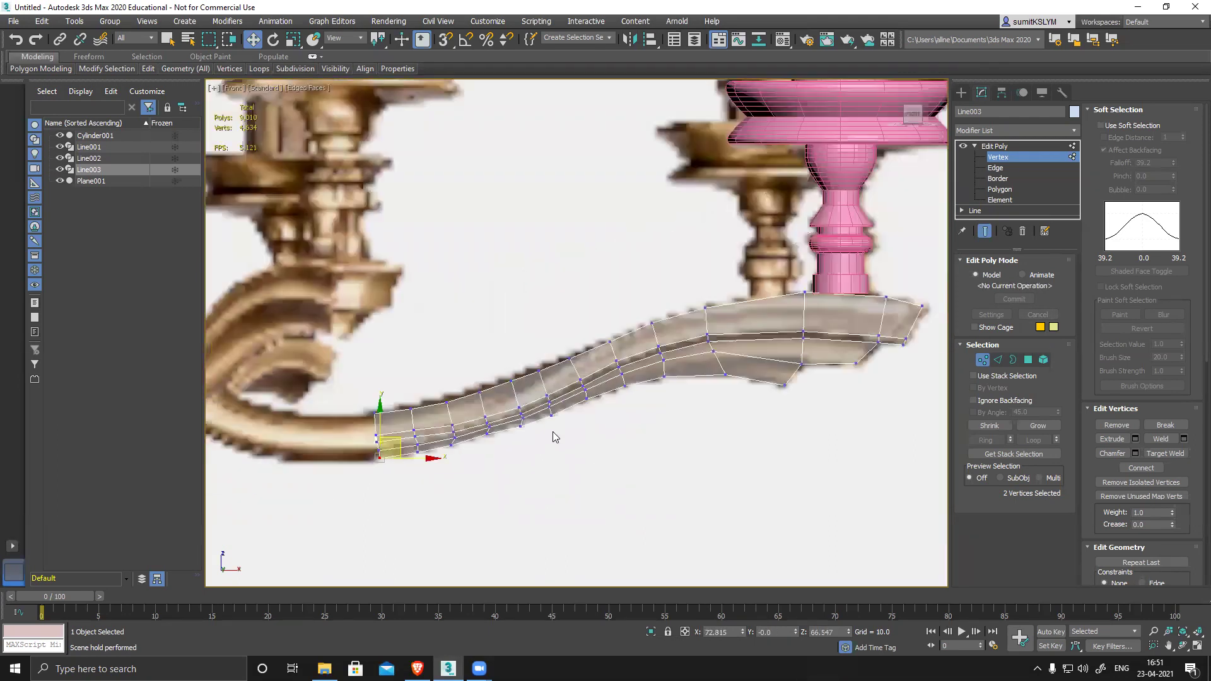
{"action": "scroll", "coordinate": [722, 413], "scroll_direction": "down", "scroll_amount": 3}
{"action": "middle_click_drag", "start_coordinate": [722, 414], "coordinate": [672, 404], "text": "alt"}
{"action": "left_click", "coordinate": [1039, 157]}
{"action": "middle_click_drag", "start_coordinate": [755, 419], "coordinate": [716, 419], "text": "alt"}
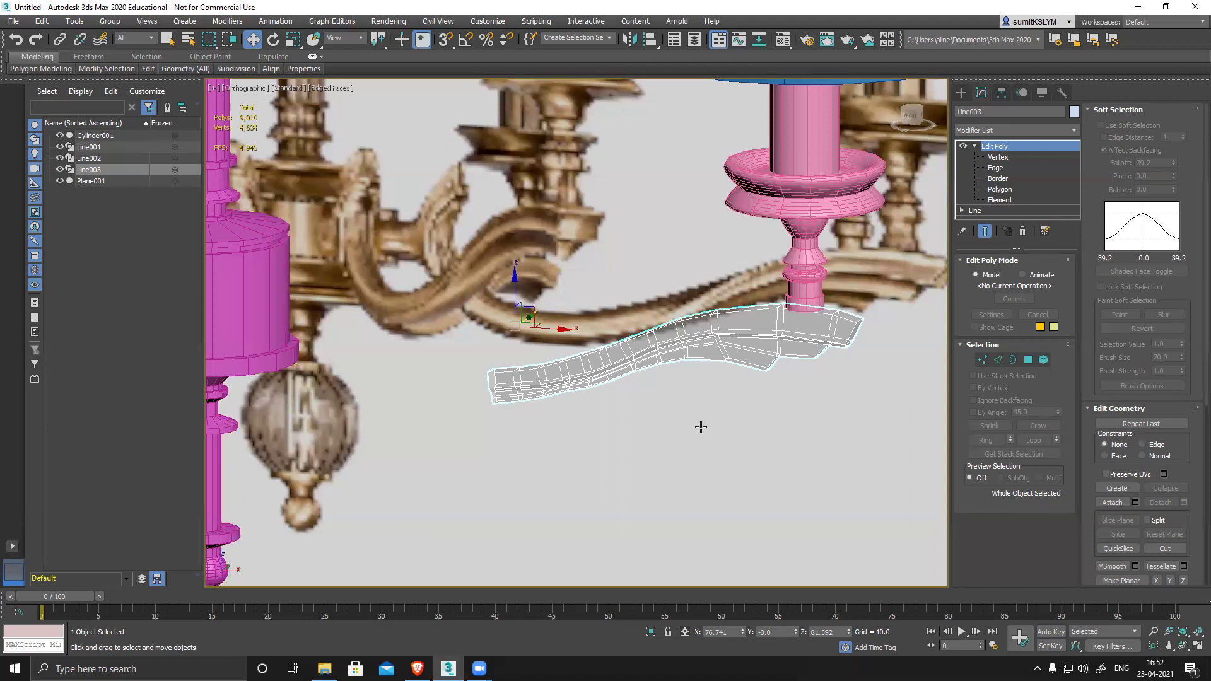
{"action": "left_click", "coordinate": [1134, 8]}
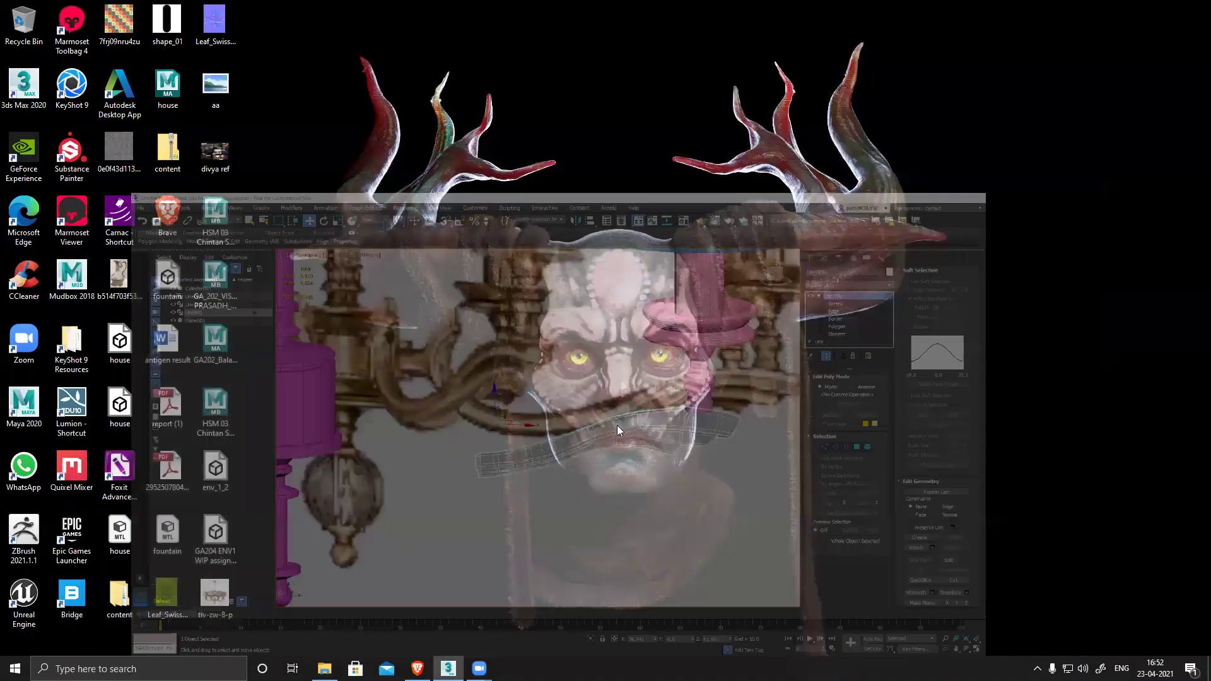
{"action": "mouse_move", "coordinate": [480, 668]}
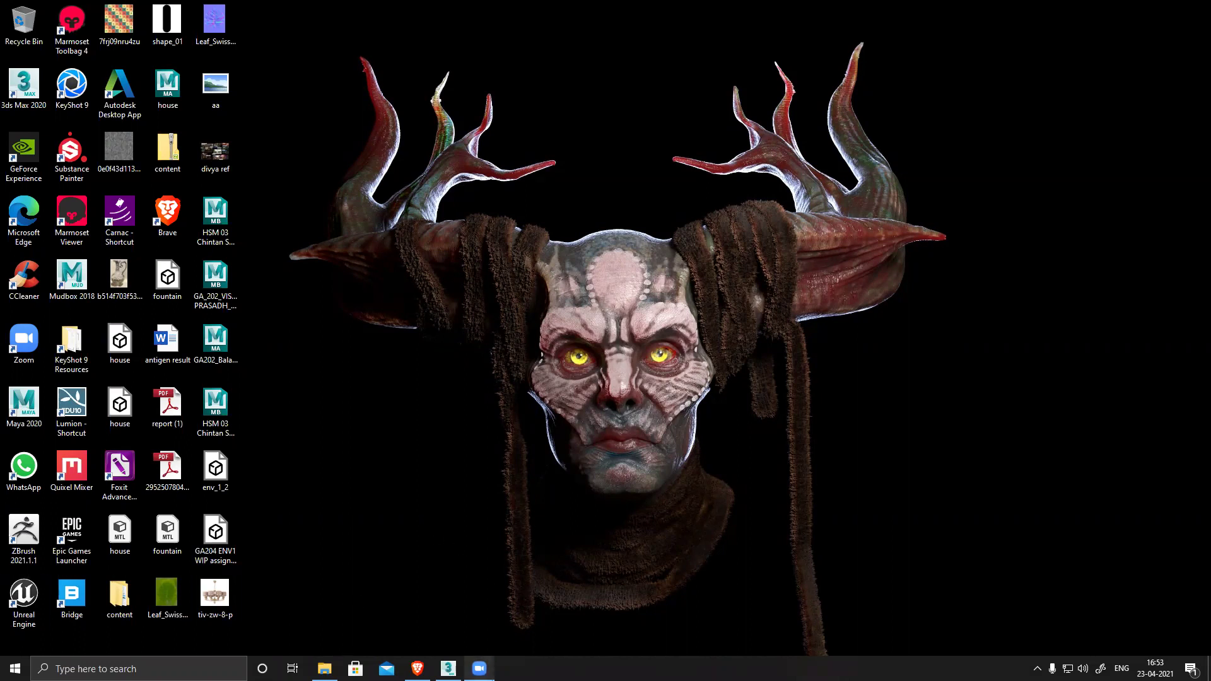
{"action": "left_click", "coordinate": [449, 668]}
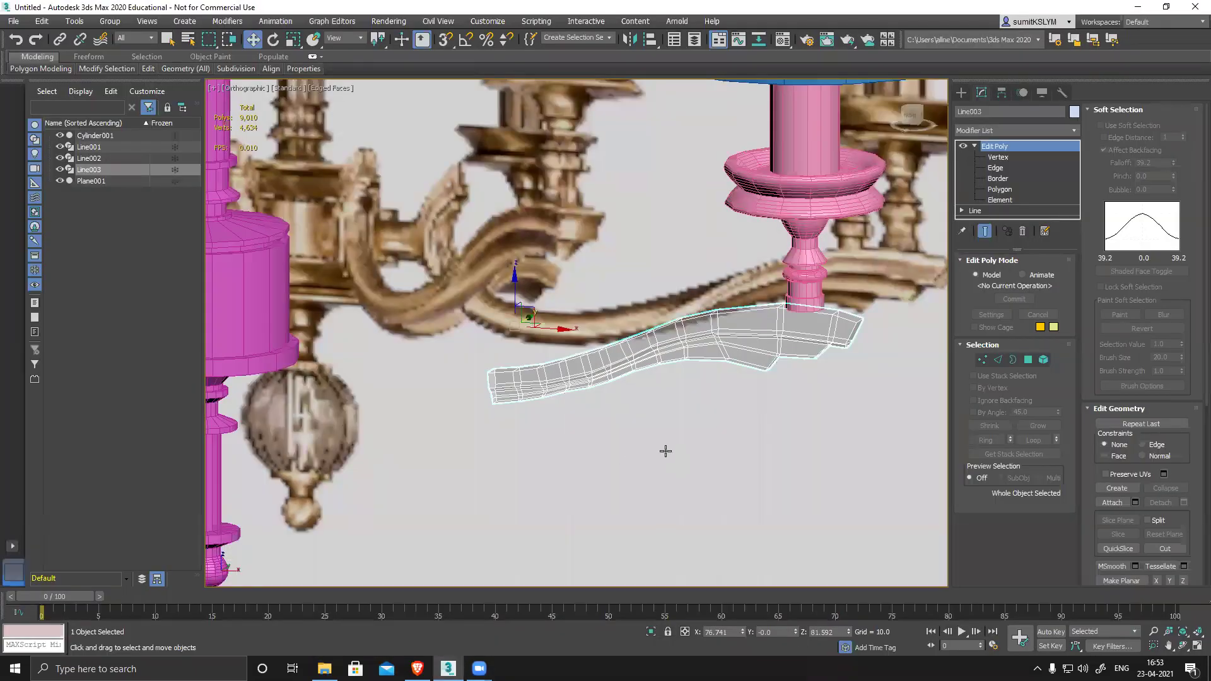
Step: Copy the arm piece in the front view and place the copy towards the central column
{"action": "key", "text": "f"}
{"action": "scroll", "coordinate": [635, 386], "scroll_direction": "up", "scroll_amount": 2}
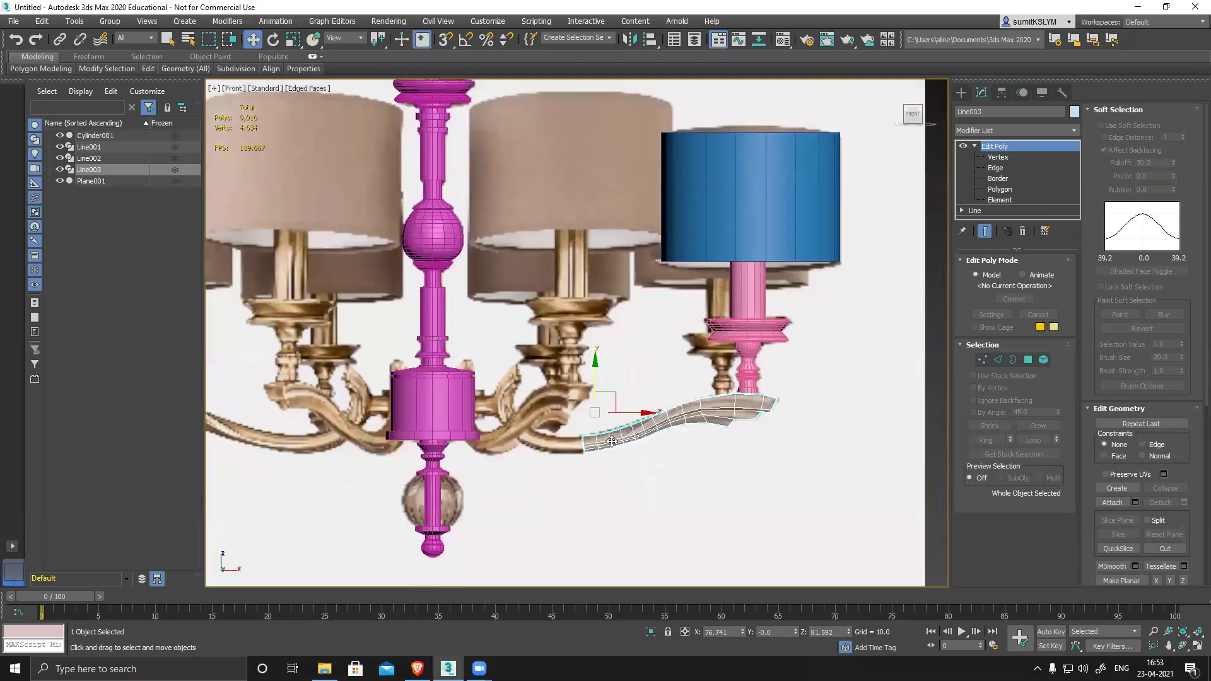
{"action": "scroll", "coordinate": [636, 386], "scroll_direction": "up", "scroll_amount": 4}
{"action": "left_click_drag", "start_coordinate": [631, 385], "coordinate": [353, 391], "text": "shift"}
{"action": "left_click", "coordinate": [600, 386]}
Step: Rotate the arm copy in the front view, aiming its wide end towards the central column
{"action": "key", "text": "e"}
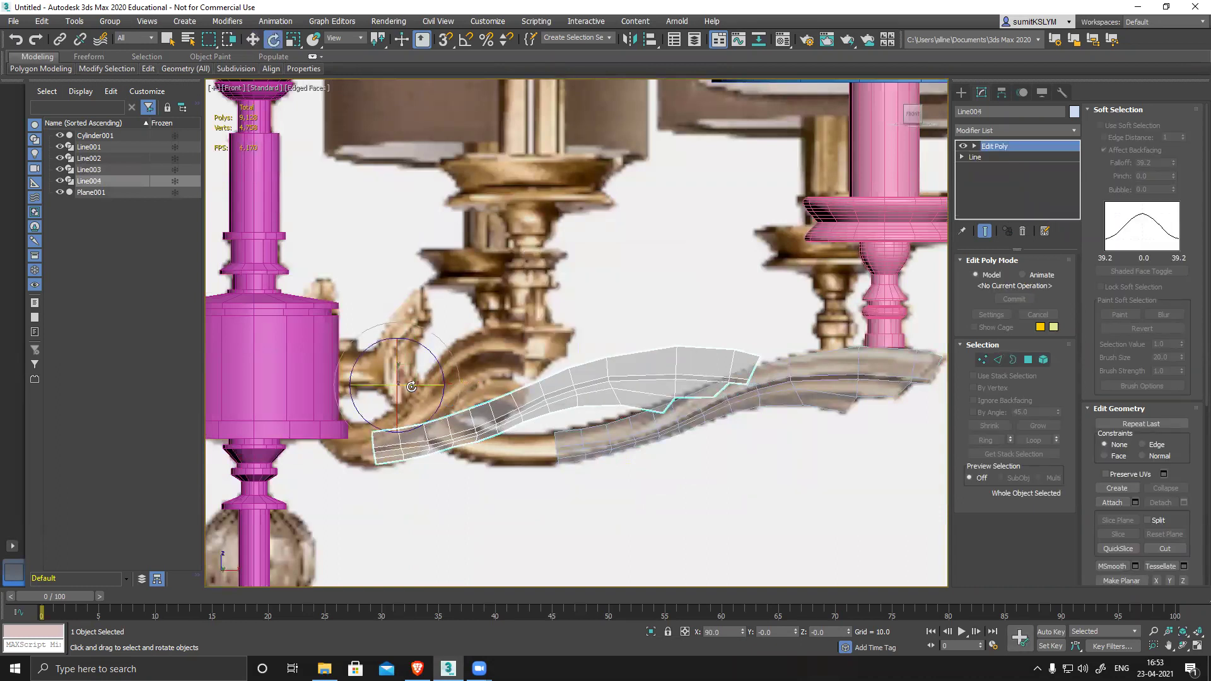
{"action": "left_click_drag", "start_coordinate": [432, 385], "coordinate": [610, 402]}
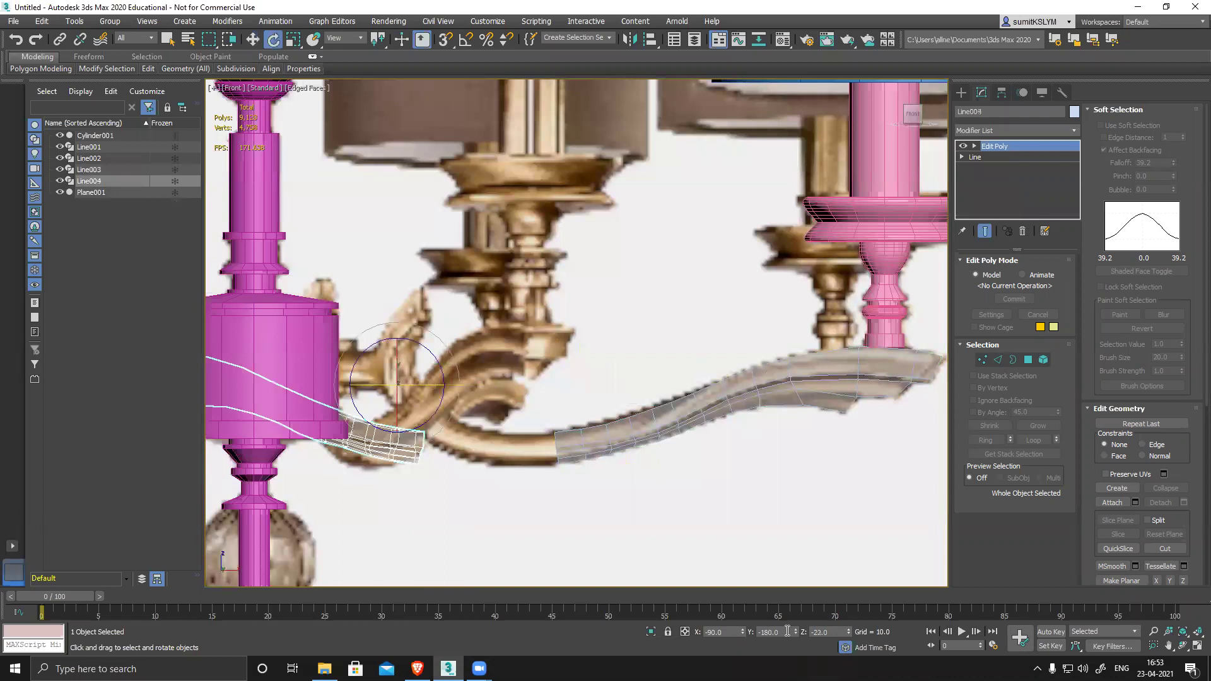
{"action": "scroll", "coordinate": [419, 490], "scroll_direction": "down", "scroll_amount": 4}
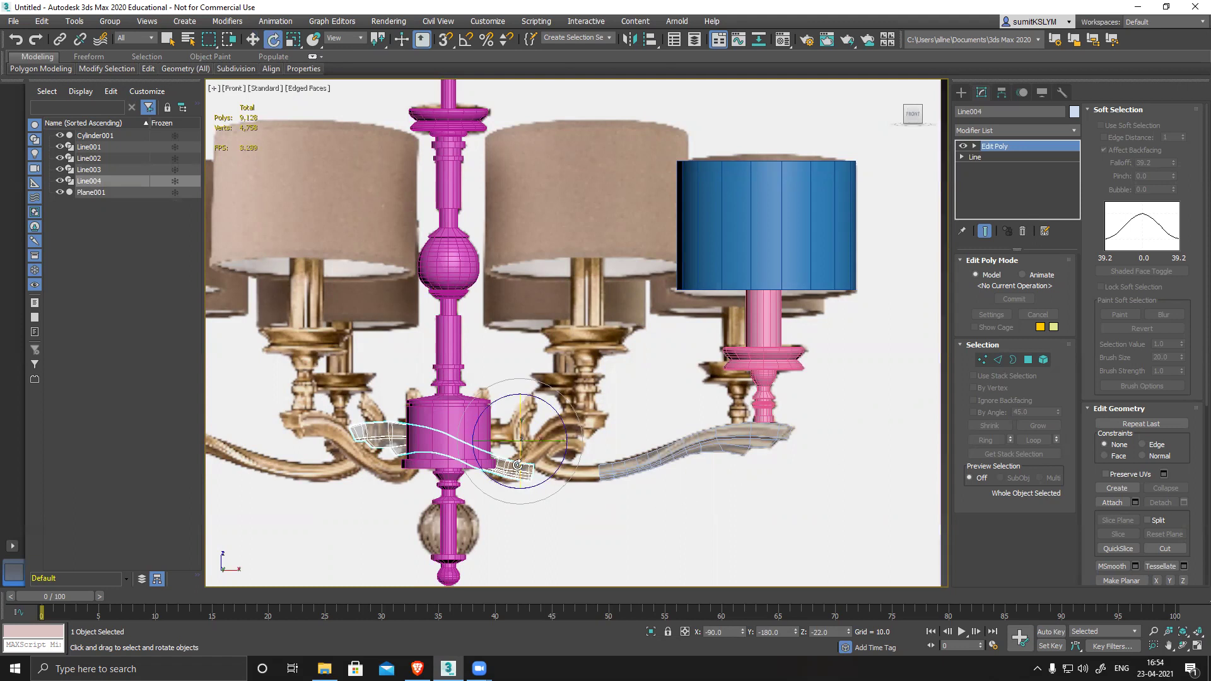
{"action": "left_click_drag", "start_coordinate": [517, 465], "coordinate": [628, 351]}
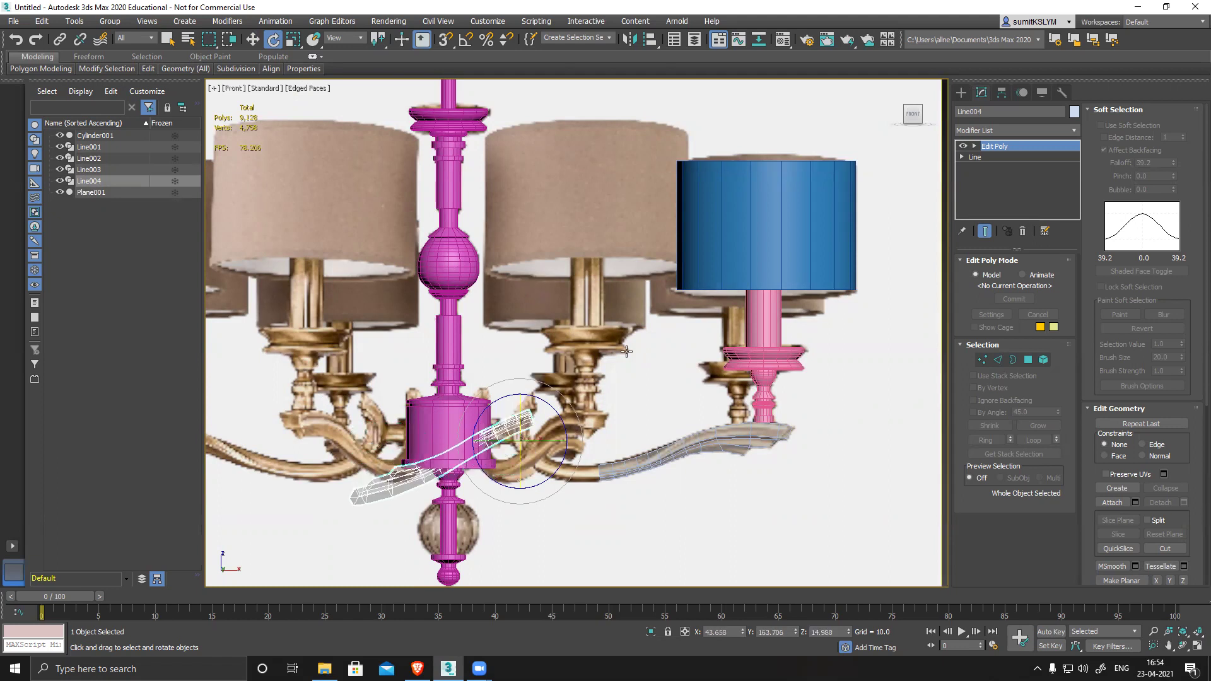
{"action": "right_click", "coordinate": [628, 351]}
Step: Set the arm copy's Z rotation to 0 degrees
{"action": "left_click_drag", "start_coordinate": [828, 628], "coordinate": [800, 631]}
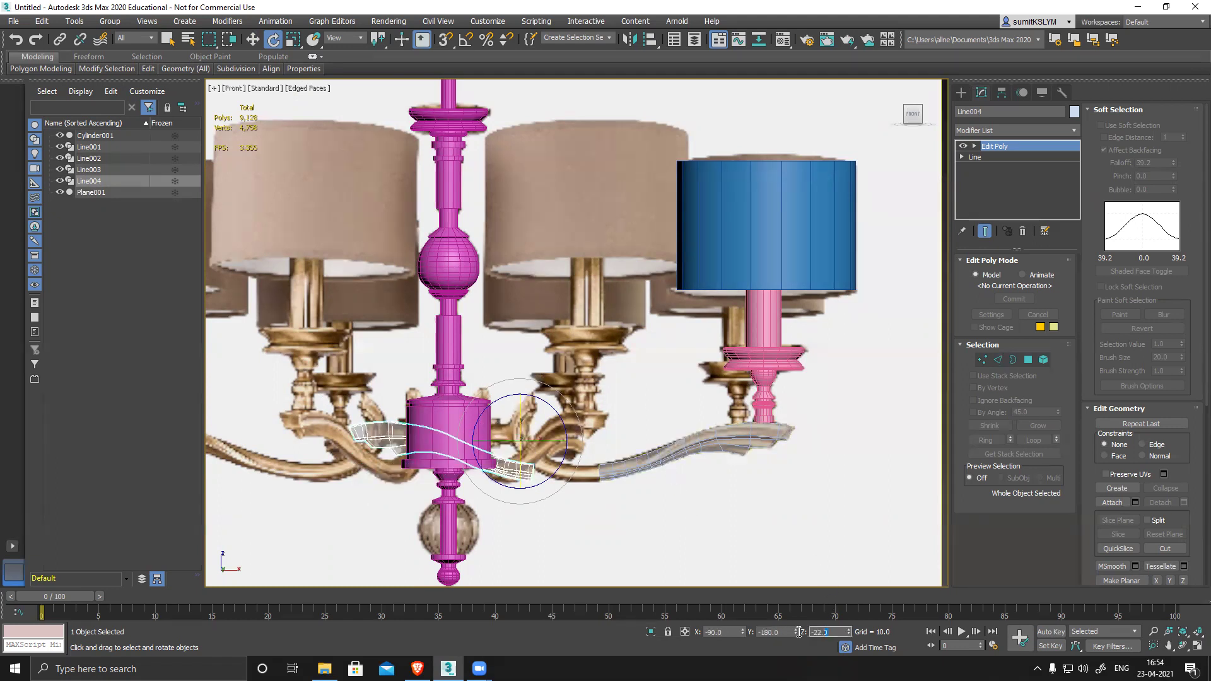
{"action": "type", "text": "90"}
{"action": "key", "text": "Return"}
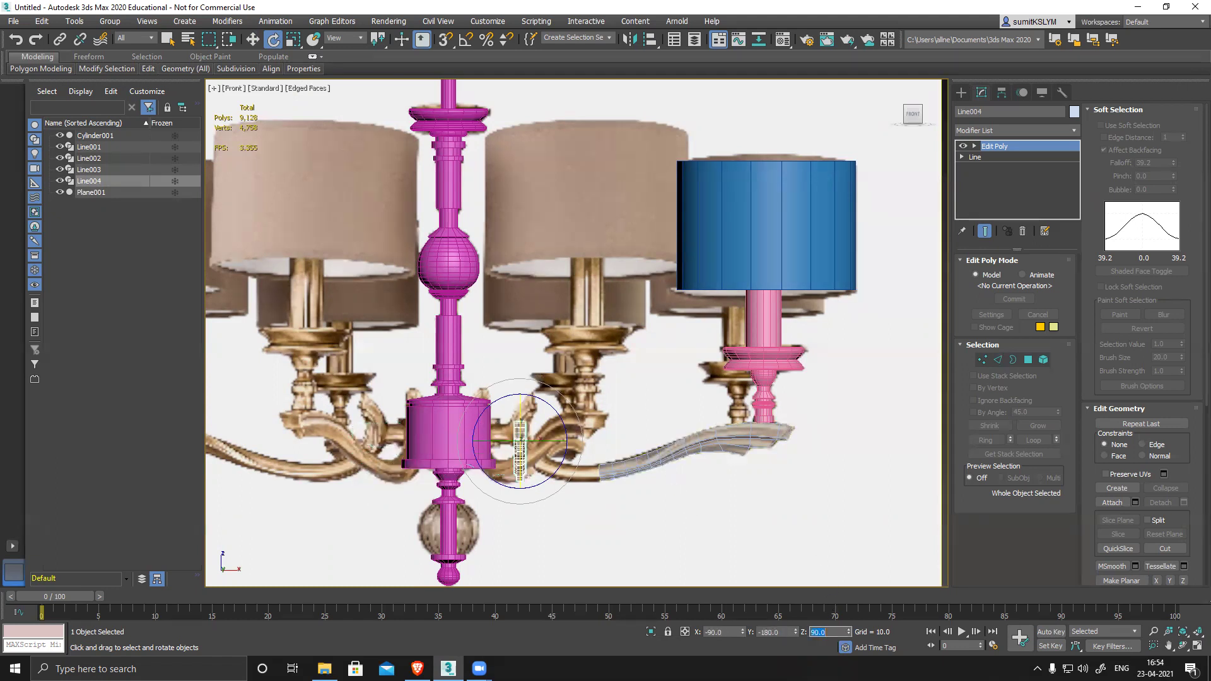
{"action": "key", "text": "Return"}
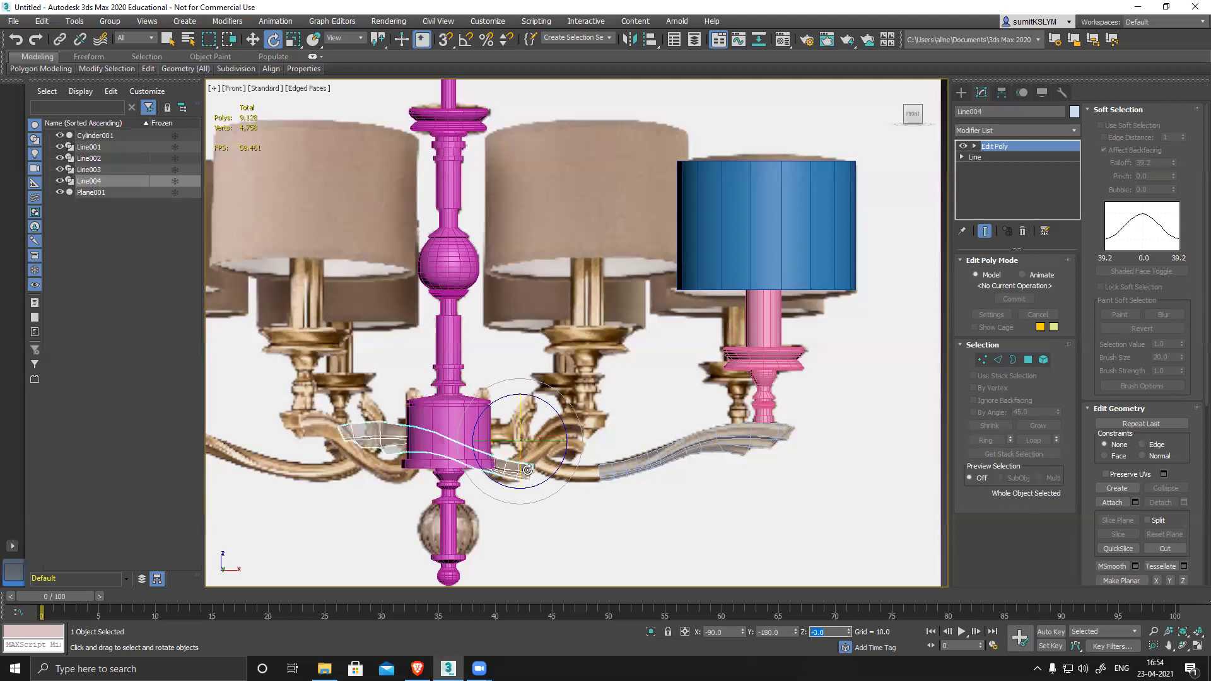
{"action": "left_click_drag", "start_coordinate": [520, 474], "coordinate": [525, 242]}
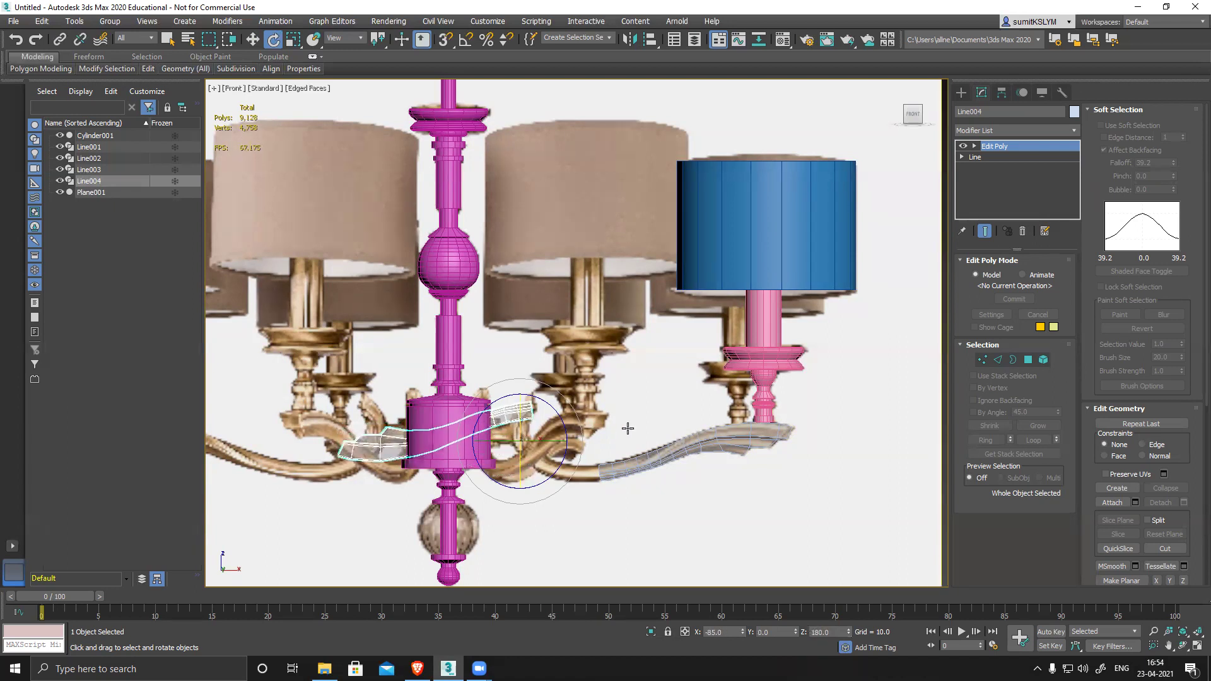
{"action": "key", "text": "ctrl+z"}
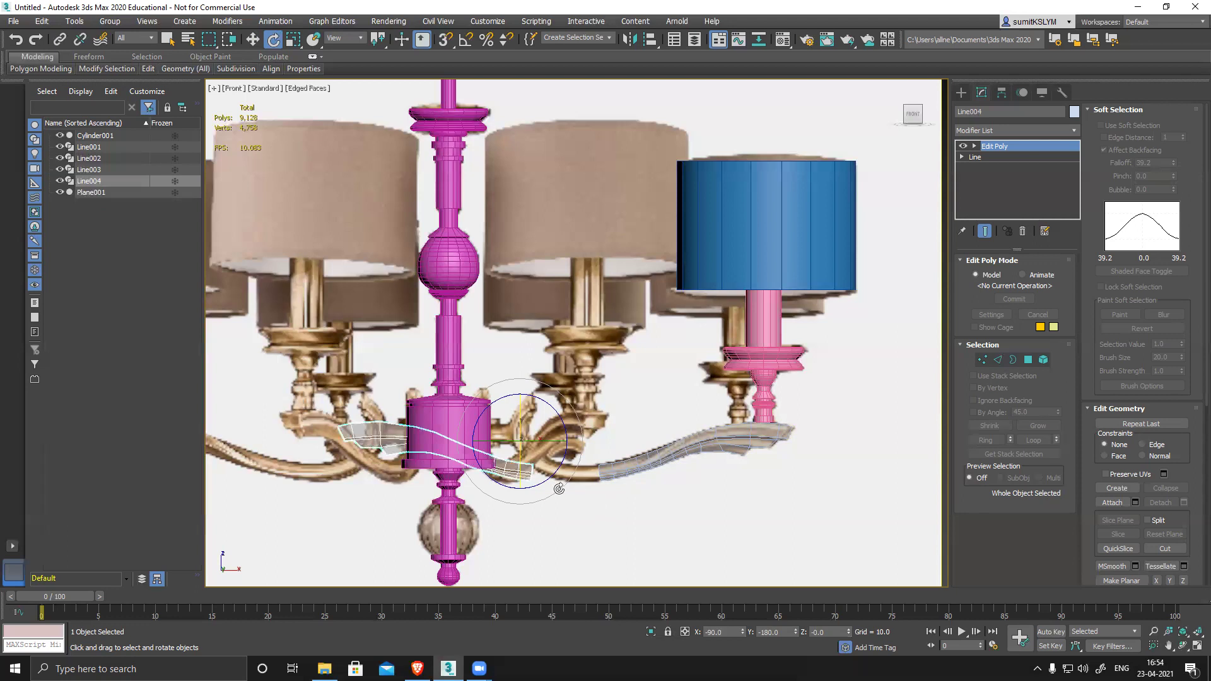
Step: Enable angle snapping, adjust the snap angle in the grid and snap settings, and flip the arm copy upside down
{"action": "left_click", "coordinate": [467, 40]}
{"action": "right_click", "coordinate": [464, 44]}
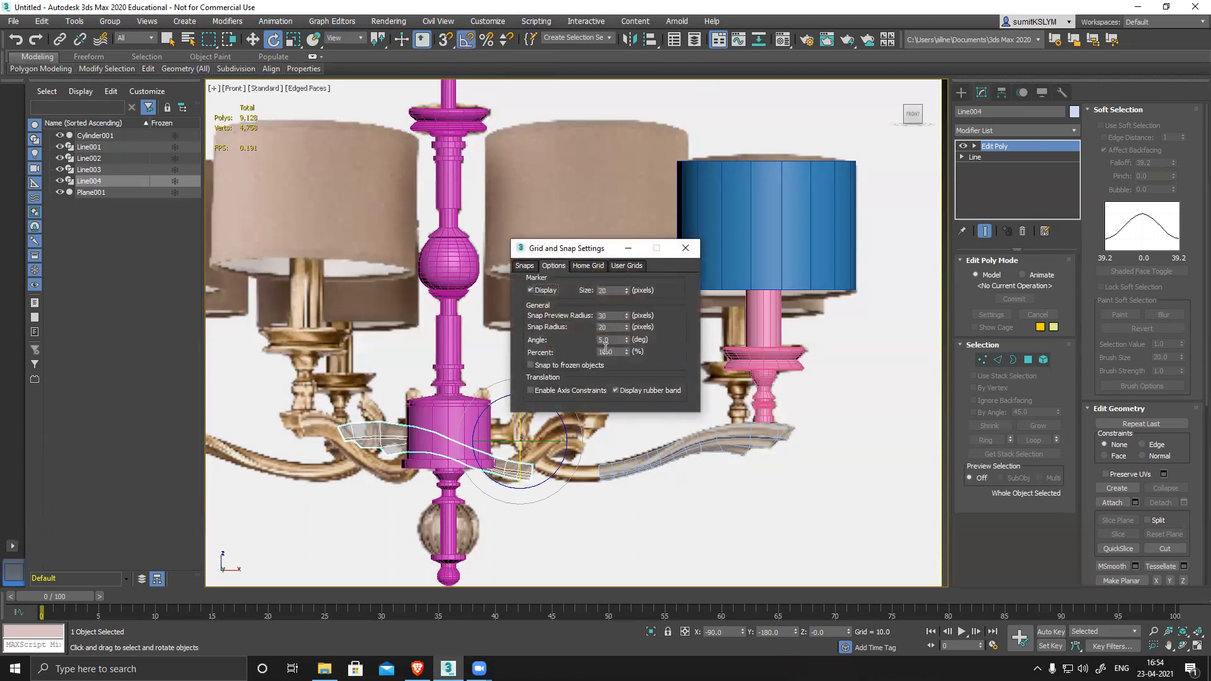
{"action": "left_click_drag", "start_coordinate": [615, 340], "coordinate": [550, 341]}
{"action": "left_click_drag", "start_coordinate": [518, 429], "coordinate": [518, 417]}
{"action": "left_click", "coordinate": [685, 248]}
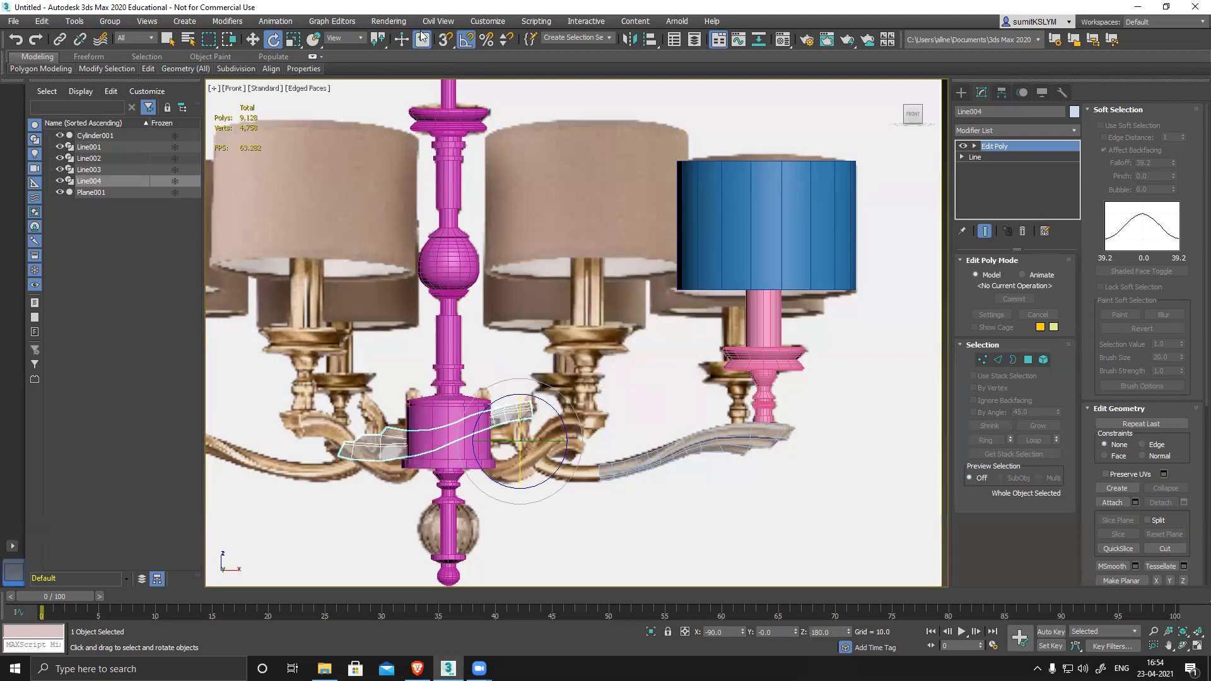
Step: Rotate the arm copy roughly level and move its narrow end against the narrow end of the first arm piece
{"action": "left_click_drag", "start_coordinate": [545, 401], "coordinate": [579, 469]}
{"action": "key", "text": "w"}
{"action": "middle_click_drag", "start_coordinate": [515, 428], "coordinate": [489, 343]}
{"action": "scroll", "coordinate": [509, 386], "scroll_direction": "up", "scroll_amount": 2}
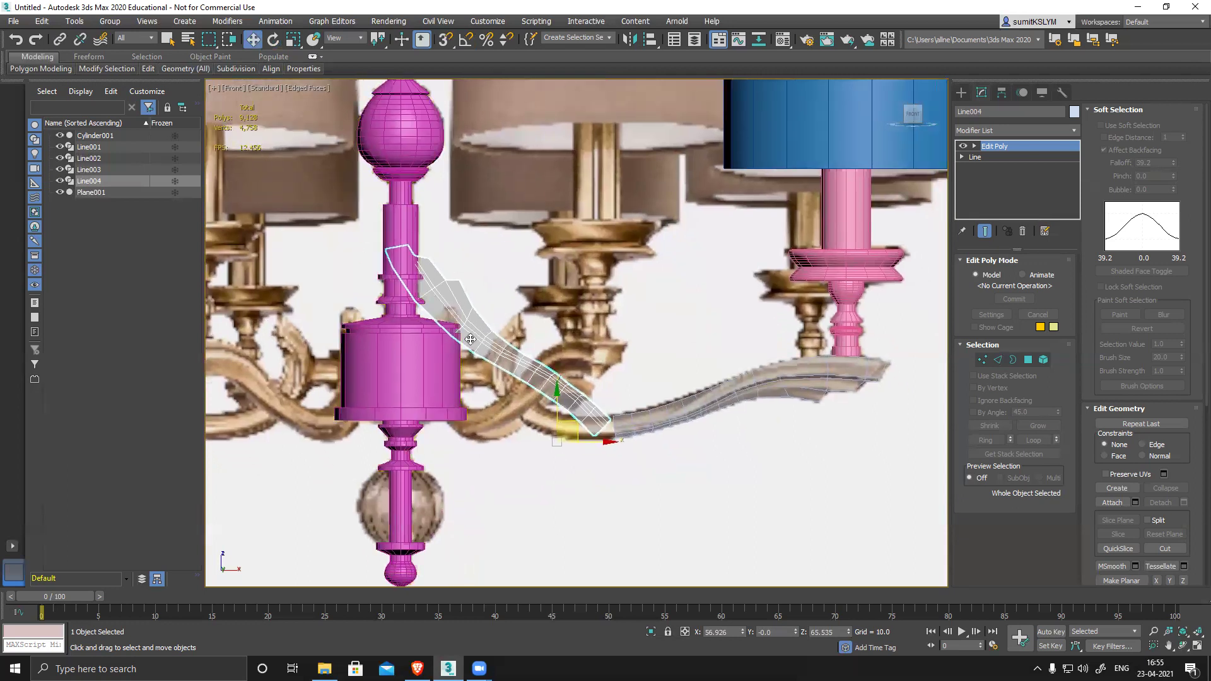
{"action": "scroll", "coordinate": [583, 427], "scroll_direction": "up", "scroll_amount": 2}
{"action": "scroll", "coordinate": [539, 396], "scroll_direction": "up", "scroll_amount": 2}
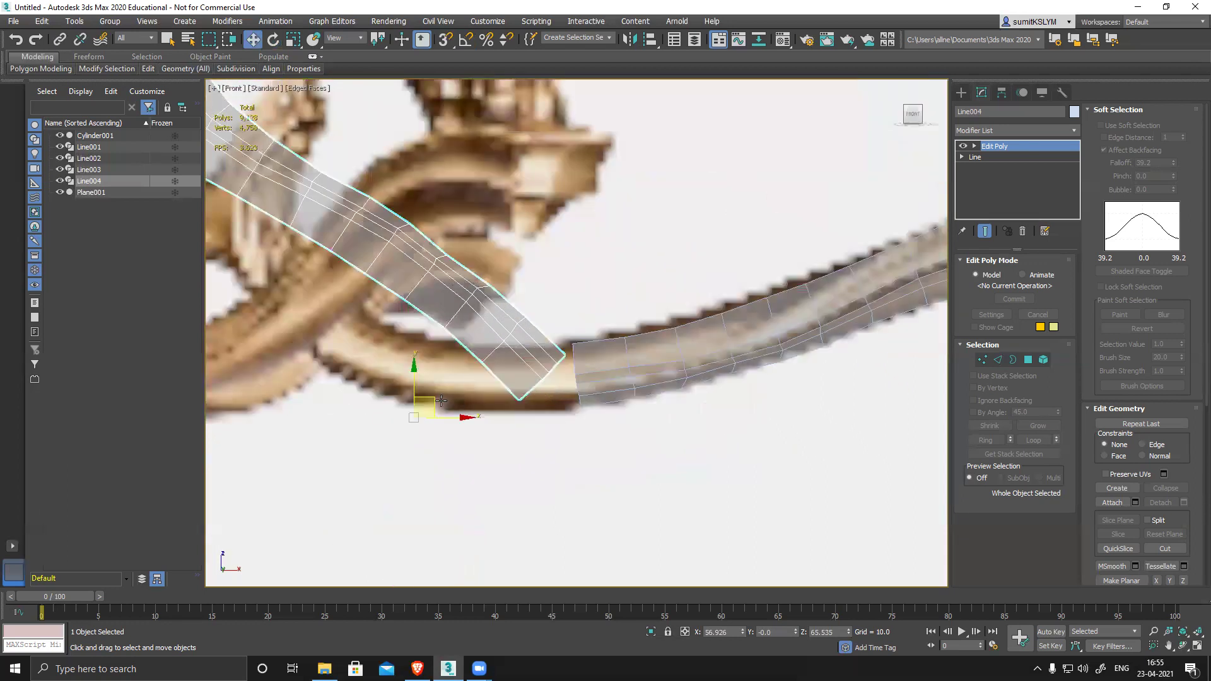
{"action": "left_click_drag", "start_coordinate": [435, 402], "coordinate": [434, 367]}
{"action": "key", "text": "e"}
{"action": "key", "text": "w"}
{"action": "left_click_drag", "start_coordinate": [446, 408], "coordinate": [505, 465]}
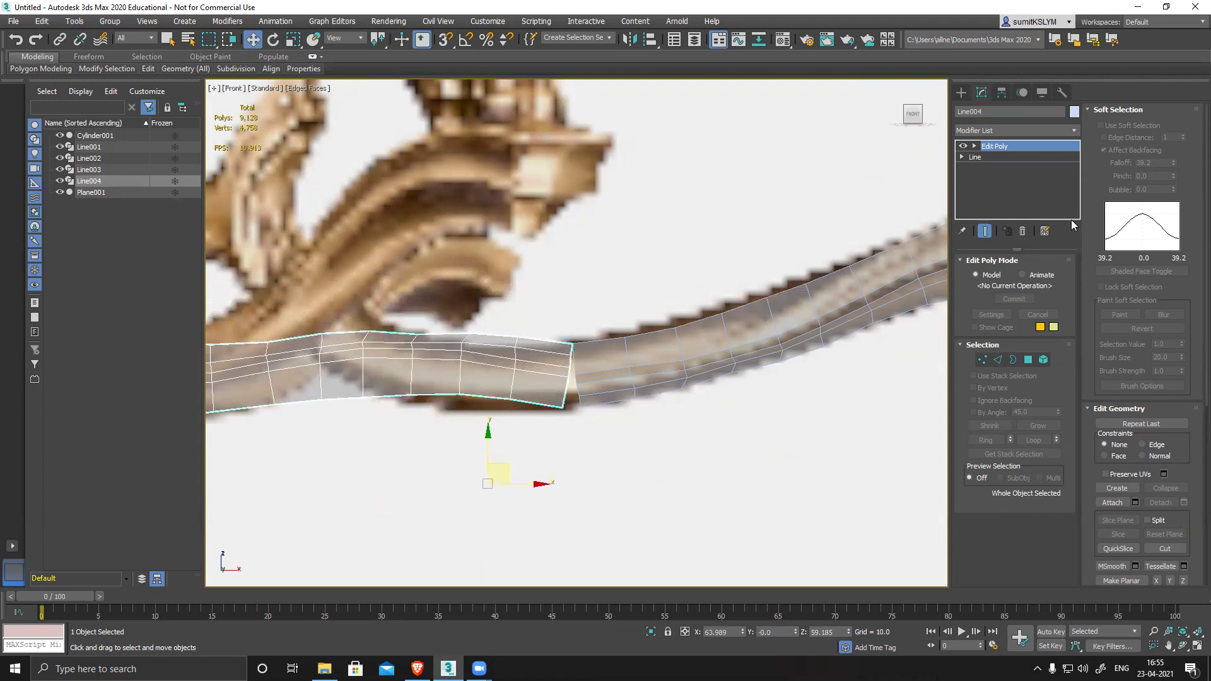
Step: Scale the arm copy slightly shorter along its horizontal axis
{"action": "middle_click_drag", "start_coordinate": [489, 374], "coordinate": [806, 405]}
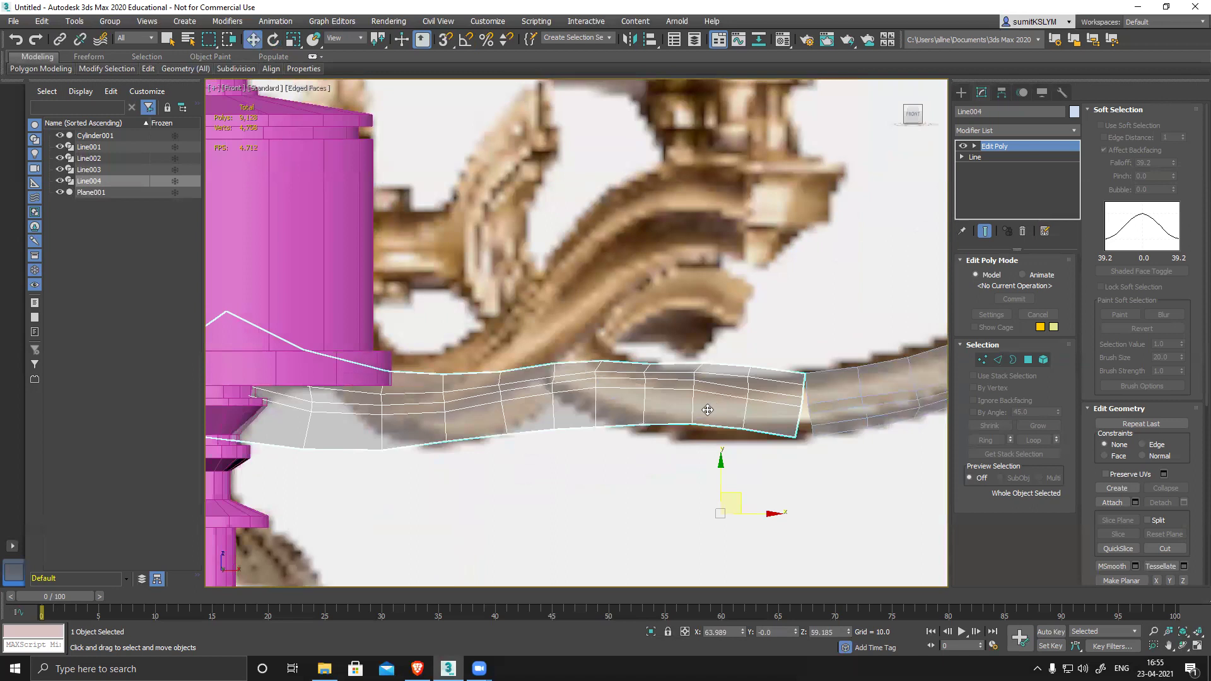
{"action": "key", "text": "r"}
{"action": "left_click_drag", "start_coordinate": [776, 511], "coordinate": [732, 506]}
{"action": "middle_click_drag", "start_coordinate": [559, 453], "coordinate": [600, 446]}
{"action": "middle_click_drag", "start_coordinate": [829, 403], "coordinate": [727, 414]}
{"action": "key", "text": "w"}
Step: Move the copy's end vertices onto the first arm piece's narrow end to close the gap
{"action": "key", "text": "1"}
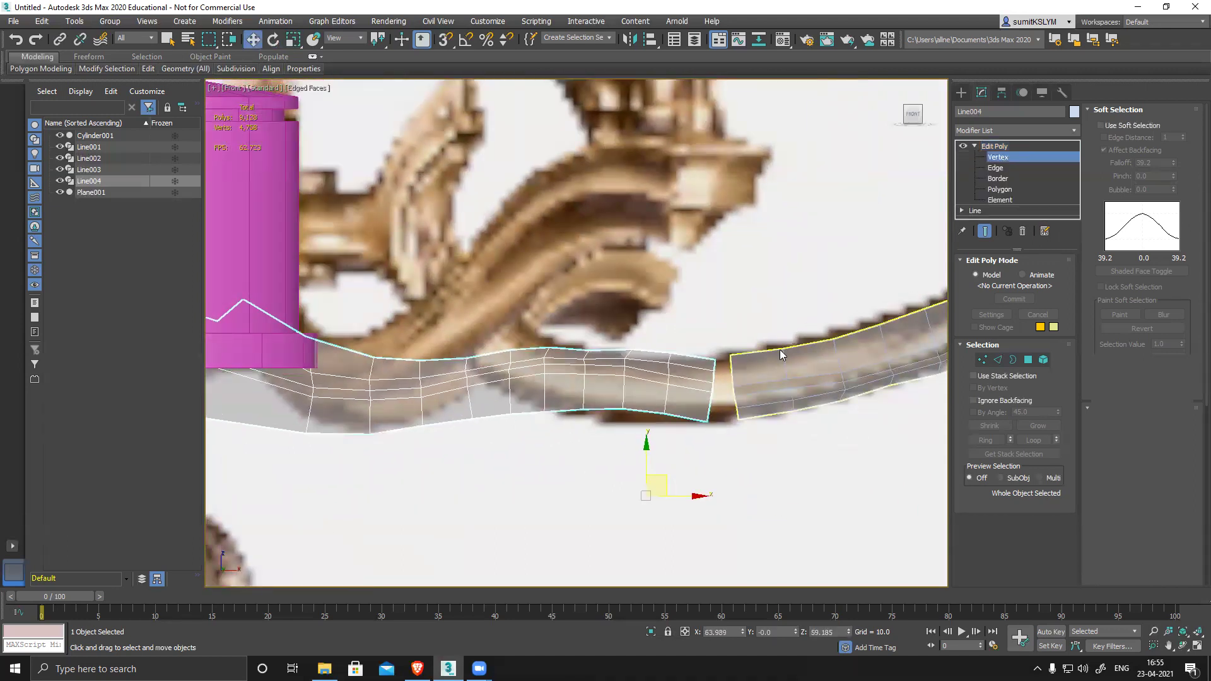
{"action": "middle_click_drag", "start_coordinate": [701, 373], "coordinate": [694, 354]}
{"action": "scroll", "coordinate": [698, 368], "scroll_direction": "up", "scroll_amount": 2}
{"action": "left_click_drag", "start_coordinate": [679, 304], "coordinate": [732, 439]}
{"action": "mouse_move", "coordinate": [756, 365]}
{"action": "left_mouse_down"}
{"action": "mouse_move", "coordinate": [781, 358]}
{"action": "mouse_move", "coordinate": [750, 348]}
{"action": "left_mouse_up"}
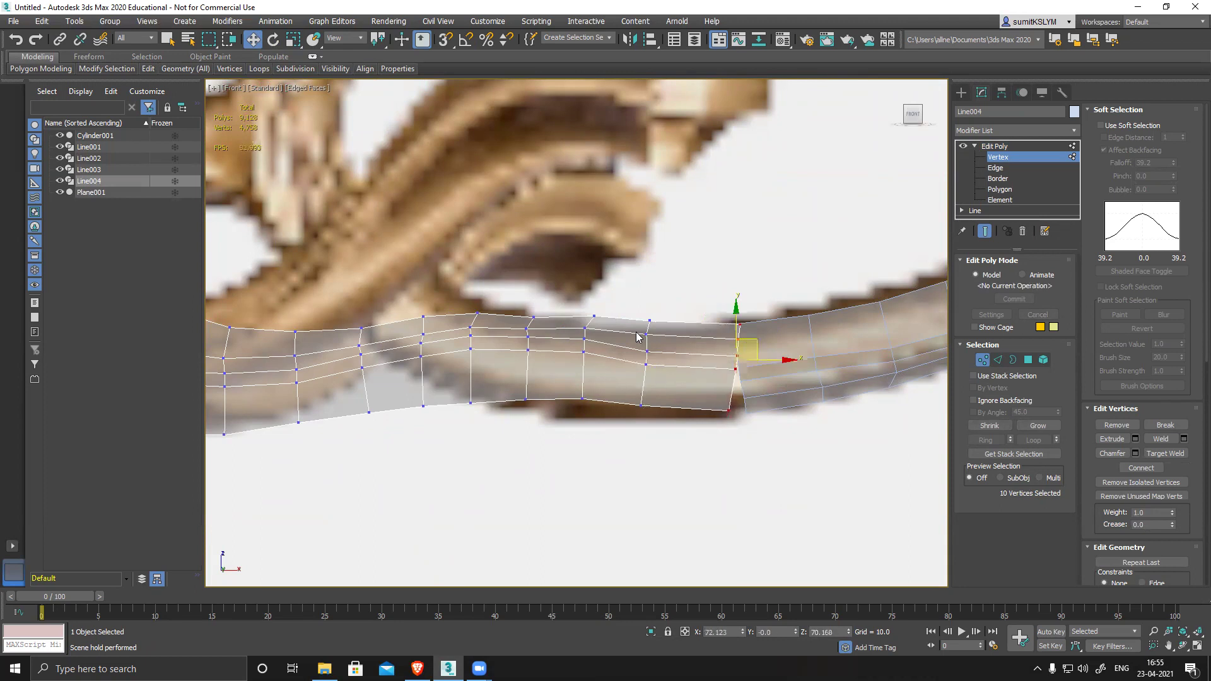
Step: Lower the next four cross-sections of vertices one by one onto the reference's lower arm curve
{"action": "left_click_drag", "start_coordinate": [690, 439], "coordinate": [690, 440]}
{"action": "left_click_drag", "start_coordinate": [665, 339], "coordinate": [667, 352]}
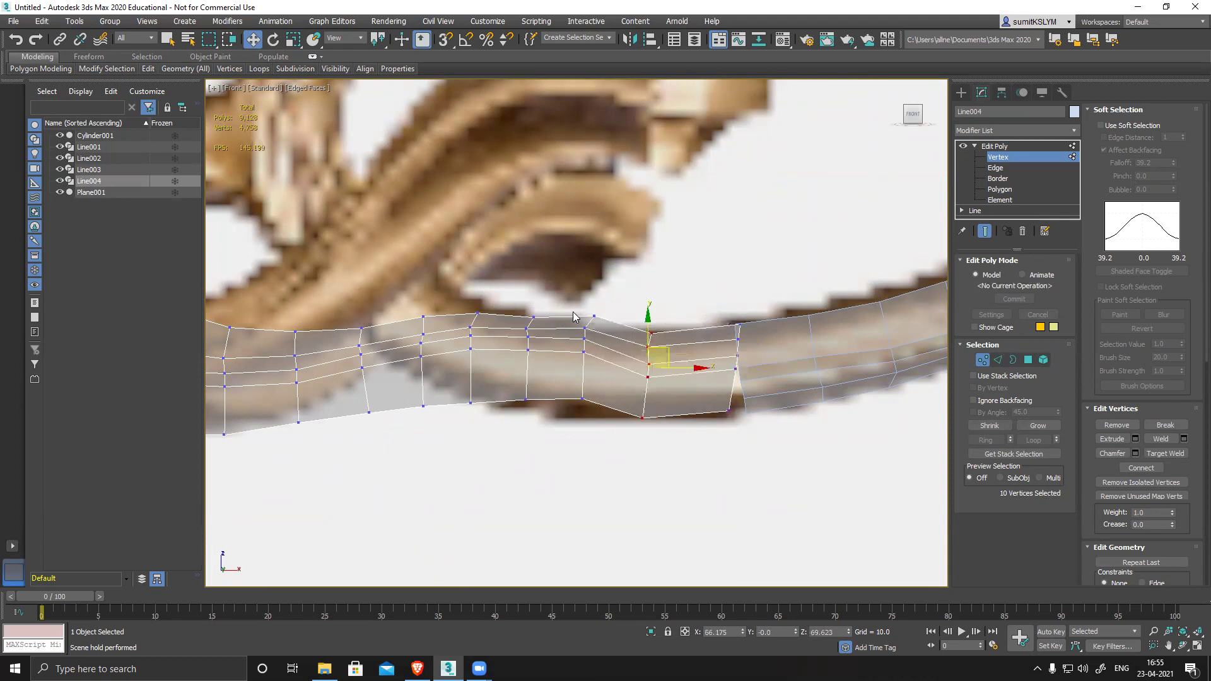
{"action": "left_click_drag", "start_coordinate": [619, 429], "coordinate": [618, 427]}
{"action": "left_click_drag", "start_coordinate": [583, 323], "coordinate": [584, 336]}
{"action": "left_click_drag", "start_coordinate": [511, 305], "coordinate": [548, 424]}
{"action": "left_click_drag", "start_coordinate": [542, 330], "coordinate": [541, 337]}
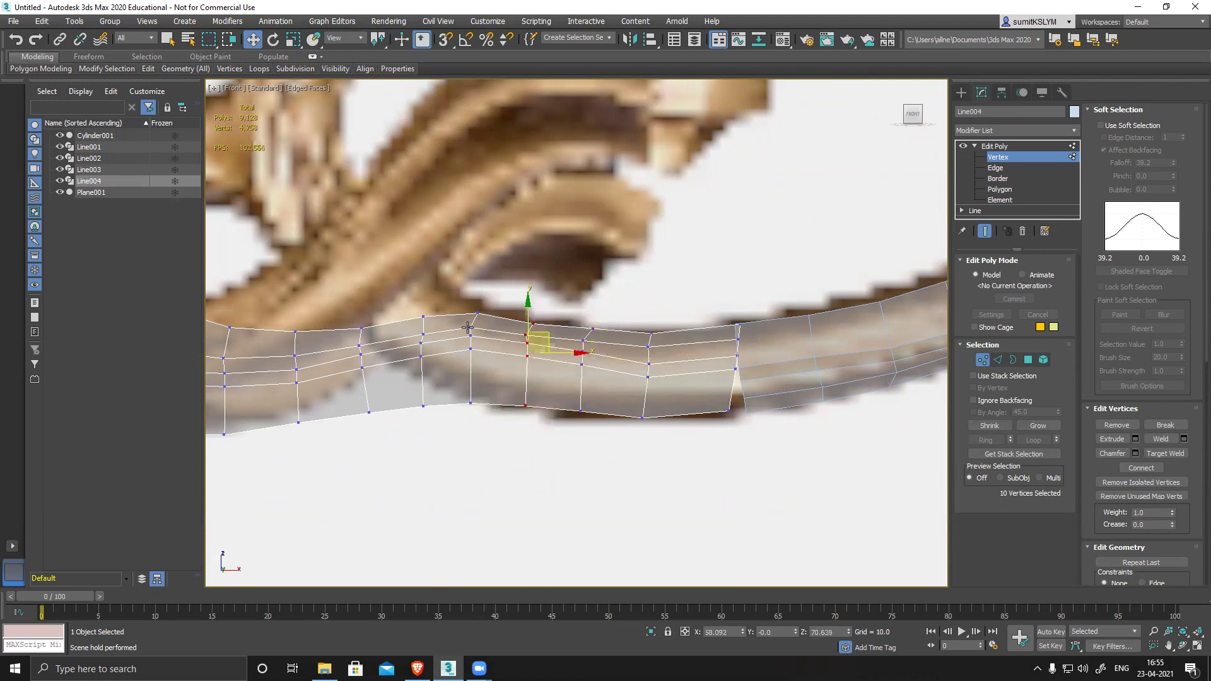
{"action": "middle_click_drag", "start_coordinate": [462, 322], "coordinate": [587, 335]}
{"action": "left_click_drag", "start_coordinate": [625, 414], "coordinate": [624, 407]}
{"action": "scroll", "coordinate": [538, 374], "scroll_direction": "down", "scroll_amount": 5}
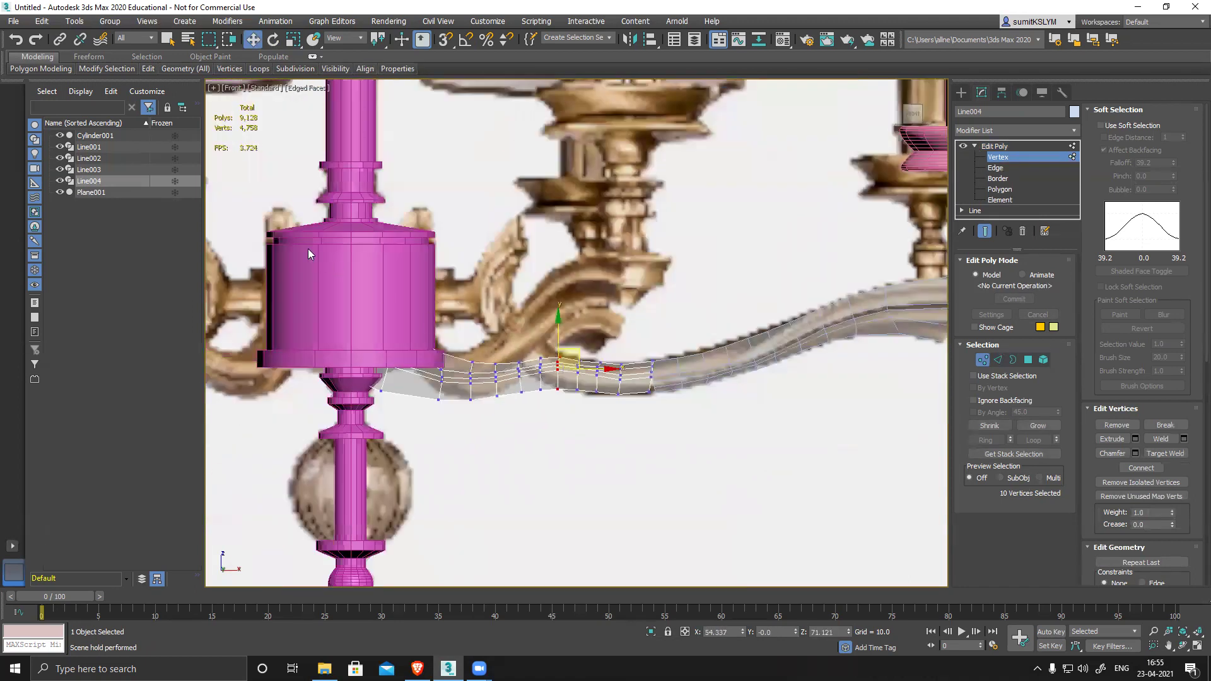
Step: Rotate and move the remaining vertices towards the column so the piece bends upward along the reference
{"action": "left_click_drag", "start_coordinate": [563, 443], "coordinate": [566, 445]}
{"action": "key", "text": "e"}
{"action": "left_click_drag", "start_coordinate": [486, 326], "coordinate": [506, 298]}
{"action": "key", "text": "w"}
{"action": "middle_click_drag", "start_coordinate": [538, 366], "coordinate": [623, 372]}
{"action": "scroll", "coordinate": [590, 303], "scroll_direction": "up", "scroll_amount": 2}
{"action": "middle_click_drag", "start_coordinate": [509, 246], "coordinate": [505, 277]}
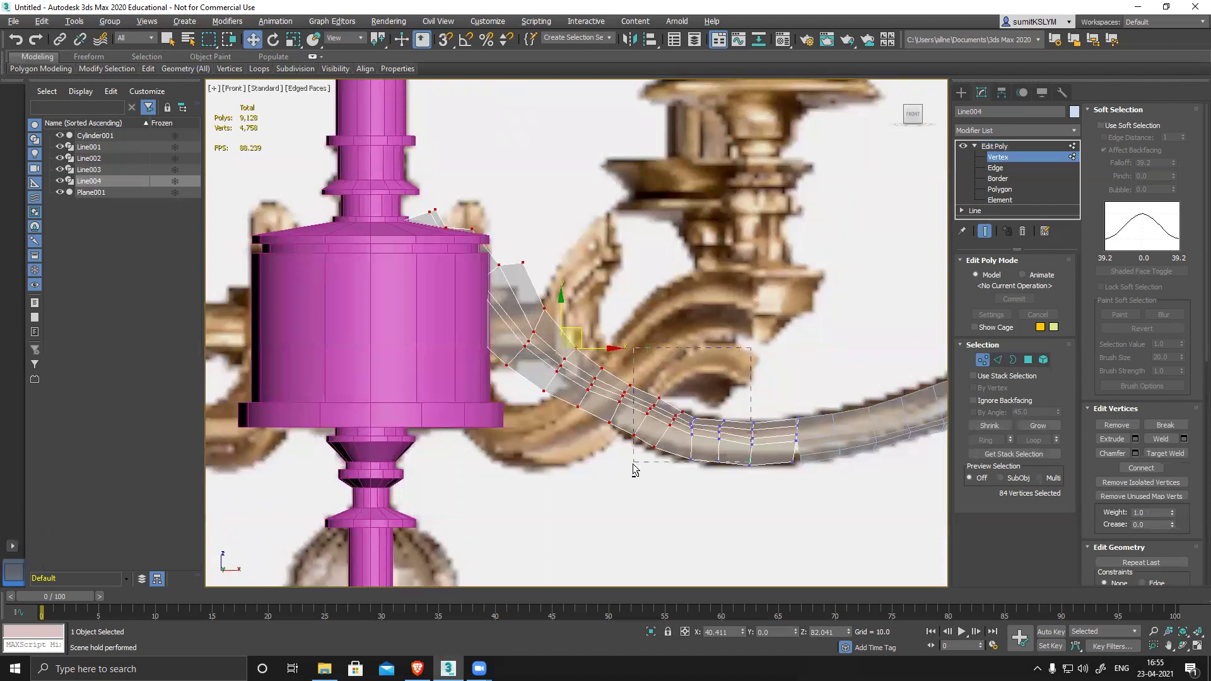
Step: Exclude the lower bend from the vertex selection and rotate the rest further upright over the reference's scroll
{"action": "left_click_drag", "start_coordinate": [624, 478], "coordinate": [602, 418], "text": "alt"}
{"action": "key", "text": "e"}
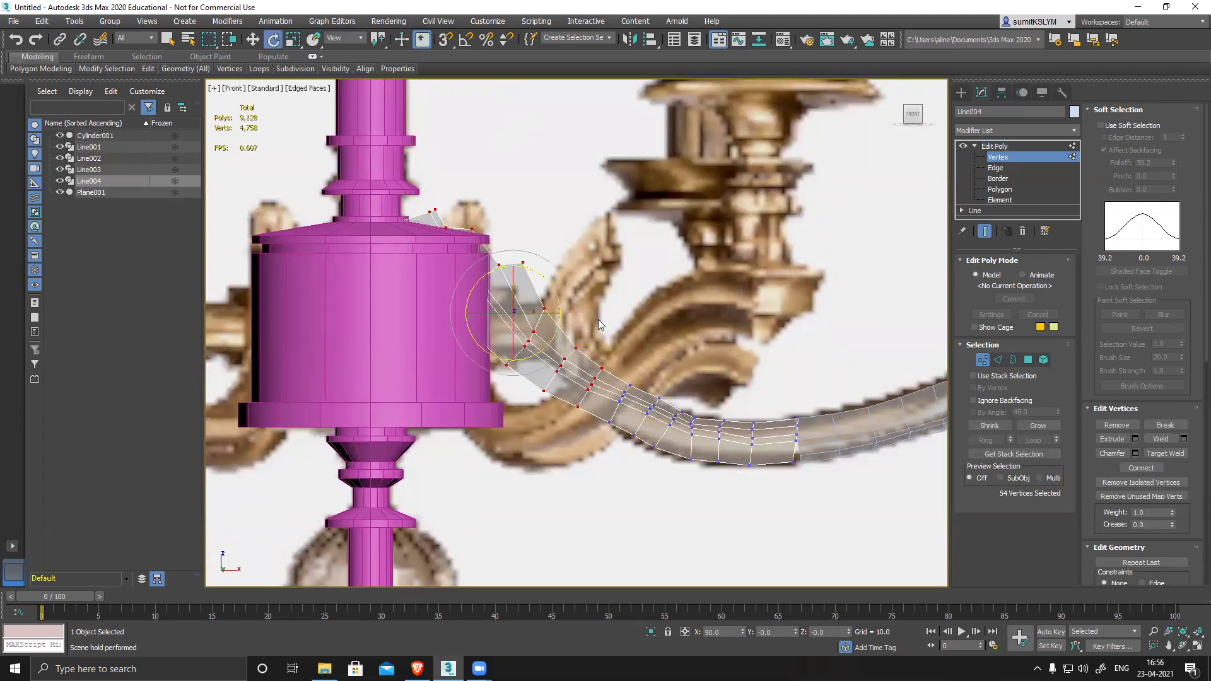
{"action": "left_click_drag", "start_coordinate": [558, 291], "coordinate": [602, 259]}
{"action": "key", "text": "w"}
{"action": "middle_click_drag", "start_coordinate": [605, 278], "coordinate": [617, 310]}
{"action": "scroll", "coordinate": [617, 310], "scroll_direction": "up", "scroll_amount": 3}
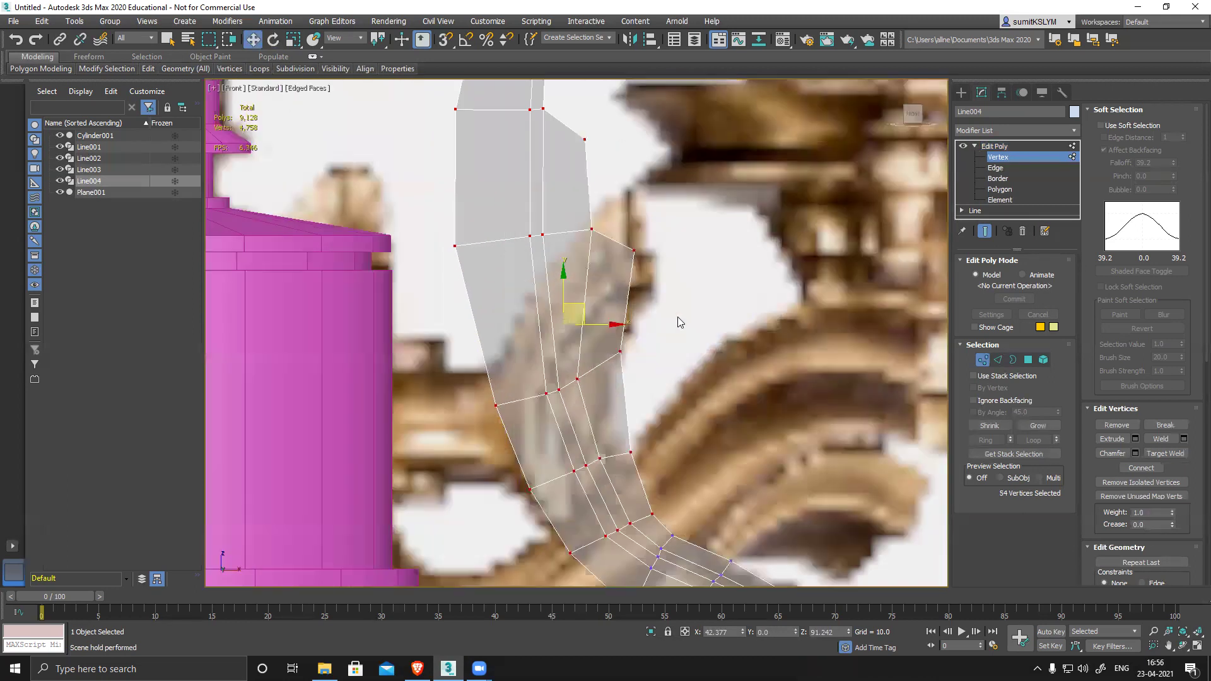
Step: Move the curl's upper cross-sections down over the scroll and draw in their outer-edge vertices to its outline
{"action": "scroll", "coordinate": [628, 282], "scroll_direction": "down", "scroll_amount": 2}
{"action": "left_click_drag", "start_coordinate": [681, 279], "coordinate": [680, 277]}
{"action": "left_click_drag", "start_coordinate": [575, 184], "coordinate": [585, 238]}
{"action": "scroll", "coordinate": [552, 367], "scroll_direction": "up", "scroll_amount": 2}
{"action": "left_click_drag", "start_coordinate": [502, 352], "coordinate": [632, 387]}
{"action": "left_click_drag", "start_coordinate": [600, 324], "coordinate": [629, 358]}
{"action": "left_click_drag", "start_coordinate": [639, 314], "coordinate": [633, 388], "text": "ctrl"}
{"action": "left_click", "coordinate": [665, 356]}
{"action": "left_click_drag", "start_coordinate": [660, 276], "coordinate": [639, 309]}
Step: Try to shift the curl's upper strip and column-side vertices sideways onto the reference scroll
{"action": "left_click_drag", "start_coordinate": [565, 266], "coordinate": [644, 266]}
{"action": "left_click_drag", "start_coordinate": [487, 268], "coordinate": [593, 264]}
{"action": "middle_click_drag", "start_coordinate": [705, 255], "coordinate": [705, 316]}
{"action": "key", "text": "ctrl+z"}
{"action": "key", "text": "ctrl+z"}
{"action": "key", "text": "ctrl+z"}
{"action": "key", "text": "ctrl+z"}
{"action": "key", "text": "ctrl+z"}
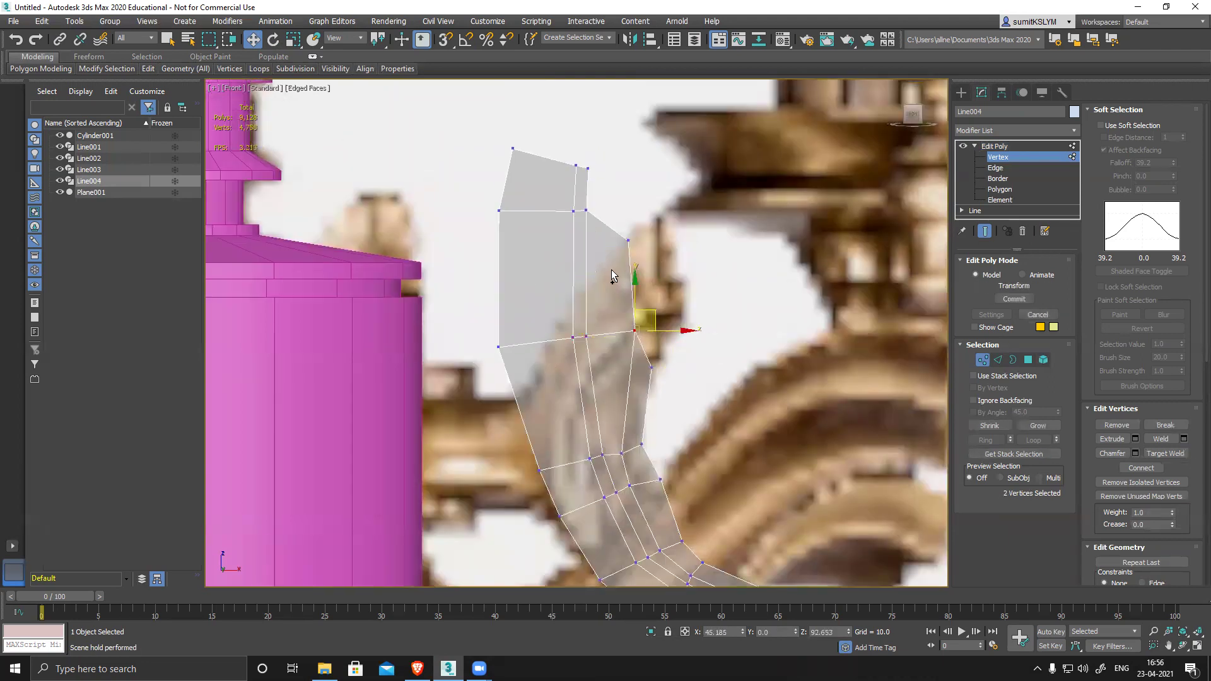
{"action": "left_click_drag", "start_coordinate": [748, 395], "coordinate": [747, 399]}
{"action": "key", "text": "e"}
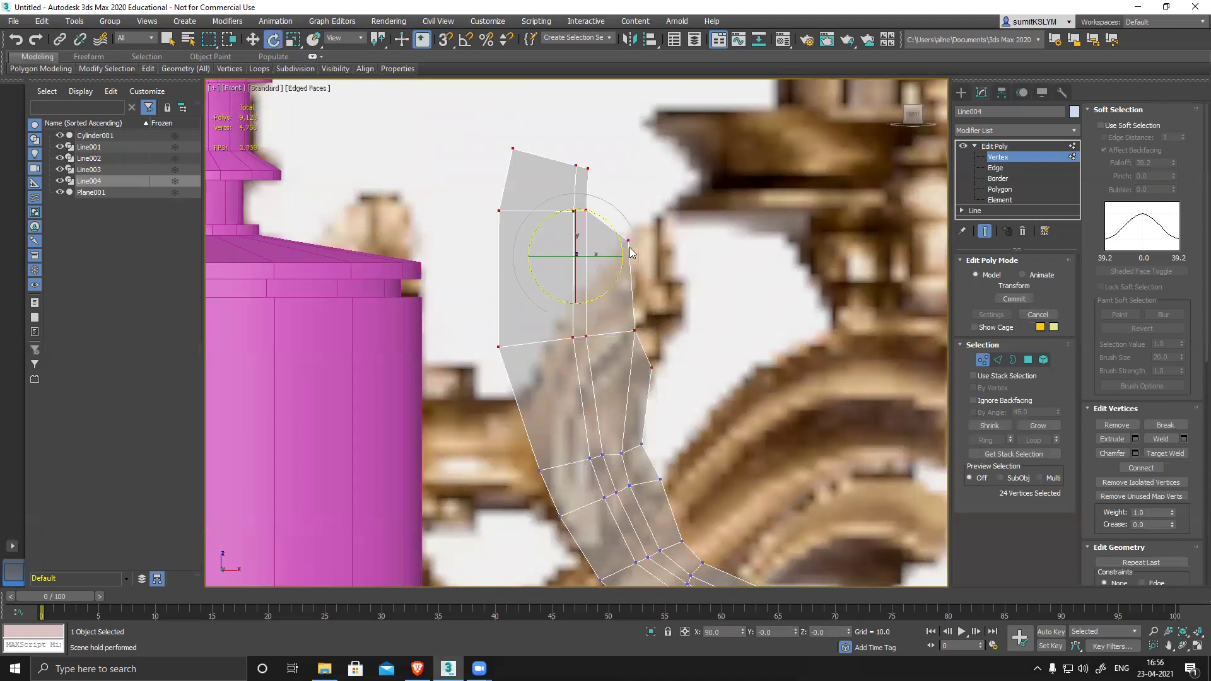
{"action": "left_click_drag", "start_coordinate": [612, 229], "coordinate": [630, 263]}
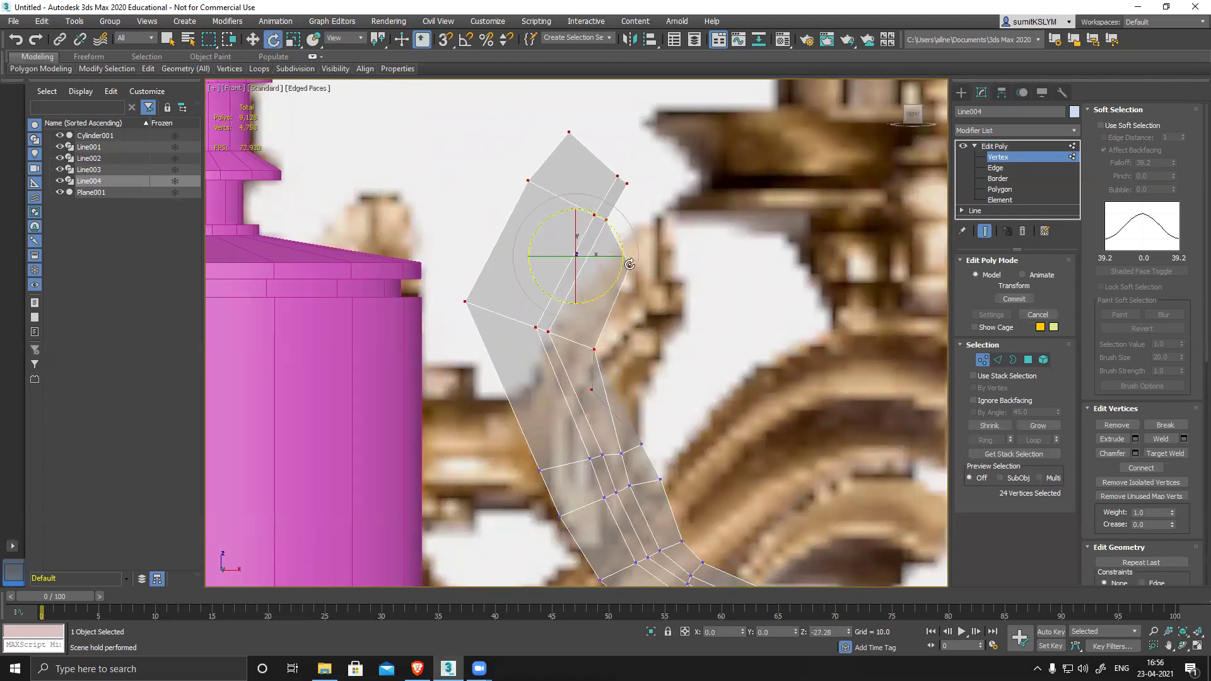
{"action": "key", "text": "ctrl+z"}
{"action": "key", "text": "ctrl+z"}
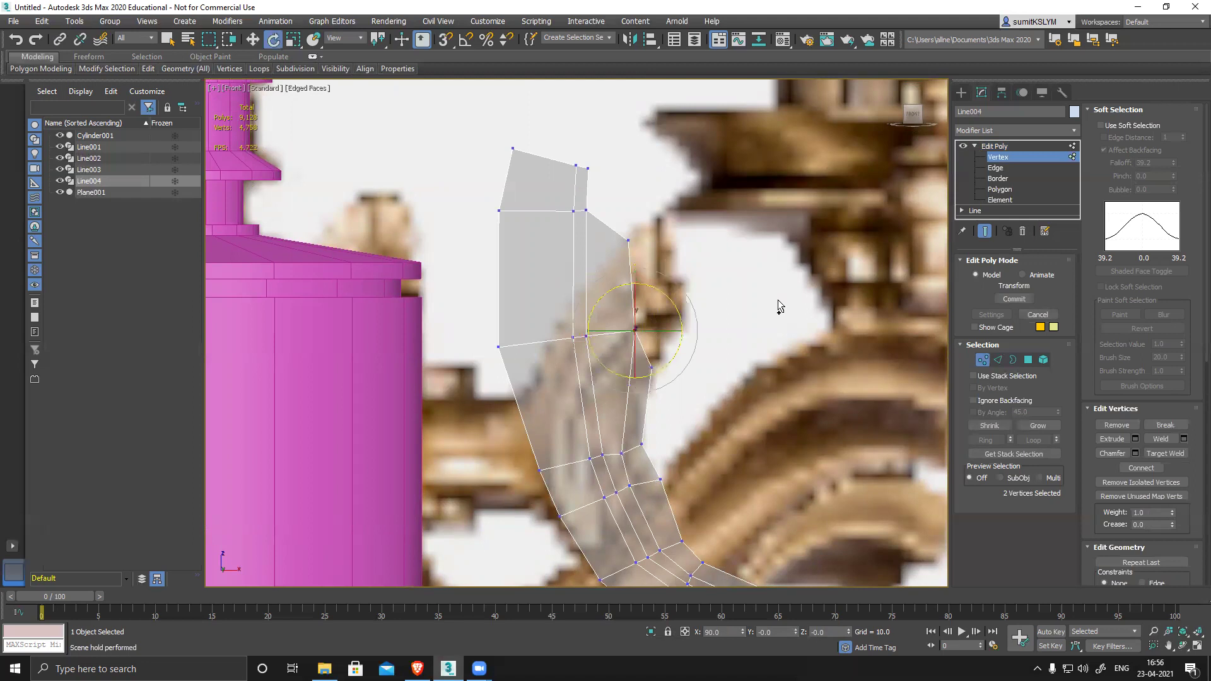
Step: Rotate the vertices of the curl's top cross-sections away from the column and place them over the scroll's tip
{"action": "left_click_drag", "start_coordinate": [880, 435], "coordinate": [760, 365]}
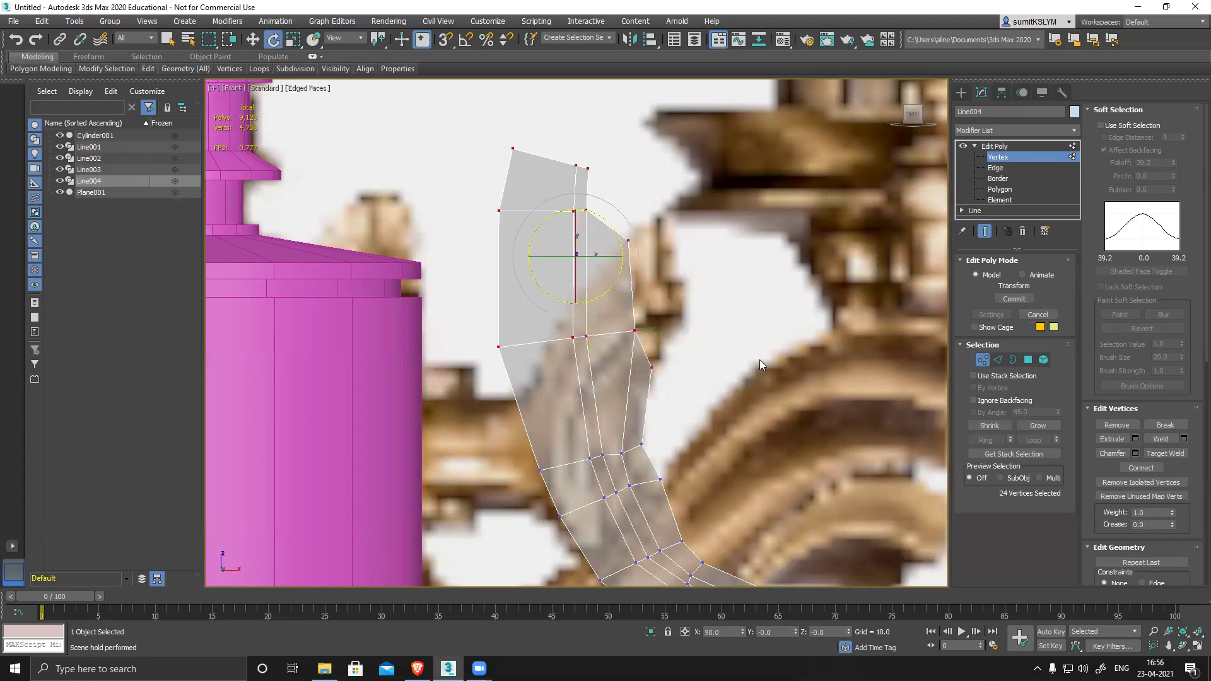
{"action": "left_click_drag", "start_coordinate": [638, 252], "coordinate": [668, 239]}
{"action": "key", "text": "w"}
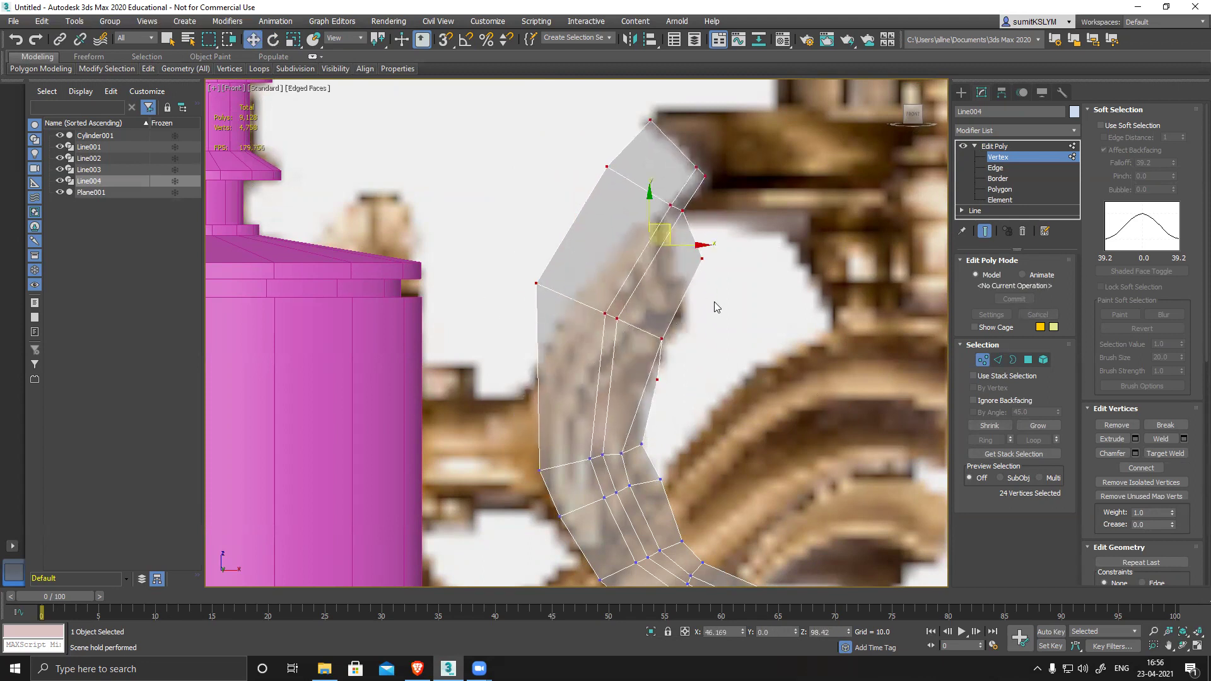
{"action": "middle_click_drag", "start_coordinate": [717, 302], "coordinate": [716, 316]}
Step: Lower the curl's tip vertices and pull its column-side edge in to the reference's scroll outline
{"action": "left_click_drag", "start_coordinate": [790, 293], "coordinate": [789, 292]}
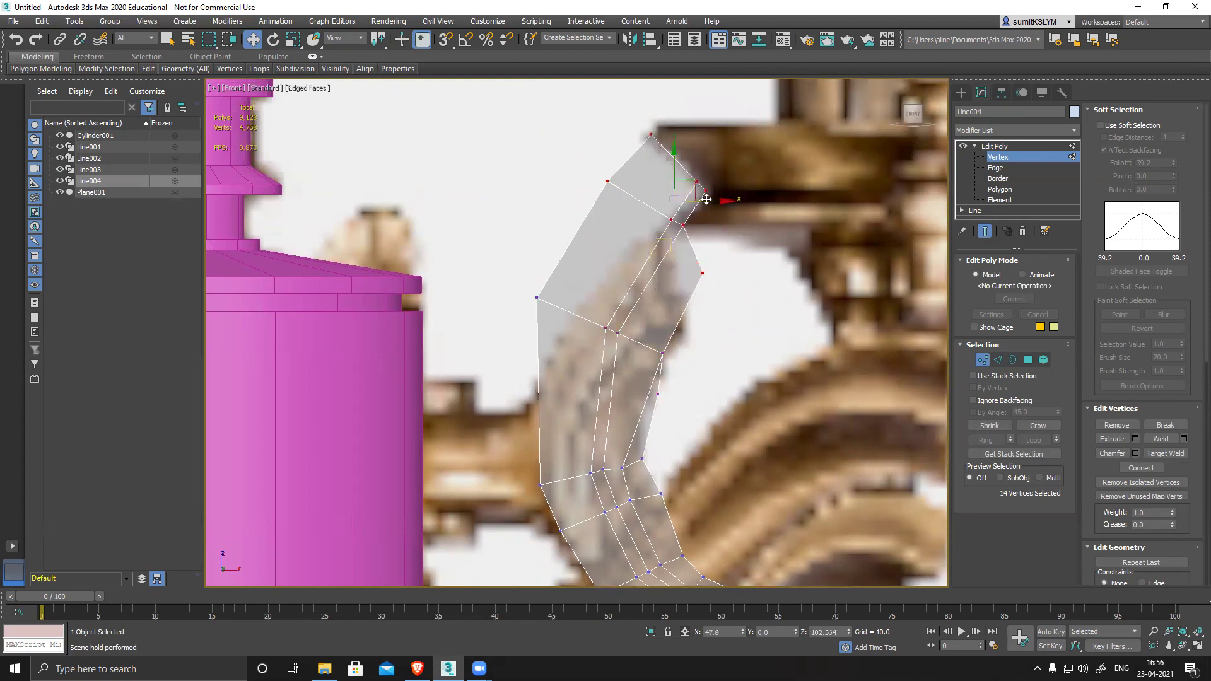
{"action": "left_click_drag", "start_coordinate": [692, 181], "coordinate": [719, 281]}
{"action": "scroll", "coordinate": [631, 257], "scroll_direction": "up", "scroll_amount": 4}
{"action": "middle_click_drag", "start_coordinate": [615, 349], "coordinate": [617, 234]}
{"action": "left_click_drag", "start_coordinate": [559, 180], "coordinate": [597, 218]}
{"action": "left_click_drag", "start_coordinate": [605, 178], "coordinate": [642, 244]}
Step: Move the column-side edge vertex below the curl's tip onto the scroll's outline
{"action": "left_click_drag", "start_coordinate": [436, 270], "coordinate": [522, 391]}
{"action": "left_click_drag", "start_coordinate": [487, 296], "coordinate": [533, 379]}
{"action": "middle_click_drag", "start_coordinate": [565, 455], "coordinate": [602, 251]}
{"action": "scroll", "coordinate": [602, 252], "scroll_direction": "down", "scroll_amount": 5}
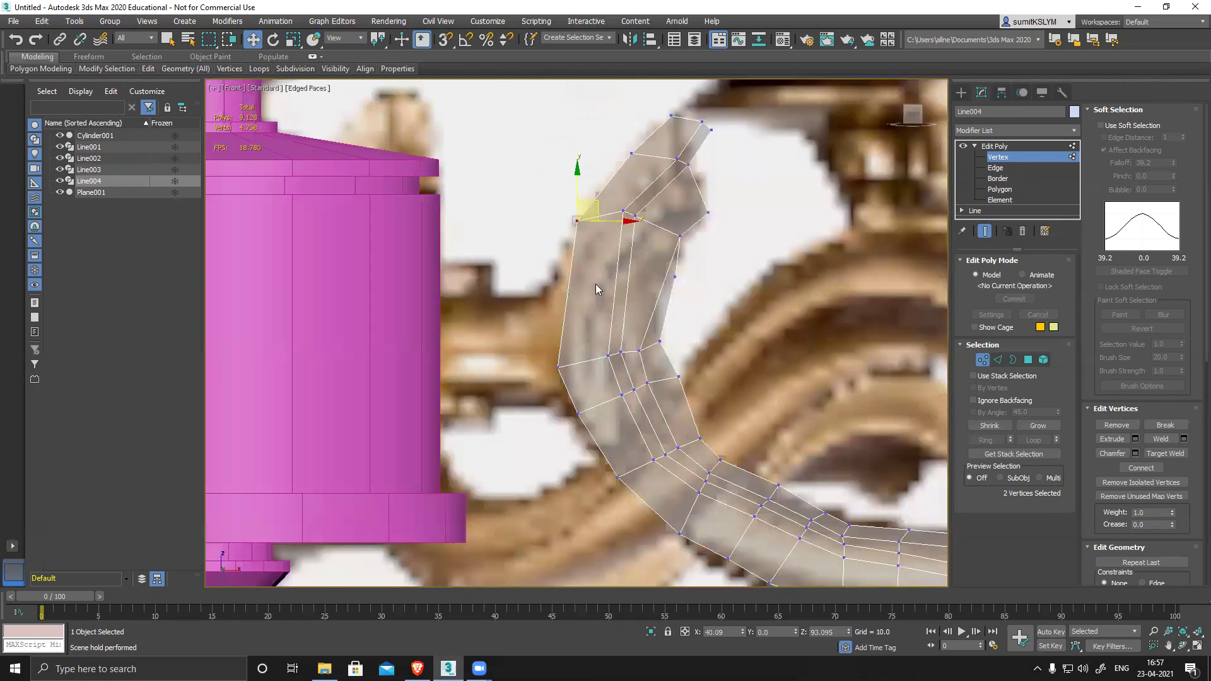
Step: Raise the column-side edge and narrow-strip vertices of the curl's middle cross-section to the reference
{"action": "left_click_drag", "start_coordinate": [585, 364], "coordinate": [564, 295]}
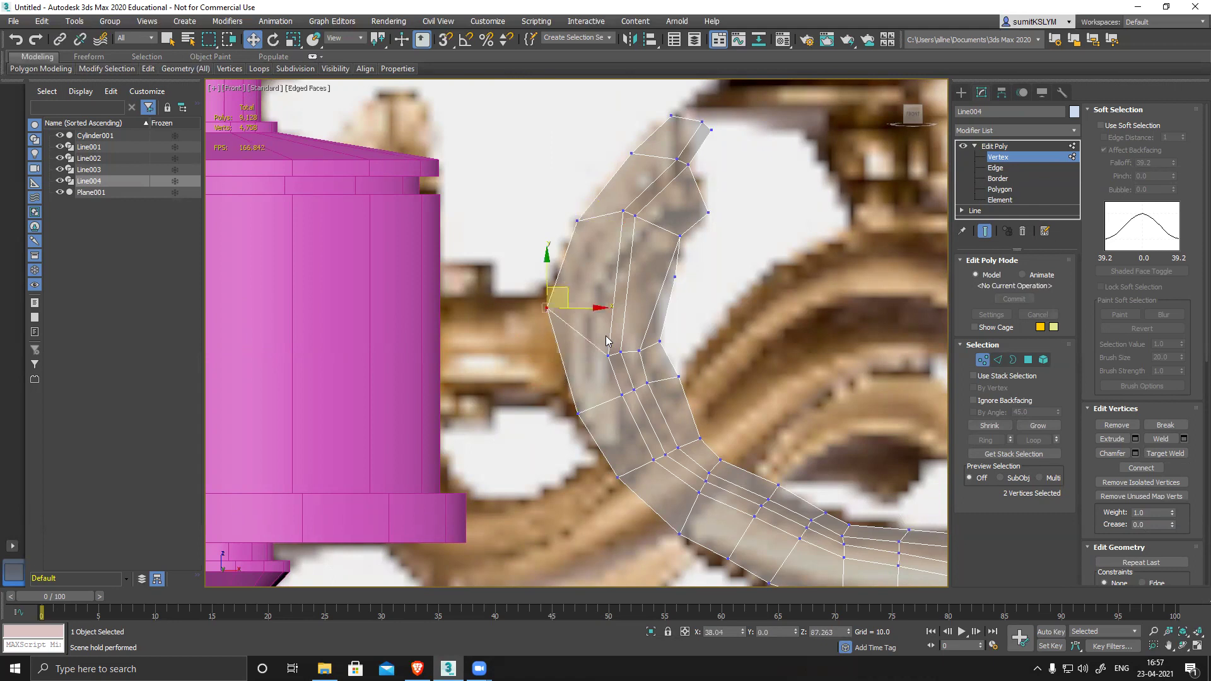
{"action": "left_click_drag", "start_coordinate": [646, 364], "coordinate": [663, 295]}
{"action": "left_click_drag", "start_coordinate": [605, 329], "coordinate": [598, 291]}
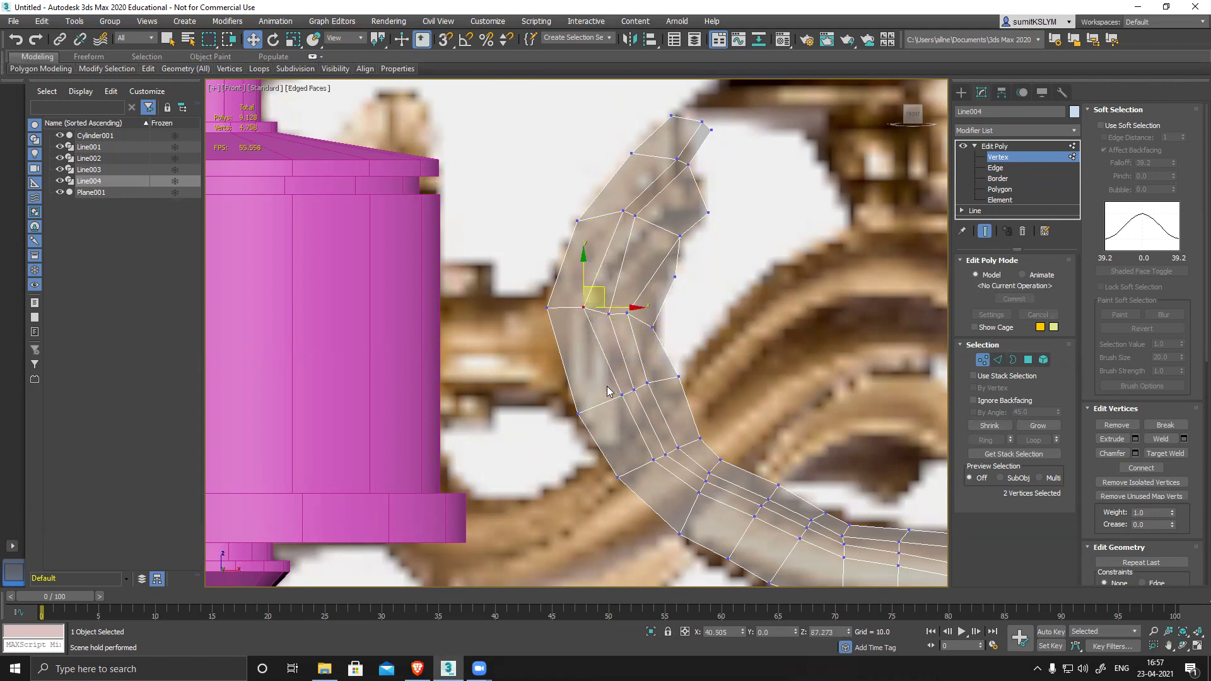
Step: Move the vertices on the curl's side away from the column onto the scroll's edge in the reference
{"action": "left_click_drag", "start_coordinate": [663, 408], "coordinate": [688, 345]}
{"action": "scroll", "coordinate": [597, 318], "scroll_direction": "up", "scroll_amount": 5}
{"action": "middle_click_drag", "start_coordinate": [746, 243], "coordinate": [725, 330]}
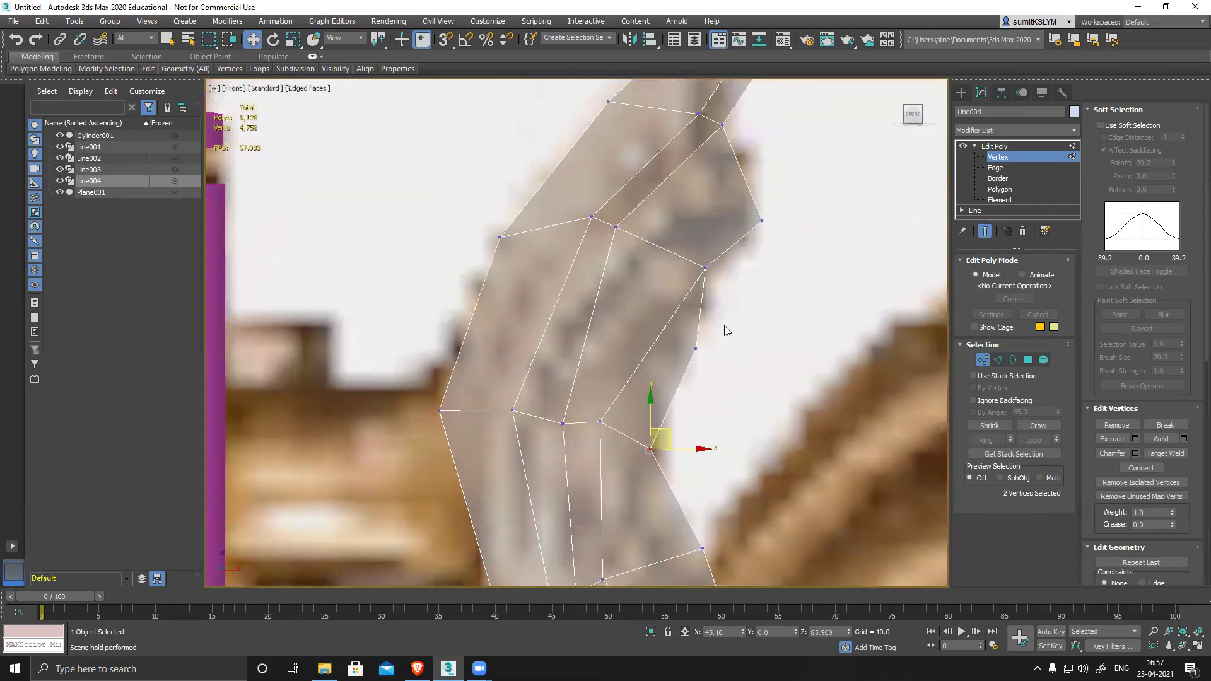
{"action": "left_click_drag", "start_coordinate": [685, 250], "coordinate": [715, 251]}
{"action": "left_click_drag", "start_coordinate": [675, 331], "coordinate": [717, 287]}
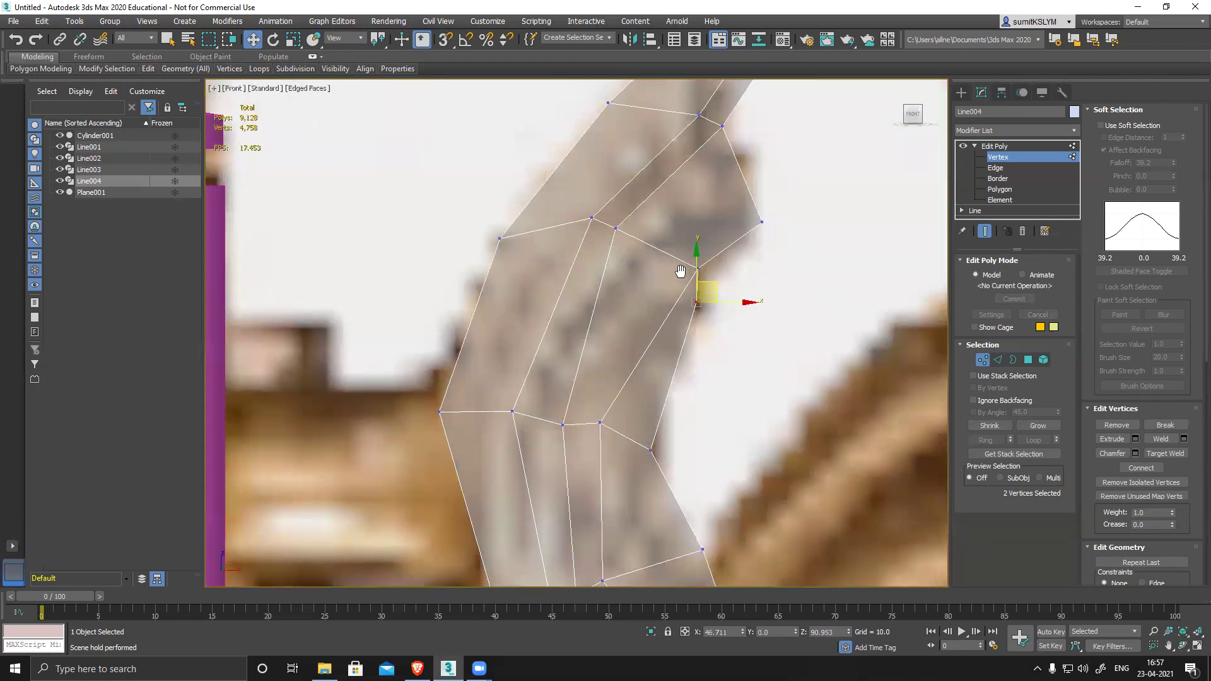
Step: Shift the narrow strip's vertices in the third cross-section from the tip toward the column and raise the step-corner vertex beside them
{"action": "middle_click_drag", "start_coordinate": [583, 198], "coordinate": [583, 267]}
{"action": "mouse_move", "coordinate": [583, 266]}
{"action": "left_mouse_down"}
{"action": "mouse_move", "coordinate": [642, 302]}
{"action": "mouse_move", "coordinate": [611, 275]}
{"action": "left_mouse_up"}
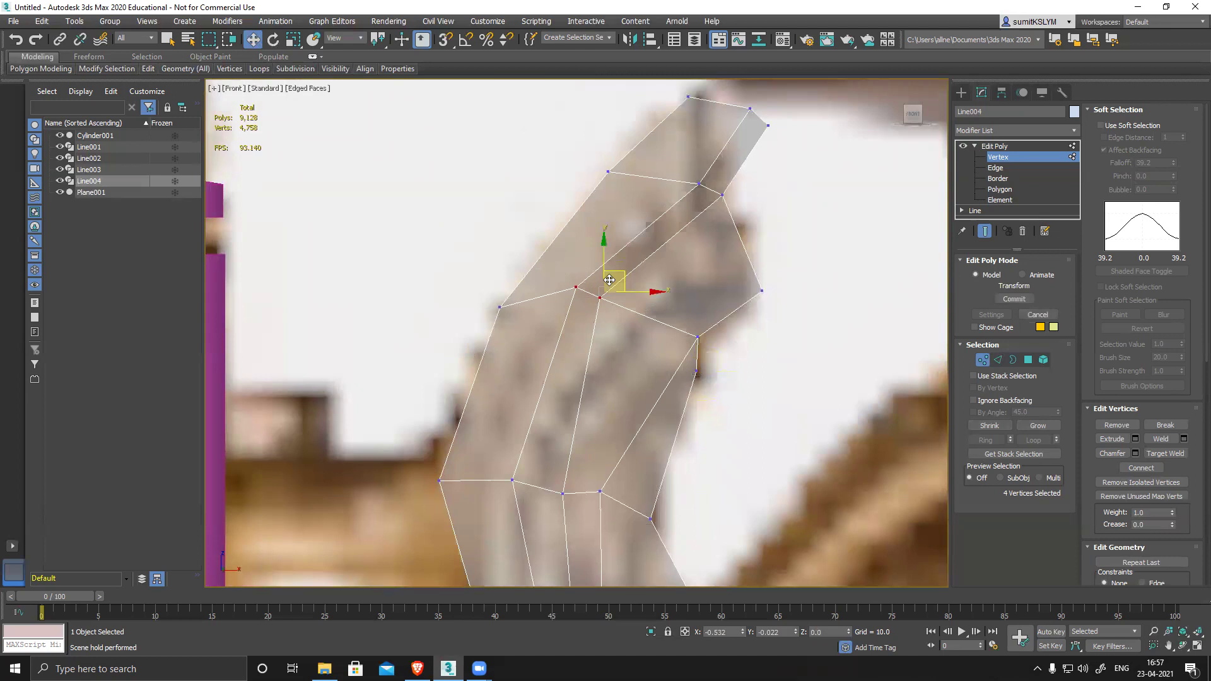
{"action": "left_click_drag", "start_coordinate": [715, 346], "coordinate": [703, 298]}
Step: Lower the narrow-strip vertices just below the tip toward the column and raise the step's outer vertices to follow the reference outline
{"action": "middle_click_drag", "start_coordinate": [749, 268], "coordinate": [740, 336]}
{"action": "mouse_move", "coordinate": [739, 338]}
{"action": "left_mouse_down"}
{"action": "mouse_move", "coordinate": [767, 375]}
{"action": "mouse_move", "coordinate": [757, 289]}
{"action": "mouse_move", "coordinate": [749, 350]}
{"action": "left_mouse_up"}
{"action": "left_click_drag", "start_coordinate": [700, 256], "coordinate": [748, 288]}
{"action": "left_click_drag", "start_coordinate": [667, 236], "coordinate": [741, 288]}
{"action": "left_click_drag", "start_coordinate": [720, 240], "coordinate": [693, 262]}
{"action": "left_click_drag", "start_coordinate": [725, 318], "coordinate": [761, 267]}
{"action": "left_click_drag", "start_coordinate": [696, 409], "coordinate": [717, 467]}
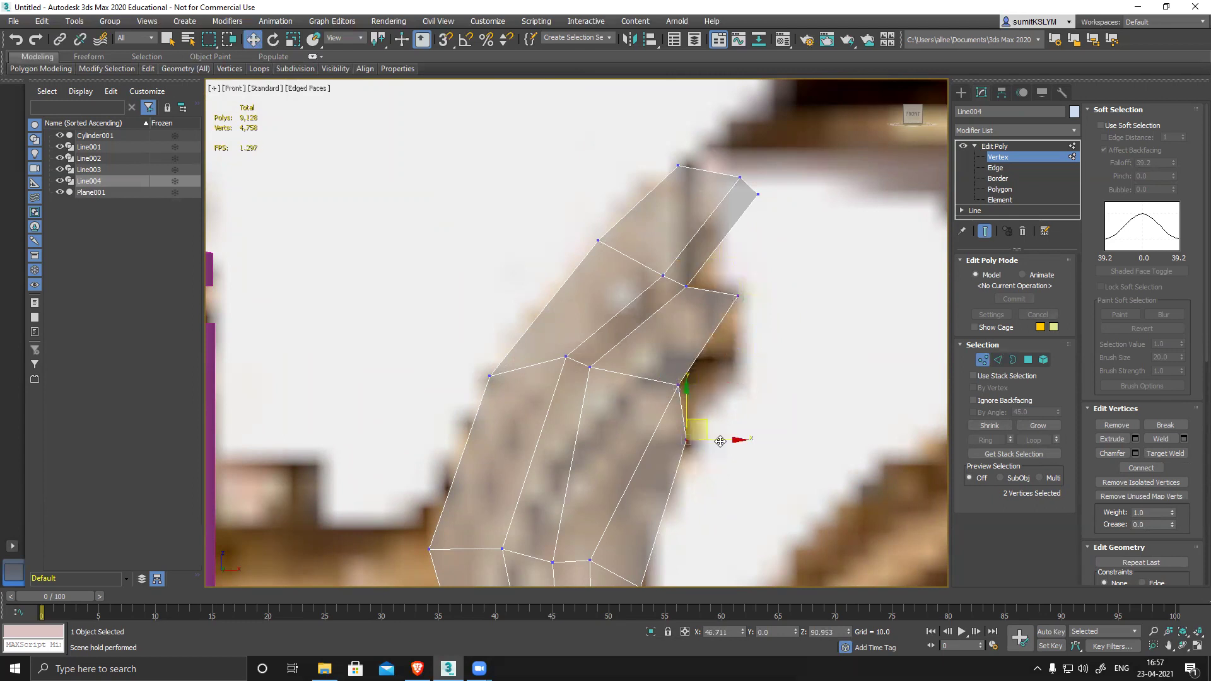
Step: Move the third cross-section's narrow strip away from the column, and lower the tip's strip vertices toward the column
{"action": "left_click_drag", "start_coordinate": [708, 426], "coordinate": [617, 392]}
{"action": "left_click_drag", "start_coordinate": [547, 342], "coordinate": [634, 352], "text": "ctrl"}
{"action": "middle_click_drag", "start_coordinate": [706, 246], "coordinate": [681, 307]}
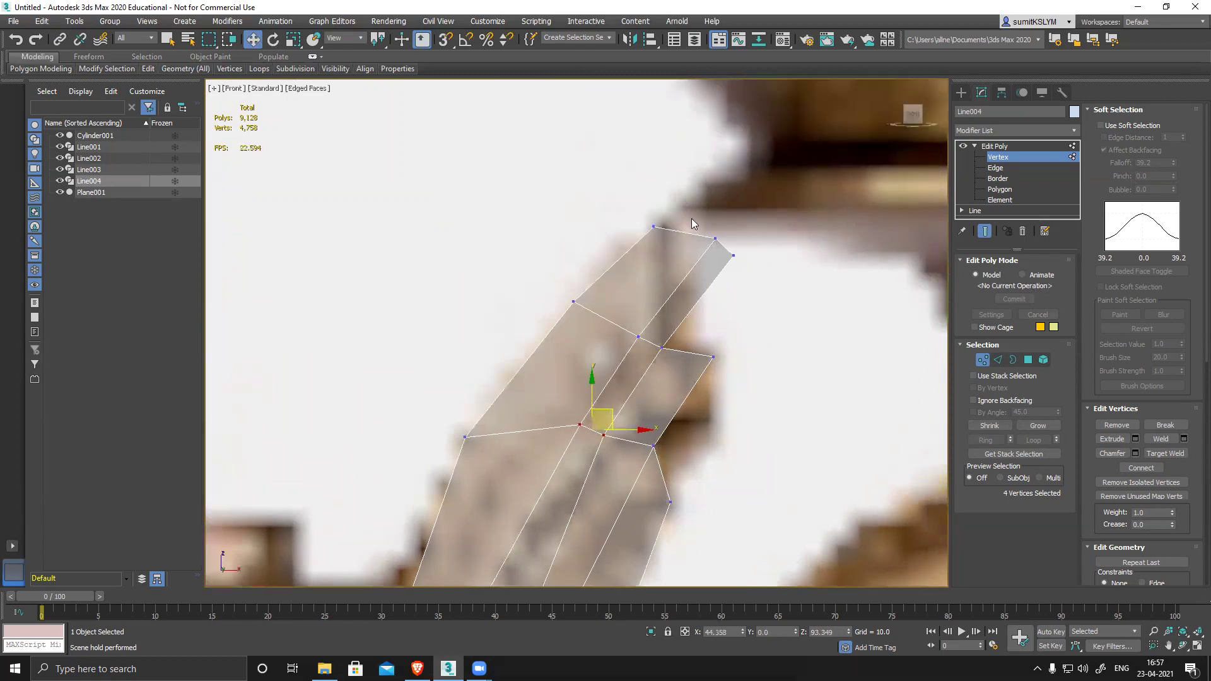
{"action": "left_click_drag", "start_coordinate": [755, 270], "coordinate": [702, 330]}
{"action": "scroll", "coordinate": [700, 332], "scroll_direction": "down", "scroll_amount": 6}
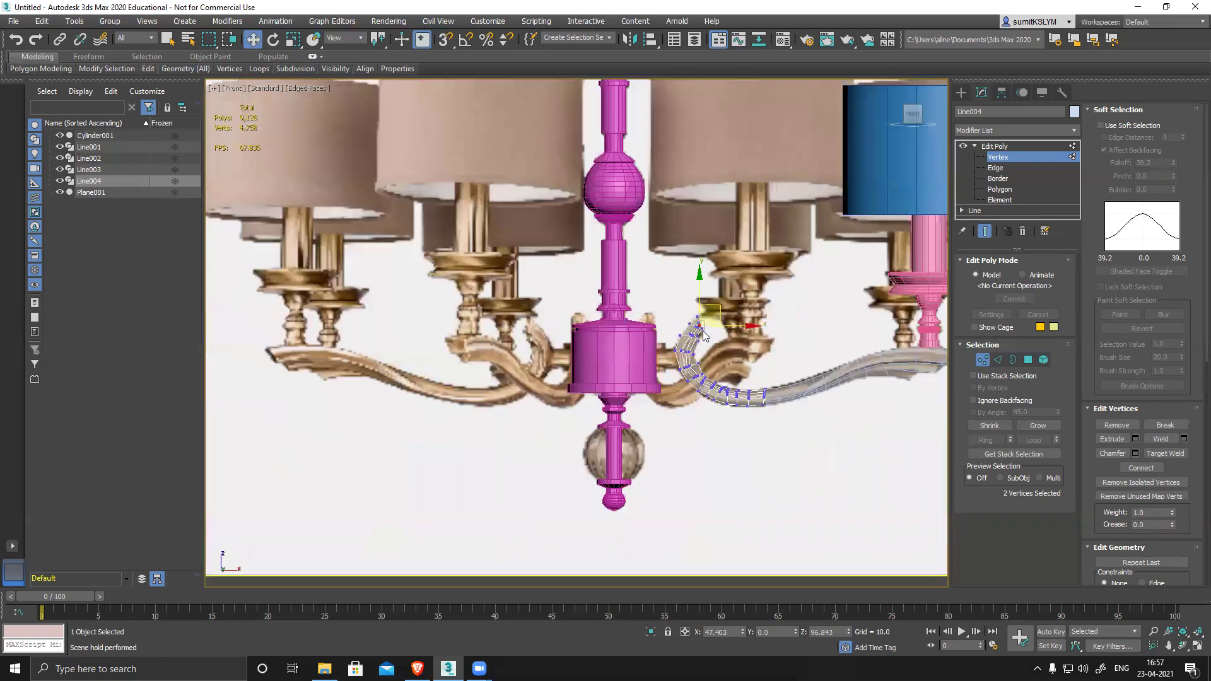
Step: Move the edge vertex on the inside of the curl's lower bend down and toward the column
{"action": "scroll", "coordinate": [690, 364], "scroll_direction": "up", "scroll_amount": 7}
{"action": "left_click", "coordinate": [645, 306]}
{"action": "left_click_drag", "start_coordinate": [664, 289], "coordinate": [646, 303]}
{"action": "middle_click_drag", "start_coordinate": [600, 334], "coordinate": [621, 362]}
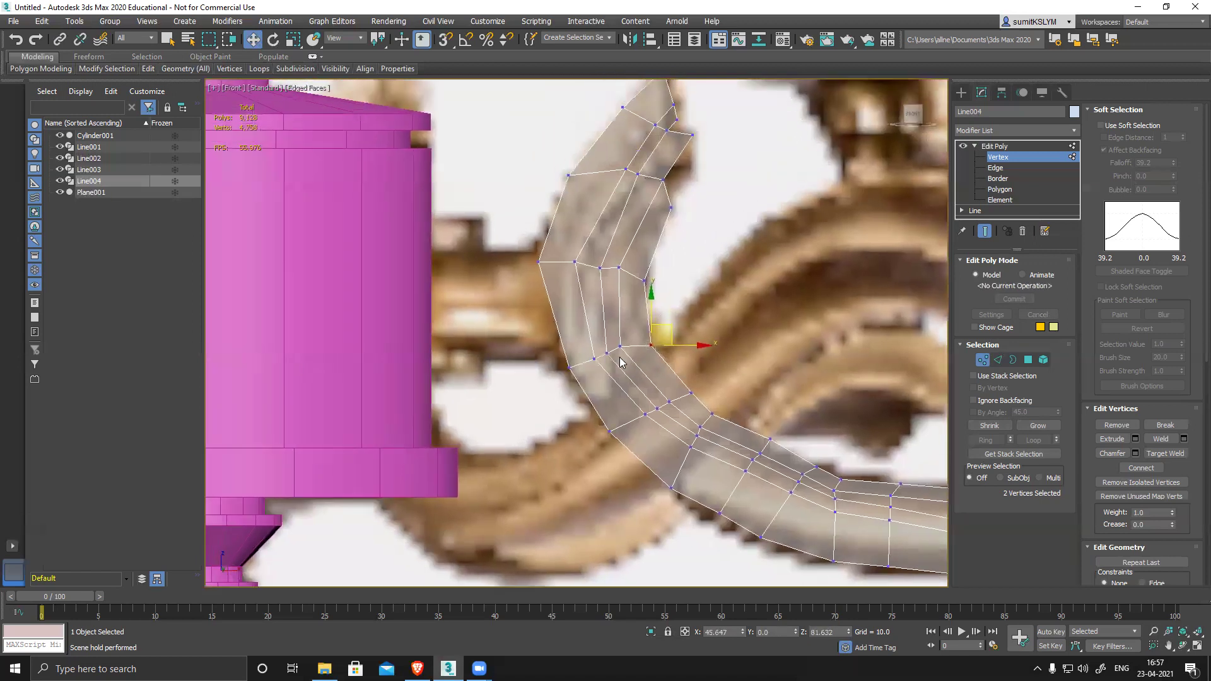
Step: Shift the column-side strip vertex of the cross-section nearest the column slightly away from the column
{"action": "middle_click_drag", "start_coordinate": [598, 298], "coordinate": [633, 372]}
{"action": "scroll", "coordinate": [634, 371], "scroll_direction": "up", "scroll_amount": 2}
{"action": "left_click_drag", "start_coordinate": [578, 311], "coordinate": [630, 305]}
{"action": "middle_click_drag", "start_coordinate": [628, 359], "coordinate": [627, 343]}
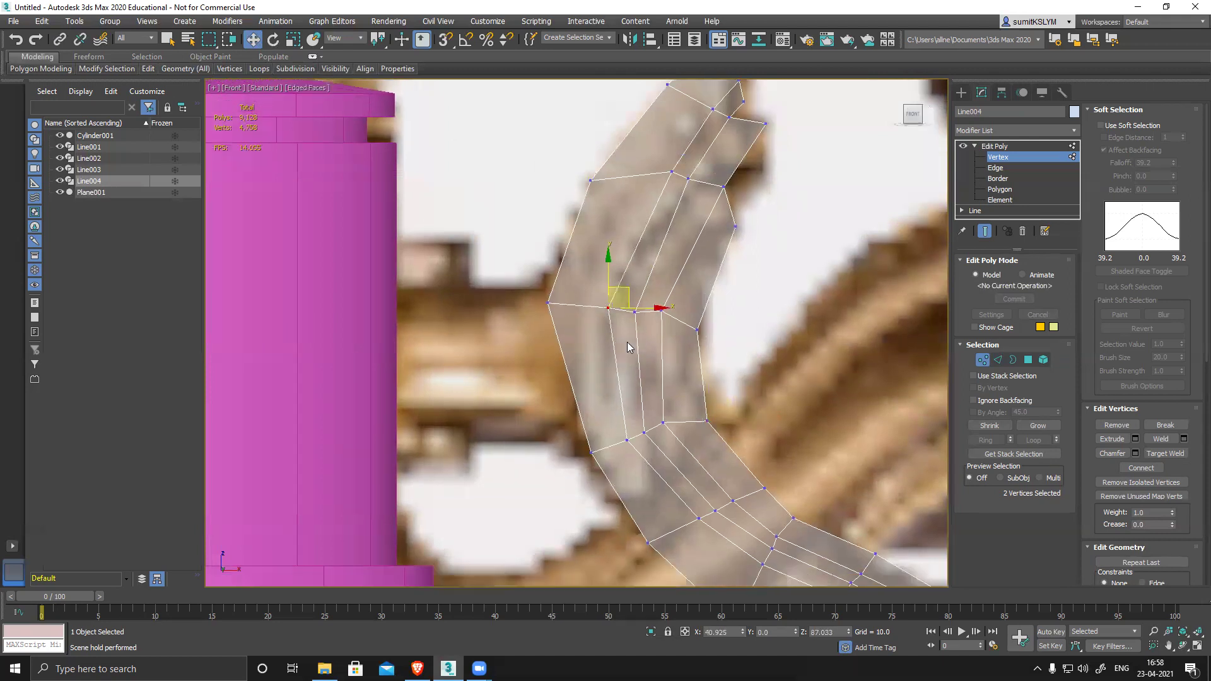
Step: Widen the narrow strip in the two cross-sections below the tip by moving its column-side vertices toward the column
{"action": "left_click", "coordinate": [672, 172]}
{"action": "left_click_drag", "start_coordinate": [689, 154], "coordinate": [658, 154]}
{"action": "middle_click_drag", "start_coordinate": [702, 92], "coordinate": [671, 215]}
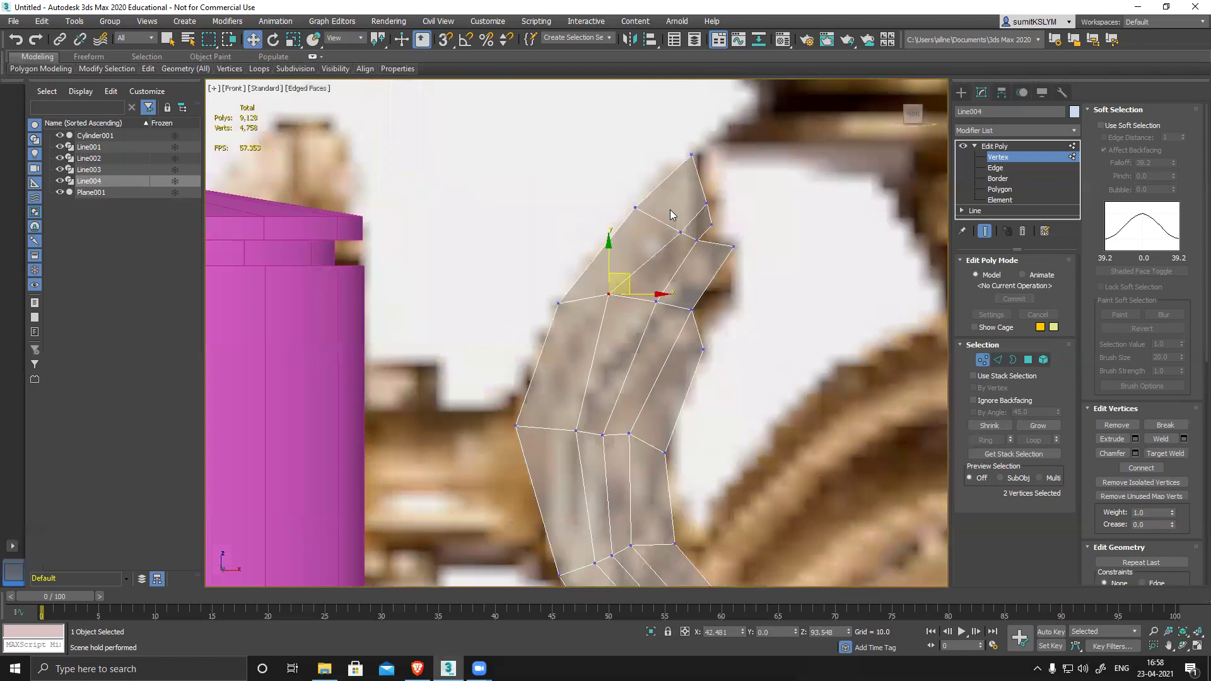
{"action": "left_click", "coordinate": [682, 236]}
{"action": "left_click_drag", "start_coordinate": [699, 211], "coordinate": [681, 200]}
{"action": "middle_click_drag", "start_coordinate": [643, 335], "coordinate": [687, 274]}
{"action": "scroll", "coordinate": [617, 378], "scroll_direction": "down", "scroll_amount": 6}
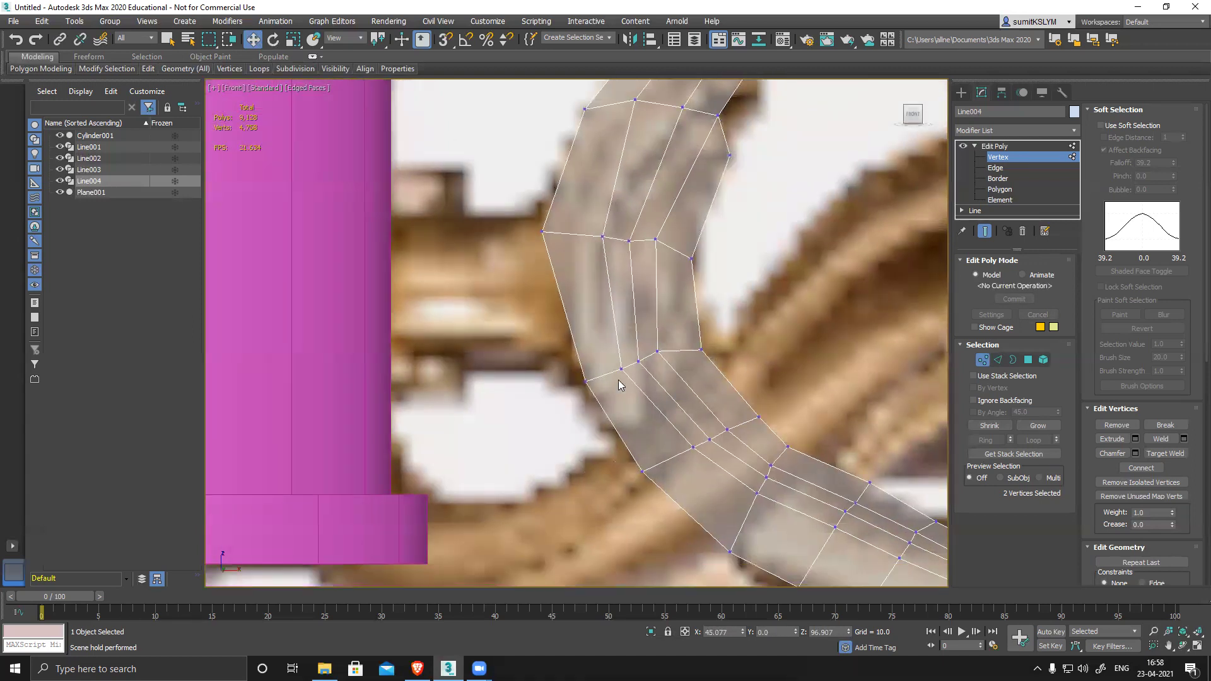
{"action": "scroll", "coordinate": [696, 385], "scroll_direction": "up", "scroll_amount": 8}
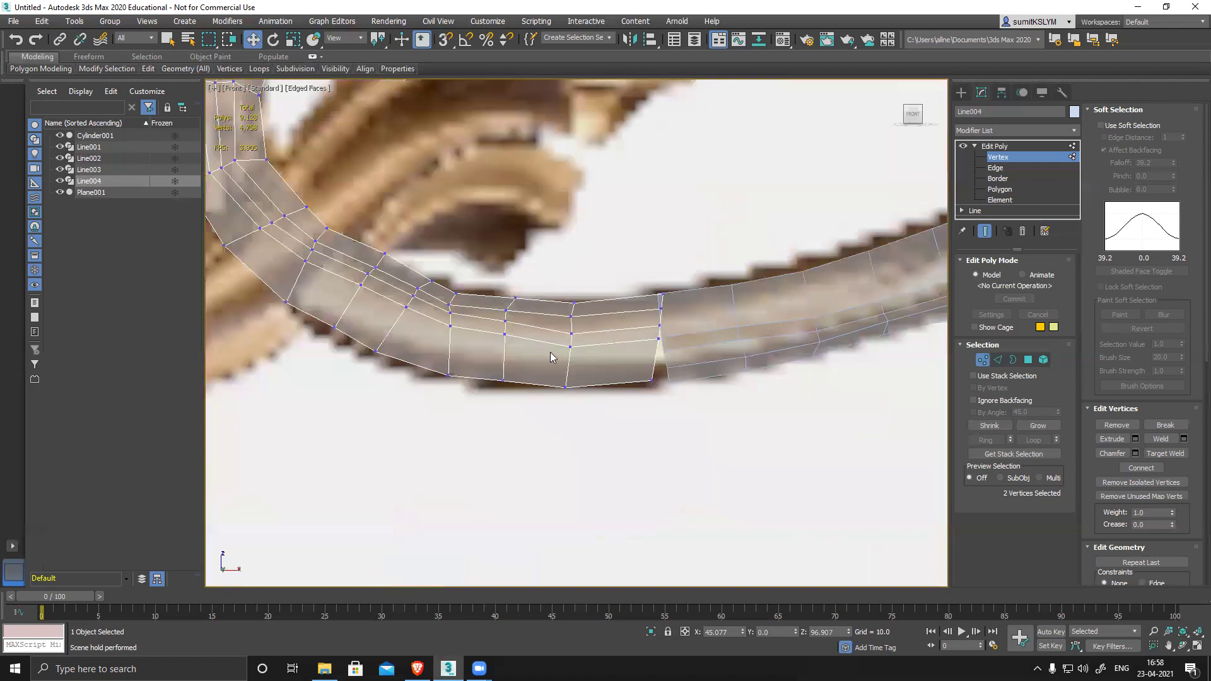
Step: Adjust the inner profile vertices on the lower bend of the curved chandelier arm to follow the reference image
{"action": "middle_click_drag", "start_coordinate": [467, 317], "coordinate": [652, 354]}
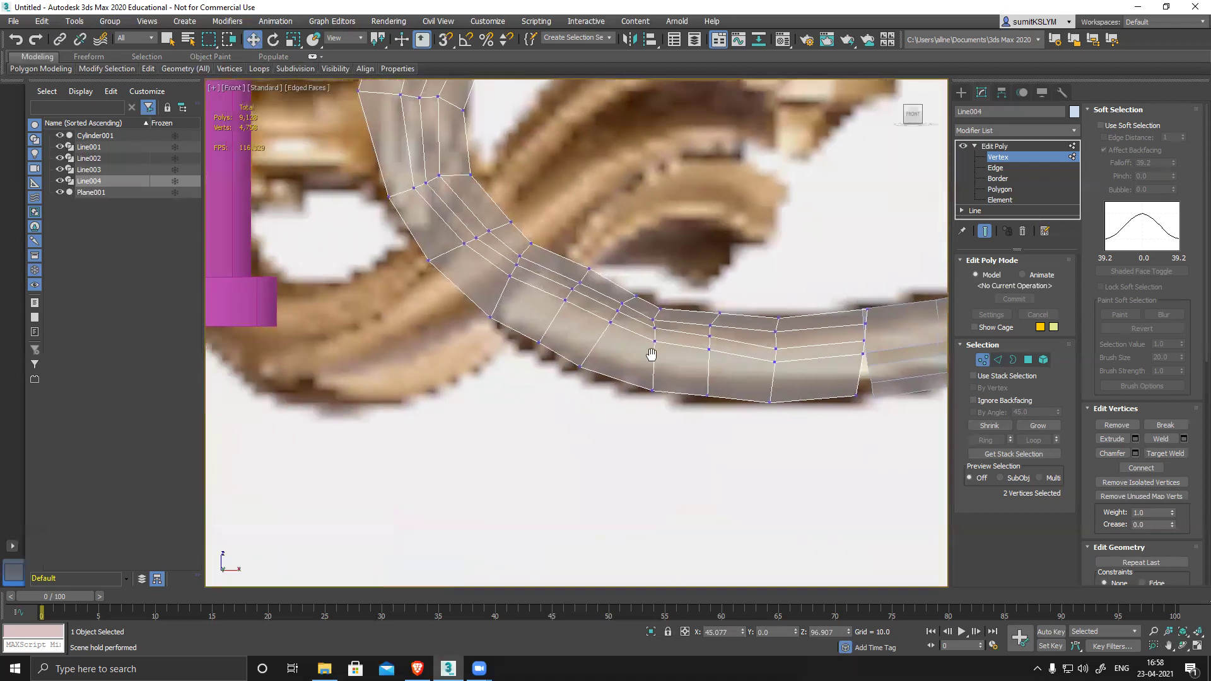
{"action": "left_click_drag", "start_coordinate": [603, 318], "coordinate": [580, 286]}
{"action": "left_click", "coordinate": [538, 342], "text": "ctrl"}
{"action": "middle_click_drag", "start_coordinate": [651, 330], "coordinate": [666, 355]}
{"action": "scroll", "coordinate": [626, 345], "scroll_direction": "up", "scroll_amount": 2}
{"action": "mouse_move", "coordinate": [625, 284]}
{"action": "left_mouse_down"}
{"action": "mouse_move", "coordinate": [641, 305]}
{"action": "mouse_move", "coordinate": [637, 278]}
{"action": "left_mouse_up"}
{"action": "middle_click_drag", "start_coordinate": [751, 328], "coordinate": [705, 322]}
Step: Leave vertex editing and attach the adjoining arm piece Line003 to Line004
{"action": "left_click", "coordinate": [1035, 157]}
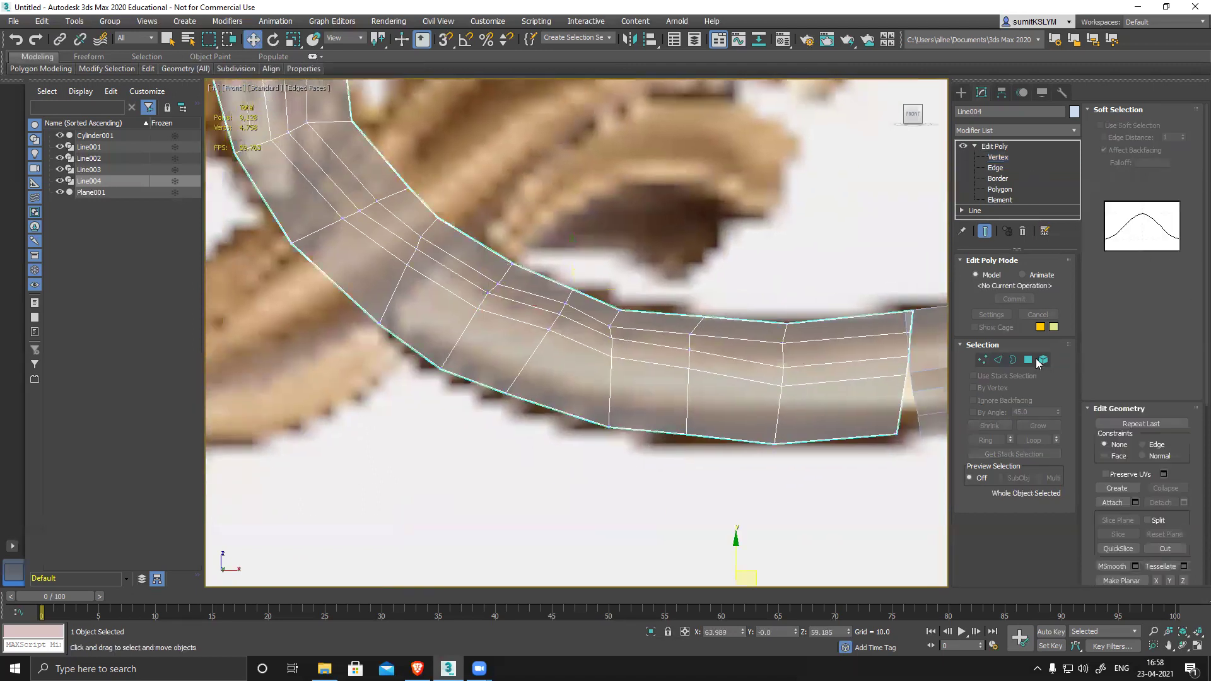
{"action": "left_click", "coordinate": [1112, 503]}
{"action": "left_click", "coordinate": [928, 377]}
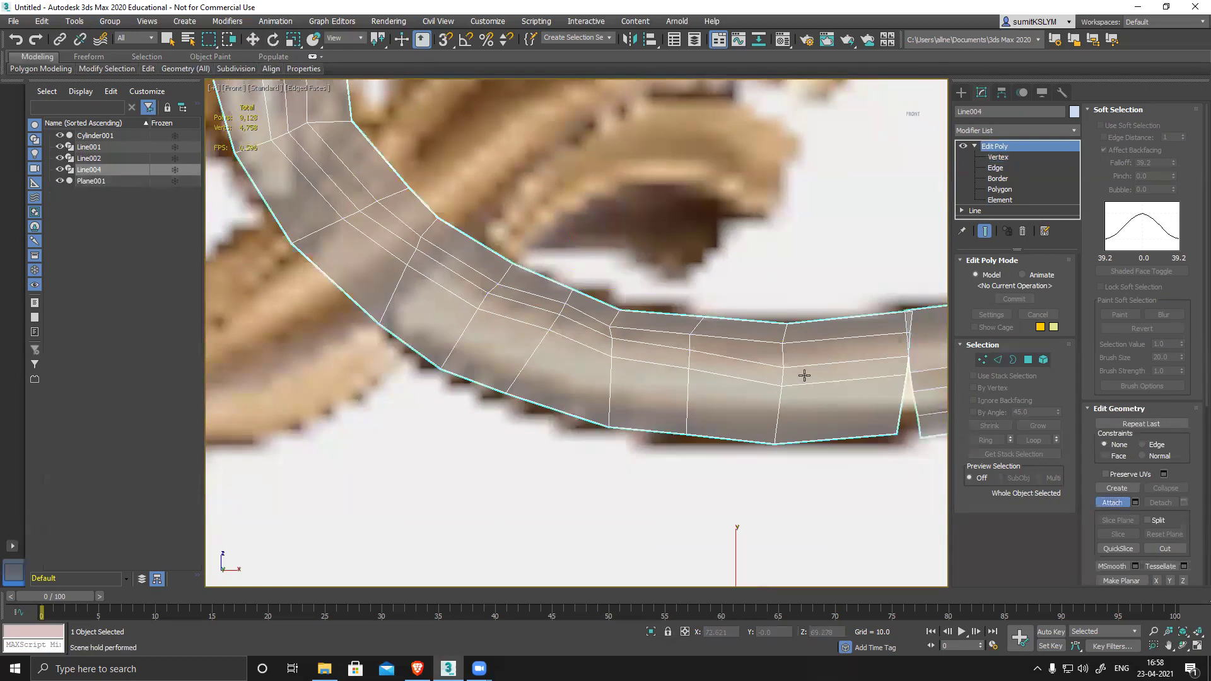
{"action": "middle_click_drag", "start_coordinate": [860, 454], "coordinate": [676, 422]}
{"action": "scroll", "coordinate": [725, 436], "scroll_direction": "down", "scroll_amount": 2}
{"action": "right_click", "coordinate": [820, 474]}
Step: Target weld the lower seam vertices where the two attached arm pieces meet
{"action": "scroll", "coordinate": [694, 346], "scroll_direction": "up", "scroll_amount": 2}
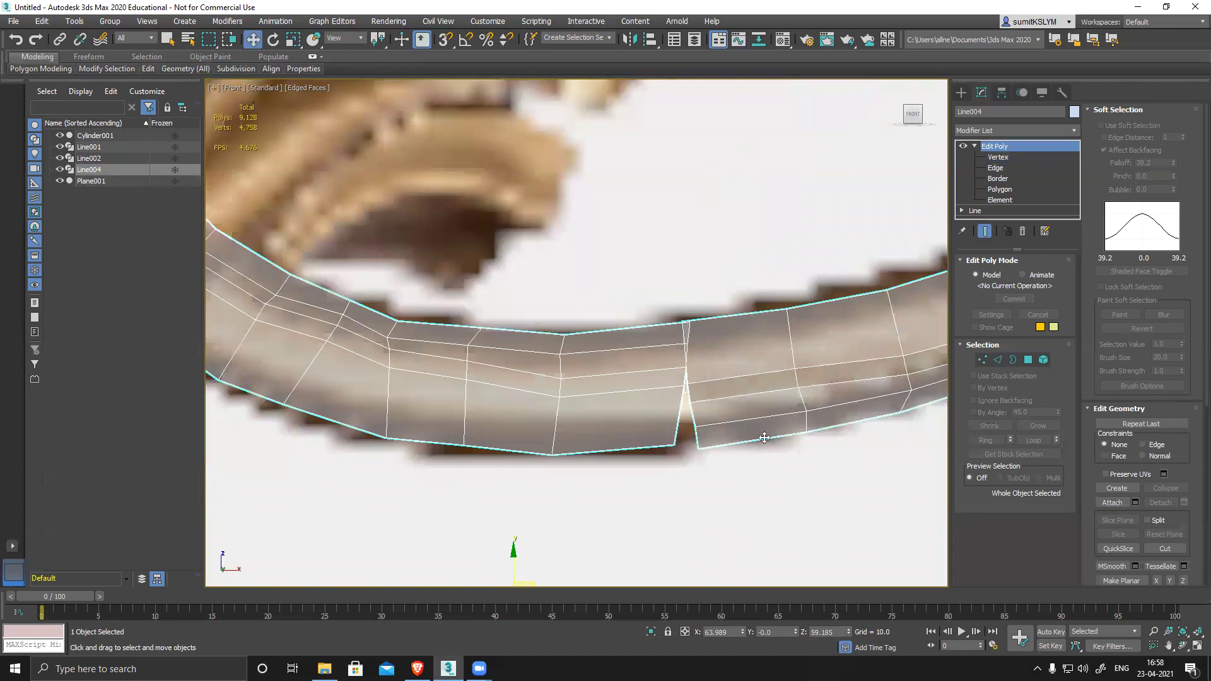
{"action": "left_click", "coordinate": [983, 360]}
{"action": "left_click_drag", "start_coordinate": [734, 470], "coordinate": [733, 467]}
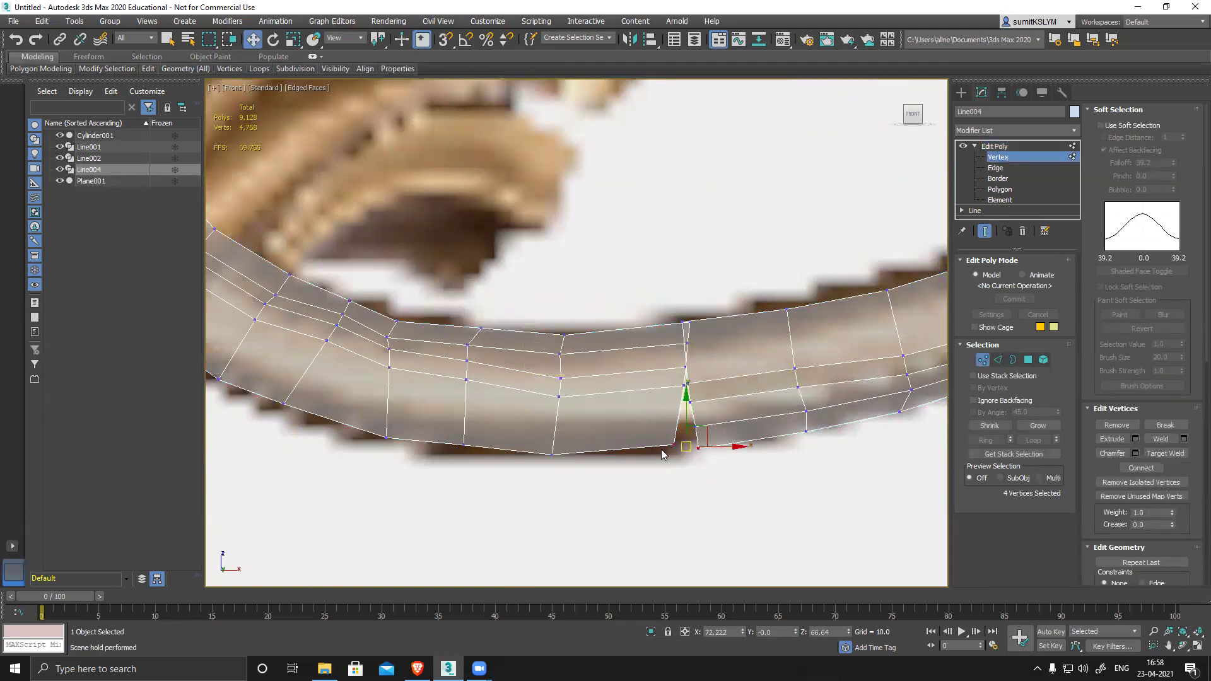
{"action": "scroll", "coordinate": [1152, 546], "scroll_direction": "down", "scroll_amount": 1}
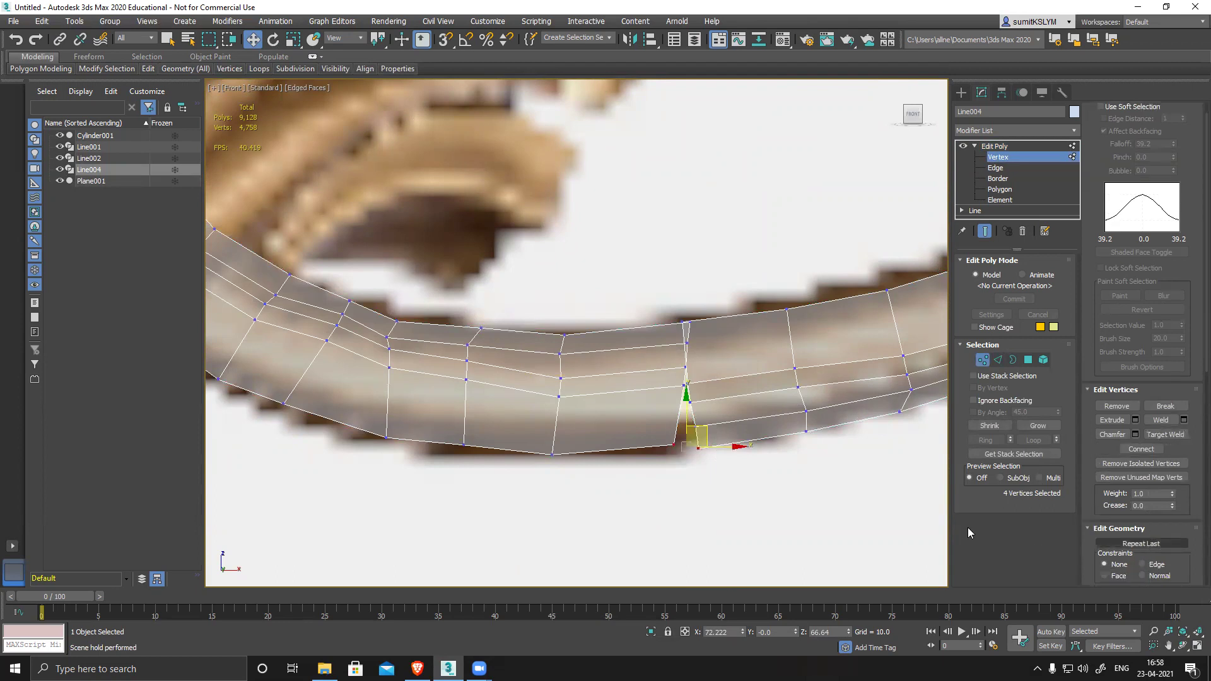
{"action": "mouse_move", "coordinate": [775, 440]}
{"action": "middle_mouse_down", "text": "alt"}
{"action": "mouse_move", "coordinate": [724, 336]}
{"action": "mouse_move", "coordinate": [724, 437]}
{"action": "mouse_move", "coordinate": [763, 419]}
{"action": "mouse_move", "coordinate": [707, 404]}
{"action": "mouse_move", "coordinate": [750, 438]}
{"action": "middle_mouse_up", "text": "alt"}
{"action": "left_click", "coordinate": [710, 404]}
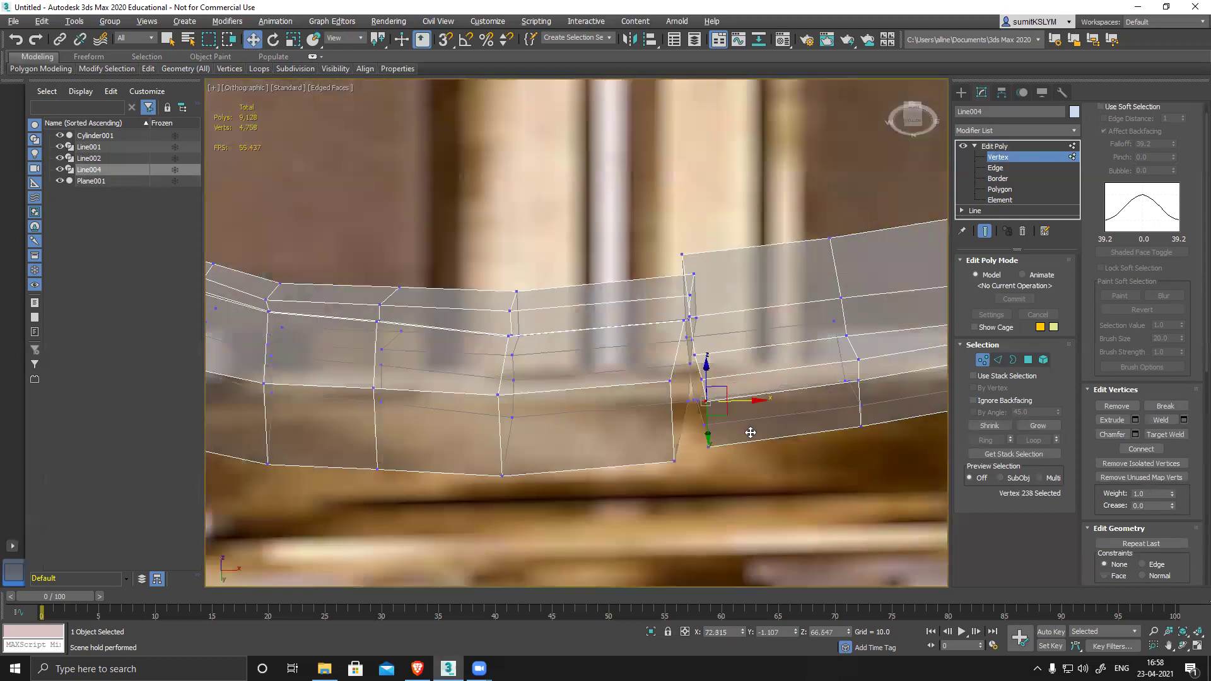
{"action": "left_click", "coordinate": [1165, 434]}
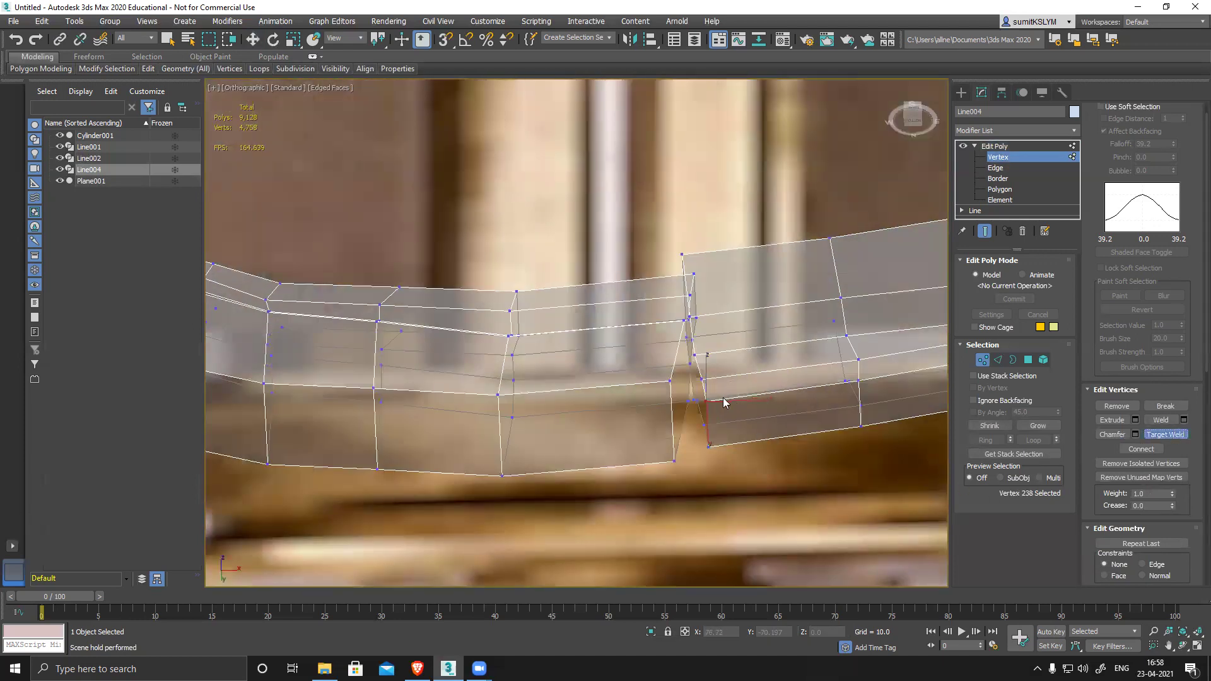
{"action": "left_click", "coordinate": [669, 380]}
{"action": "left_click", "coordinate": [671, 459]}
Step: Target weld the top and middle vertices on the front side of the seam between the arm pieces
{"action": "middle_click_drag", "start_coordinate": [716, 411], "coordinate": [639, 245], "text": "alt"}
{"action": "left_click", "coordinate": [691, 273]}
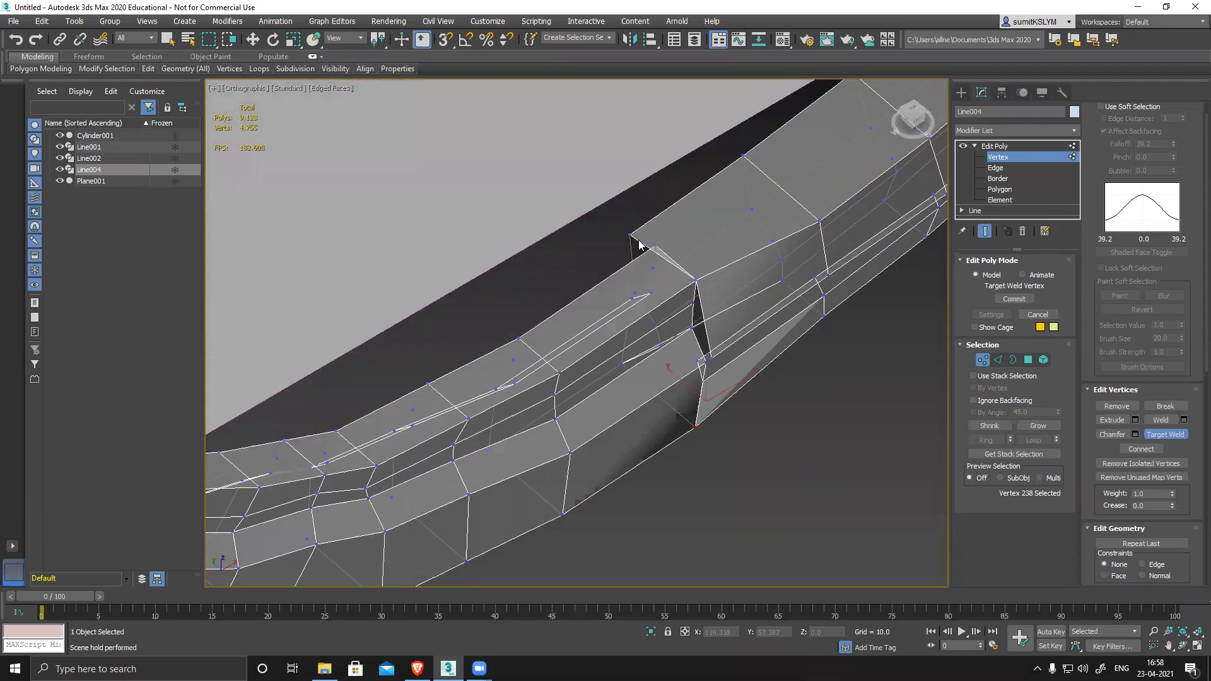
{"action": "left_click", "coordinate": [656, 247]}
{"action": "middle_click_drag", "start_coordinate": [704, 294], "coordinate": [695, 369], "text": "alt"}
{"action": "left_click", "coordinate": [682, 292]}
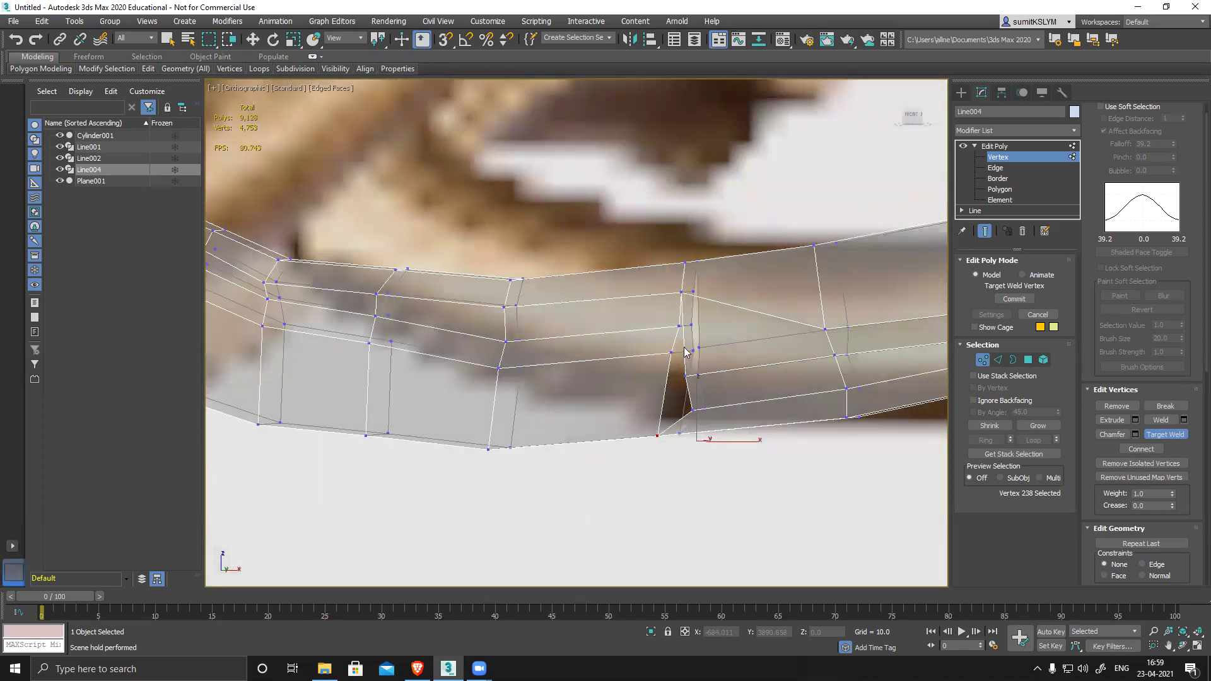
{"action": "left_click", "coordinate": [677, 324]}
{"action": "left_click", "coordinate": [668, 354]}
Step: Leave target welding and hide every object except the arm
{"action": "middle_click_drag", "start_coordinate": [727, 336], "coordinate": [796, 322], "text": "alt"}
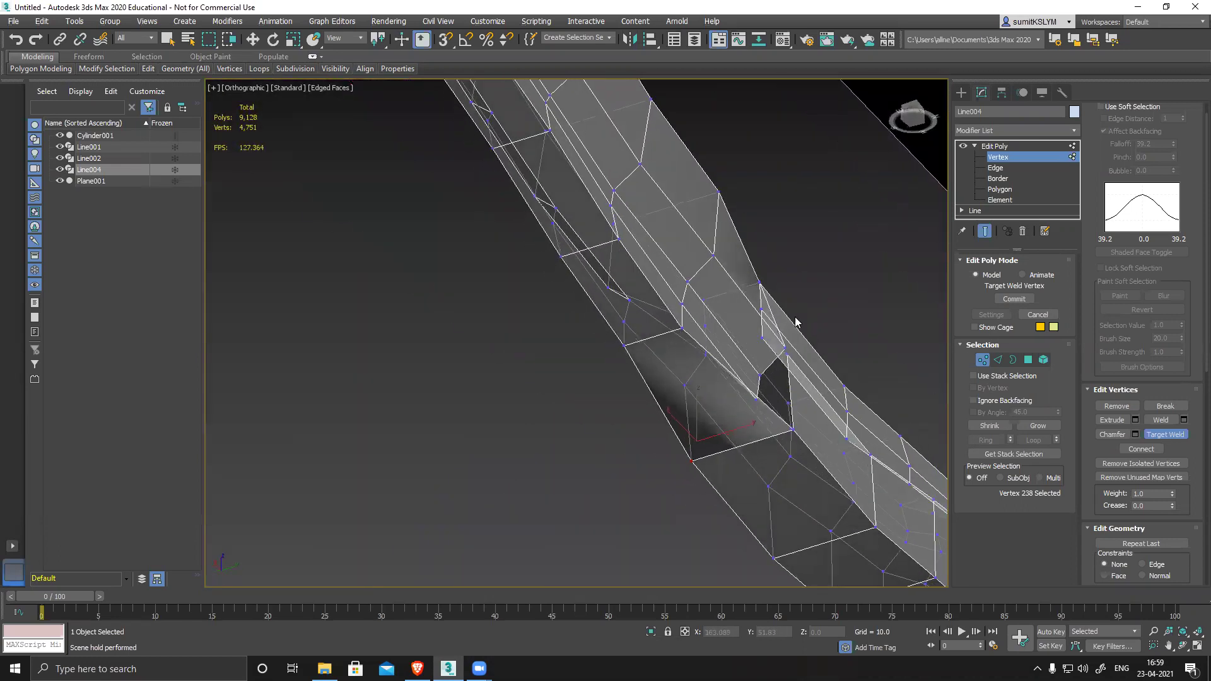
{"action": "middle_click_drag", "start_coordinate": [769, 364], "coordinate": [773, 333], "text": "alt"}
{"action": "right_click", "coordinate": [773, 333]}
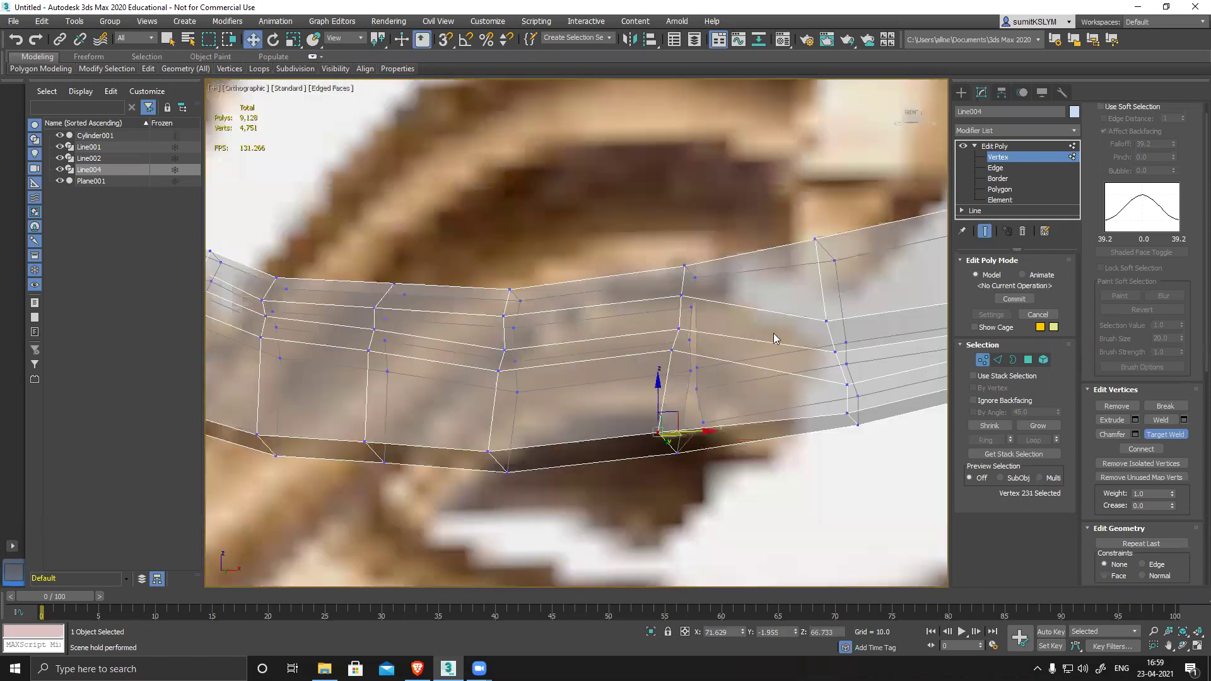
{"action": "right_click", "coordinate": [651, 322]}
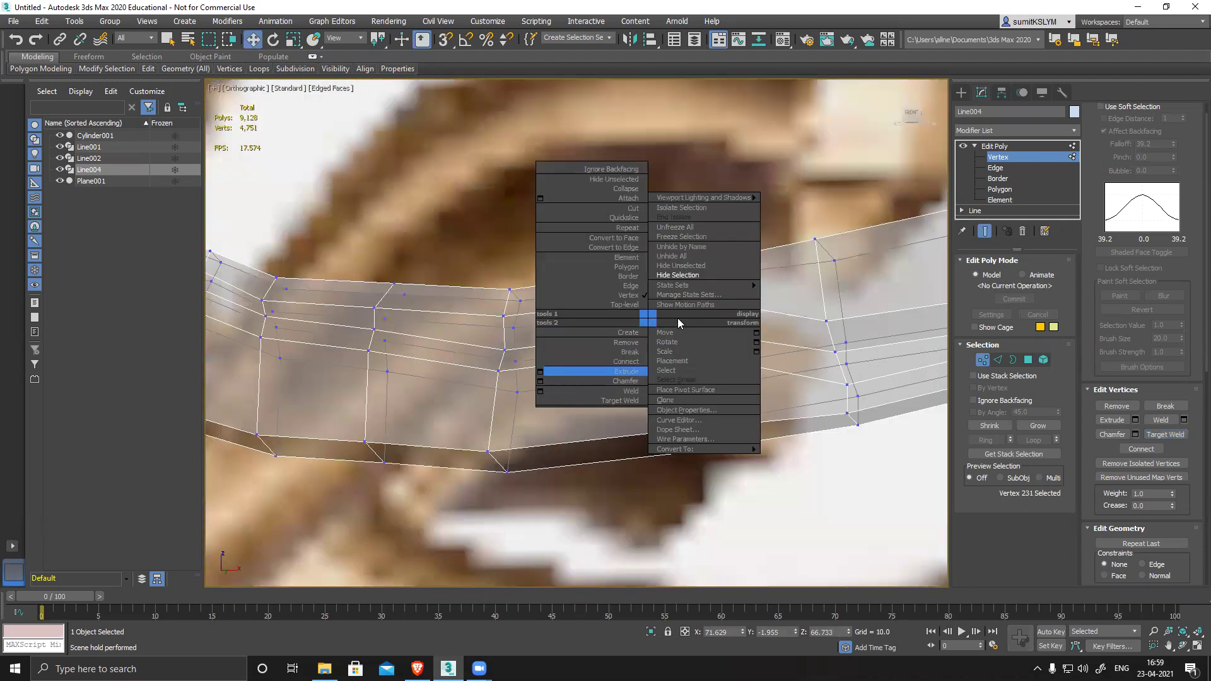
{"action": "left_click", "coordinate": [680, 272]}
Step: Target weld the remaining open vertices on the back side of the seam to close the gap
{"action": "middle_click_drag", "start_coordinate": [762, 346], "coordinate": [631, 379], "text": "alt"}
{"action": "left_click", "coordinate": [1176, 438]}
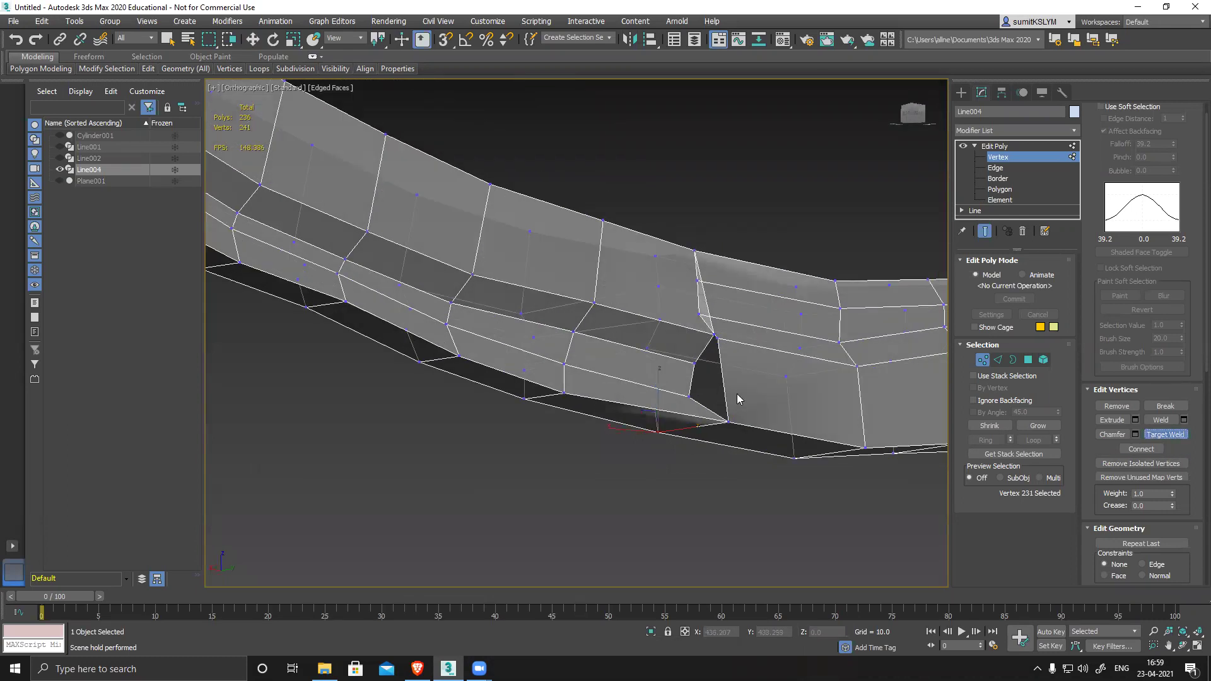
{"action": "middle_click_drag", "start_coordinate": [722, 373], "coordinate": [635, 378], "text": "alt"}
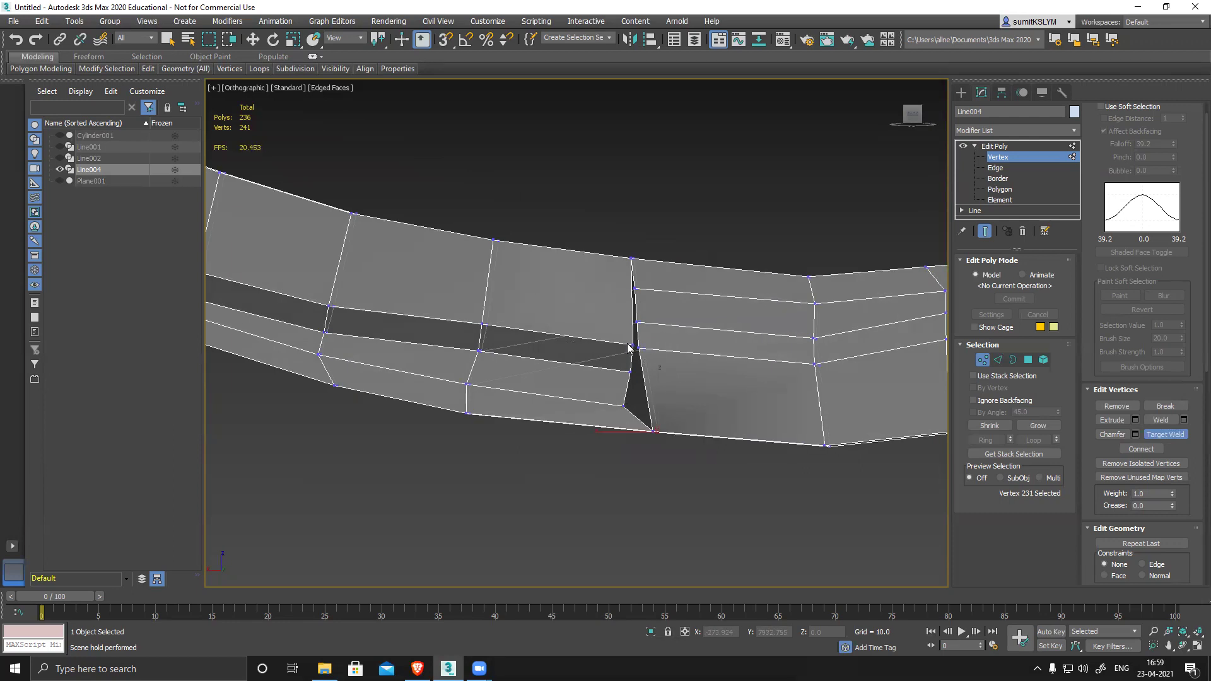
{"action": "left_click", "coordinate": [634, 289]}
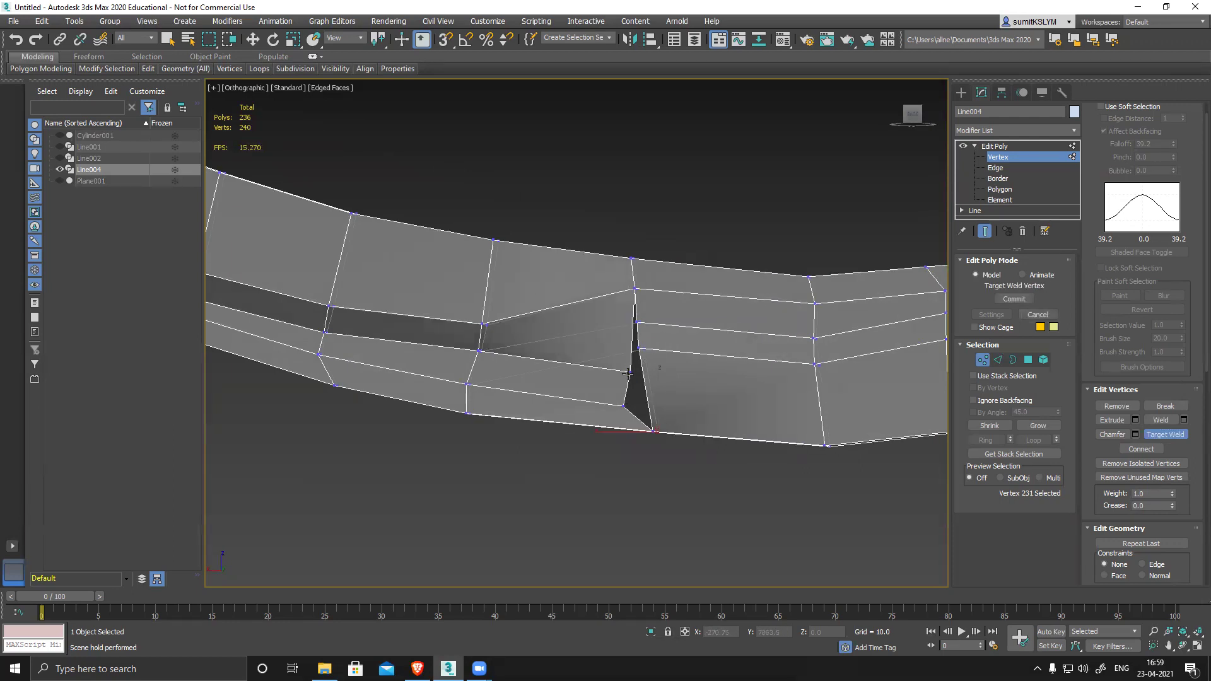
{"action": "left_click", "coordinate": [632, 323]}
{"action": "left_click", "coordinate": [625, 406]}
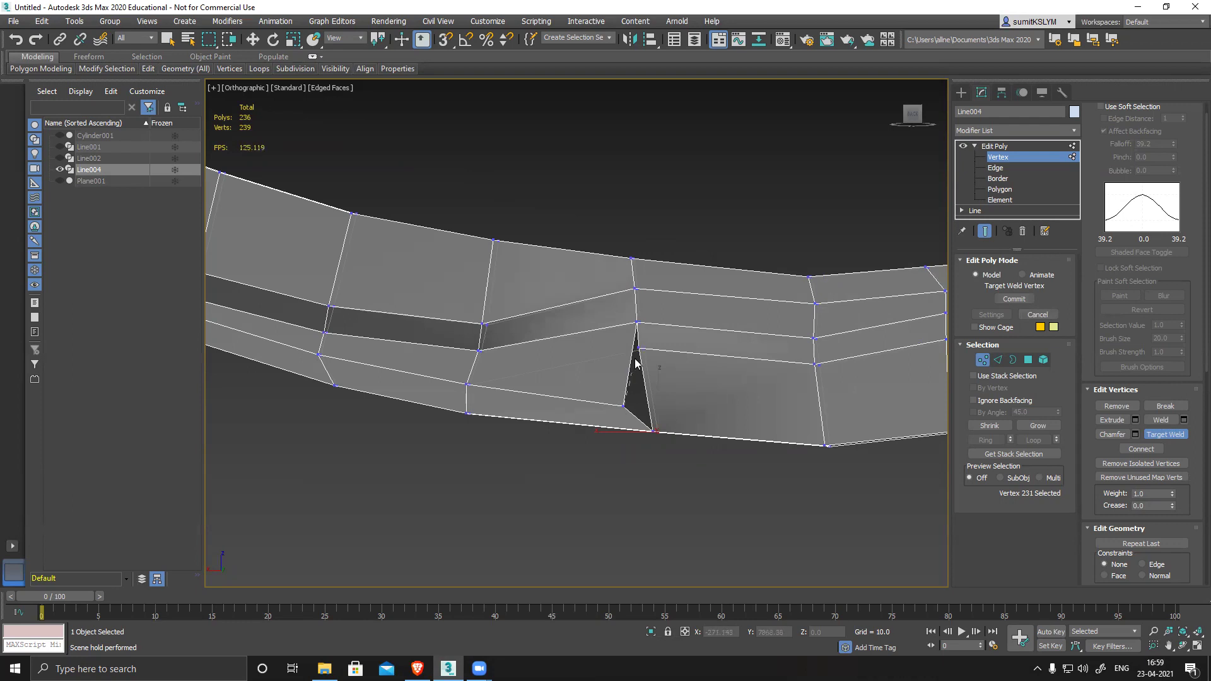
{"action": "left_click", "coordinate": [636, 323]}
{"action": "key", "text": "w"}
{"action": "mouse_move", "coordinate": [596, 336]}
{"action": "middle_mouse_down", "text": "alt"}
{"action": "mouse_move", "coordinate": [627, 360]}
{"action": "mouse_move", "coordinate": [908, 351]}
{"action": "middle_mouse_up", "text": "alt"}
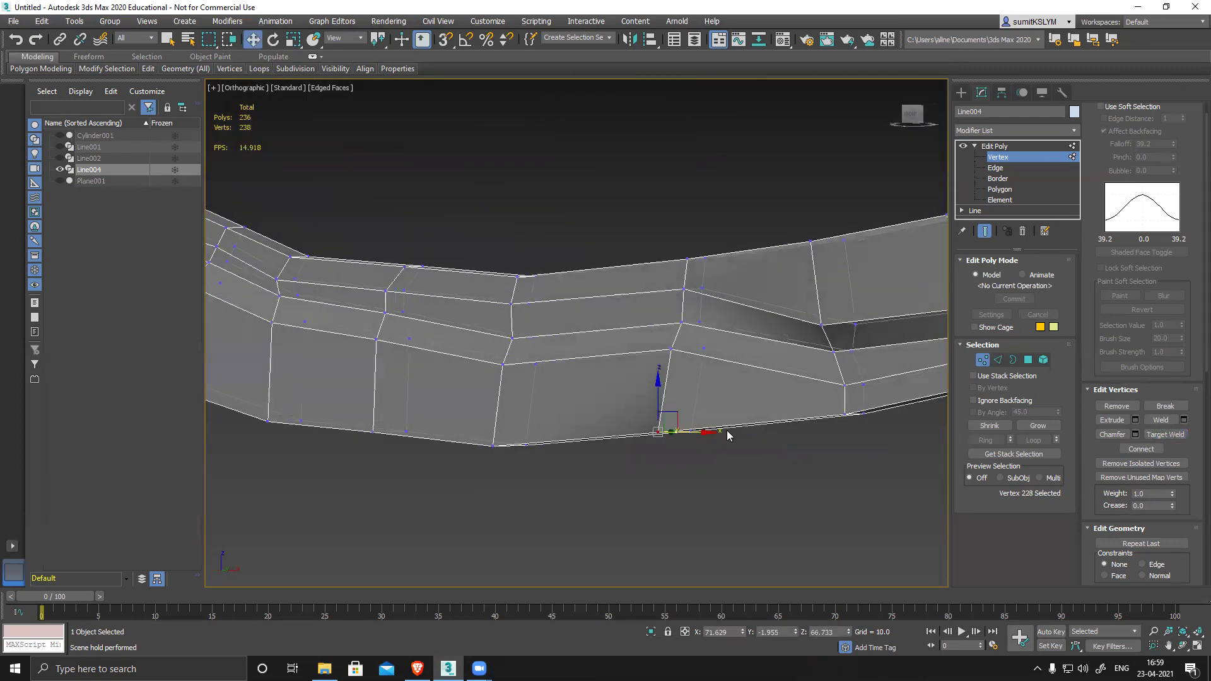
{"action": "key", "text": "m"}
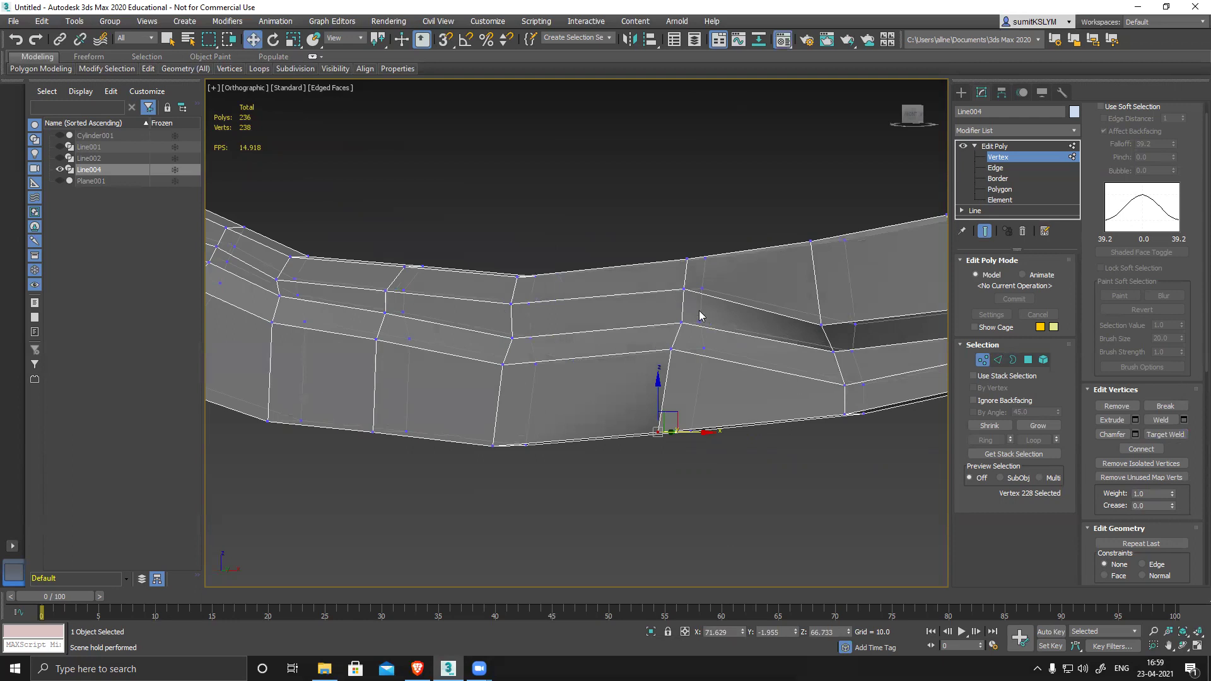
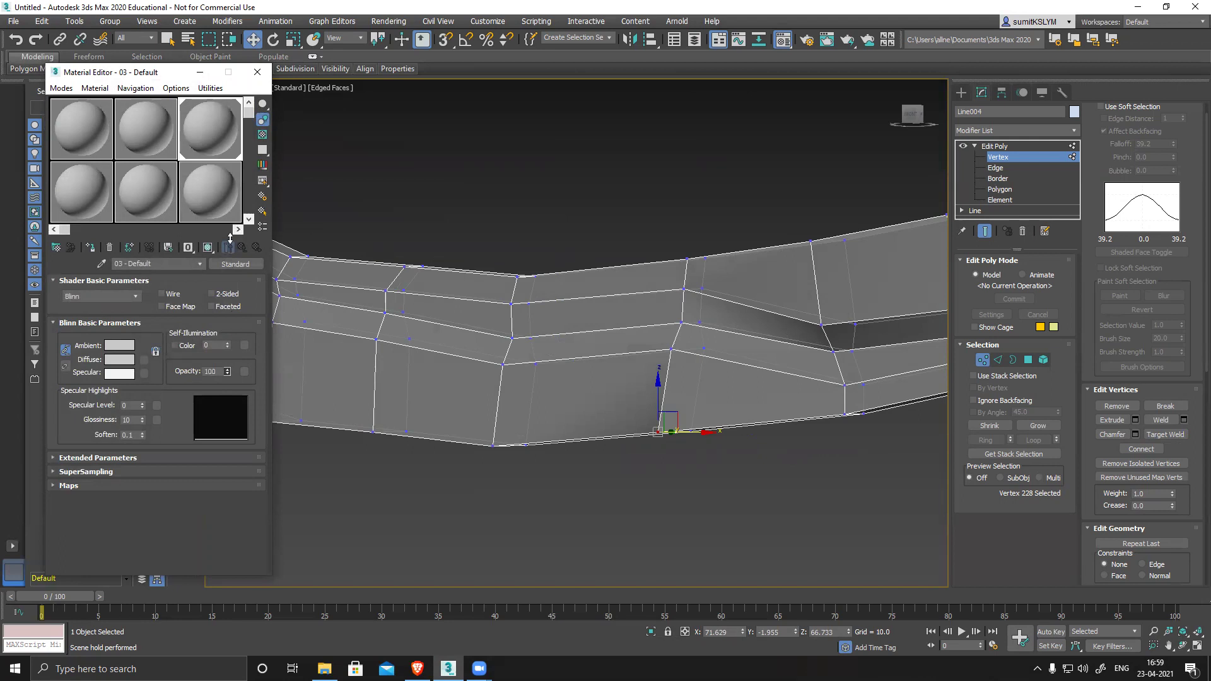
{"action": "left_click", "coordinate": [258, 72]}
Step: Unhide all hidden objects so the arm can be compared with the reference image
{"action": "middle_click_drag", "start_coordinate": [598, 359], "coordinate": [569, 379]}
{"action": "scroll", "coordinate": [569, 379], "scroll_direction": "down", "scroll_amount": 4}
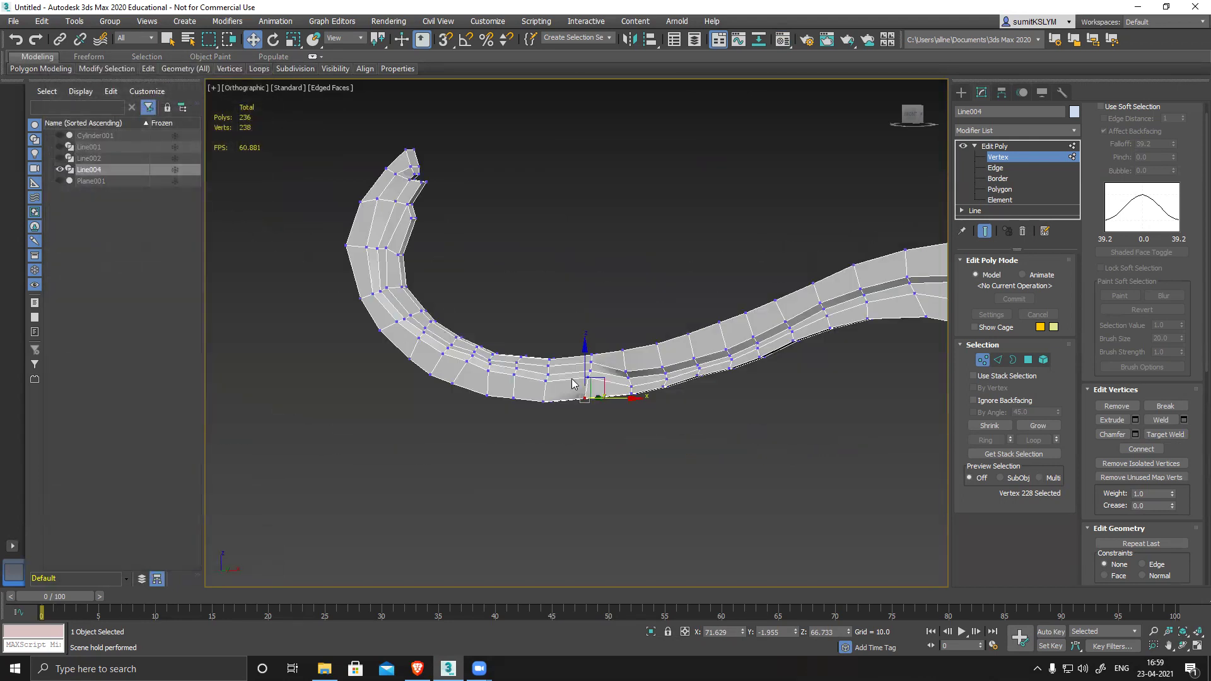
{"action": "right_click", "coordinate": [634, 241]}
{"action": "left_click", "coordinate": [672, 182]}
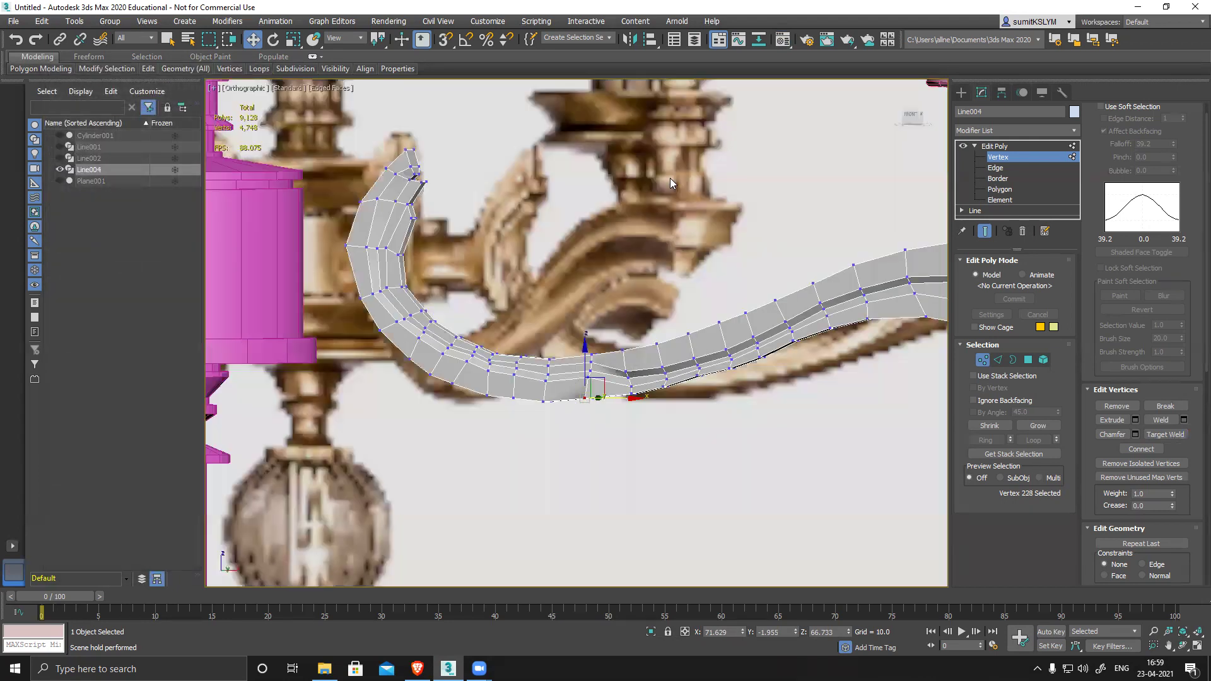
{"action": "middle_click_drag", "start_coordinate": [613, 379], "coordinate": [608, 395]}
{"action": "middle_click_drag", "start_coordinate": [440, 328], "coordinate": [458, 379]}
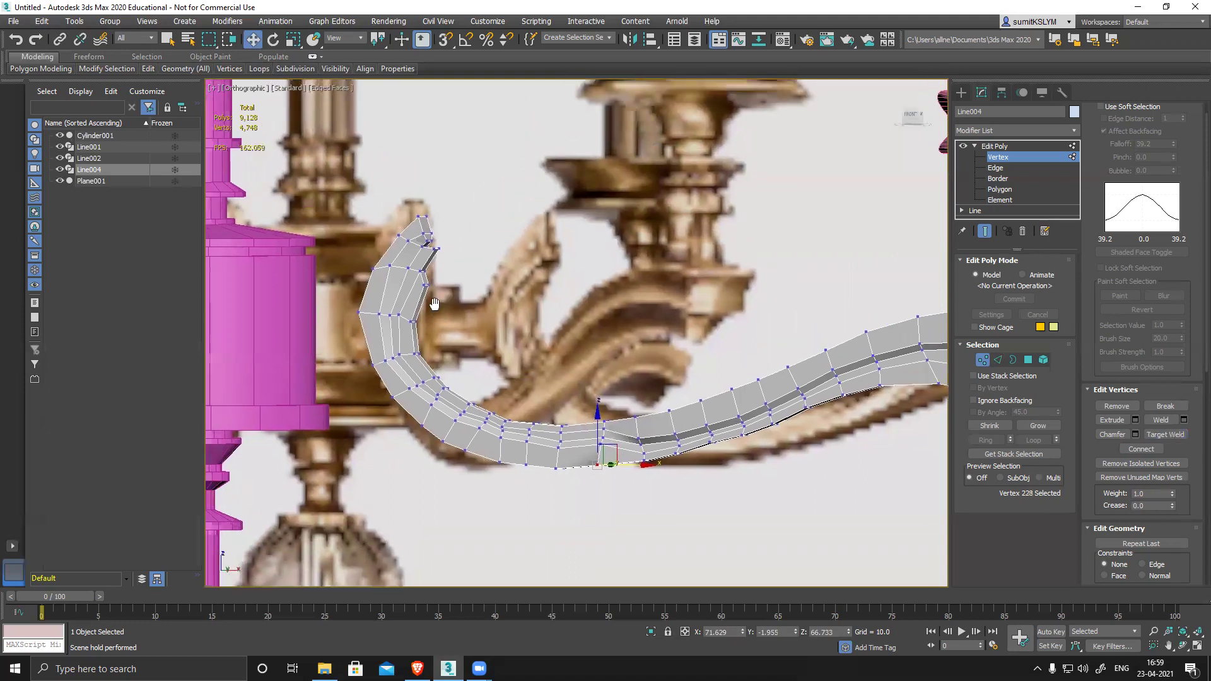
{"action": "scroll", "coordinate": [450, 363], "scroll_direction": "down", "scroll_amount": 3}
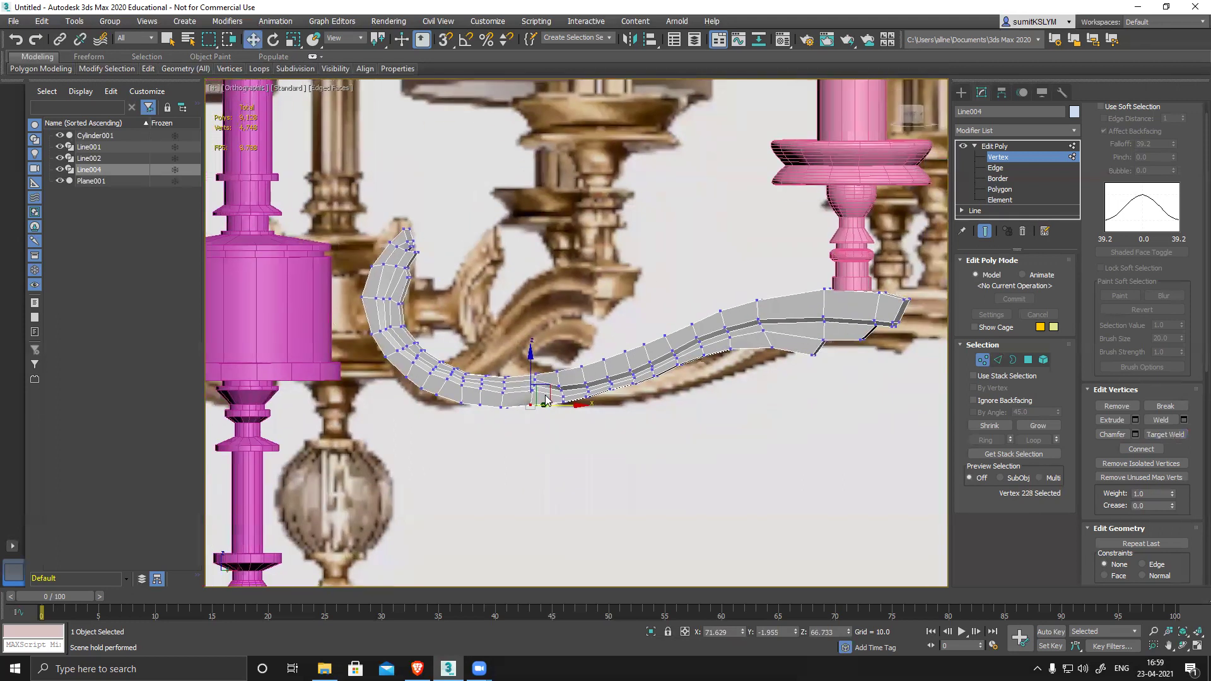
{"action": "middle_click_drag", "start_coordinate": [479, 375], "coordinate": [521, 376]}
{"action": "mouse_move", "coordinate": [628, 383]}
{"action": "middle_mouse_down", "text": "alt"}
{"action": "mouse_move", "coordinate": [657, 430]}
{"action": "mouse_move", "coordinate": [645, 376]}
{"action": "mouse_move", "coordinate": [642, 390]}
{"action": "middle_mouse_up", "text": "alt"}
{"action": "scroll", "coordinate": [486, 459], "scroll_direction": "up", "scroll_amount": 3}
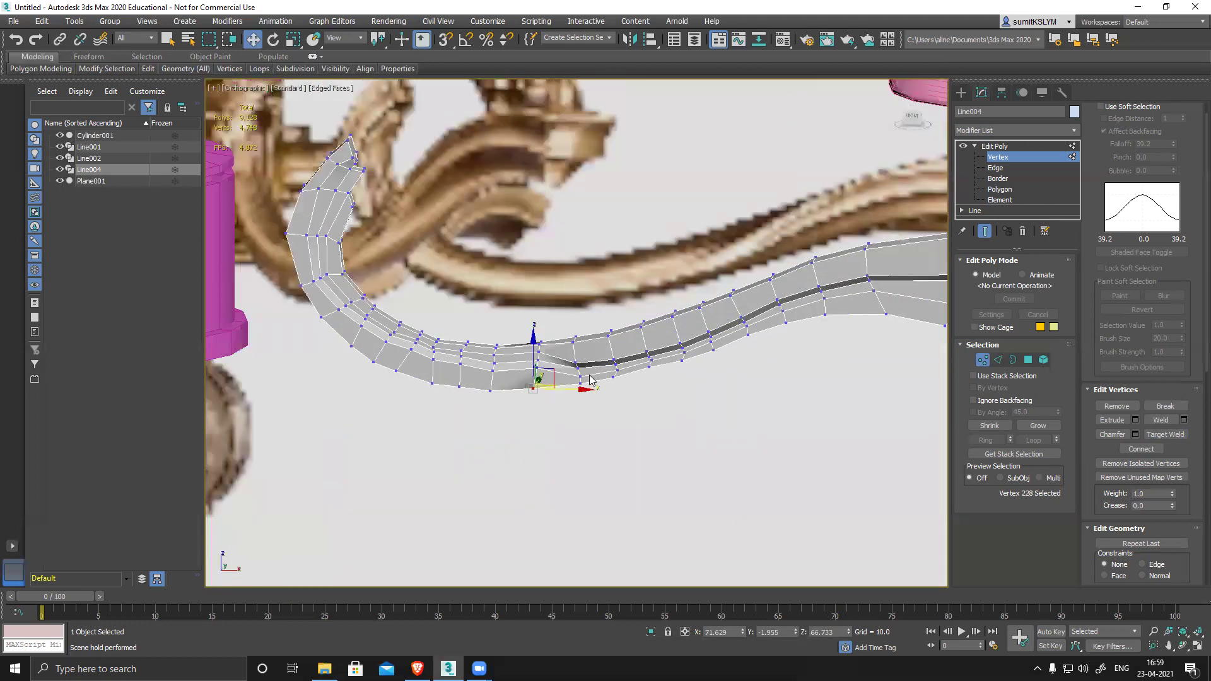
Step: In the front view, lower the middle vertices at the weld seam and raise those of the three cross-sections toward the outer end
{"action": "key", "text": "f"}
{"action": "scroll", "coordinate": [577, 454], "scroll_direction": "up", "scroll_amount": 10}
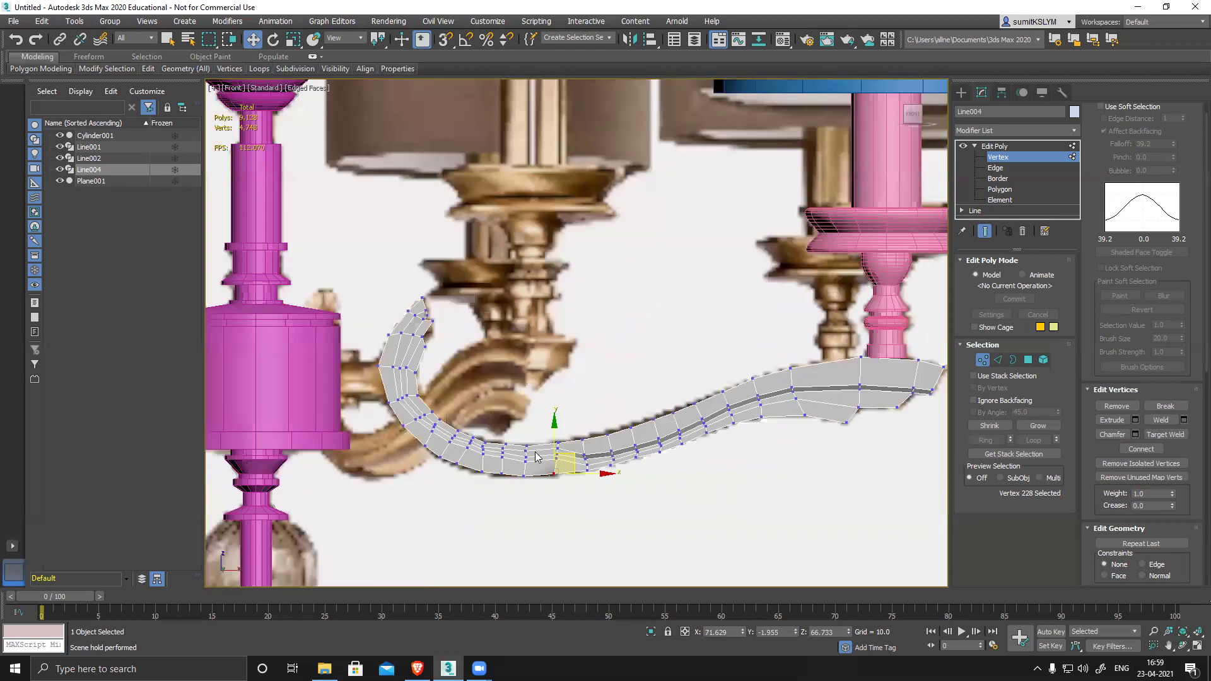
{"action": "left_click_drag", "start_coordinate": [607, 434], "coordinate": [606, 432]}
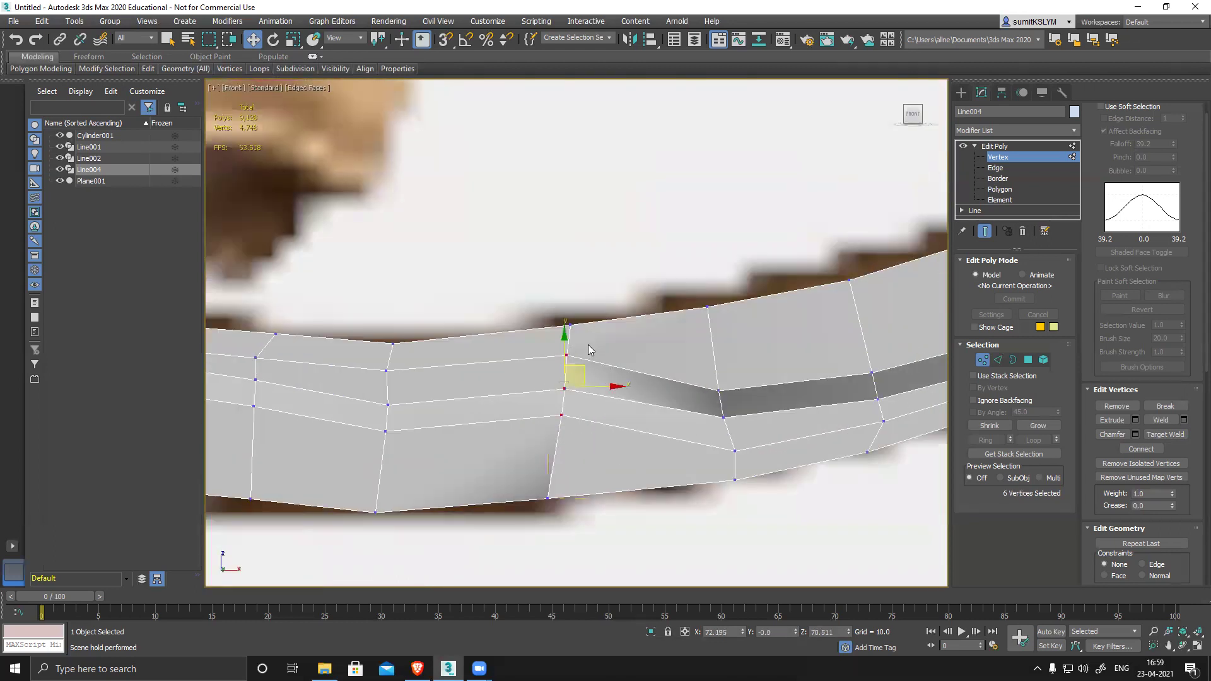
{"action": "left_click_drag", "start_coordinate": [583, 370], "coordinate": [579, 398]}
{"action": "left_click_drag", "start_coordinate": [759, 449], "coordinate": [760, 453]}
{"action": "left_click_drag", "start_coordinate": [745, 398], "coordinate": [737, 375]}
{"action": "middle_click_drag", "start_coordinate": [851, 351], "coordinate": [707, 369]}
{"action": "left_click_drag", "start_coordinate": [707, 369], "coordinate": [761, 449]}
{"action": "left_click_drag", "start_coordinate": [745, 407], "coordinate": [735, 390]}
{"action": "left_click_drag", "start_coordinate": [901, 402], "coordinate": [901, 404]}
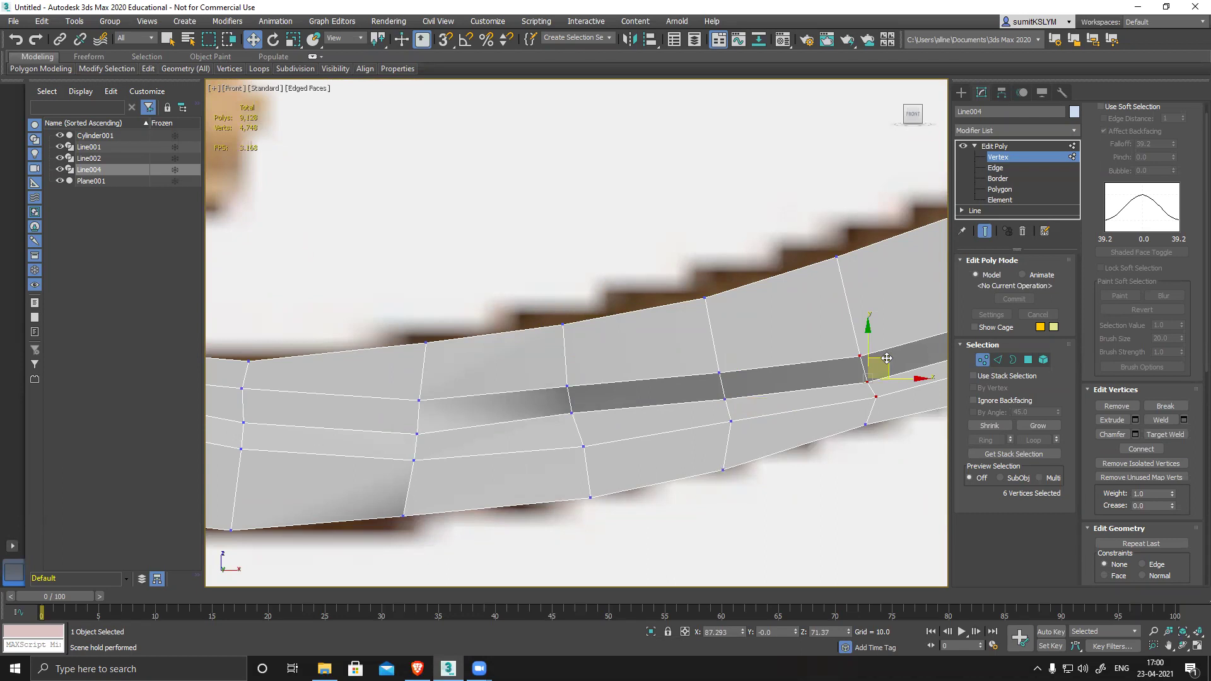
{"action": "left_click_drag", "start_coordinate": [887, 358], "coordinate": [884, 354]}
Step: Lower the middle vertices of the three cross-sections on the hooked side of the weld seam to smooth the groove
{"action": "middle_click_drag", "start_coordinate": [885, 353], "coordinate": [740, 386]}
{"action": "left_click_drag", "start_coordinate": [581, 373], "coordinate": [626, 452]}
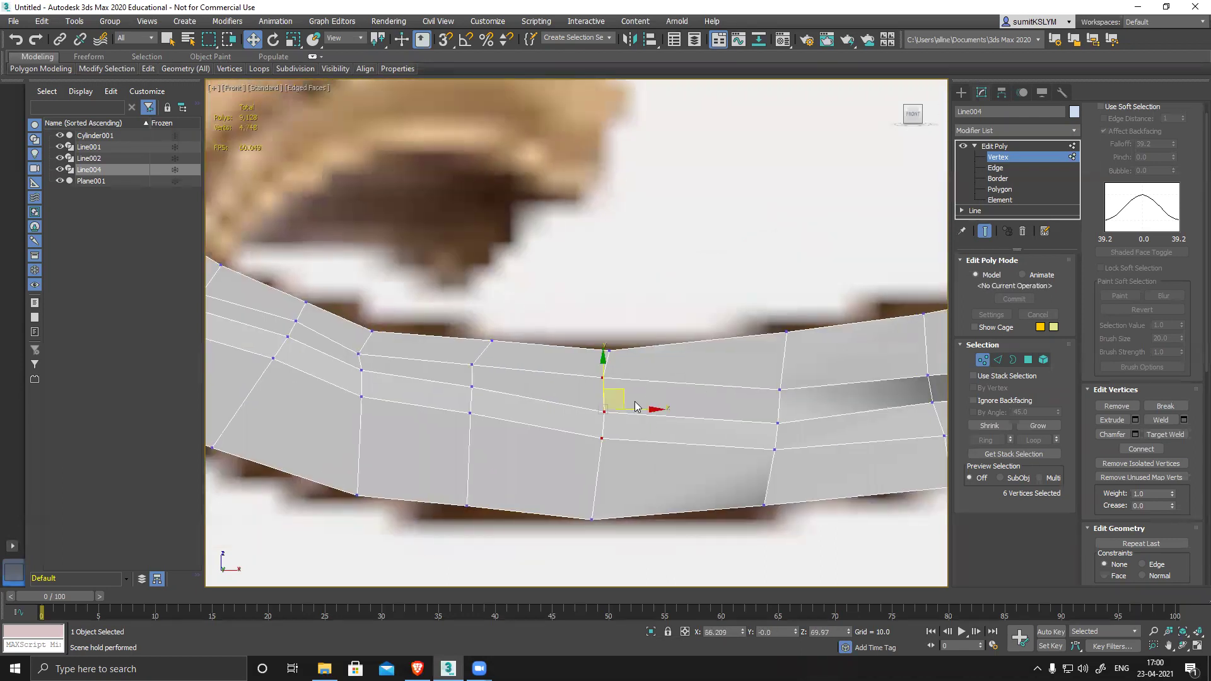
{"action": "left_click_drag", "start_coordinate": [623, 390], "coordinate": [619, 410]}
{"action": "left_click_drag", "start_coordinate": [446, 362], "coordinate": [501, 427]}
{"action": "left_click_drag", "start_coordinate": [494, 373], "coordinate": [495, 397]}
{"action": "left_click_drag", "start_coordinate": [338, 346], "coordinate": [381, 410]}
{"action": "left_click_drag", "start_coordinate": [384, 359], "coordinate": [381, 380]}
Step: Move the middle vertices of the next cross-section up the hooked bend down toward the outer edge
{"action": "middle_click_drag", "start_coordinate": [370, 385], "coordinate": [479, 376]}
{"action": "scroll", "coordinate": [476, 377], "scroll_direction": "up", "scroll_amount": 3}
{"action": "left_click_drag", "start_coordinate": [434, 335], "coordinate": [496, 429]}
{"action": "scroll", "coordinate": [571, 349], "scroll_direction": "down", "scroll_amount": 3}
{"action": "middle_click_drag", "start_coordinate": [581, 362], "coordinate": [606, 357]}
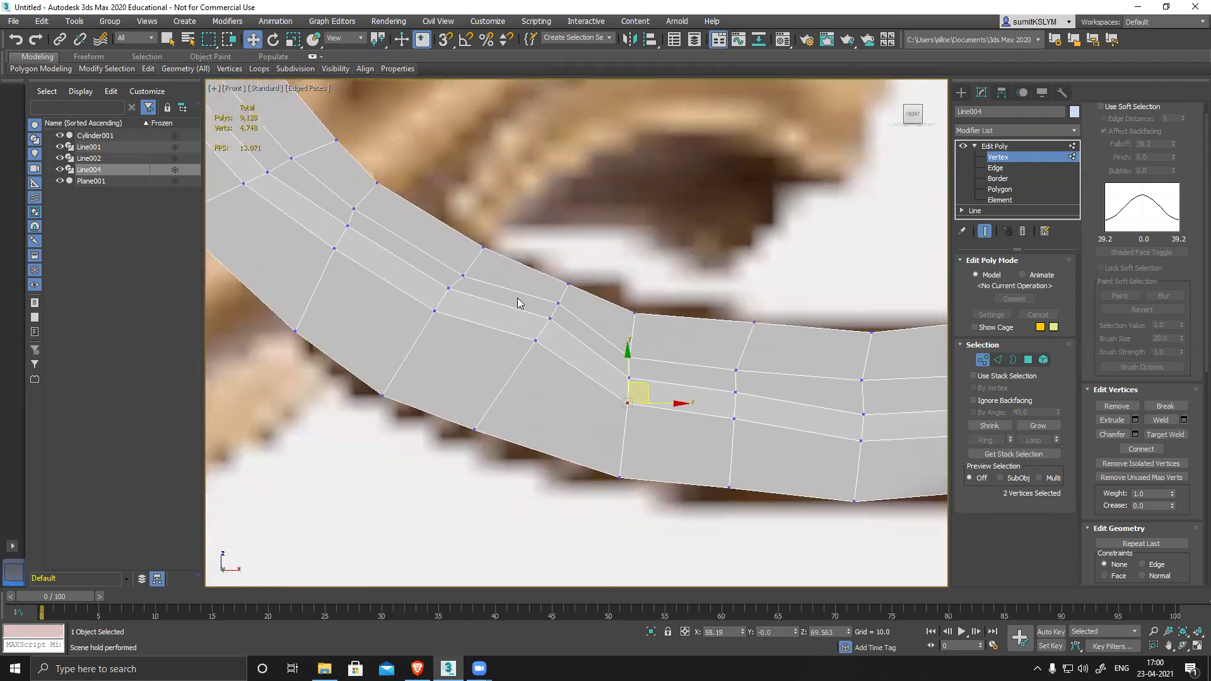
{"action": "left_click_drag", "start_coordinate": [574, 363], "coordinate": [573, 363]}
{"action": "left_click_drag", "start_coordinate": [564, 310], "coordinate": [550, 333]}
Step: Shift the middle vertices of the following three cross-sections up the hooked bend toward the arm's outer edge
{"action": "middle_click_drag", "start_coordinate": [518, 334], "coordinate": [541, 364]}
{"action": "middle_click_drag", "start_coordinate": [671, 369], "coordinate": [709, 414]}
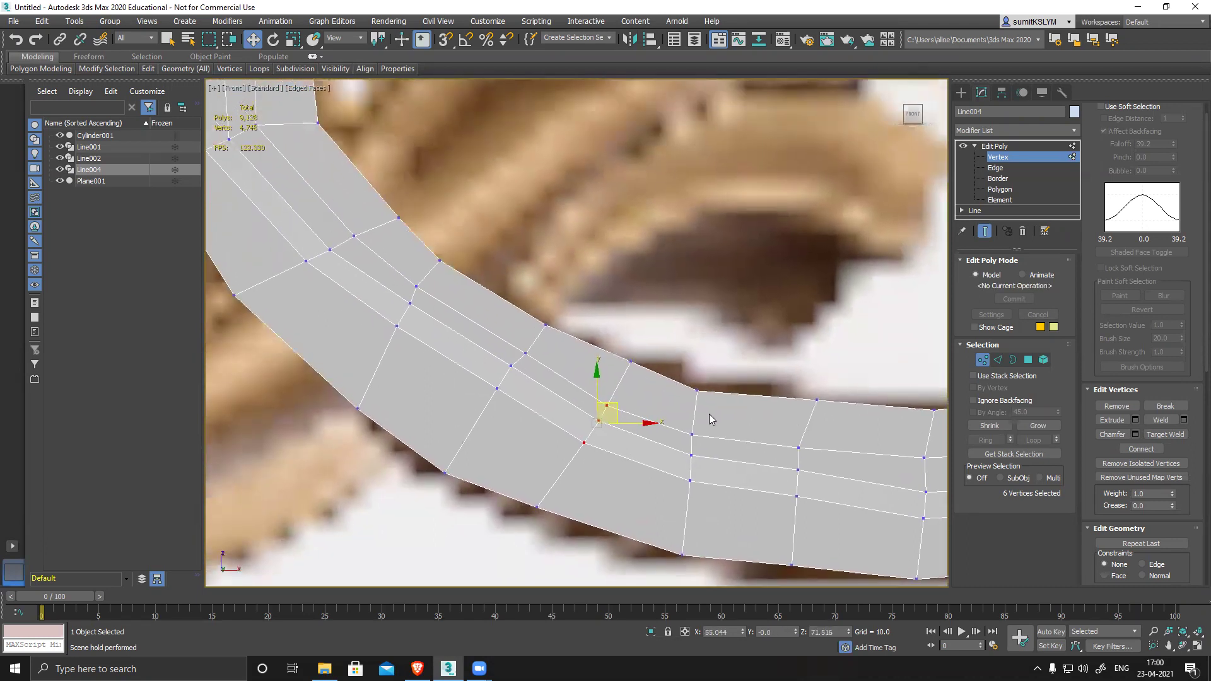
{"action": "left_click_drag", "start_coordinate": [557, 397], "coordinate": [558, 397]}
{"action": "left_click_drag", "start_coordinate": [524, 349], "coordinate": [515, 366]}
{"action": "left_click_drag", "start_coordinate": [437, 353], "coordinate": [438, 353]}
{"action": "left_click_drag", "start_coordinate": [416, 293], "coordinate": [407, 311]}
{"action": "left_click_drag", "start_coordinate": [277, 205], "coordinate": [380, 284]}
{"action": "left_click_drag", "start_coordinate": [346, 231], "coordinate": [339, 238]}
Step: Leave vertex editing and add a Twist modifier to the whole curved arm
{"action": "middle_click_drag", "start_coordinate": [334, 216], "coordinate": [466, 409]}
{"action": "scroll", "coordinate": [467, 409], "scroll_direction": "down", "scroll_amount": 5}
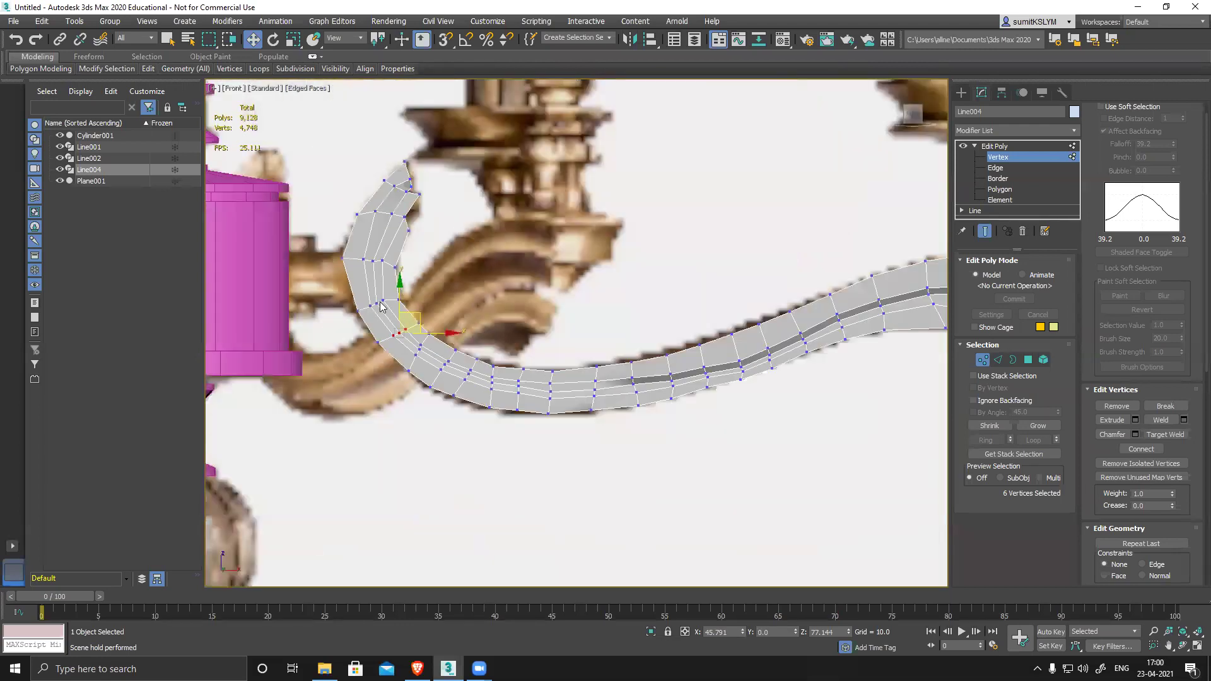
{"action": "scroll", "coordinate": [440, 278], "scroll_direction": "down", "scroll_amount": 3}
{"action": "middle_click_drag", "start_coordinate": [704, 305], "coordinate": [665, 305]}
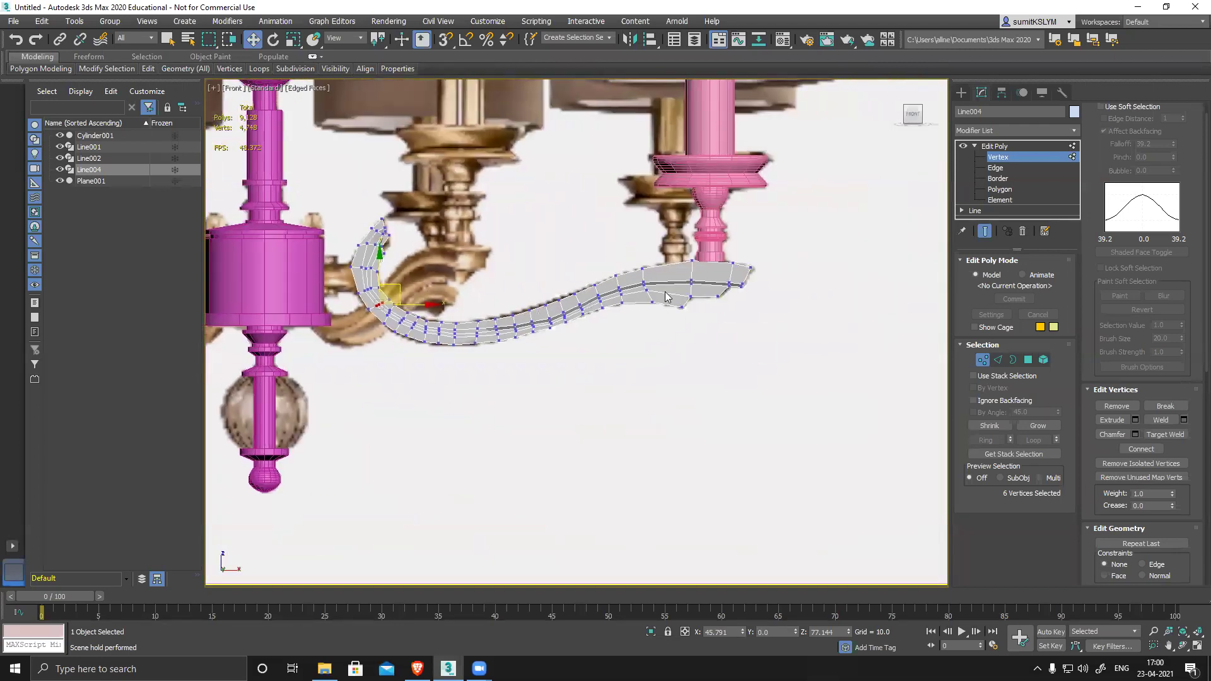
{"action": "scroll", "coordinate": [666, 297], "scroll_direction": "up", "scroll_amount": 2}
{"action": "left_click", "coordinate": [1042, 156]}
{"action": "left_click", "coordinate": [1000, 130]}
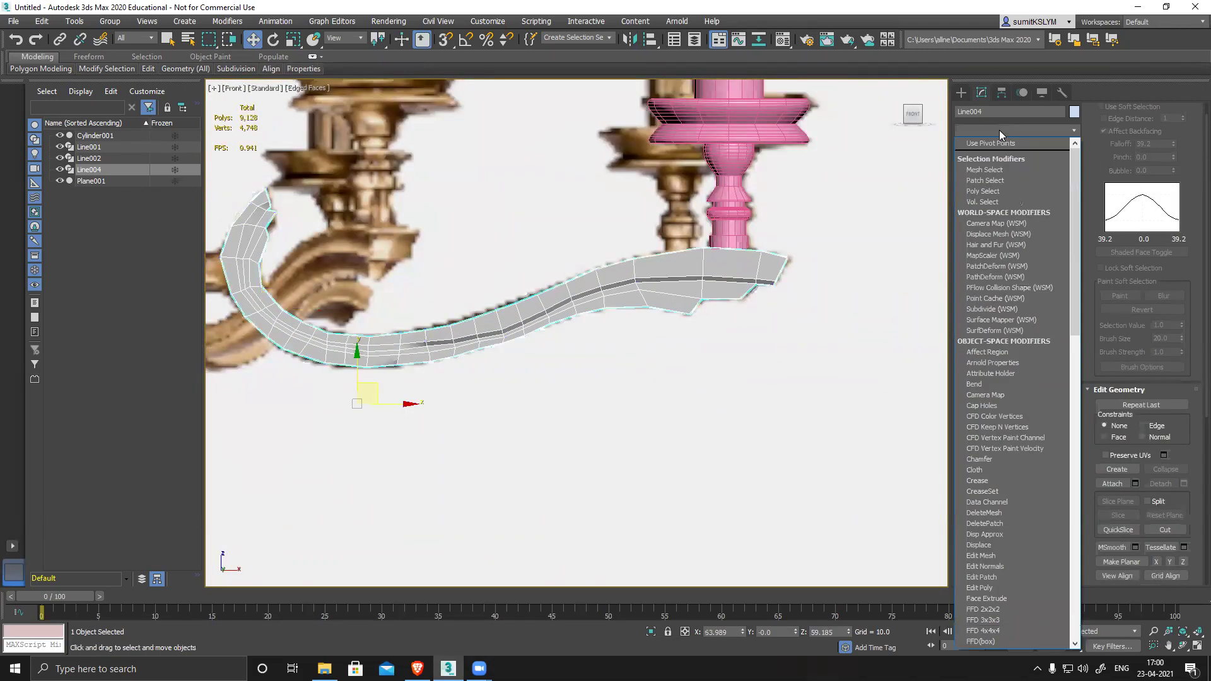
{"action": "type", "text": "t"}
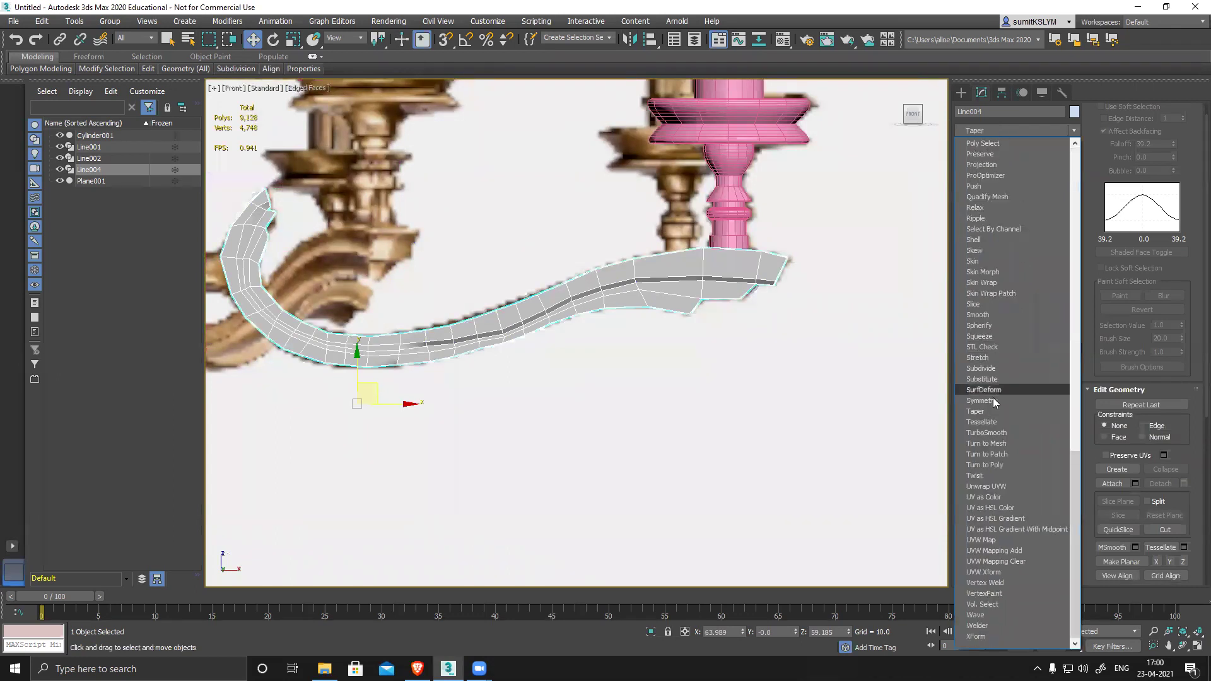
{"action": "left_click", "coordinate": [986, 476]}
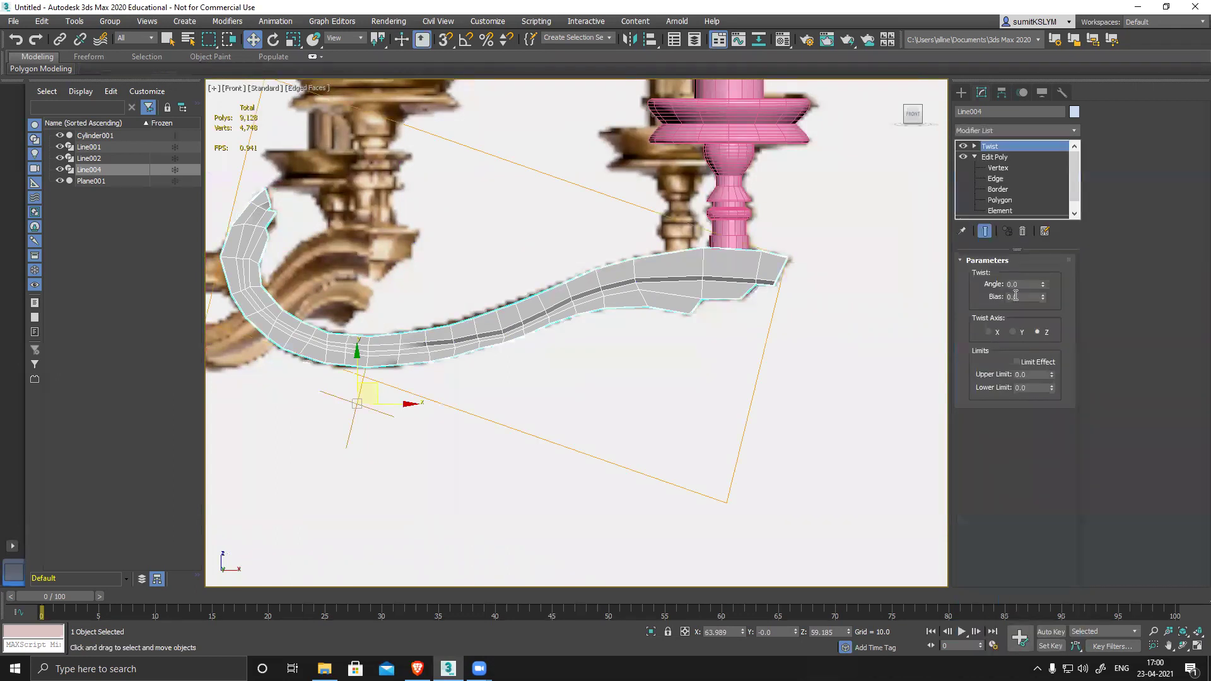
Step: Try twisting the arm about the Z axis with an angle of 16, and about the Y and X axes
{"action": "middle_click_drag", "start_coordinate": [729, 356], "coordinate": [746, 361]}
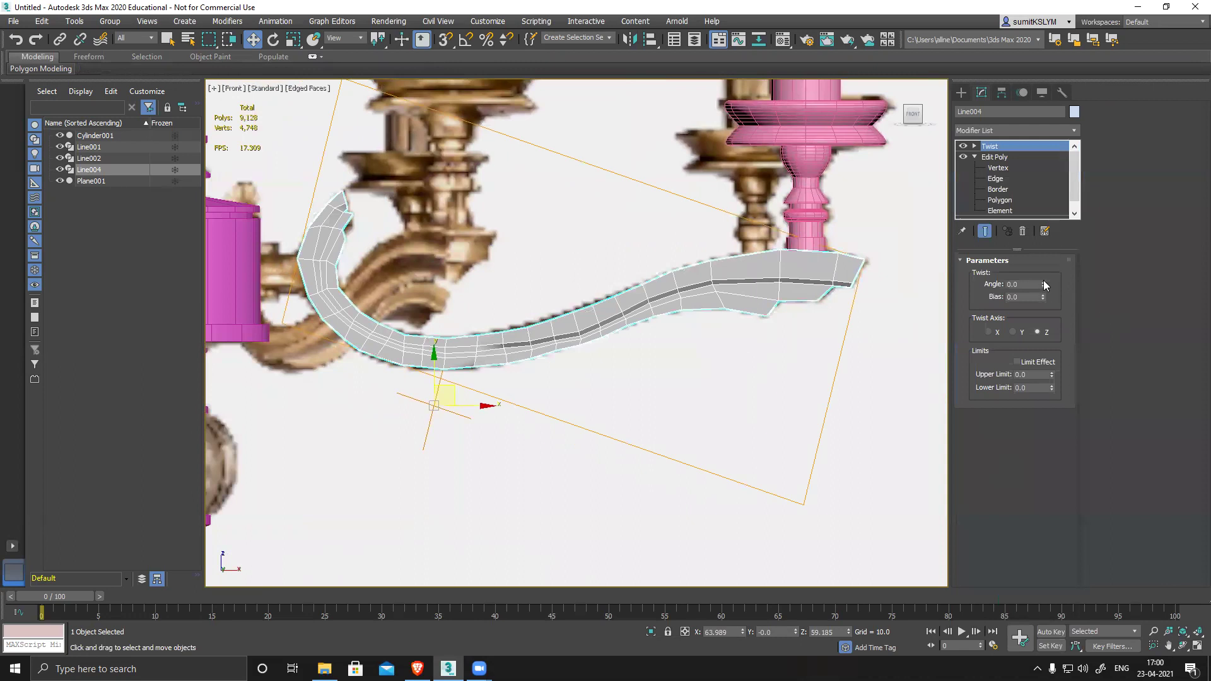
{"action": "left_click_drag", "start_coordinate": [1045, 287], "coordinate": [1045, 278]}
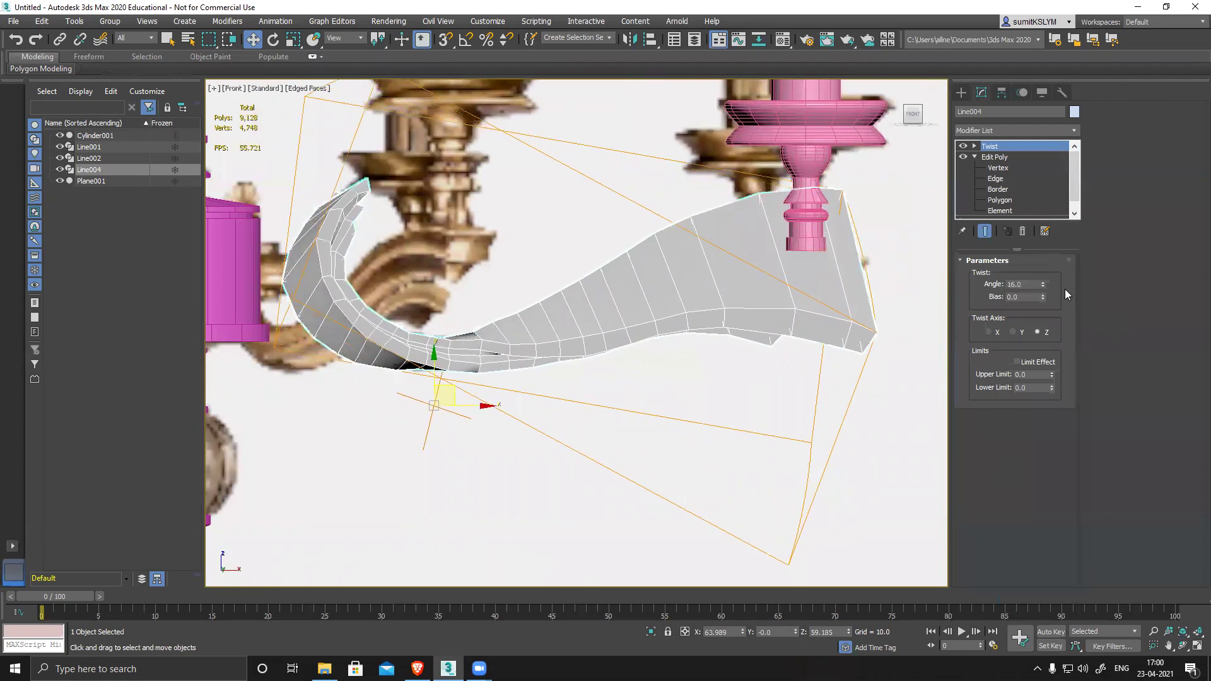
{"action": "left_click", "coordinate": [1014, 332]}
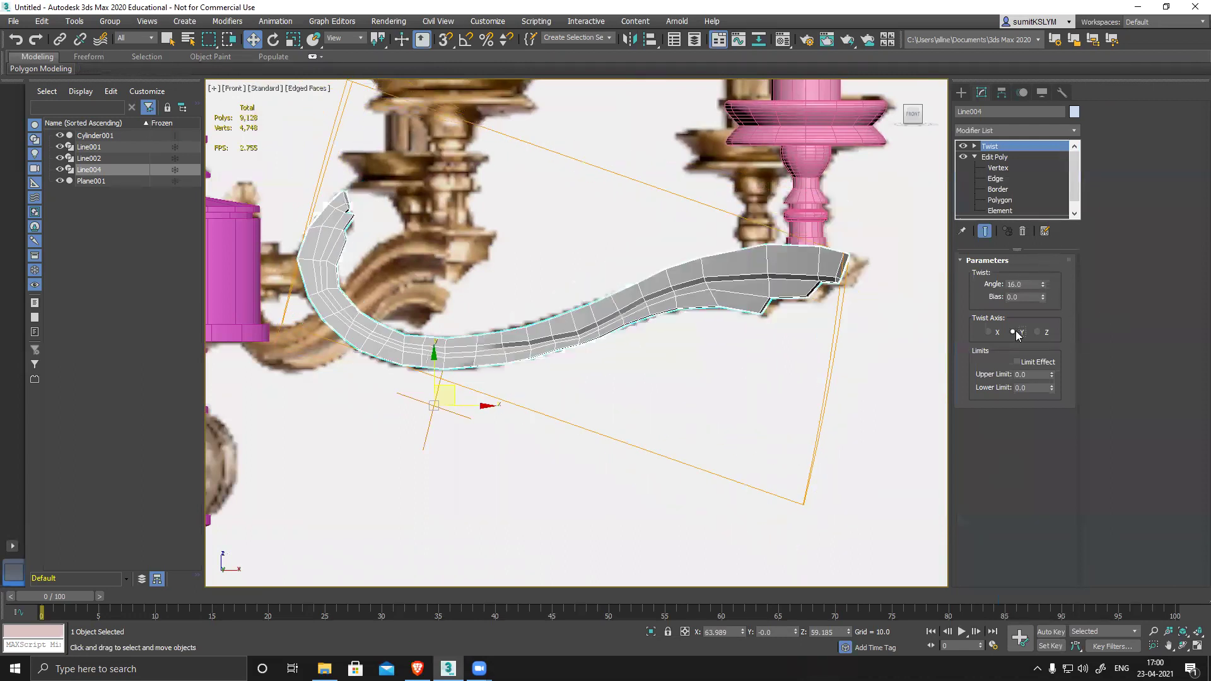
{"action": "left_click_drag", "start_coordinate": [1042, 281], "coordinate": [1034, 167]}
{"action": "key", "text": "ctrl+z"}
{"action": "left_click", "coordinate": [991, 333]}
{"action": "left_click_drag", "start_coordinate": [1045, 282], "coordinate": [1034, 416]}
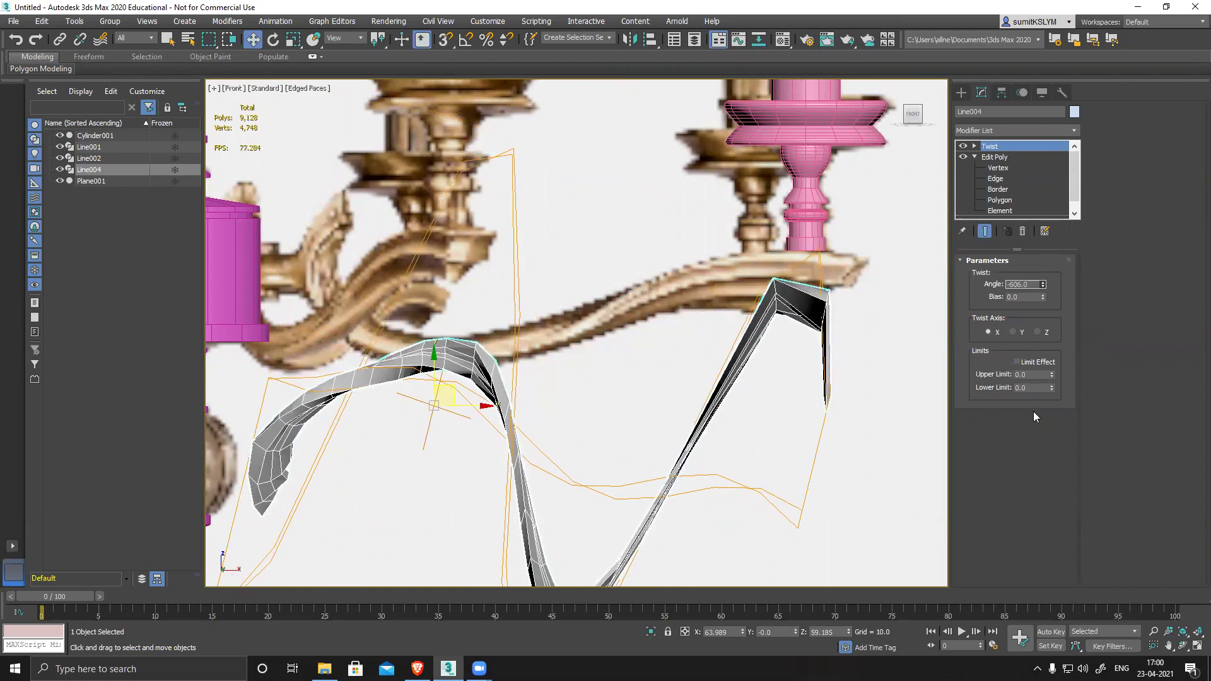
Step: Cancel the last twist angle change and delete the Twist modifier from the arm
{"action": "right_click", "coordinate": [1034, 411]}
{"action": "middle_click_drag", "start_coordinate": [694, 342], "coordinate": [696, 355]}
{"action": "scroll", "coordinate": [696, 354], "scroll_direction": "down", "scroll_amount": 2}
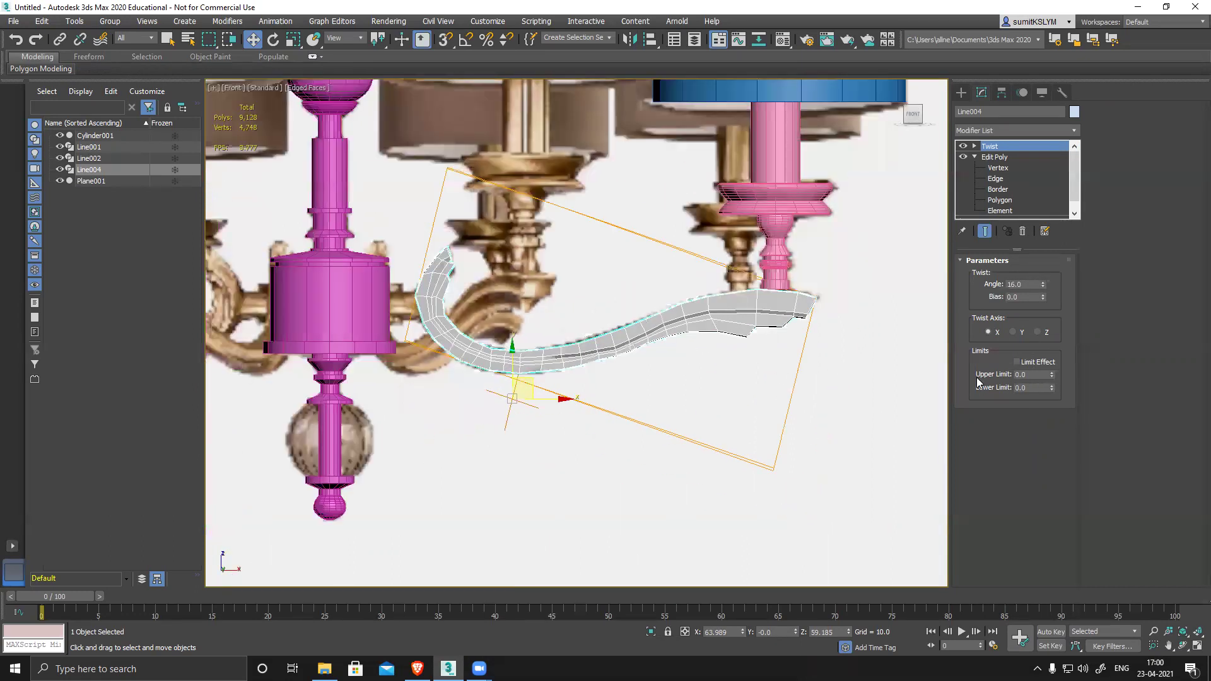
{"action": "middle_click_drag", "start_coordinate": [735, 378], "coordinate": [718, 355], "text": "alt"}
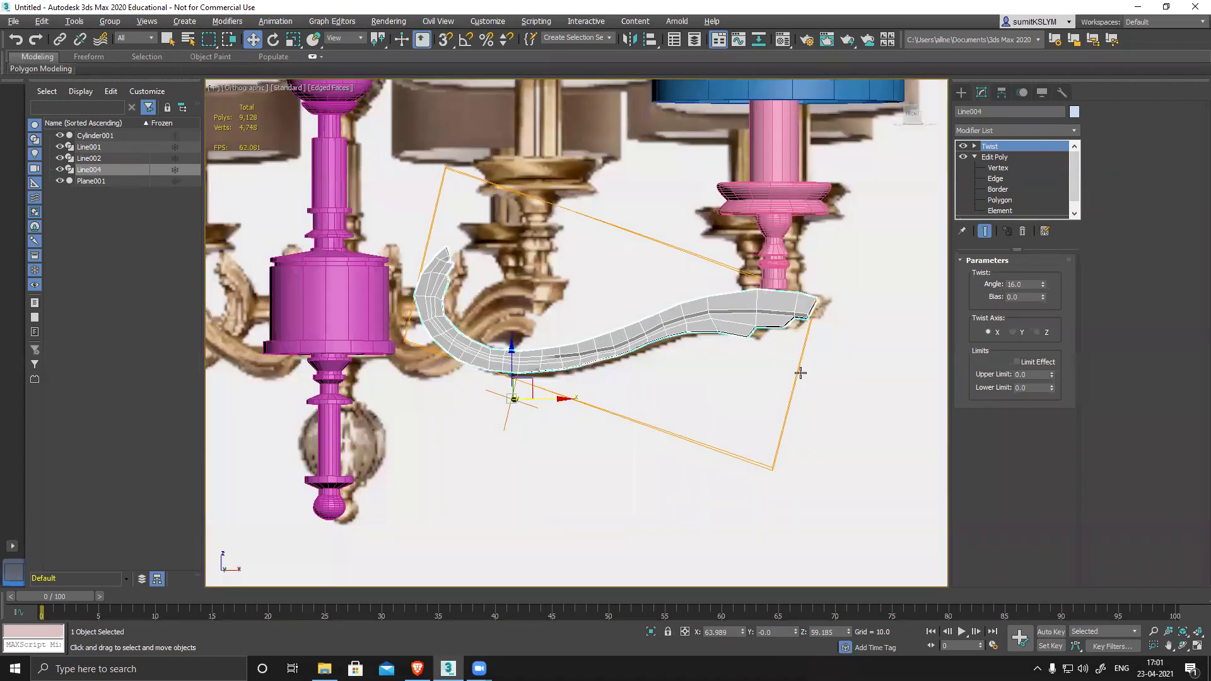
{"action": "middle_click_drag", "start_coordinate": [801, 373], "coordinate": [814, 366], "text": "alt"}
{"action": "left_click", "coordinate": [1023, 231]}
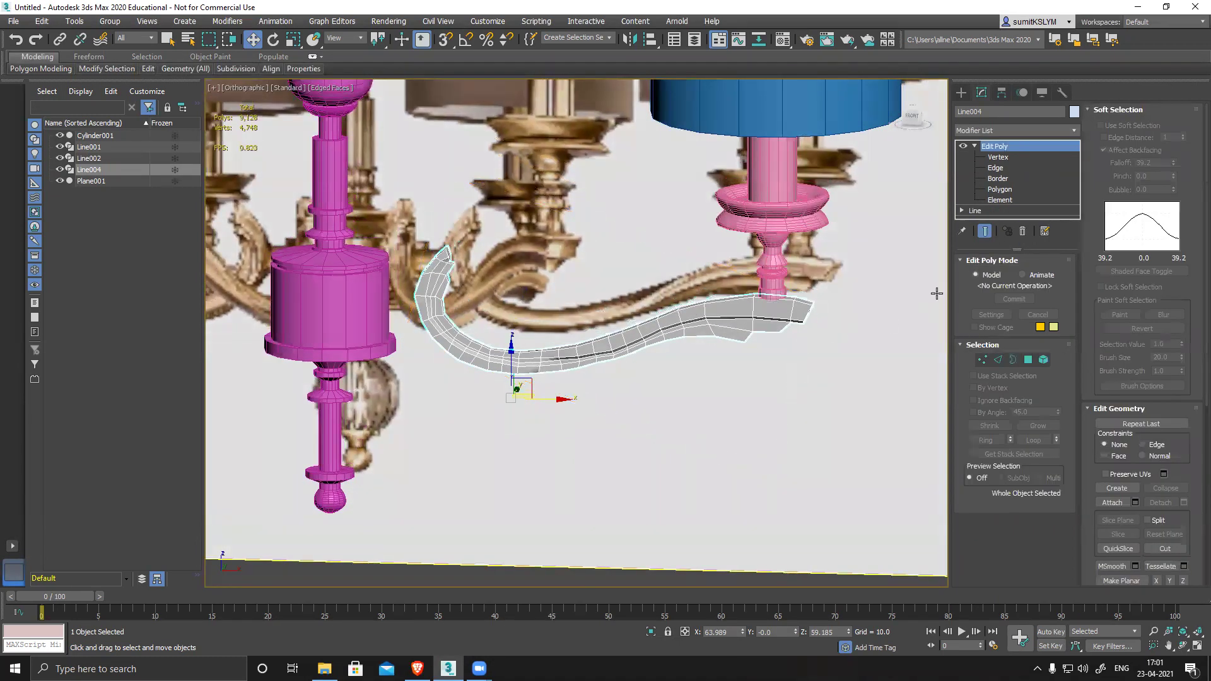
Step: Center the arm's pivot point to the object
{"action": "left_click", "coordinate": [1001, 93]}
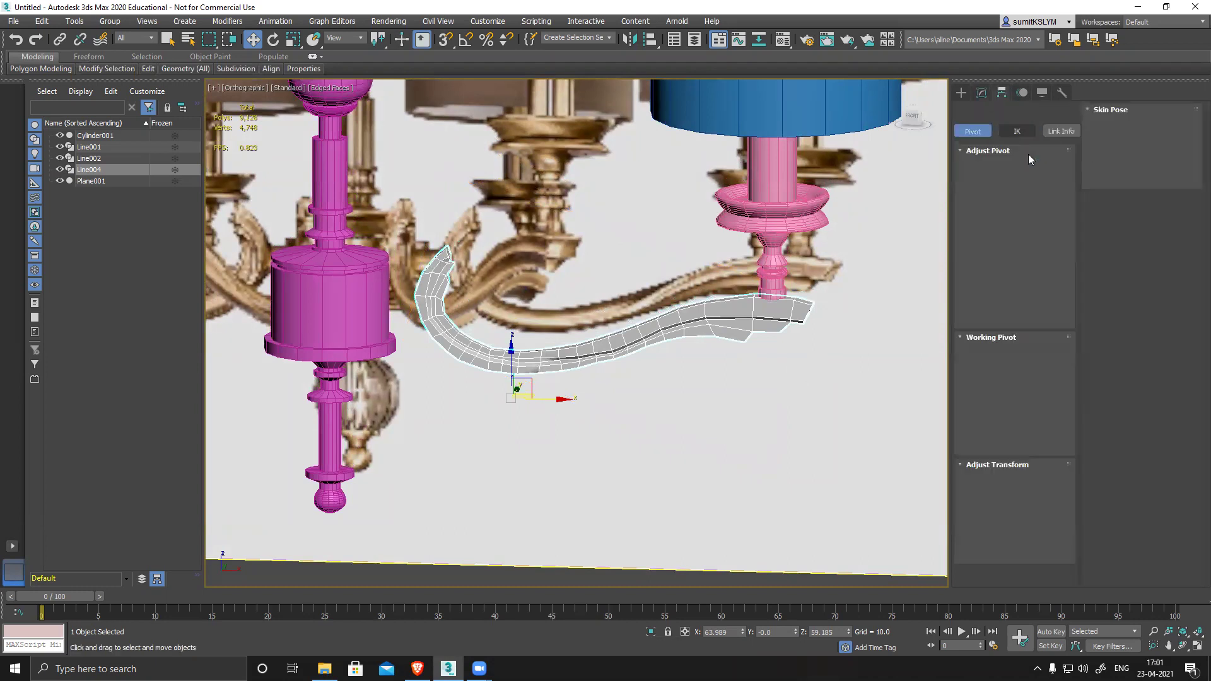
{"action": "left_click", "coordinate": [1015, 179]}
{"action": "left_click", "coordinate": [1019, 247]}
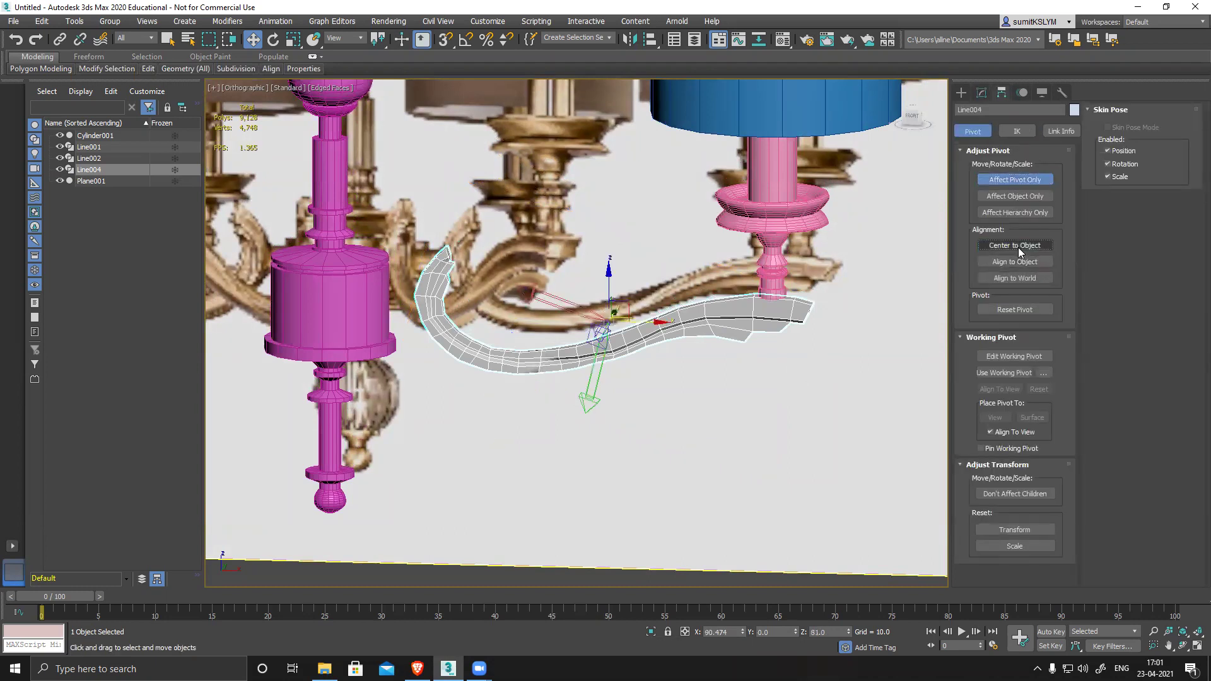
{"action": "left_click", "coordinate": [980, 94]}
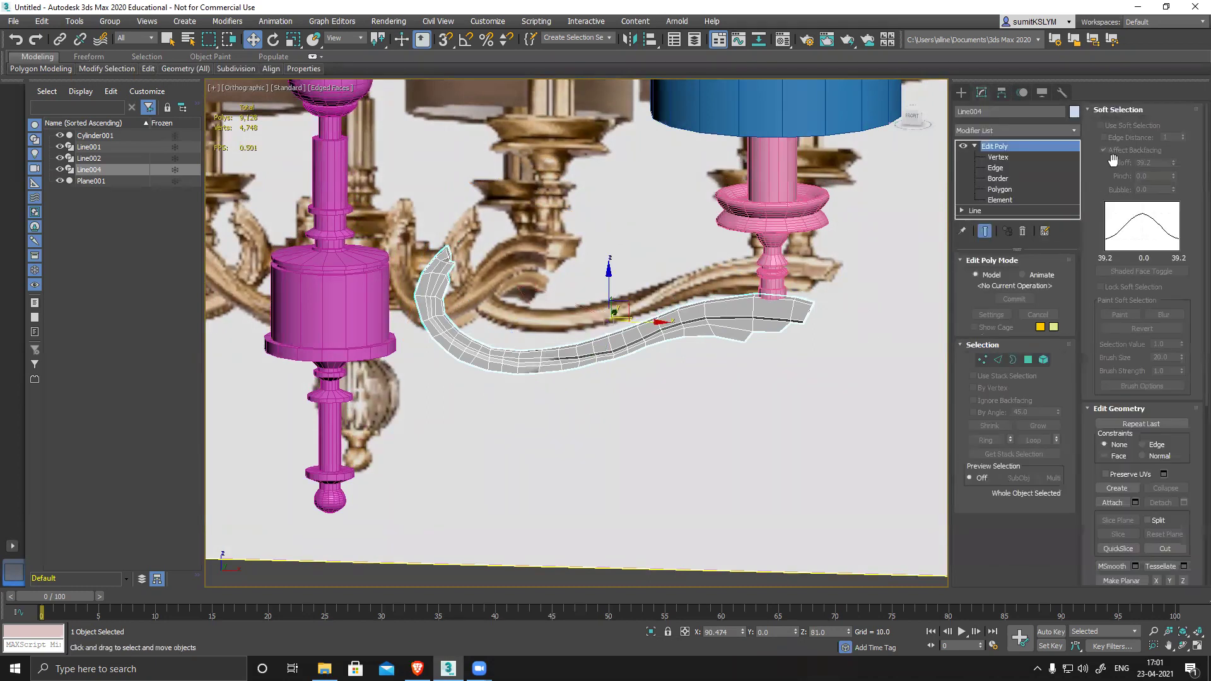
Step: Reset the arm's transform with Reset XForm
{"action": "mouse_move", "coordinate": [735, 397]}
{"action": "middle_mouse_down", "text": "alt"}
{"action": "mouse_move", "coordinate": [762, 395]}
{"action": "mouse_move", "coordinate": [736, 400]}
{"action": "mouse_move", "coordinate": [743, 411]}
{"action": "middle_mouse_up", "text": "alt"}
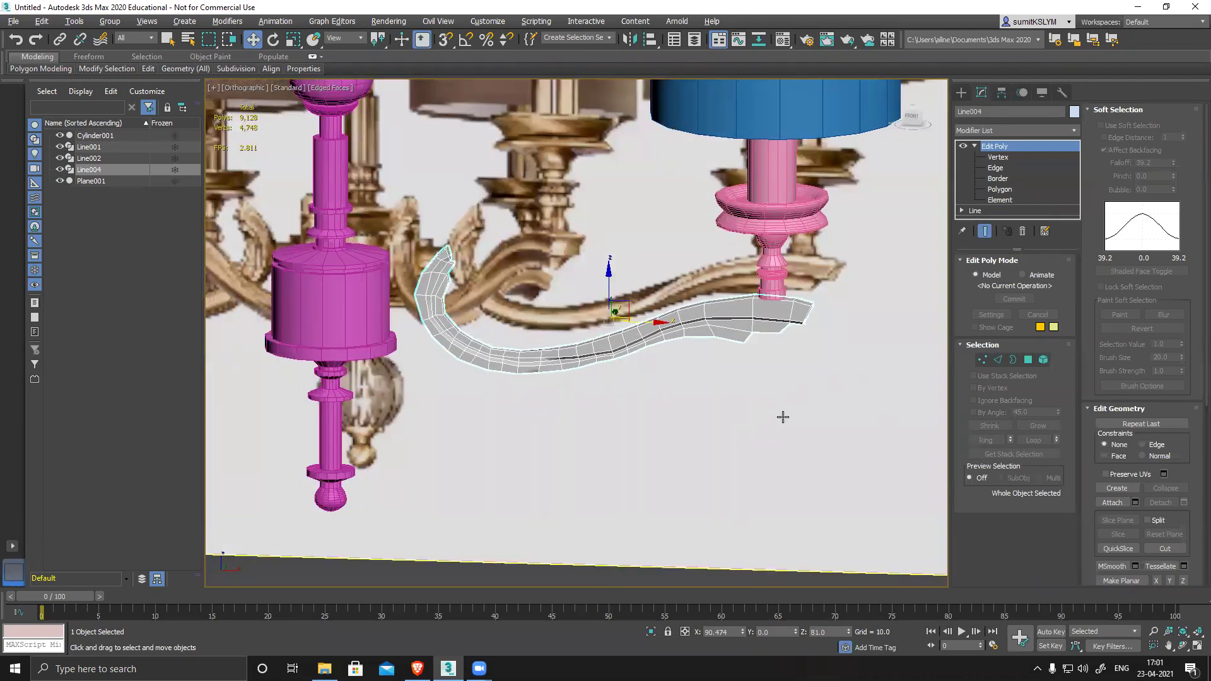
{"action": "left_click", "coordinate": [1062, 93]}
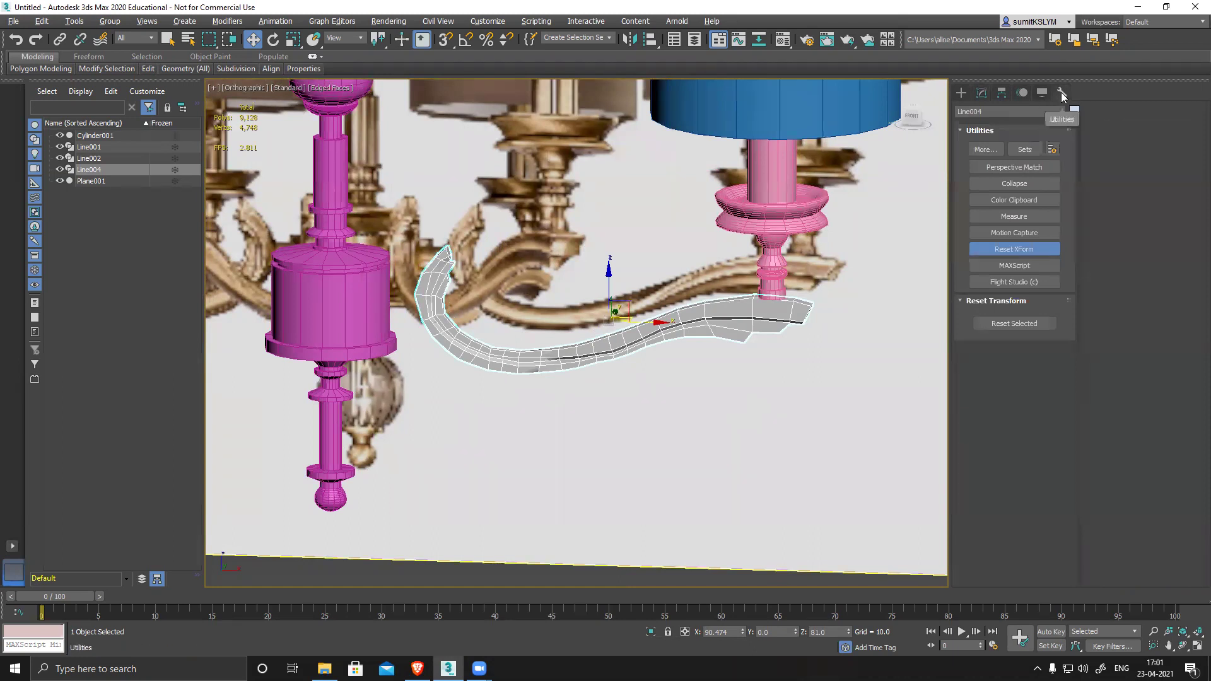
{"action": "left_click", "coordinate": [1020, 250]}
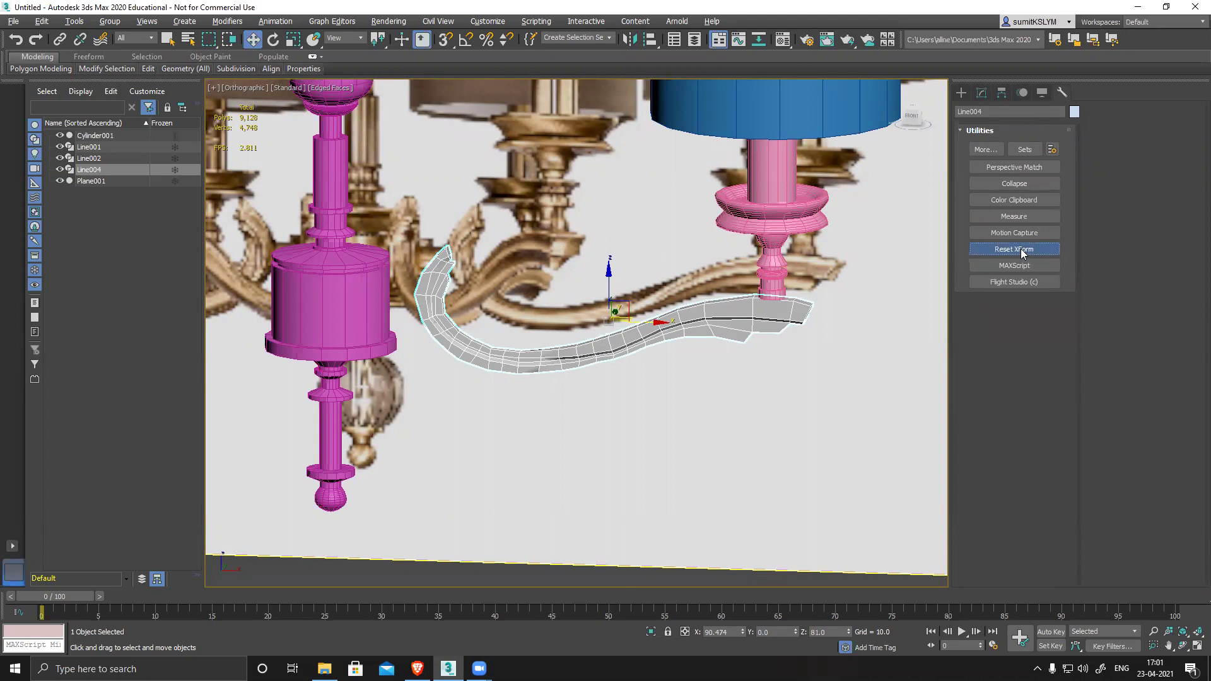
{"action": "left_click", "coordinate": [1014, 323]}
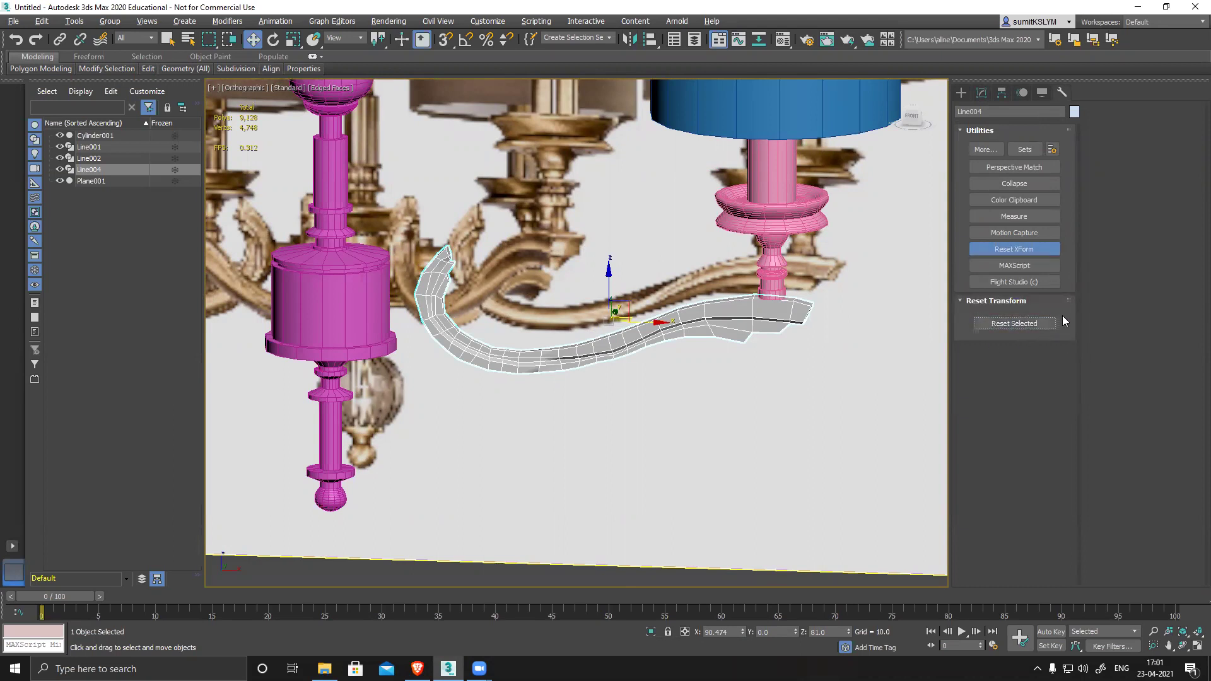
Step: Collapse the arm's whole modifier stack, including XForm, into an Editable Poly
{"action": "left_click", "coordinate": [982, 93]}
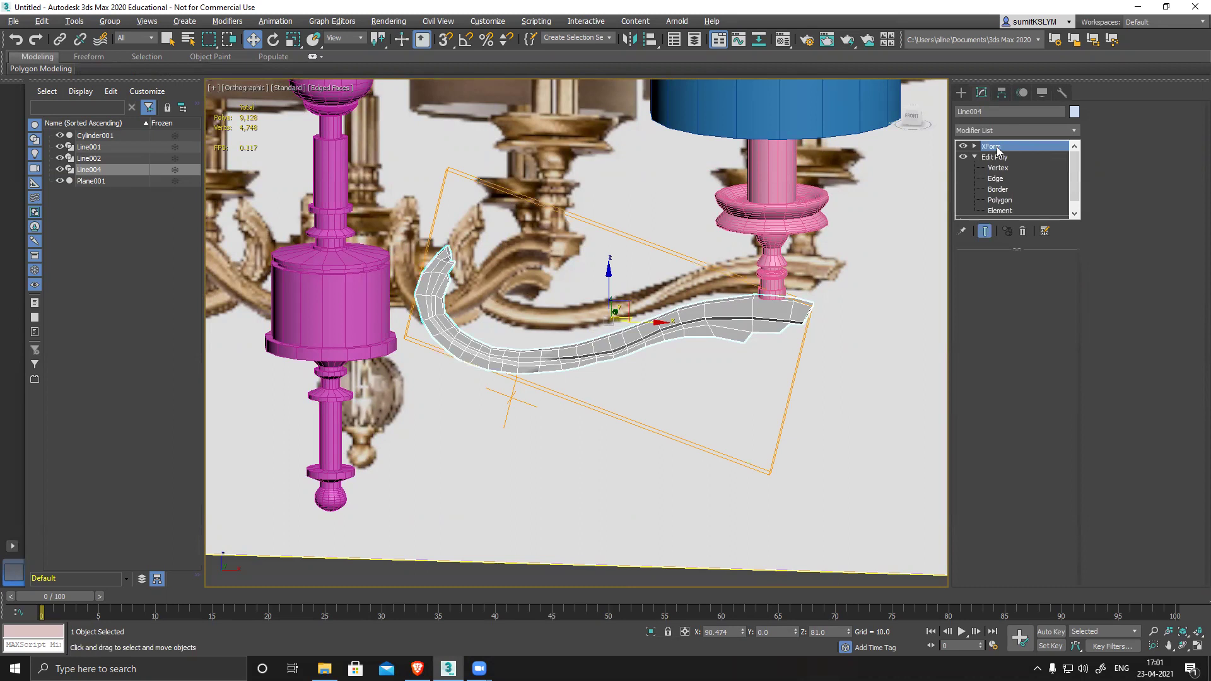
{"action": "right_click", "coordinate": [996, 151]}
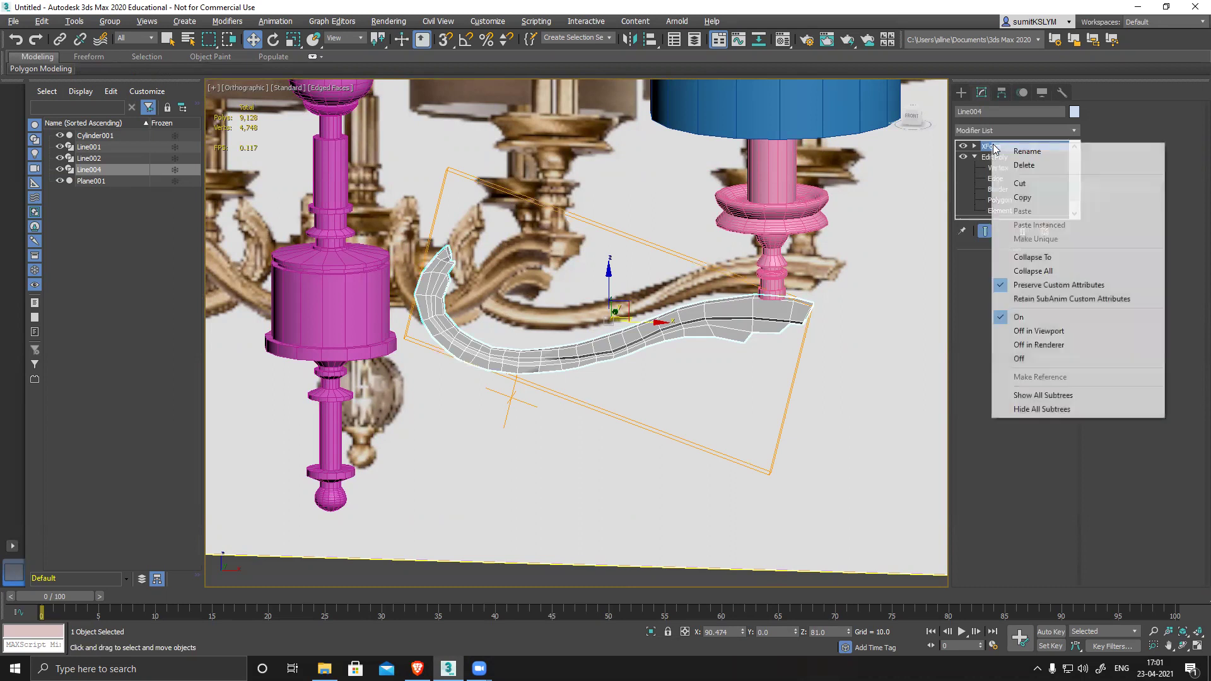
{"action": "left_click", "coordinate": [1045, 272]}
{"action": "left_click", "coordinate": [670, 372]}
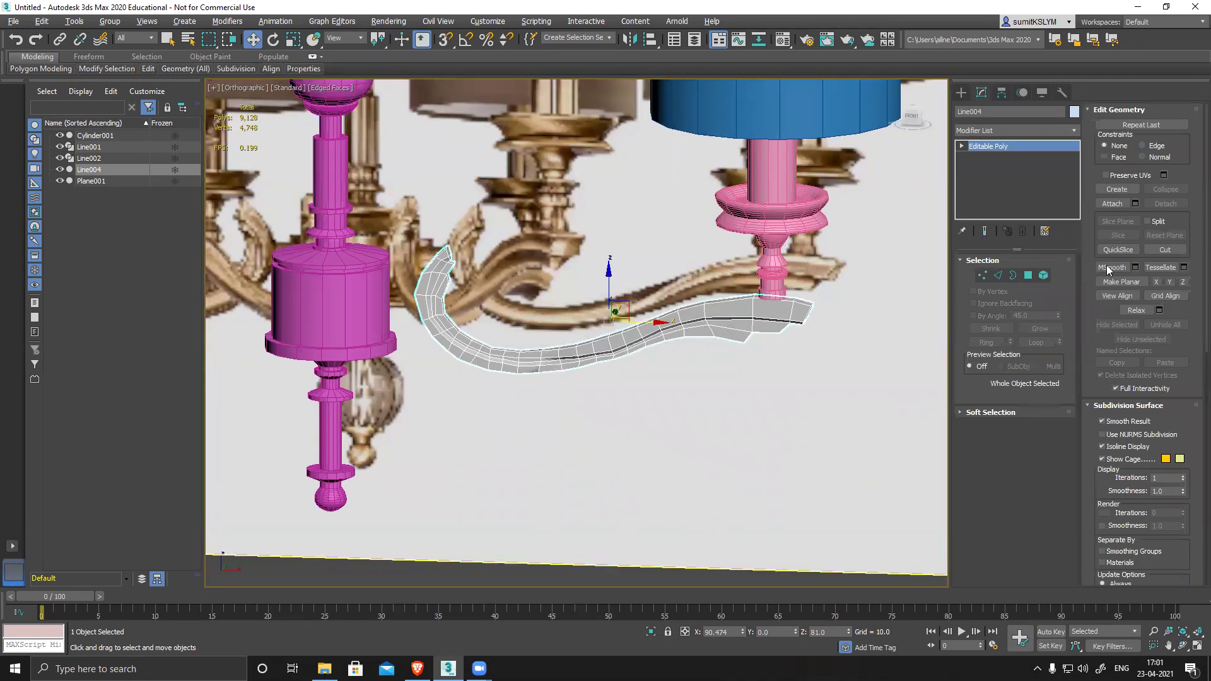
Step: Add a Twist modifier to the arm with the X twist axis and an angle of 152.5
{"action": "left_click", "coordinate": [1011, 132]}
{"action": "key", "text": "t"}
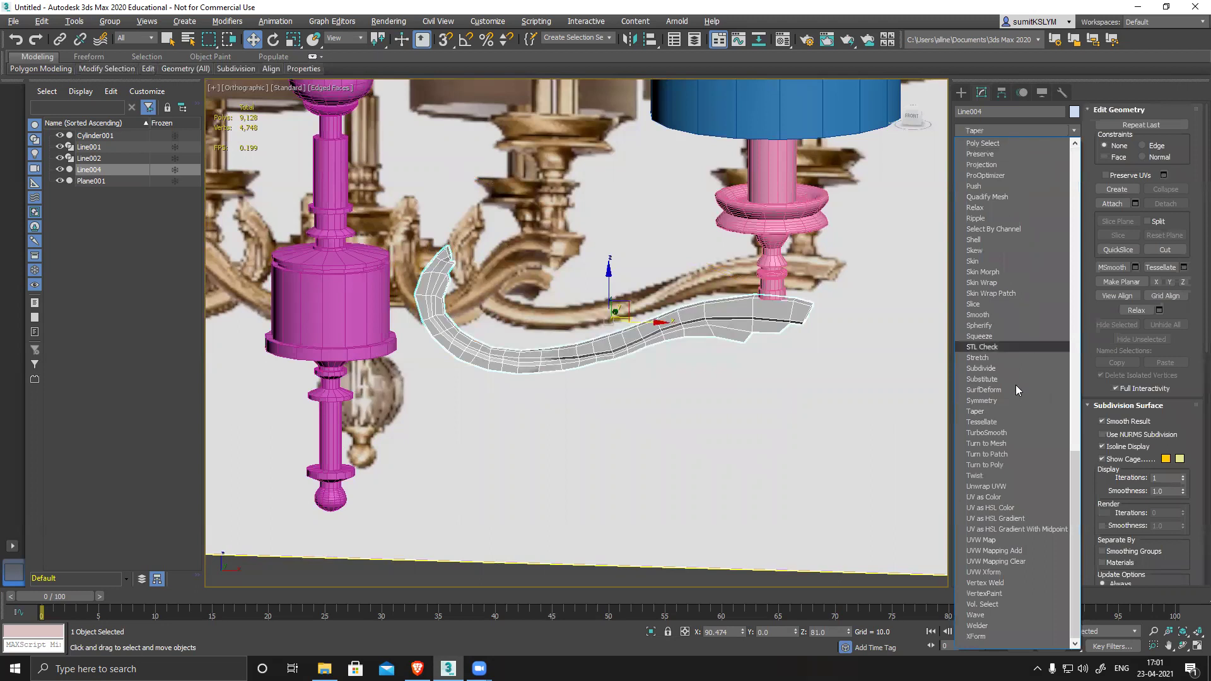
{"action": "left_click", "coordinate": [975, 476]}
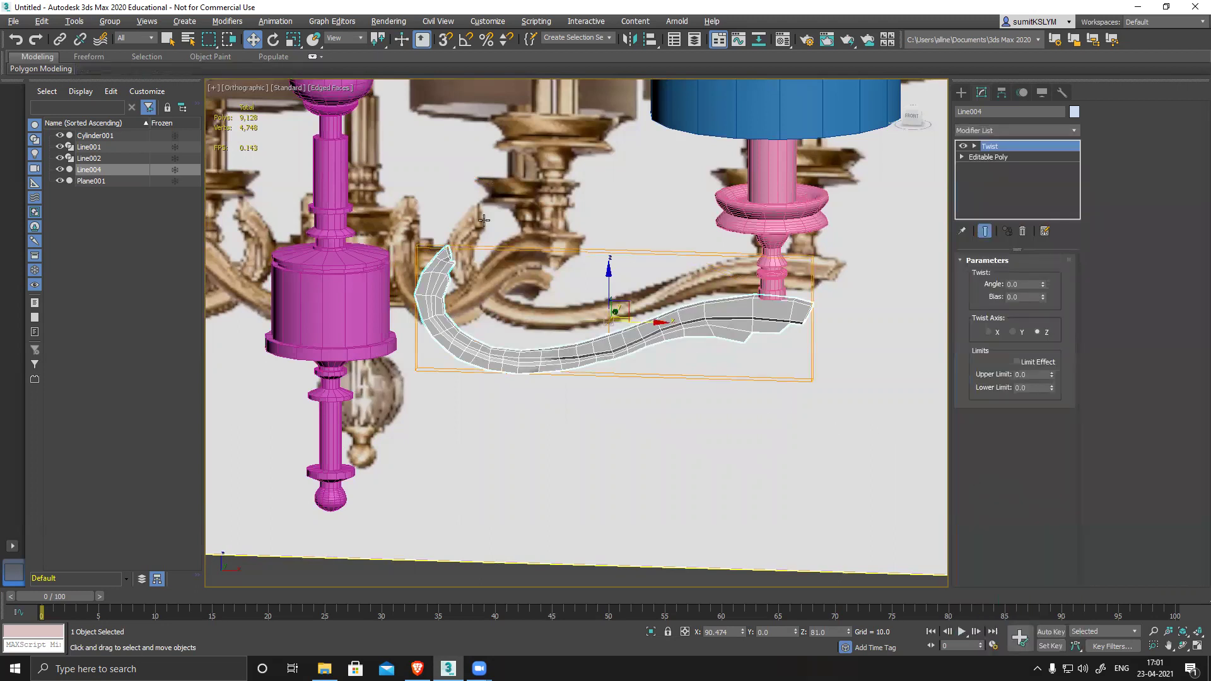
{"action": "middle_click_drag", "start_coordinate": [713, 391], "coordinate": [637, 393], "text": "alt"}
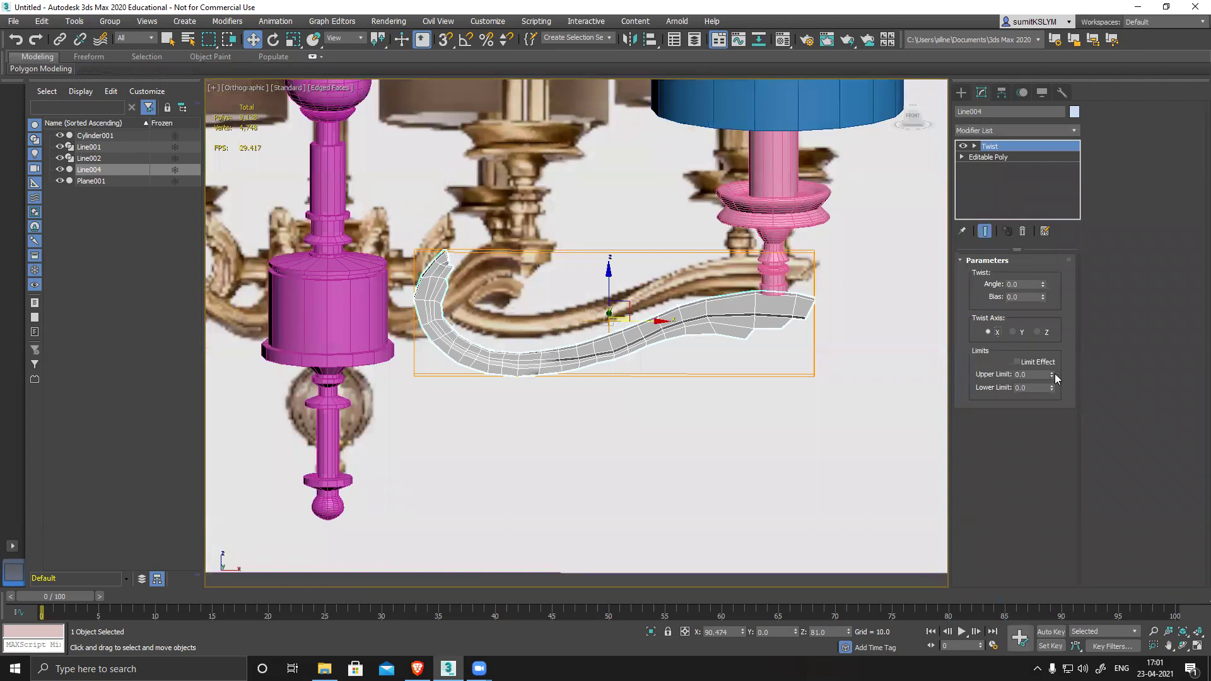
{"action": "left_click_drag", "start_coordinate": [1044, 283], "coordinate": [997, 95]}
{"action": "middle_click_drag", "start_coordinate": [816, 428], "coordinate": [814, 349], "text": "alt"}
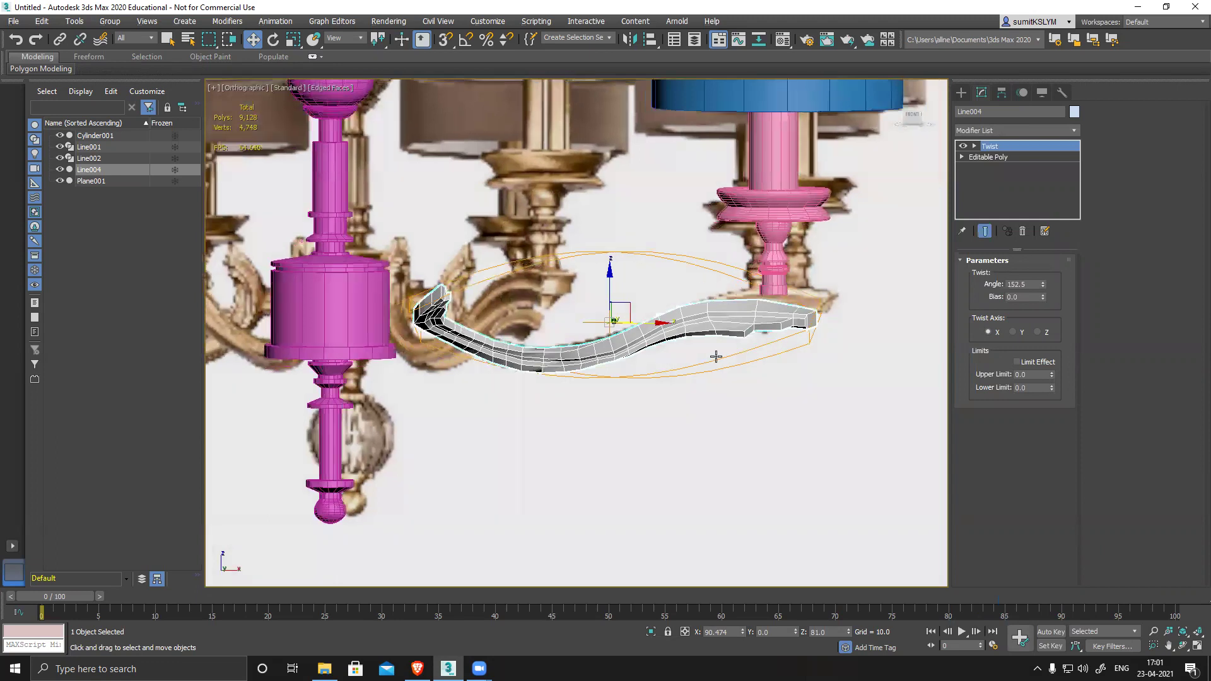
Step: Enable Limit Effect on the twist, try an upper limit of 12.75 and reset that limit to 0
{"action": "left_click", "coordinate": [1016, 362]}
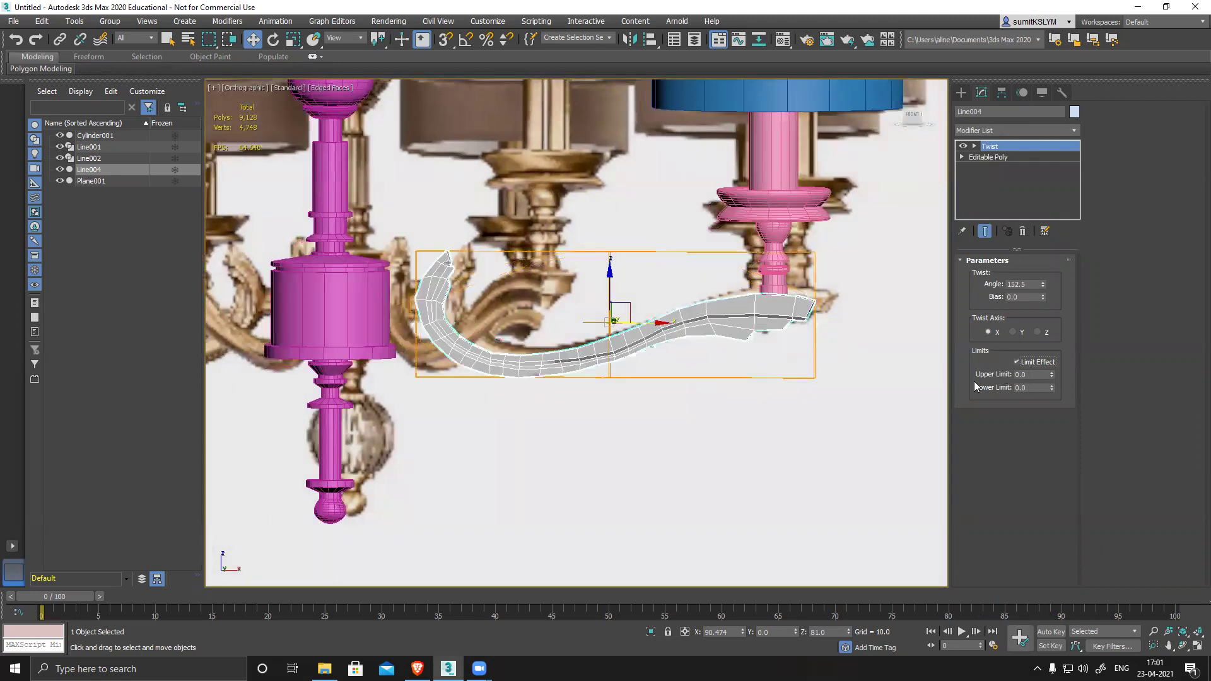
{"action": "left_click_drag", "start_coordinate": [1052, 374], "coordinate": [899, 208]}
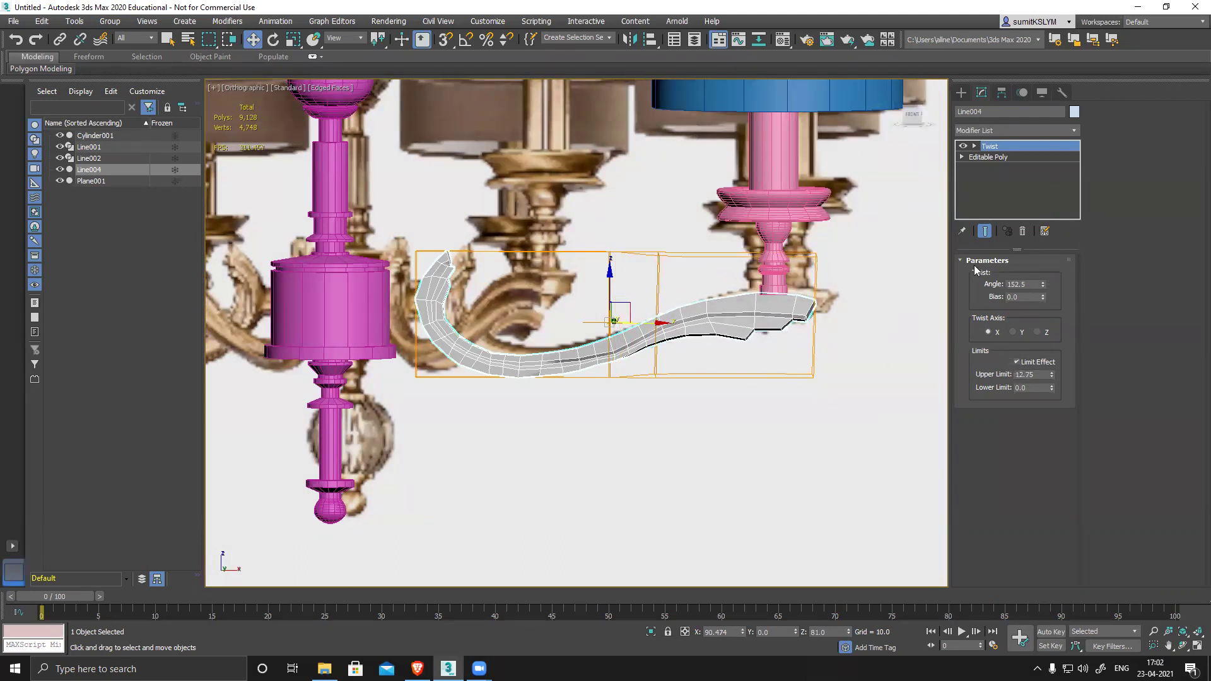
{"action": "left_click_drag", "start_coordinate": [1045, 286], "coordinate": [1051, 360]}
{"action": "right_click", "coordinate": [1051, 376]}
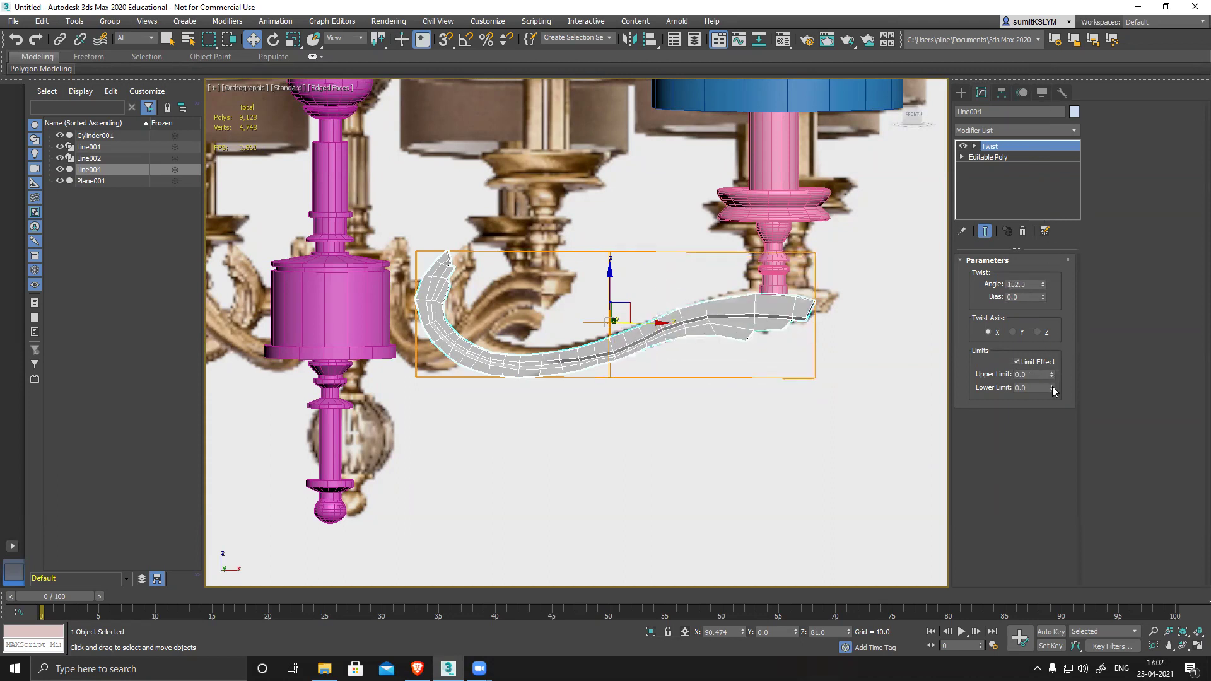
Step: Set the twist's lower limit to -9.04 and return the upper limit to 0
{"action": "left_click_drag", "start_coordinate": [1053, 372], "coordinate": [1050, 323]}
{"action": "left_click_drag", "start_coordinate": [1052, 389], "coordinate": [1052, 426]}
{"action": "right_click", "coordinate": [1052, 374]}
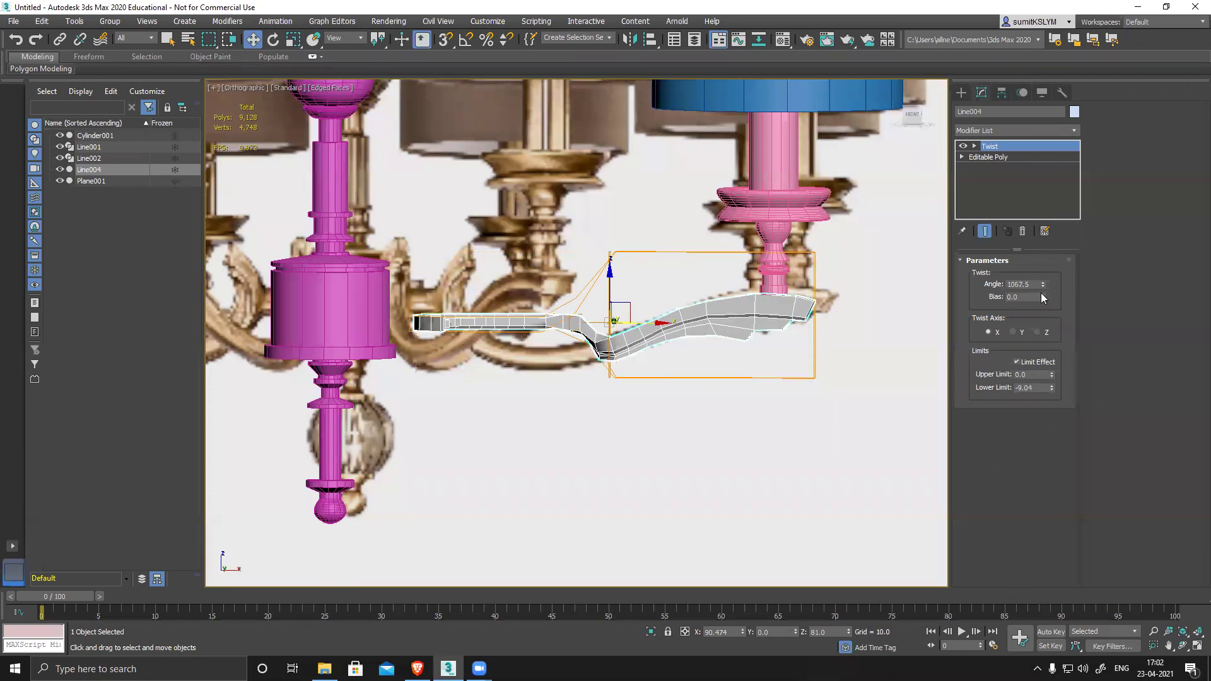
Step: Try a twist angle of 348 on the hooked side of the arm and set the angle to 360
{"action": "left_click_drag", "start_coordinate": [1043, 282], "coordinate": [870, 479]}
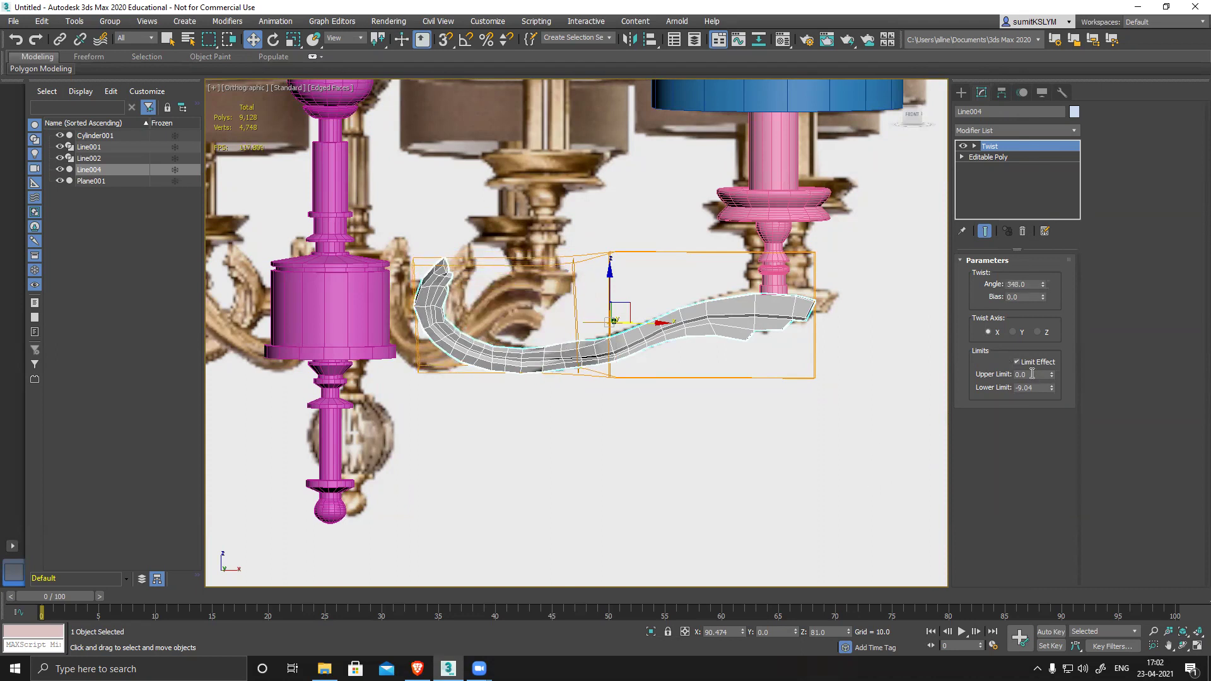
{"action": "middle_click_drag", "start_coordinate": [368, 407], "coordinate": [557, 397]}
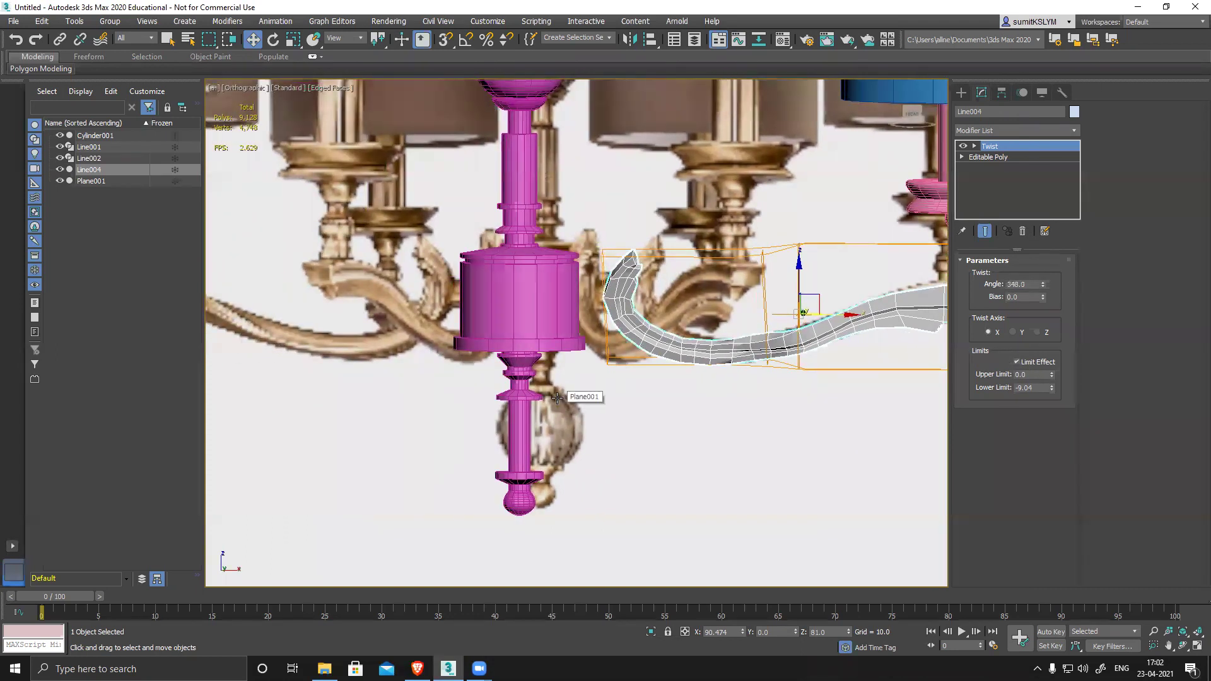
{"action": "middle_click_drag", "start_coordinate": [669, 406], "coordinate": [582, 407]}
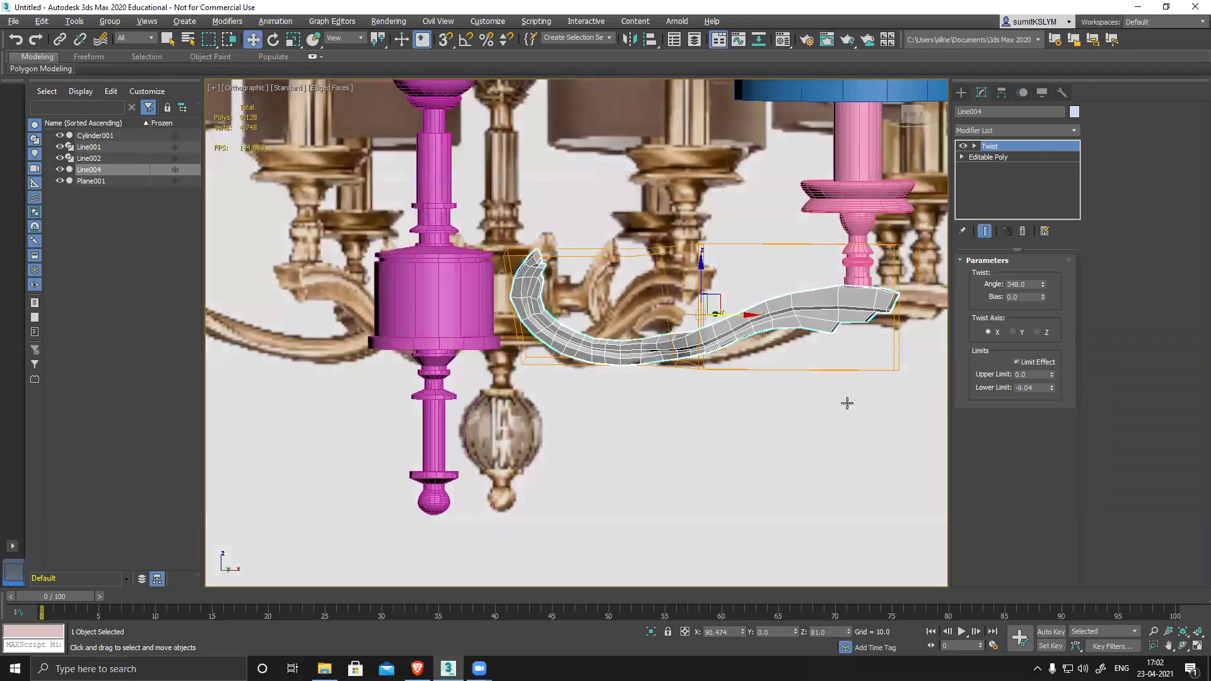
{"action": "right_click", "coordinate": [1044, 283]}
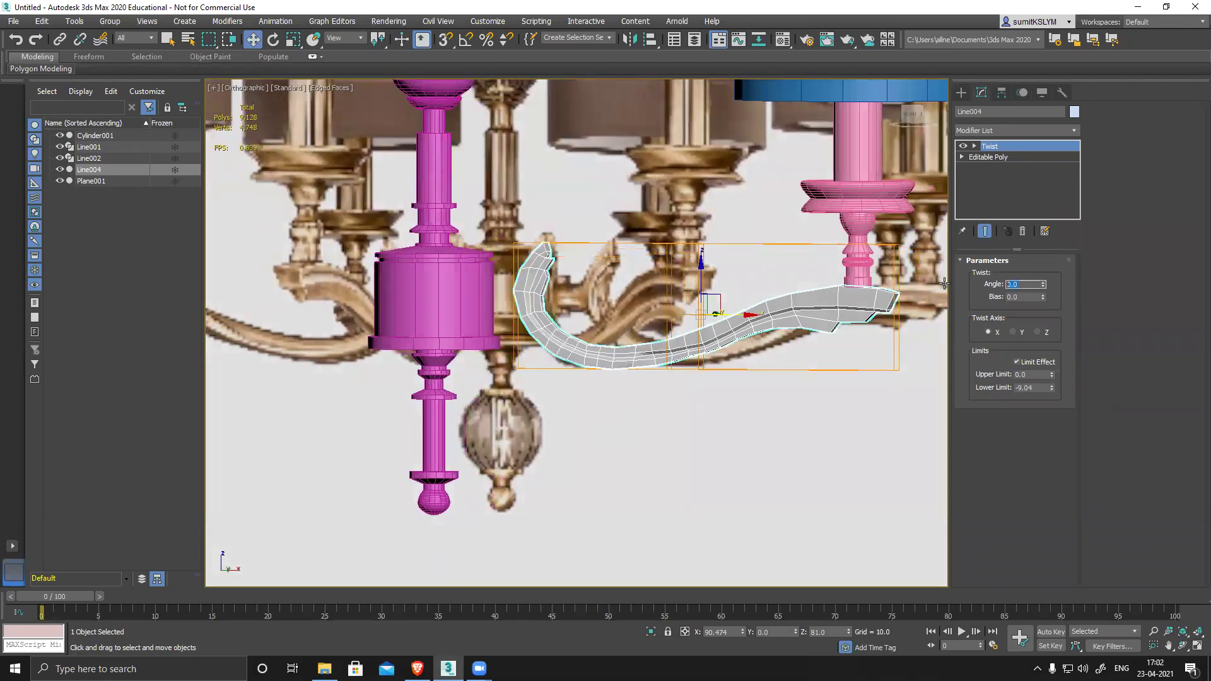
{"action": "key", "text": "Return"}
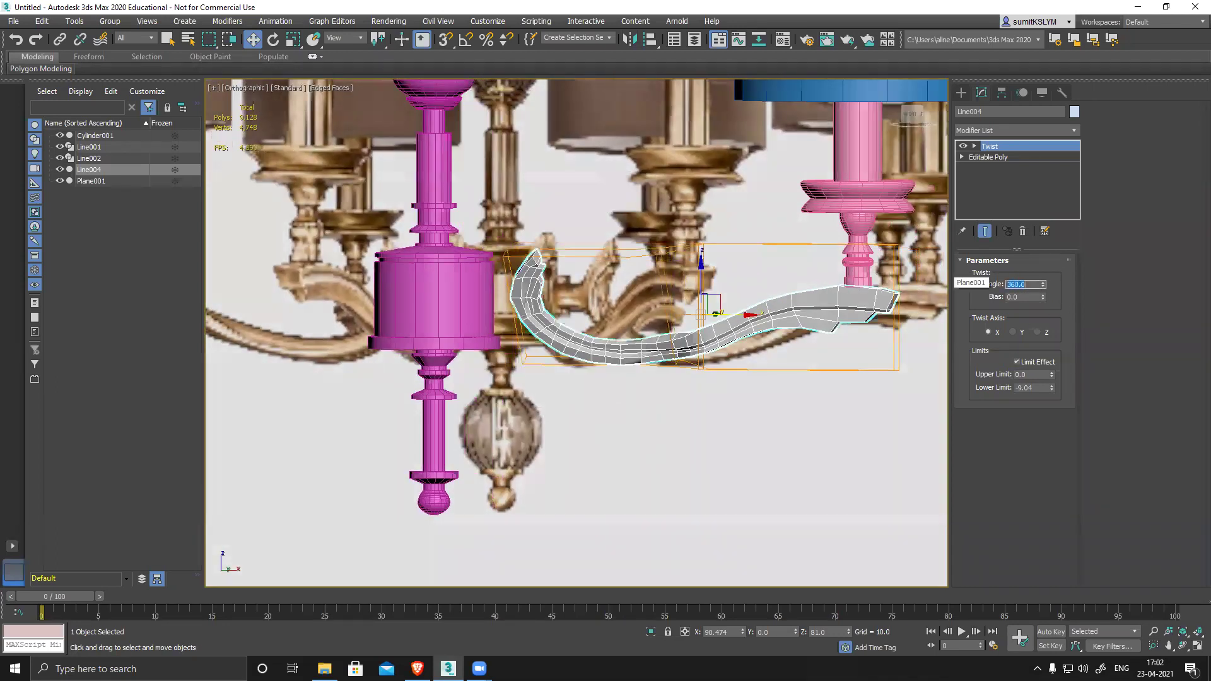
Step: Reset the twist angle to 0 and remove the Twist modifier from the arm
{"action": "middle_click_drag", "start_coordinate": [703, 373], "coordinate": [750, 348], "text": "alt"}
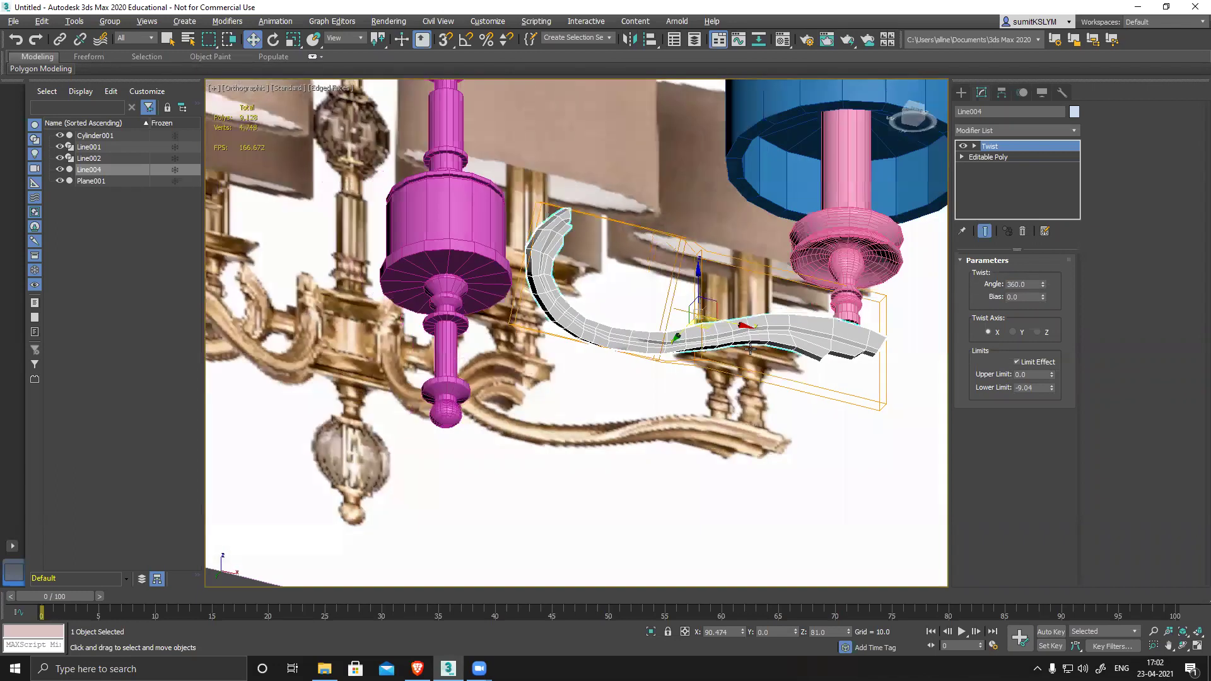
{"action": "middle_click_drag", "start_coordinate": [768, 408], "coordinate": [938, 378], "text": "alt"}
{"action": "right_click", "coordinate": [1043, 288]}
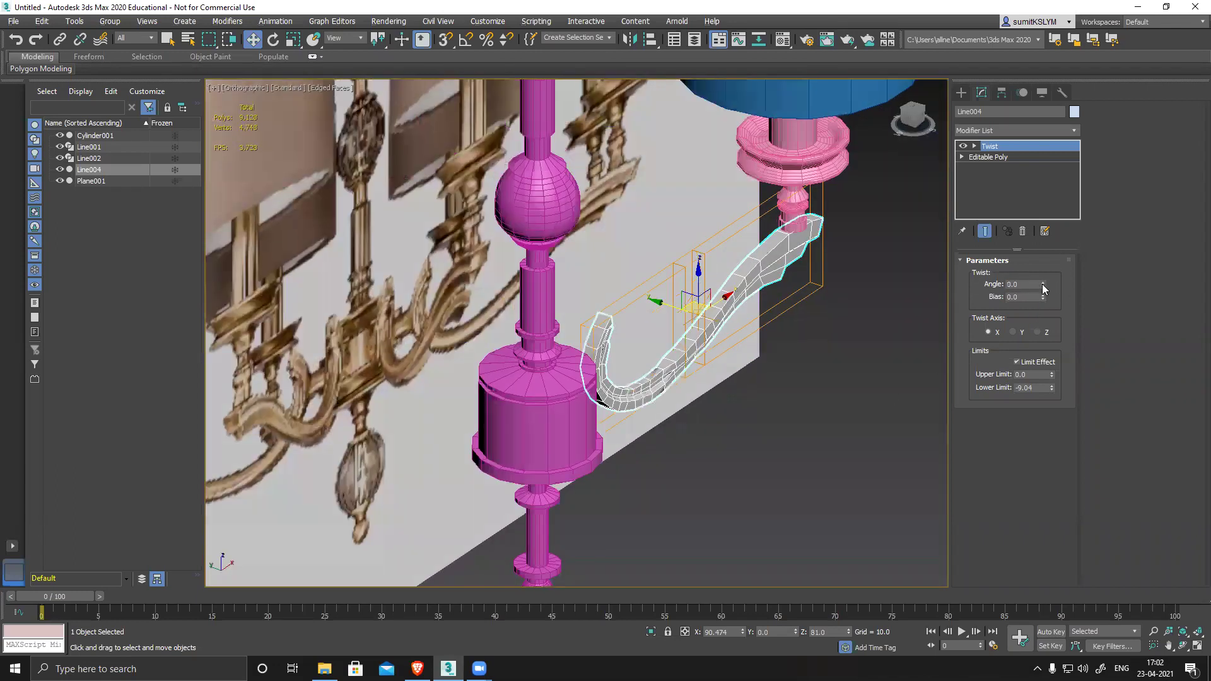
{"action": "left_click", "coordinate": [1023, 231]}
{"action": "middle_click_drag", "start_coordinate": [789, 420], "coordinate": [760, 376], "text": "alt"}
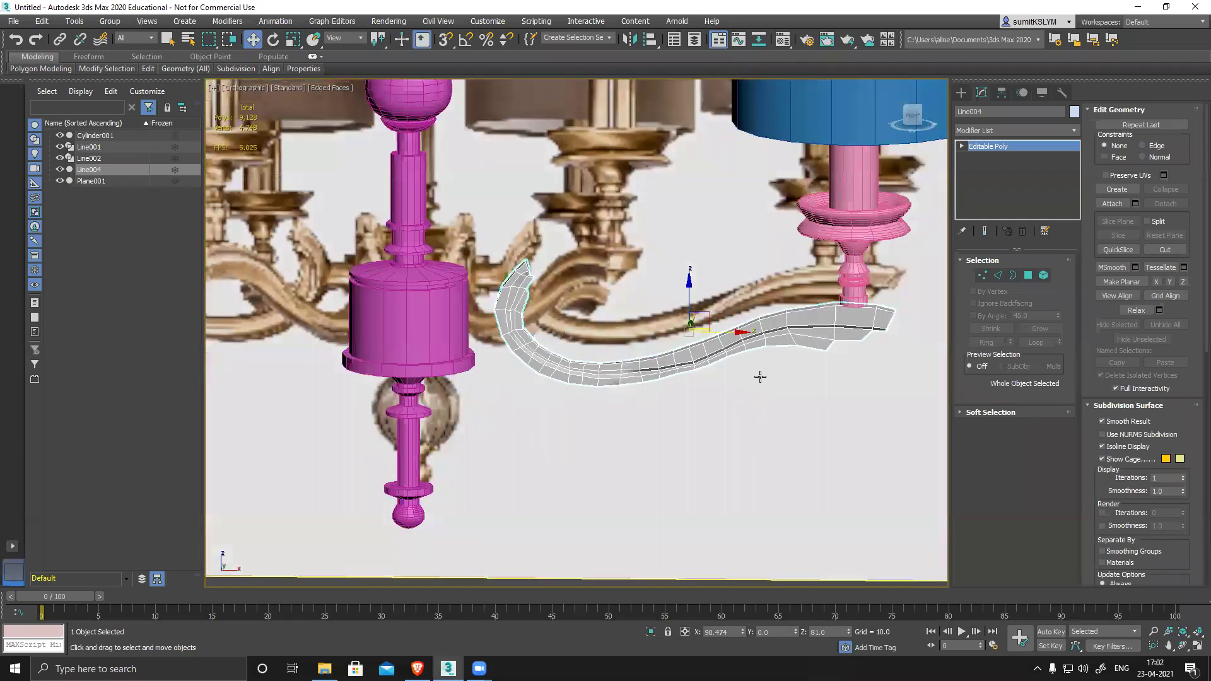
Step: Try a TurboSmooth modifier on the arm, toggling separation by smoothing groups, and delete the modifier
{"action": "key", "text": "f"}
{"action": "middle_click_drag", "start_coordinate": [620, 382], "coordinate": [678, 282]}
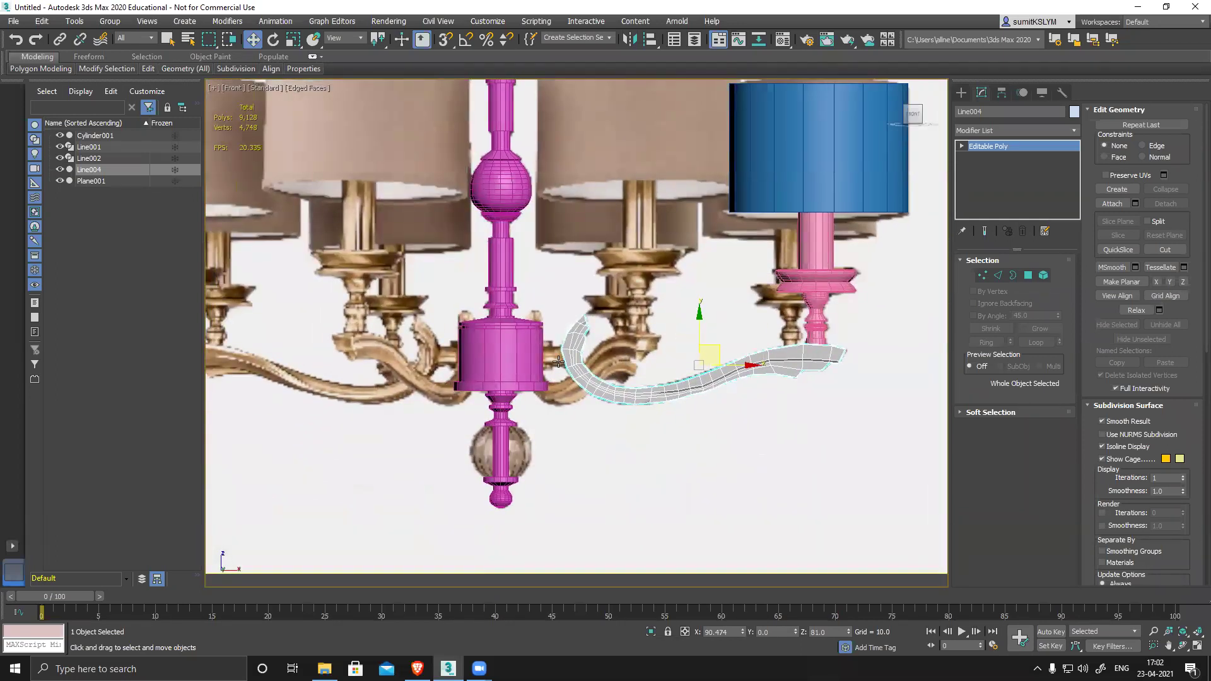
{"action": "scroll", "coordinate": [558, 361], "scroll_direction": "up", "scroll_amount": 3}
{"action": "left_click", "coordinate": [998, 130]}
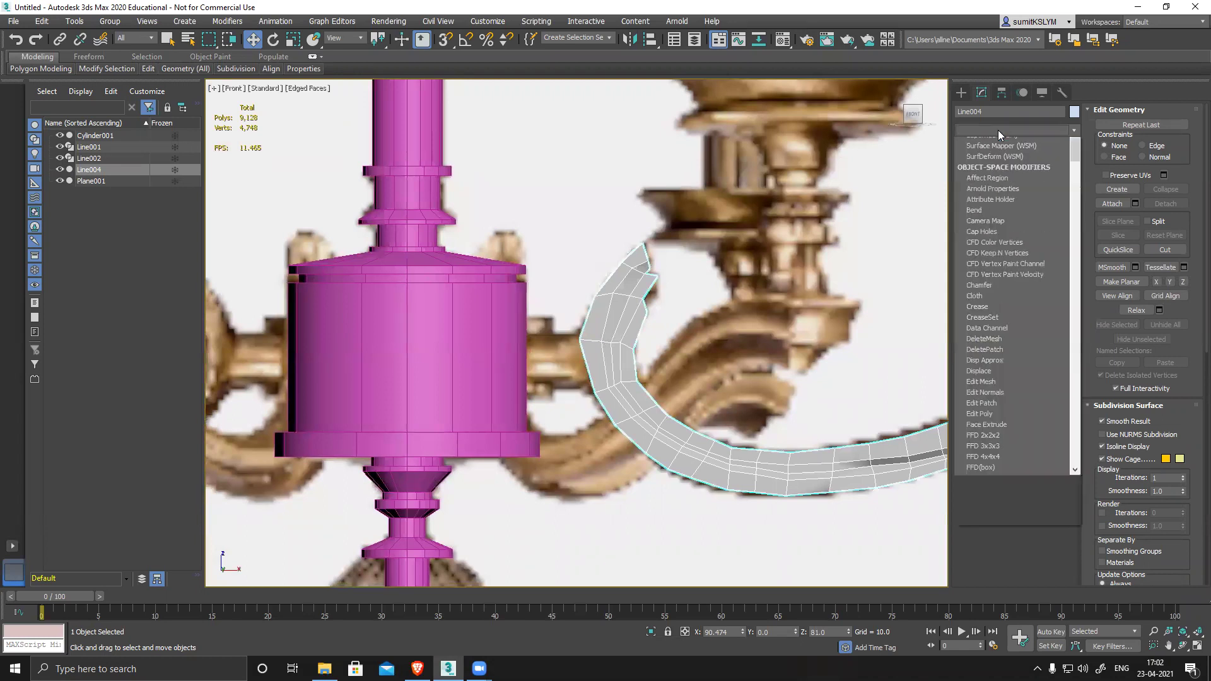
{"action": "key", "text": "t"}
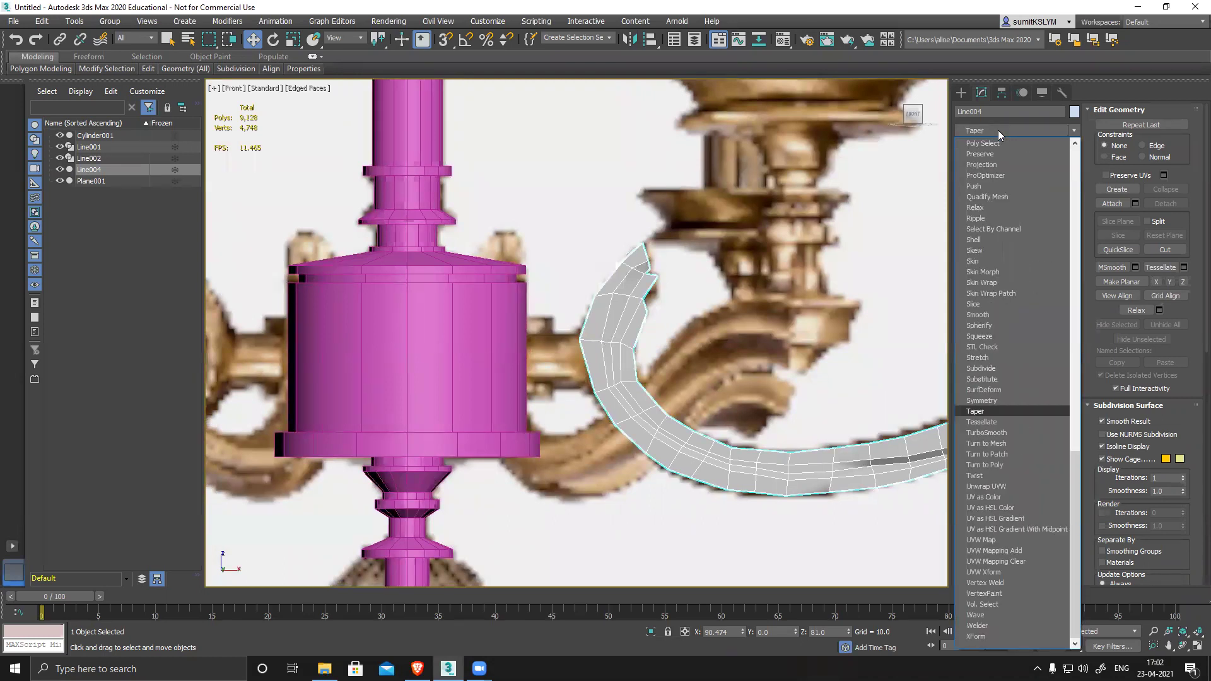
{"action": "left_click", "coordinate": [1003, 432]}
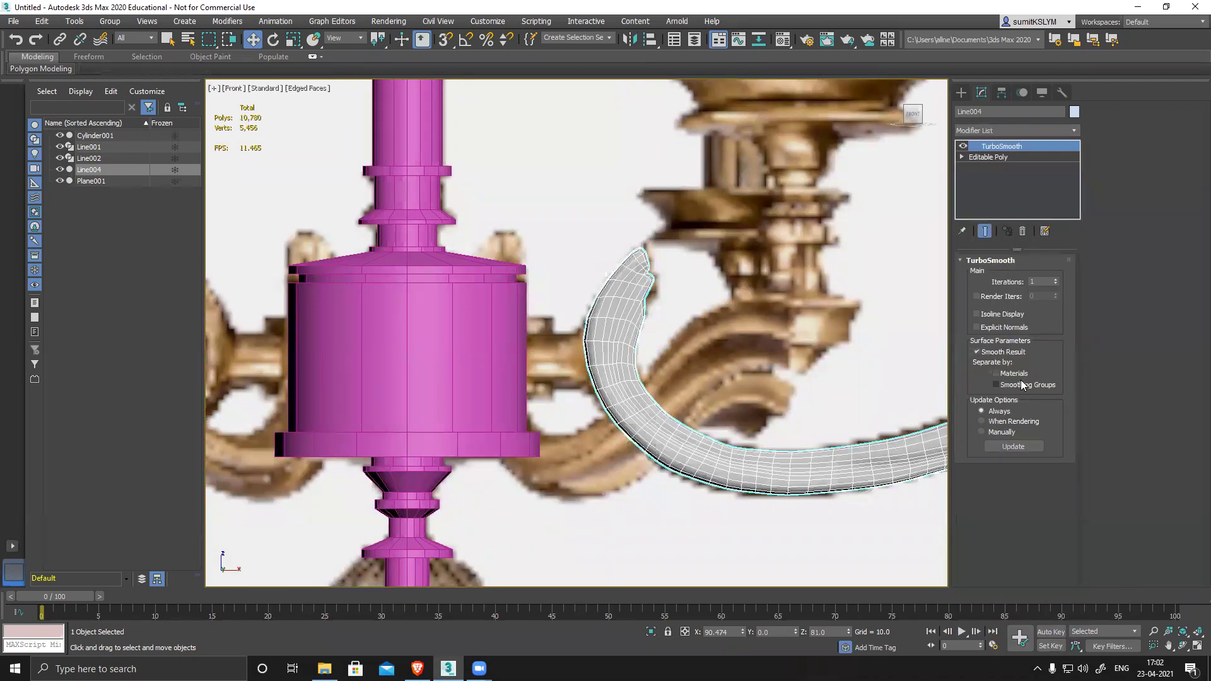
{"action": "left_click", "coordinate": [997, 385]}
{"action": "left_click", "coordinate": [1017, 386]}
{"action": "left_click", "coordinate": [1023, 231]}
Step: Examine how the arm's hooked end meets the central hub in the reference image
{"action": "middle_click_drag", "start_coordinate": [758, 335], "coordinate": [738, 379], "text": "alt"}
{"action": "middle_click_drag", "start_coordinate": [571, 366], "coordinate": [665, 324]}
{"action": "key", "text": "f"}
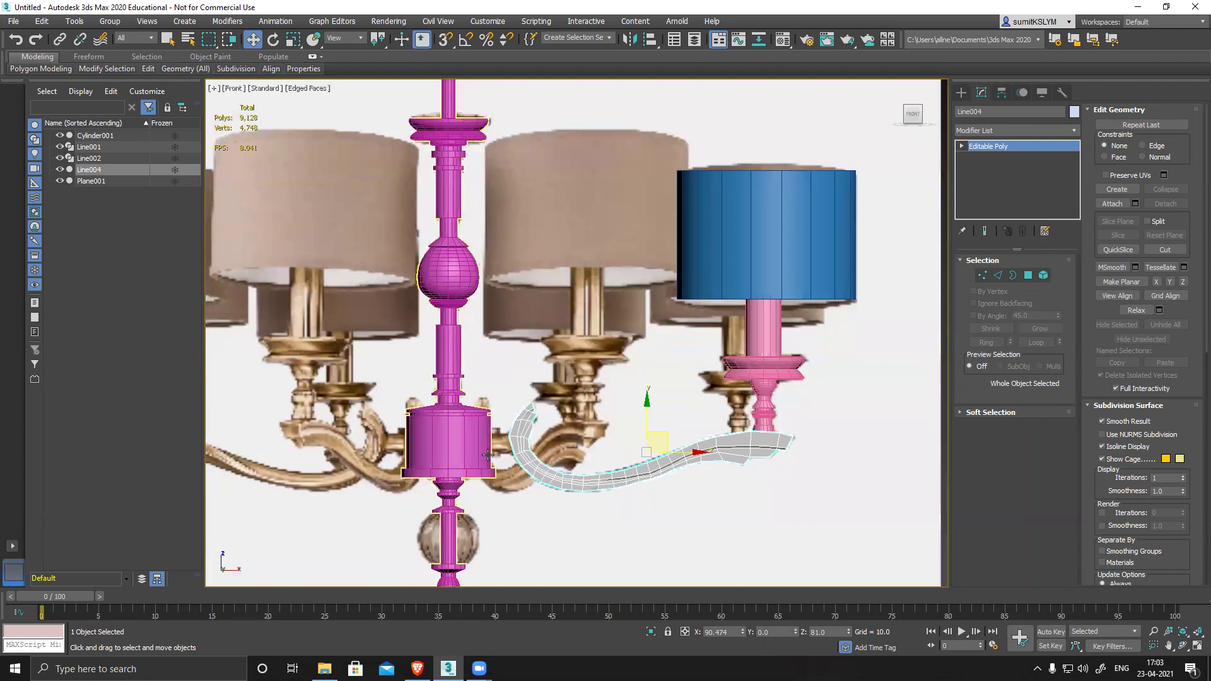
{"action": "middle_click_drag", "start_coordinate": [486, 454], "coordinate": [529, 386]}
{"action": "scroll", "coordinate": [529, 386], "scroll_direction": "up", "scroll_amount": 2}
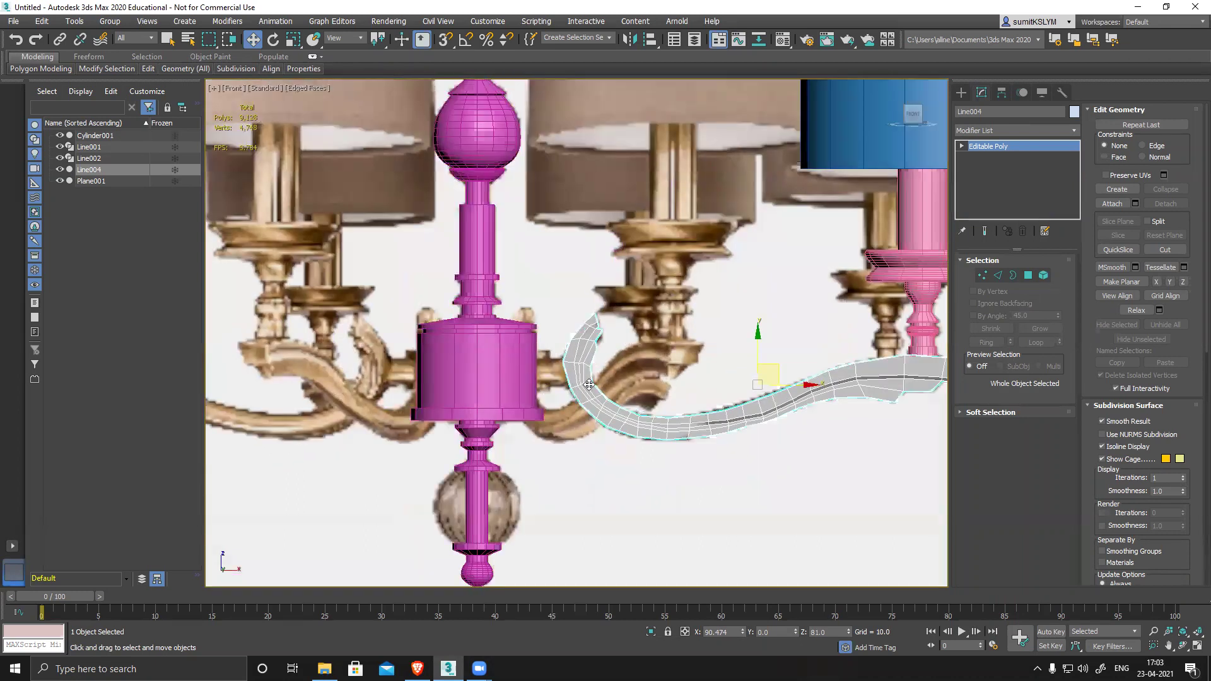
{"action": "scroll", "coordinate": [690, 357], "scroll_direction": "down", "scroll_amount": 6}
{"action": "scroll", "coordinate": [659, 363], "scroll_direction": "up", "scroll_amount": 5}
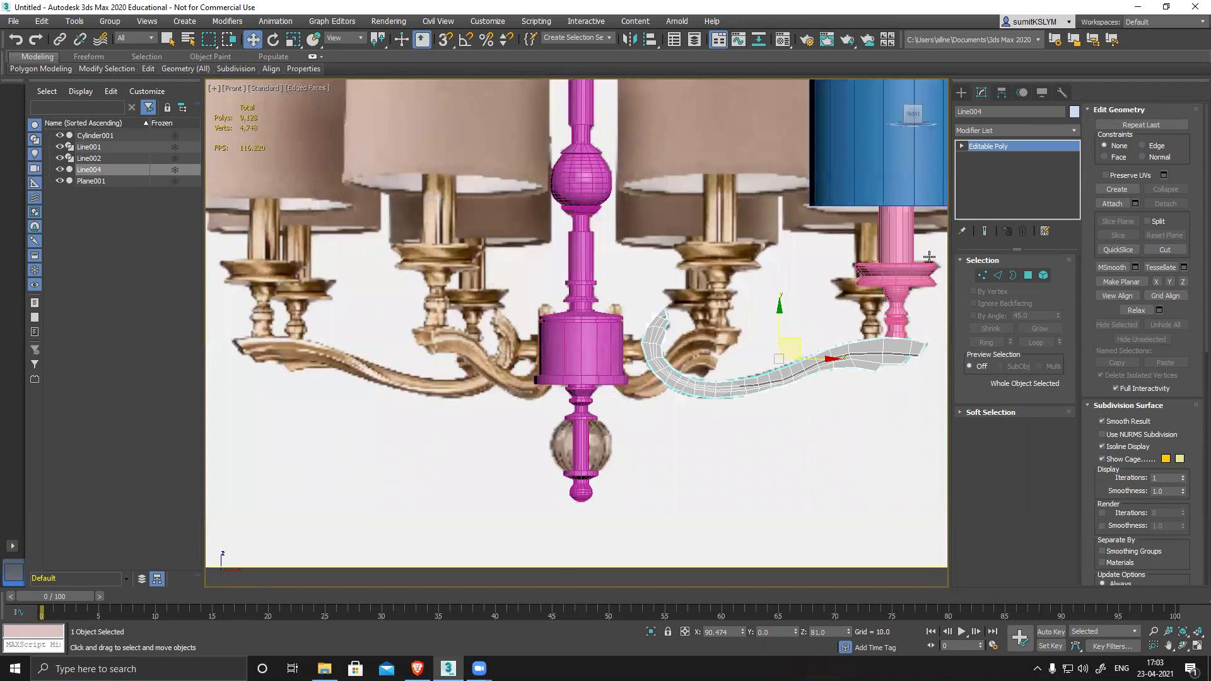
{"action": "left_click", "coordinate": [962, 93]}
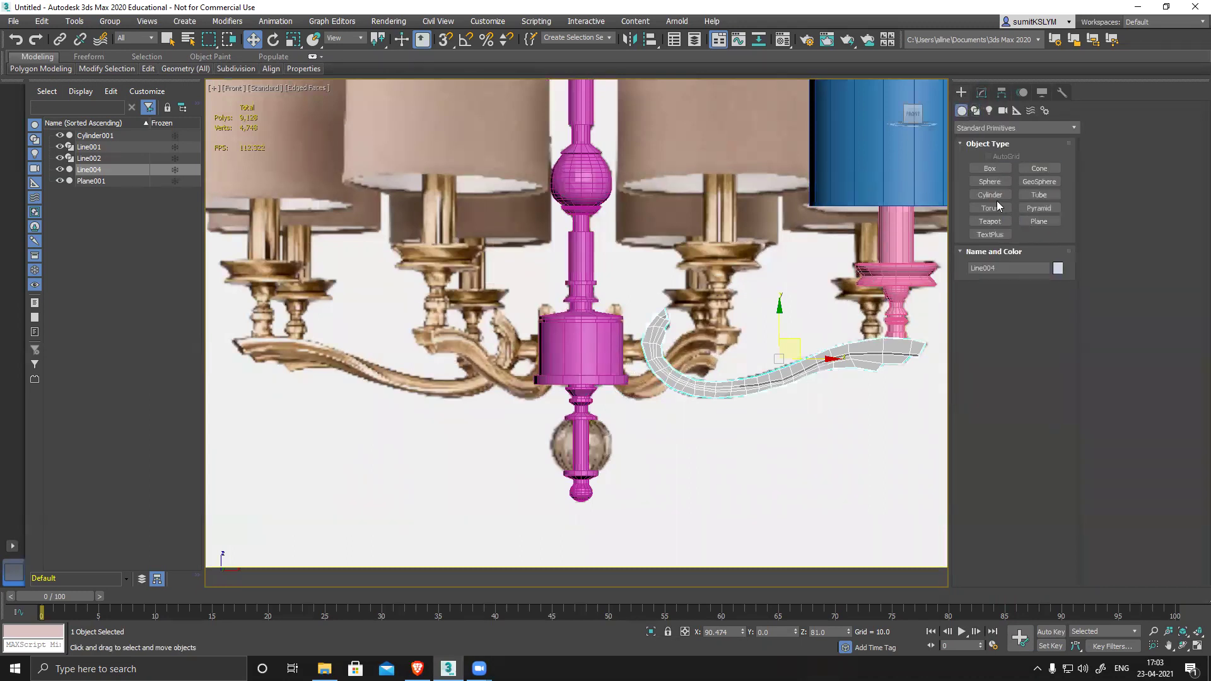
{"action": "middle_click_drag", "start_coordinate": [657, 385], "coordinate": [684, 385], "text": "alt"}
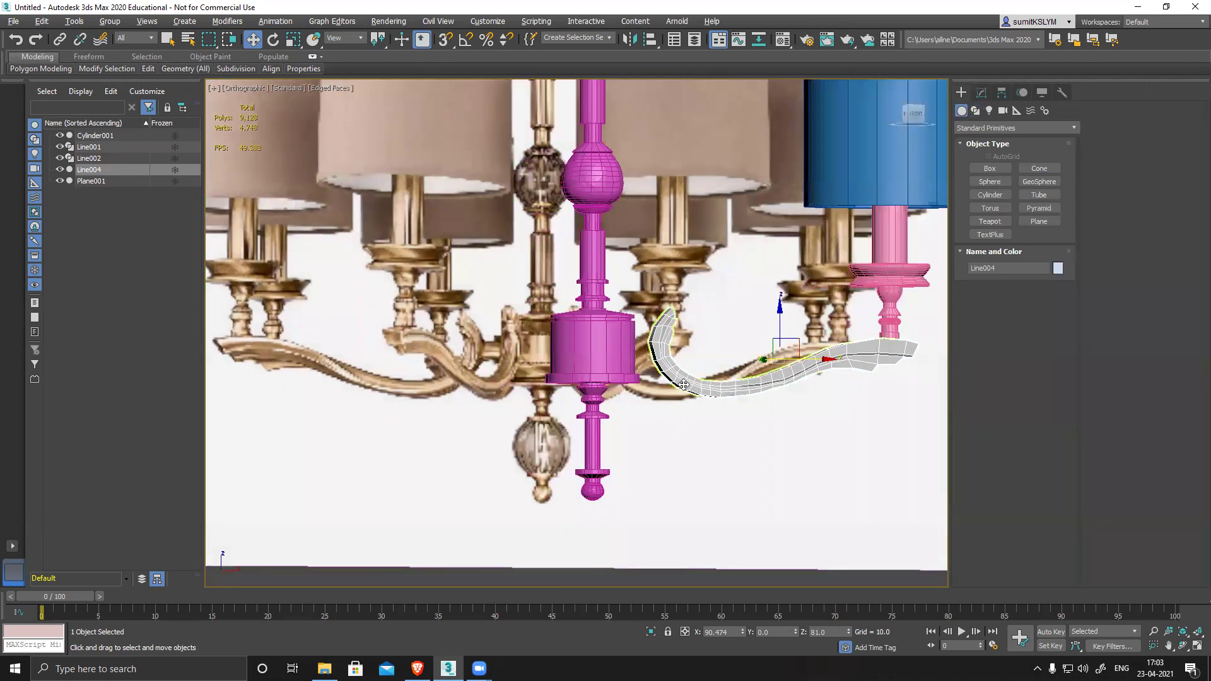
{"action": "scroll", "coordinate": [684, 385], "scroll_direction": "up", "scroll_amount": 4}
Step: Extrude the hook's polygon that faces the central hub and move the new end face into the hub
{"action": "left_click", "coordinate": [981, 93]}
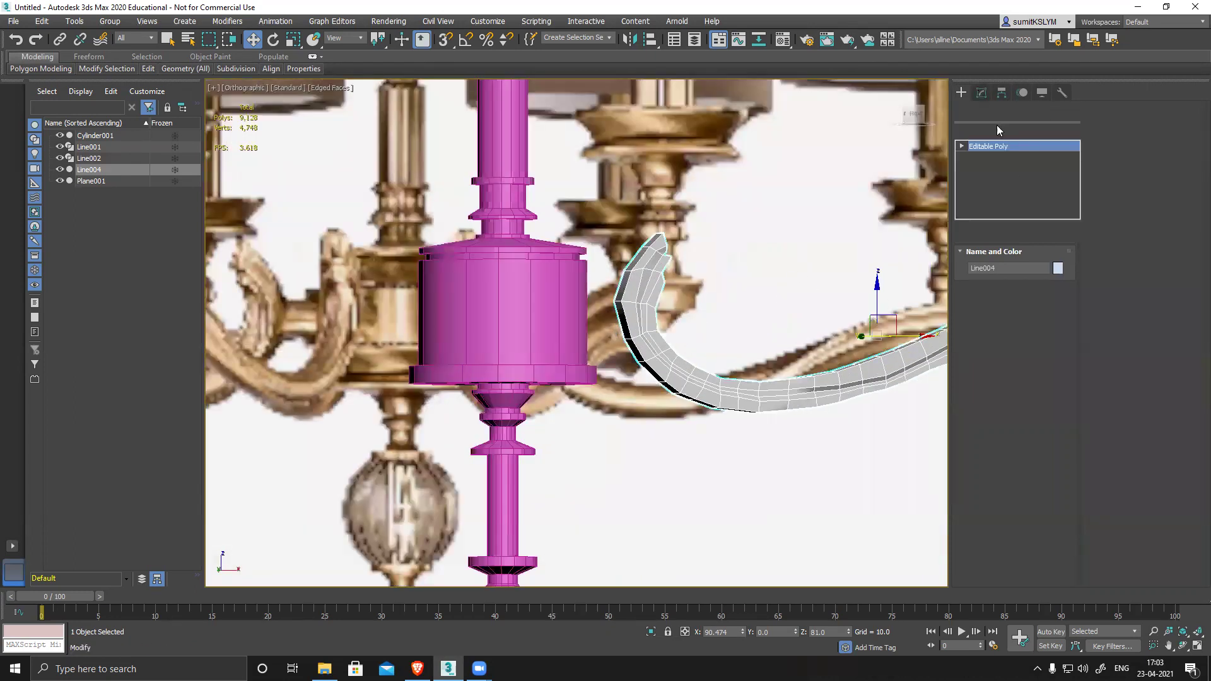
{"action": "left_click", "coordinate": [1028, 275]}
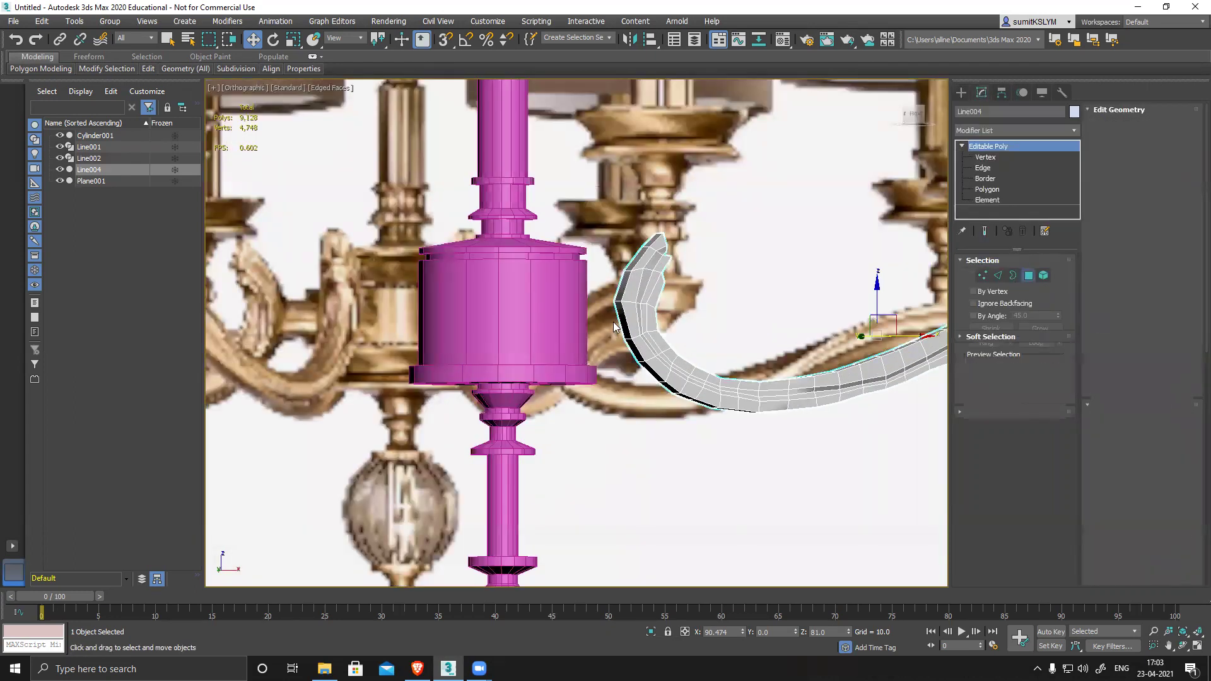
{"action": "left_click", "coordinate": [623, 325]}
{"action": "mouse_move", "coordinate": [702, 327]}
{"action": "middle_mouse_down", "text": "alt"}
{"action": "mouse_move", "coordinate": [665, 335]}
{"action": "mouse_move", "coordinate": [707, 304]}
{"action": "middle_mouse_up", "text": "alt"}
{"action": "key", "text": "f"}
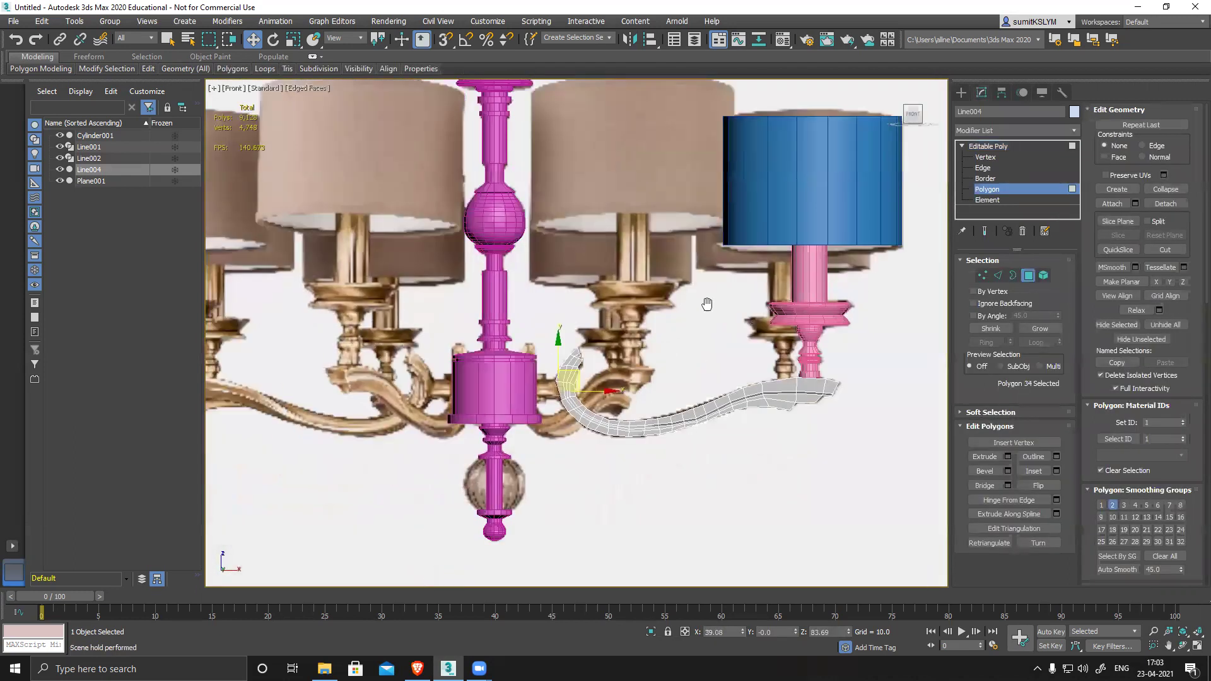
{"action": "scroll", "coordinate": [584, 357], "scroll_direction": "up", "scroll_amount": 4}
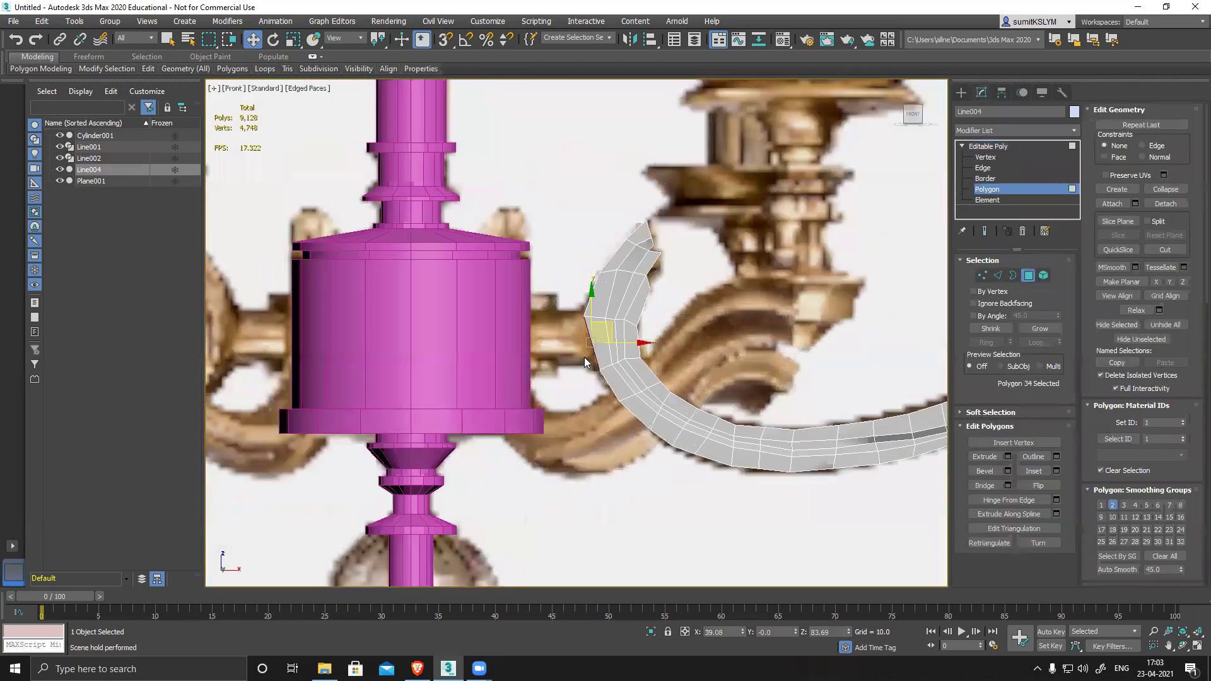
{"action": "left_click", "coordinate": [994, 457]}
{"action": "left_click_drag", "start_coordinate": [605, 325], "coordinate": [692, 266]}
{"action": "key", "text": "w"}
{"action": "left_click_drag", "start_coordinate": [516, 304], "coordinate": [518, 293]}
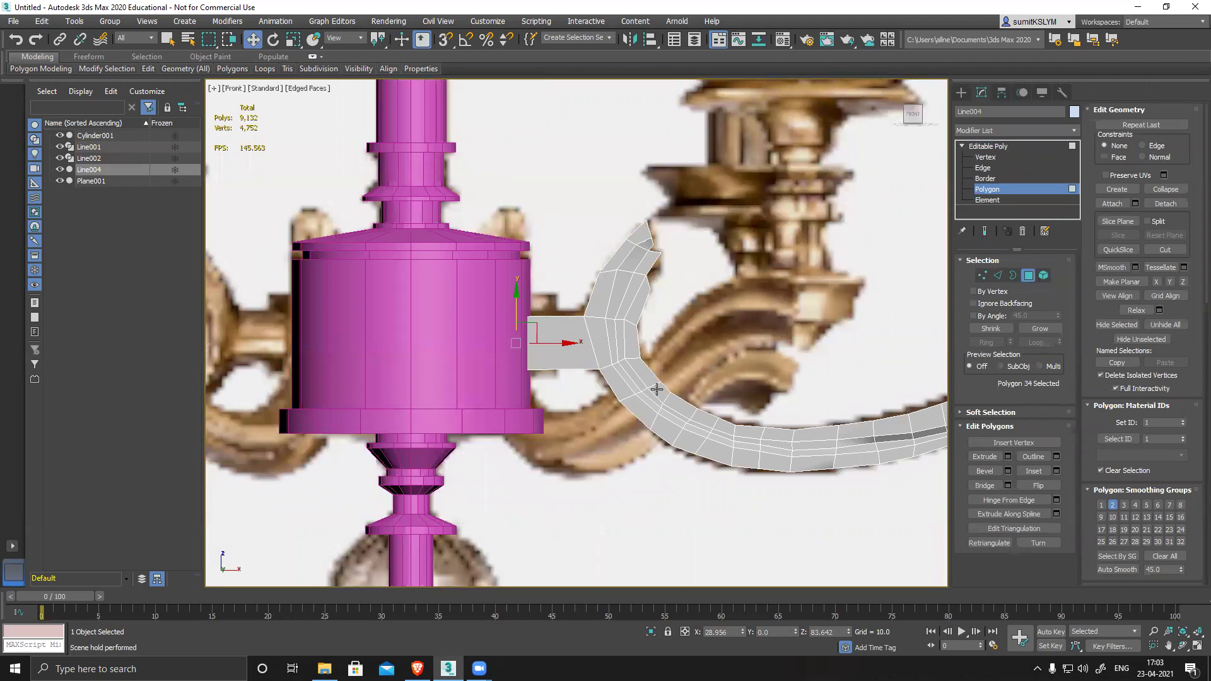
Step: Select the whole arm element, clear its smoothing groups and auto-smooth it with a 45 threshold
{"action": "middle_click_drag", "start_coordinate": [657, 390], "coordinate": [699, 372]}
{"action": "scroll", "coordinate": [656, 368], "scroll_direction": "down", "scroll_amount": 3}
{"action": "middle_click_drag", "start_coordinate": [811, 396], "coordinate": [649, 394]}
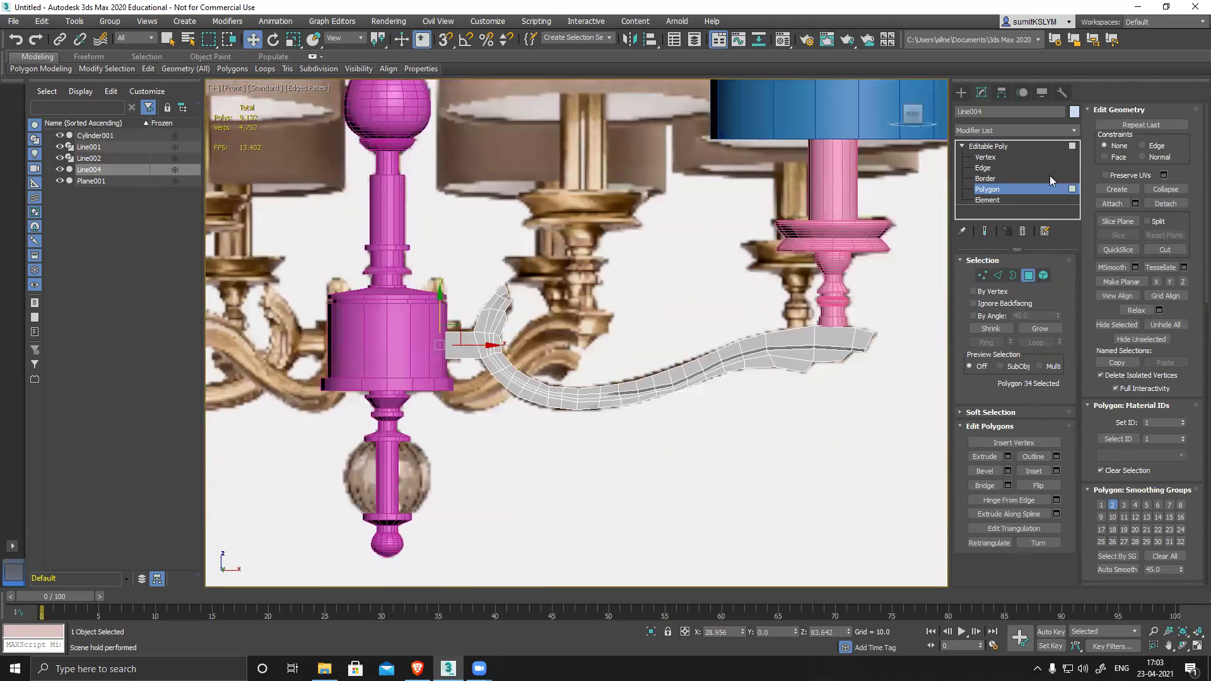
{"action": "left_click", "coordinate": [1007, 199]}
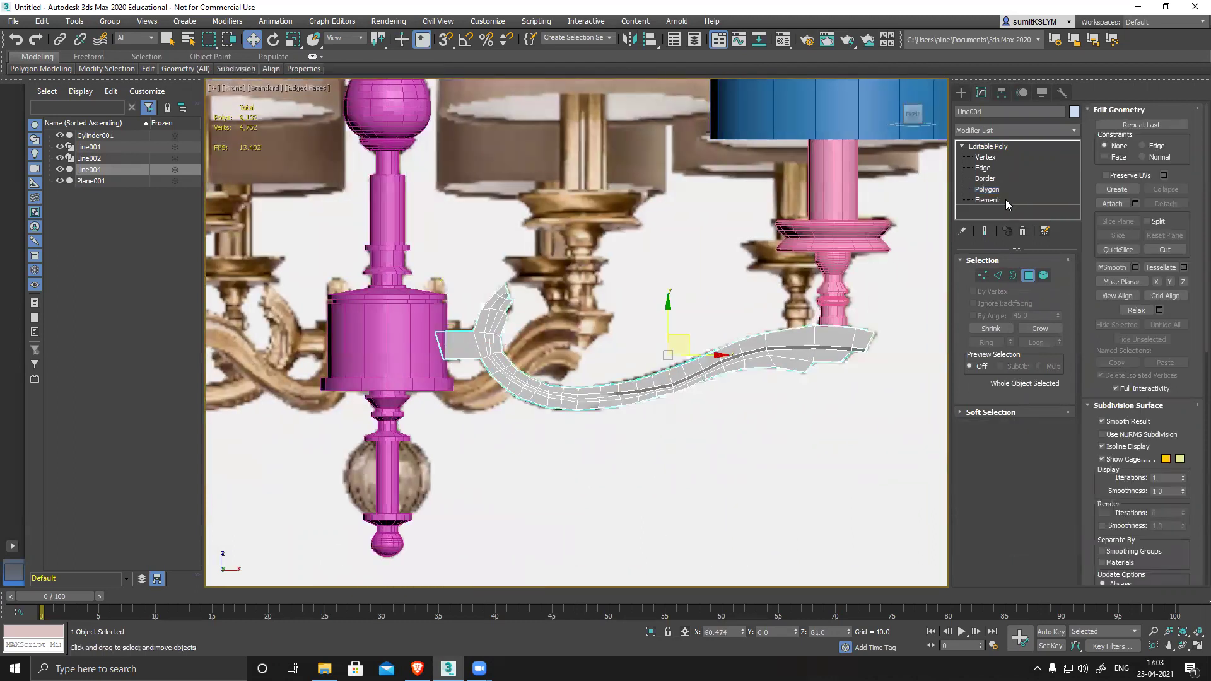
{"action": "left_click", "coordinate": [812, 341]}
{"action": "left_click", "coordinate": [1164, 558]}
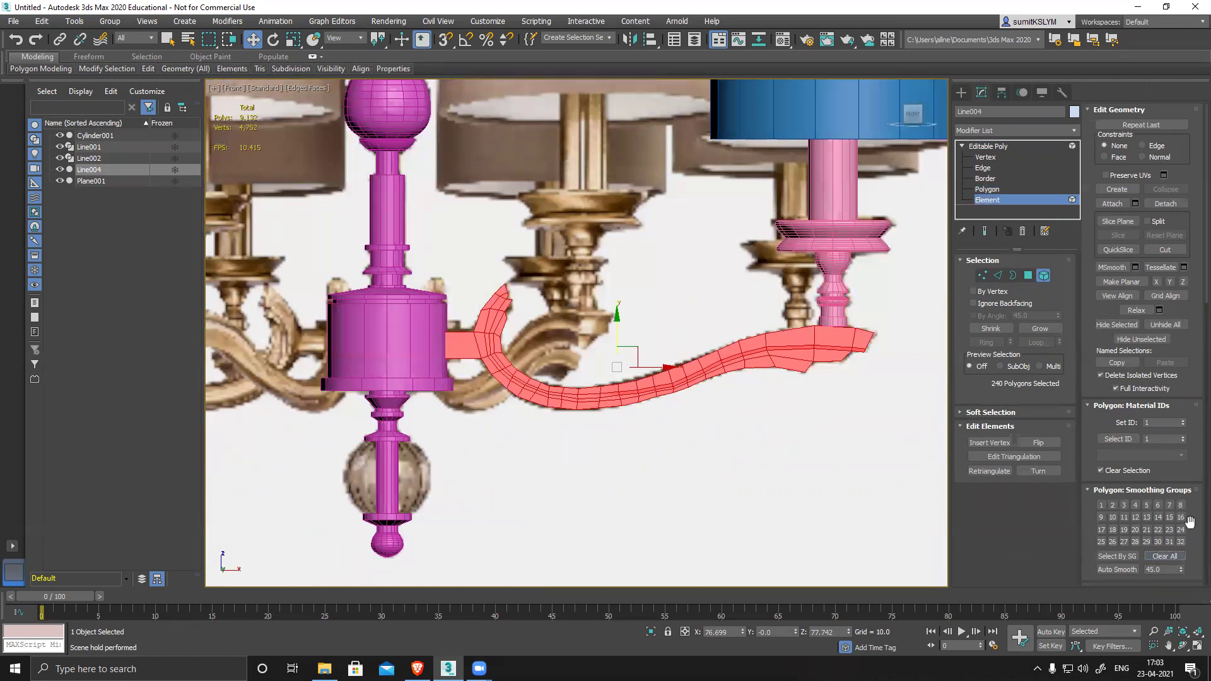
{"action": "left_click", "coordinate": [1118, 570]}
{"action": "left_click", "coordinate": [1004, 146]}
Step: Add a TurboSmooth modifier with 1 iteration to the arm, separated by smoothing groups
{"action": "left_click", "coordinate": [1003, 129]}
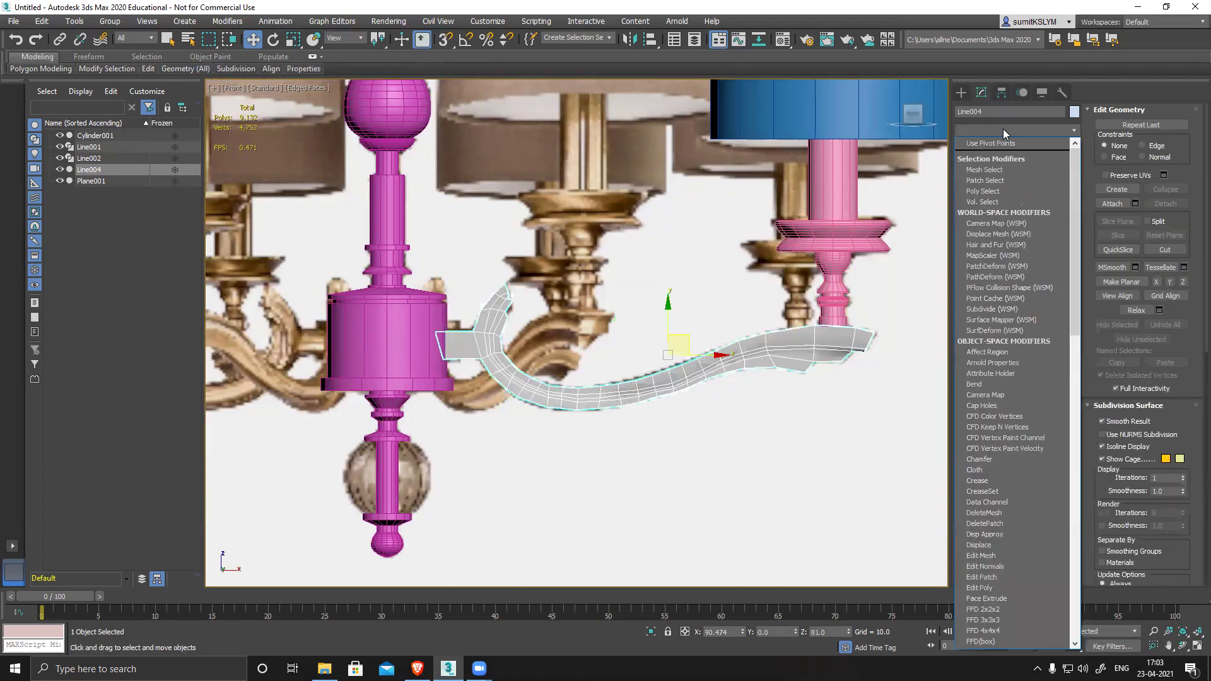
{"action": "key", "text": "t"}
{"action": "left_click", "coordinate": [1006, 435]}
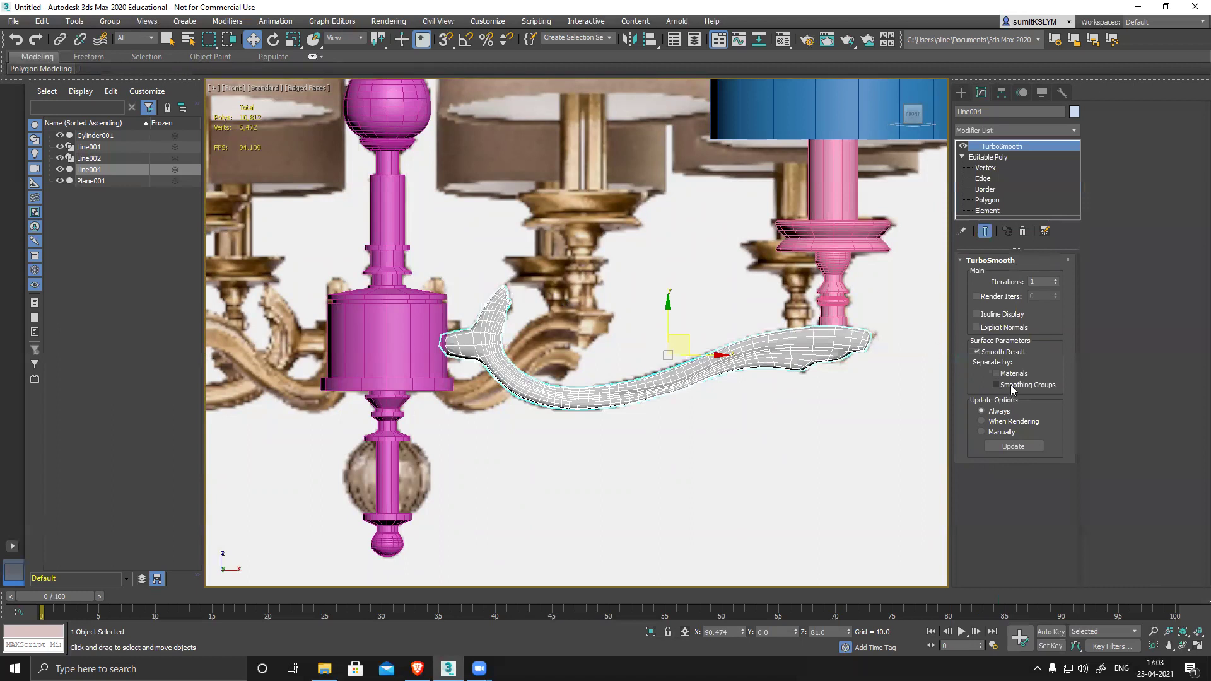
{"action": "left_click", "coordinate": [997, 385]}
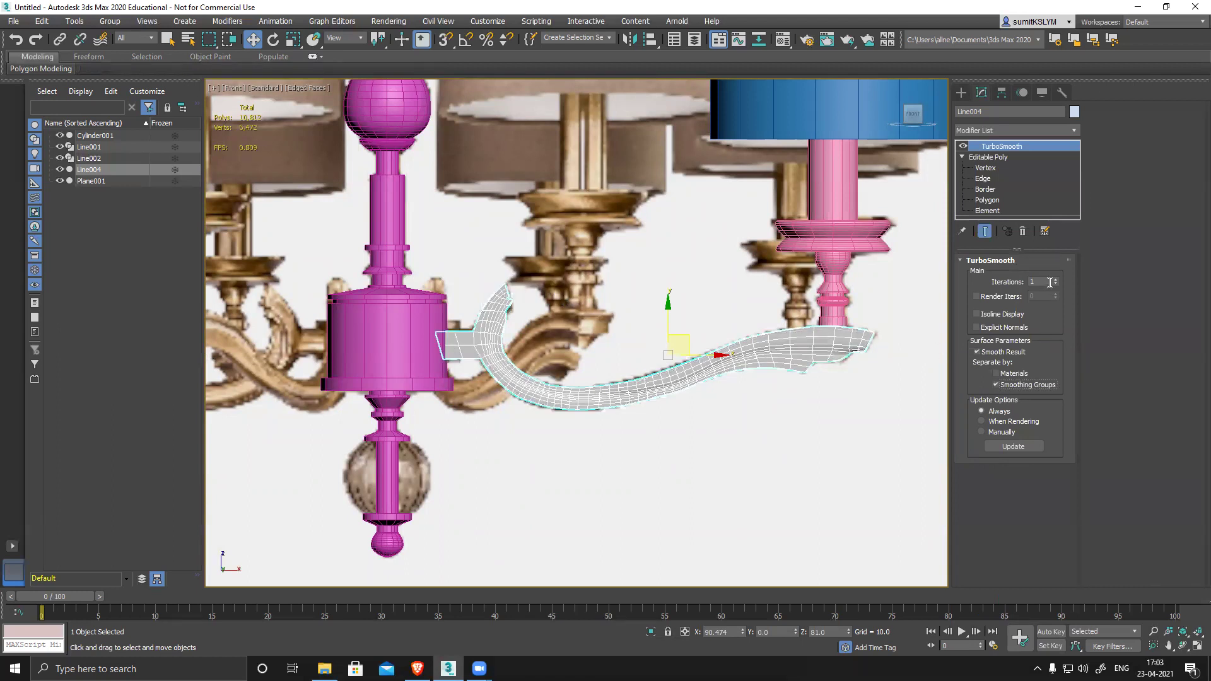
{"action": "left_click", "coordinate": [1011, 129]}
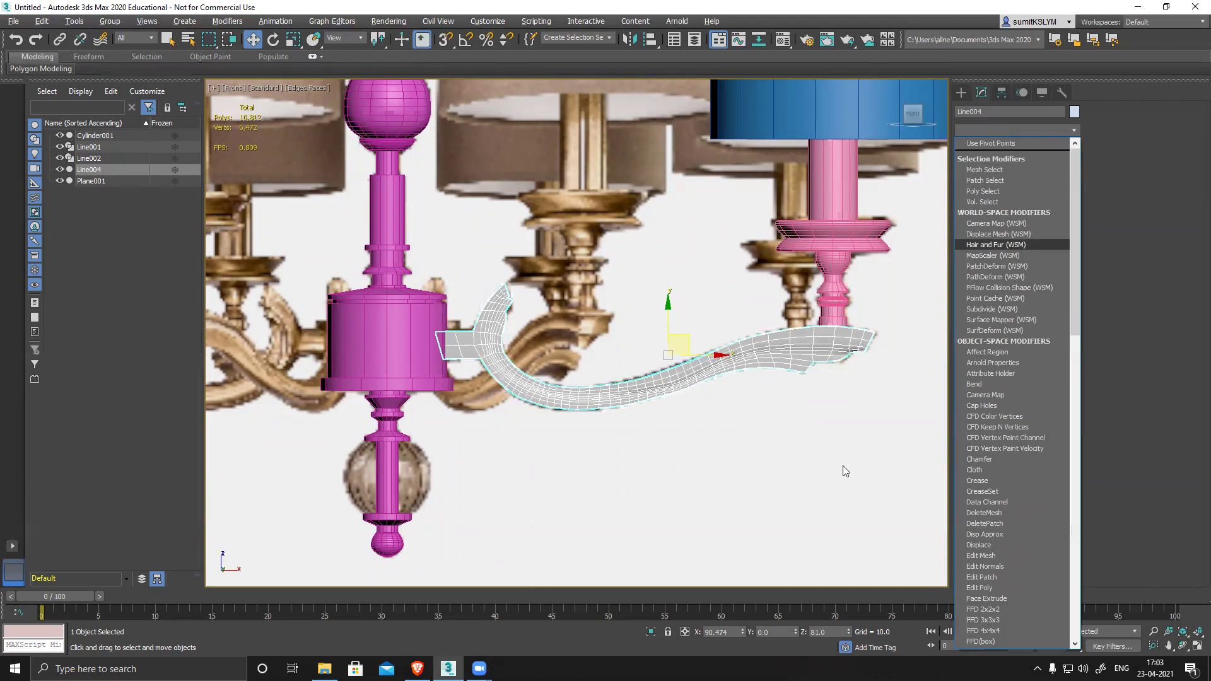
{"action": "left_click", "coordinate": [873, 409]}
Step: Hide the mesh edges and examine the smoothed arm's shading along its curve
{"action": "mouse_move", "coordinate": [880, 396]}
{"action": "middle_mouse_down", "text": "alt"}
{"action": "mouse_move", "coordinate": [789, 379]}
{"action": "mouse_move", "coordinate": [873, 397]}
{"action": "mouse_move", "coordinate": [871, 422]}
{"action": "middle_mouse_up", "text": "alt"}
{"action": "key", "text": "F4"}
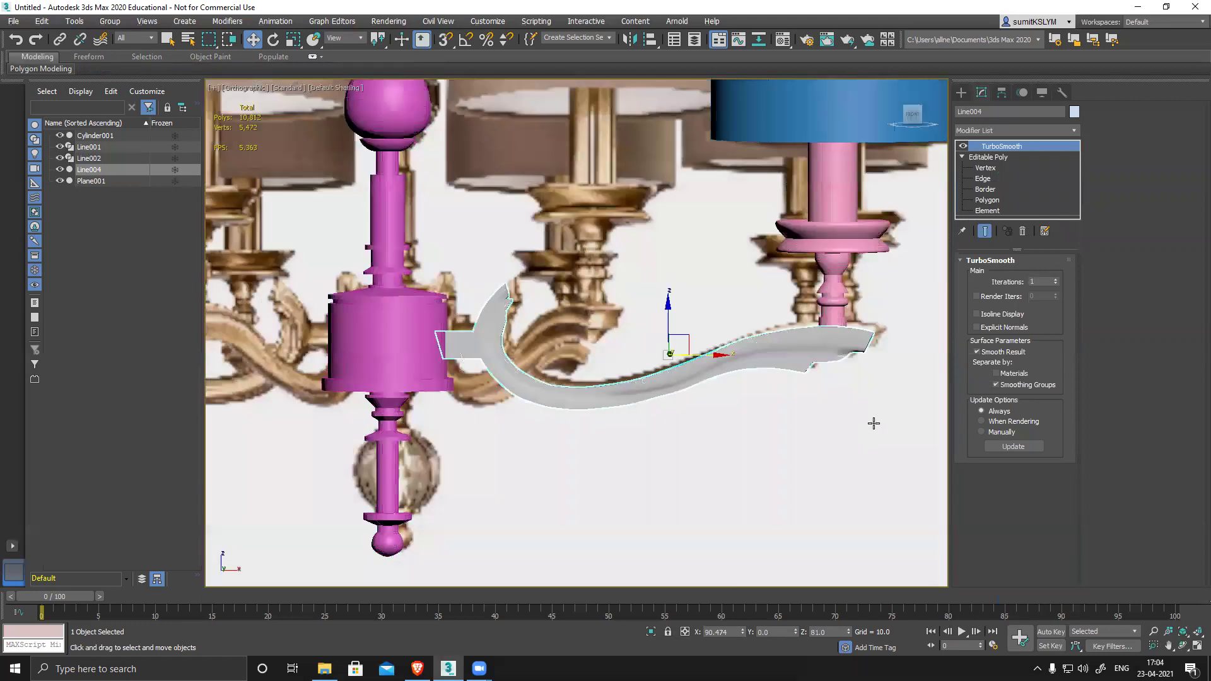
{"action": "middle_click_drag", "start_coordinate": [700, 468], "coordinate": [702, 467]}
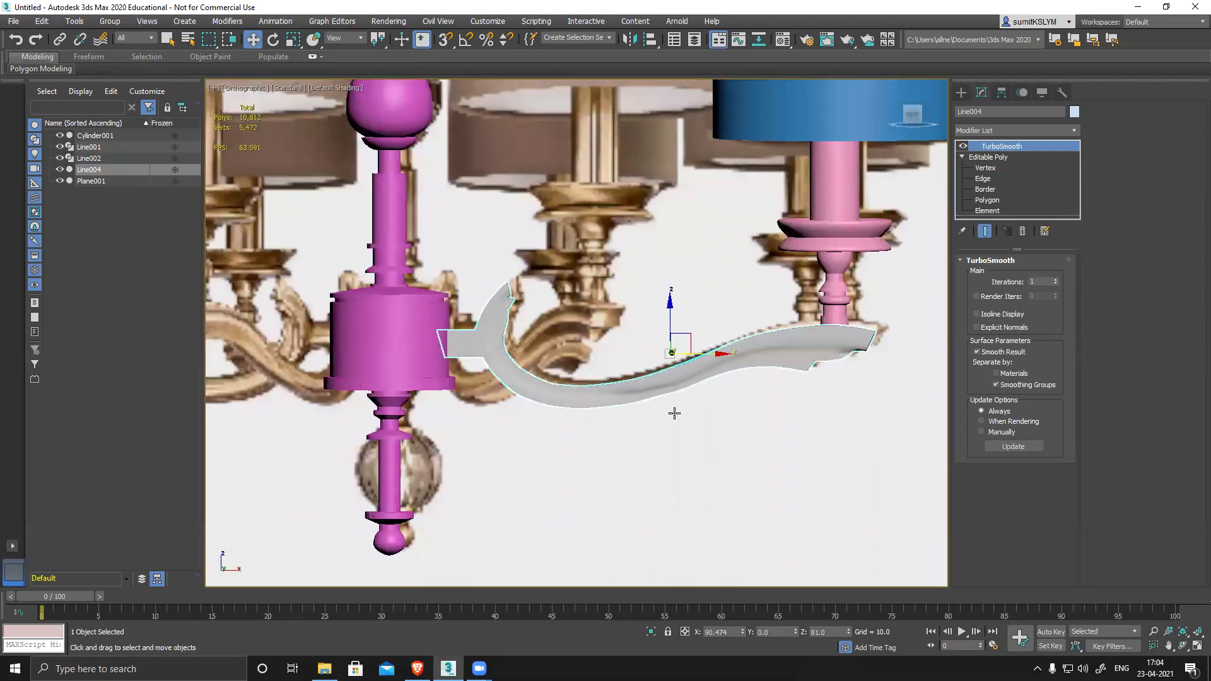
{"action": "scroll", "coordinate": [674, 413], "scroll_direction": "up", "scroll_amount": 3}
{"action": "scroll", "coordinate": [683, 359], "scroll_direction": "up", "scroll_amount": 3}
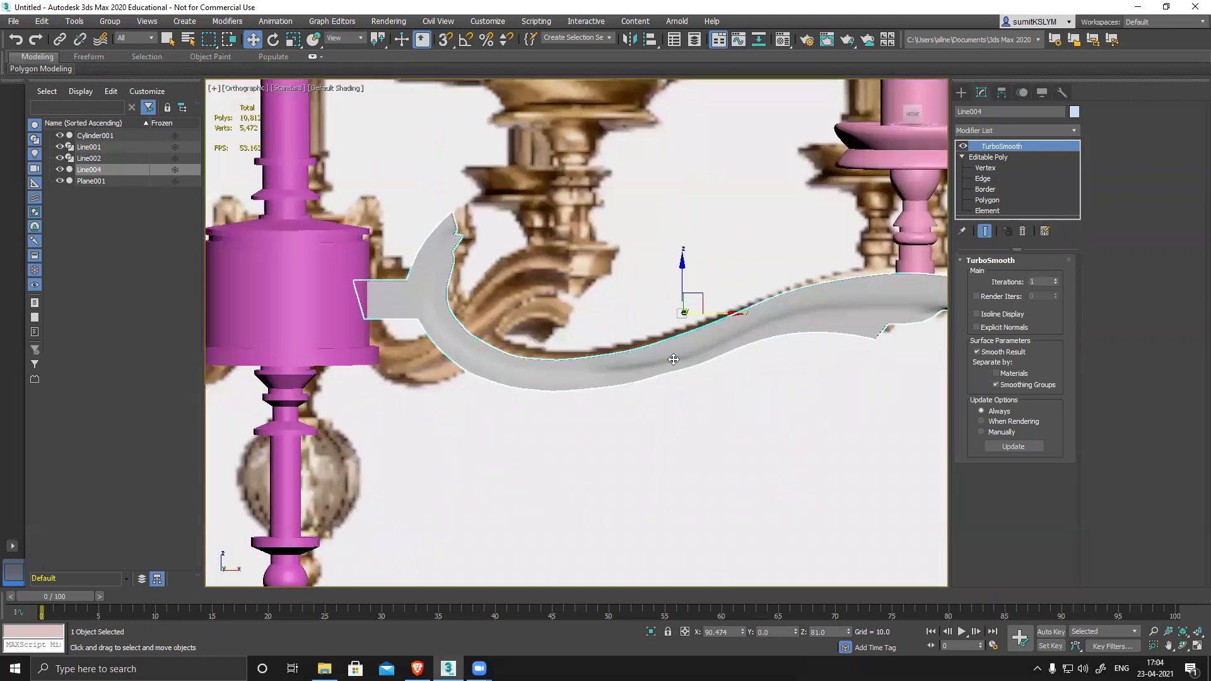
Step: Show the mesh edges again and shift the middle vertices of one cross-section on the arm's rising part slightly upward at Editable Poly level
{"action": "left_click", "coordinate": [986, 157]}
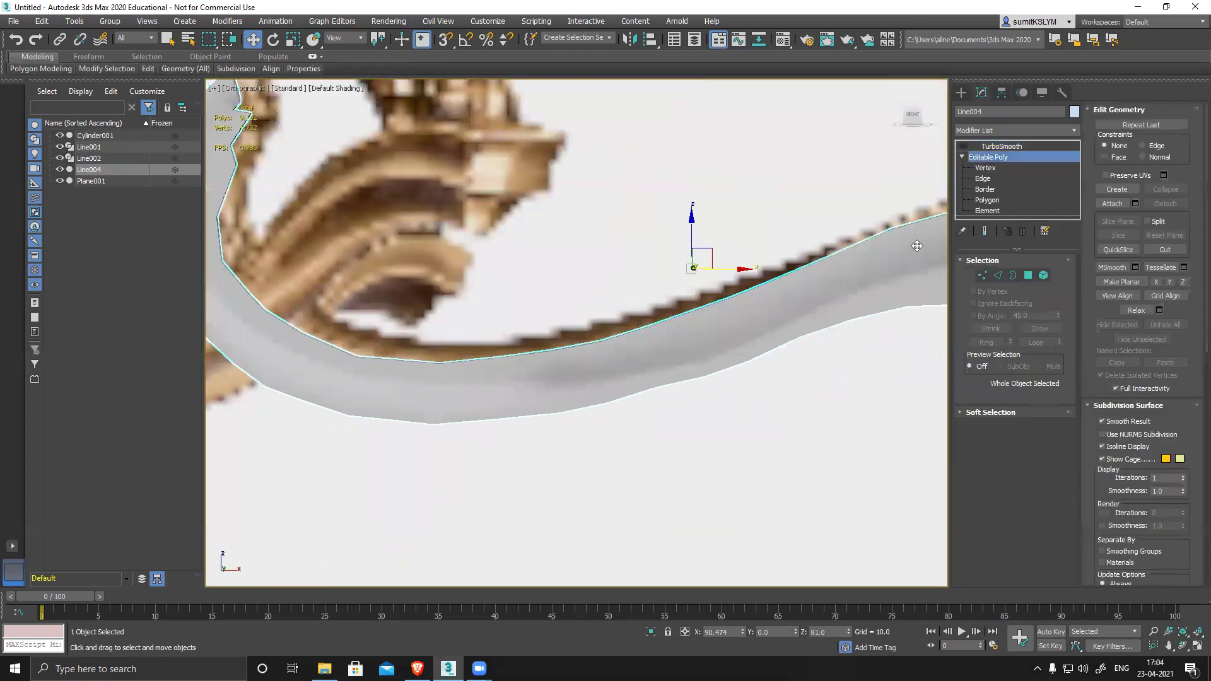
{"action": "key", "text": "F4"}
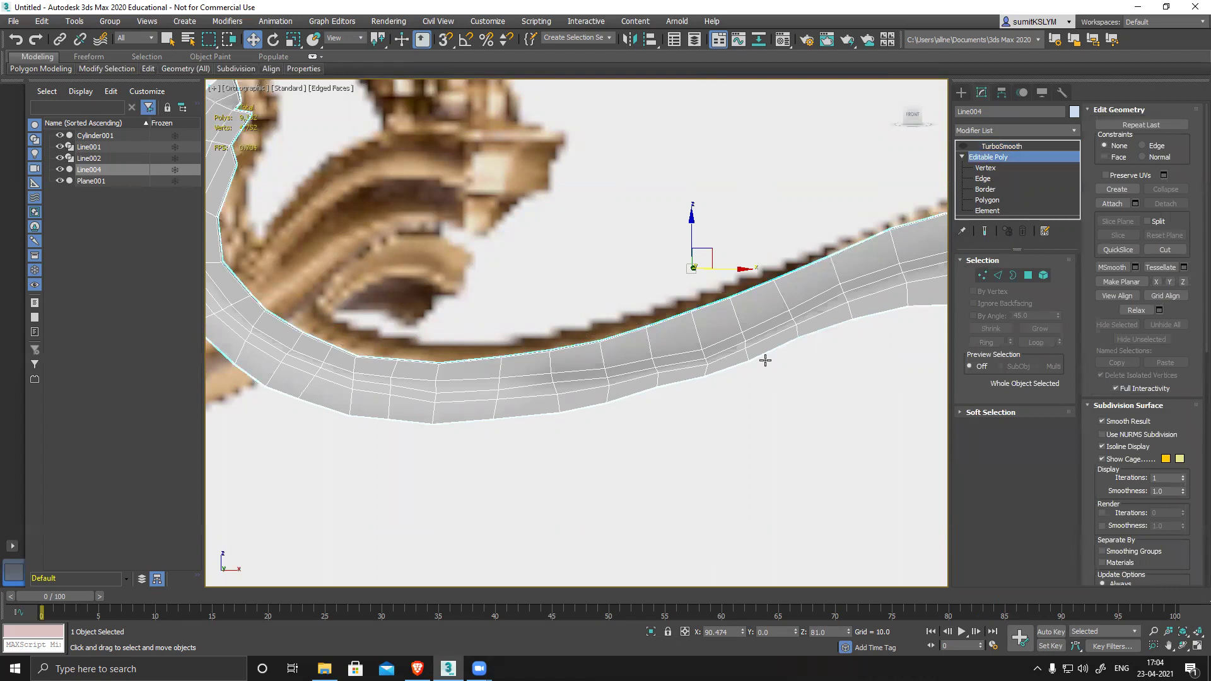
{"action": "key", "text": "f"}
{"action": "scroll", "coordinate": [682, 338], "scroll_direction": "up", "scroll_amount": 5}
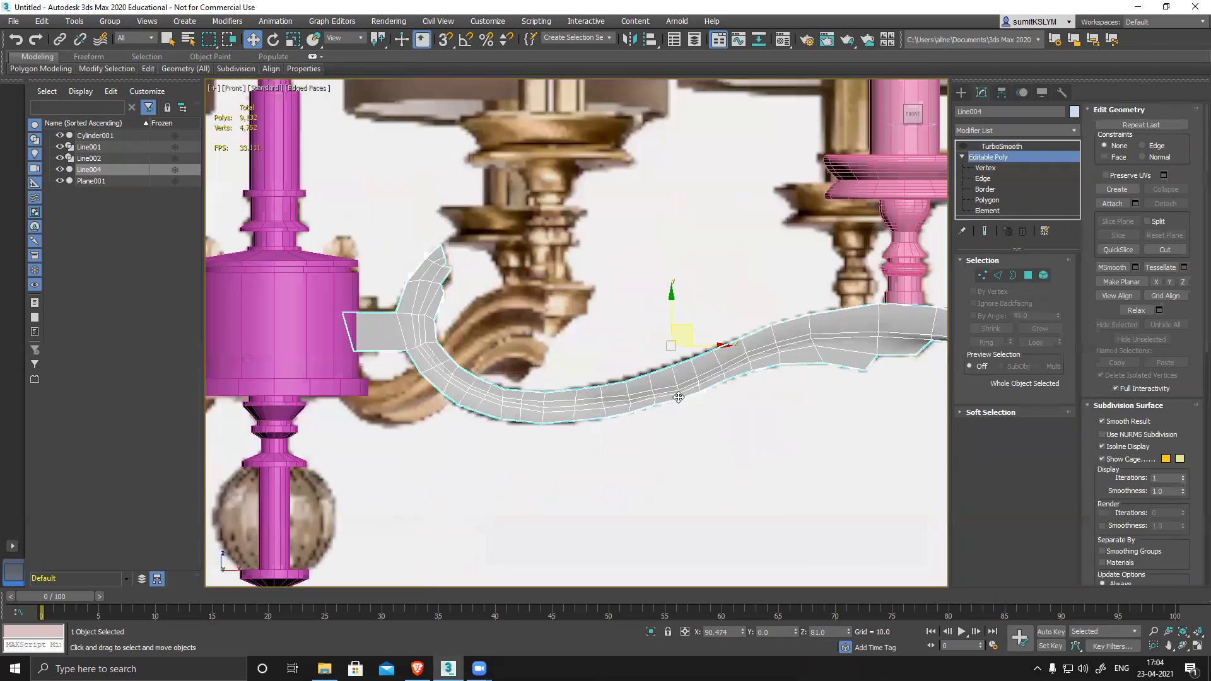
{"action": "left_click", "coordinate": [986, 167]}
{"action": "scroll", "coordinate": [784, 367], "scroll_direction": "up", "scroll_amount": 4}
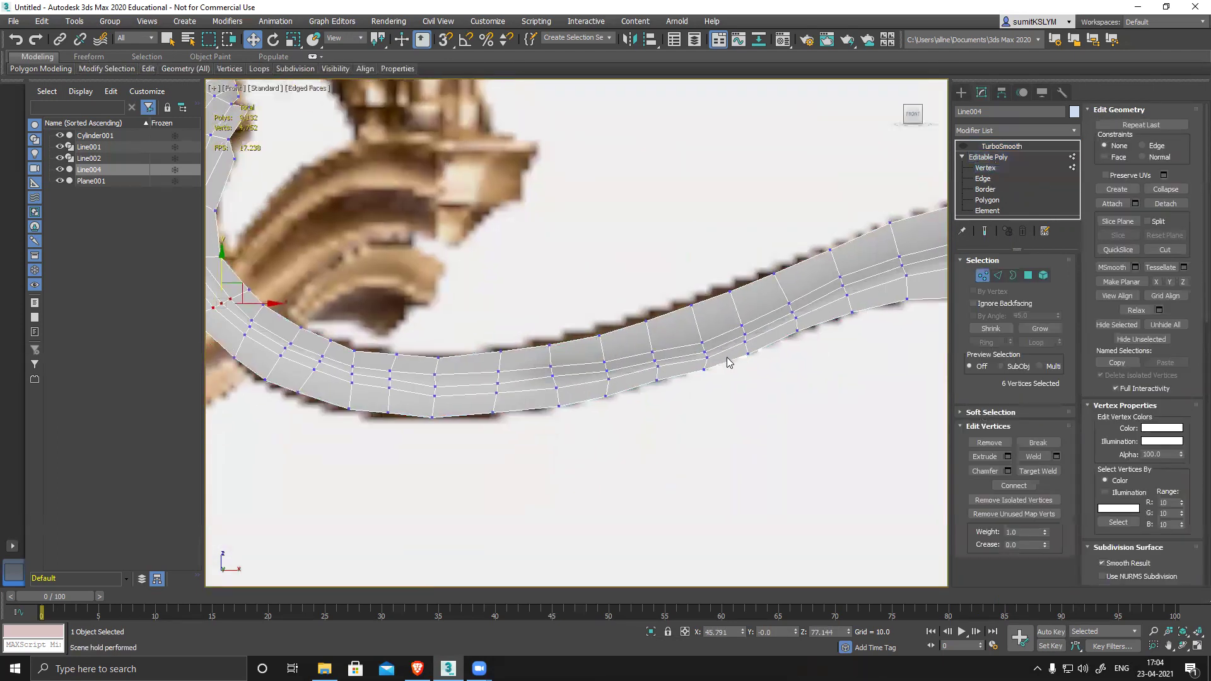
{"action": "left_click_drag", "start_coordinate": [706, 366], "coordinate": [688, 316]}
{"action": "left_click_drag", "start_coordinate": [737, 275], "coordinate": [780, 335]}
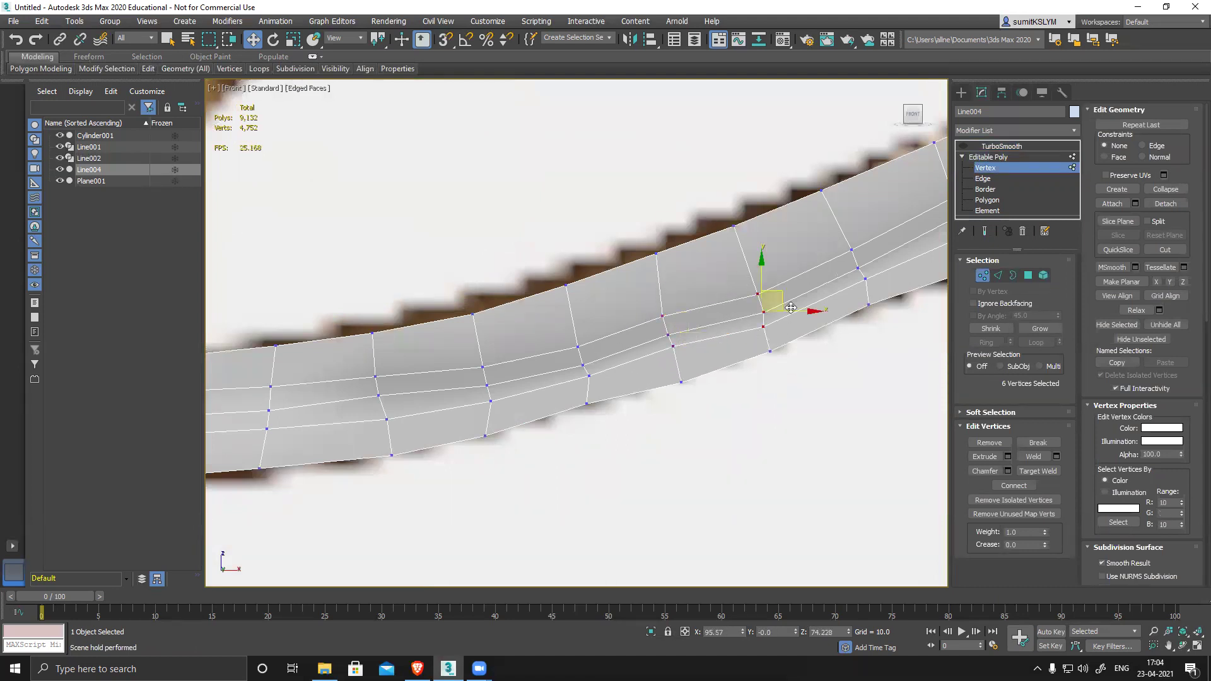
{"action": "left_click_drag", "start_coordinate": [782, 293], "coordinate": [779, 289]}
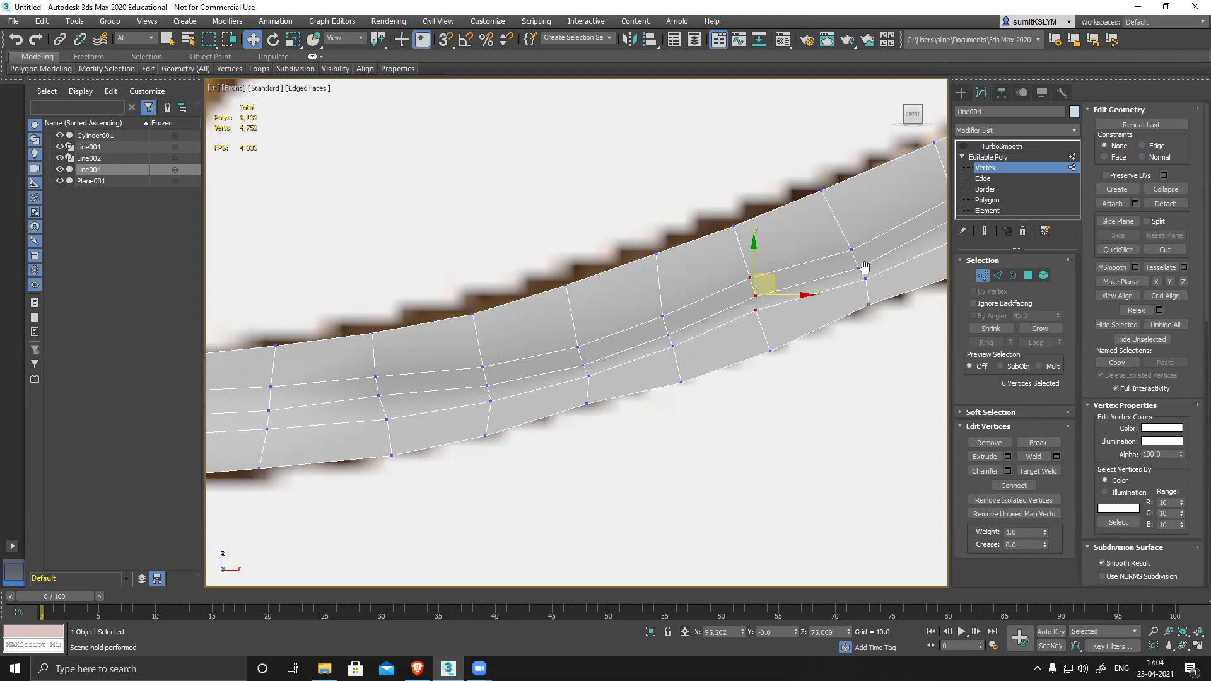
Step: Reposition the middle vertices of the neighbouring cross-sections to even out the arm's lengthwise edge lines
{"action": "middle_click_drag", "start_coordinate": [865, 268], "coordinate": [786, 299]}
{"action": "left_click_drag", "start_coordinate": [752, 265], "coordinate": [793, 266]}
{"action": "middle_click_drag", "start_coordinate": [879, 241], "coordinate": [651, 290]}
{"action": "middle_click_drag", "start_coordinate": [389, 396], "coordinate": [792, 267]}
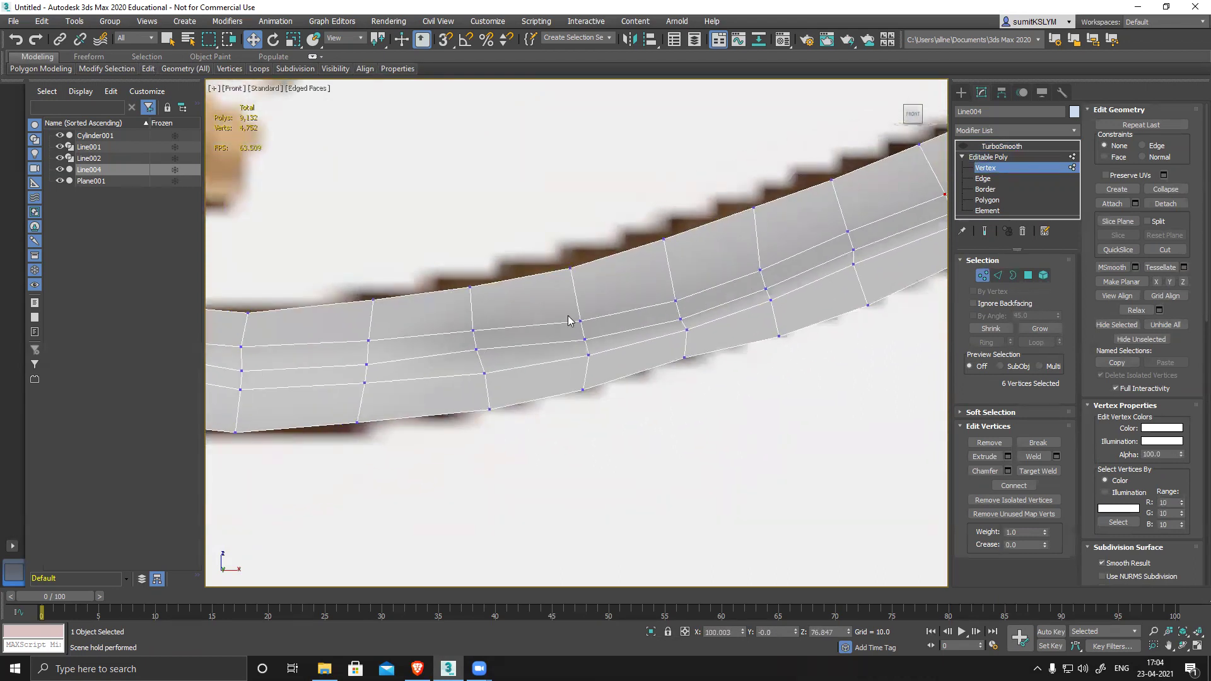
{"action": "left_click_drag", "start_coordinate": [607, 366], "coordinate": [608, 367]}
{"action": "left_click_drag", "start_coordinate": [598, 324], "coordinate": [598, 316]}
{"action": "left_click_drag", "start_coordinate": [656, 281], "coordinate": [715, 336]}
{"action": "left_click_drag", "start_coordinate": [571, 381], "coordinate": [613, 366]}
Step: Adjust further cross-section vertices along the rising part, including a pair on the arm's lower edge, to smooth the contour
{"action": "middle_click_drag", "start_coordinate": [807, 322], "coordinate": [645, 387]}
{"action": "left_click_drag", "start_coordinate": [693, 355], "coordinate": [724, 343]}
{"action": "left_click_drag", "start_coordinate": [632, 371], "coordinate": [618, 327]}
{"action": "left_click_drag", "start_coordinate": [591, 387], "coordinate": [643, 378]}
{"action": "middle_click_drag", "start_coordinate": [714, 380], "coordinate": [650, 440]}
{"action": "left_click_drag", "start_coordinate": [647, 434], "coordinate": [656, 395]}
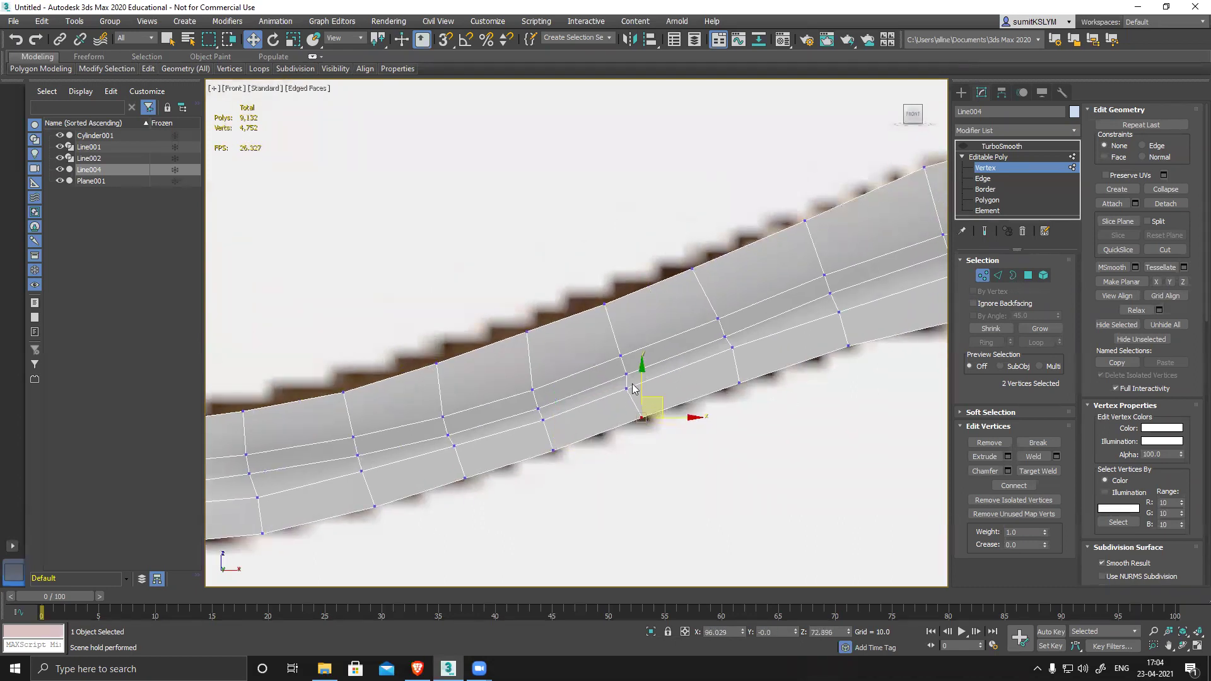
Step: Adjust the upper middle vertex pair of the cross-section where the arm begins to rise from its lowest bend
{"action": "scroll", "coordinate": [633, 389], "scroll_direction": "down", "scroll_amount": 1}
{"action": "middle_click_drag", "start_coordinate": [633, 389], "coordinate": [714, 343]}
{"action": "scroll", "coordinate": [714, 343], "scroll_direction": "down", "scroll_amount": 2}
{"action": "scroll", "coordinate": [579, 359], "scroll_direction": "up", "scroll_amount": 2}
{"action": "middle_click_drag", "start_coordinate": [578, 360], "coordinate": [654, 349]}
{"action": "scroll", "coordinate": [654, 348], "scroll_direction": "up", "scroll_amount": 1}
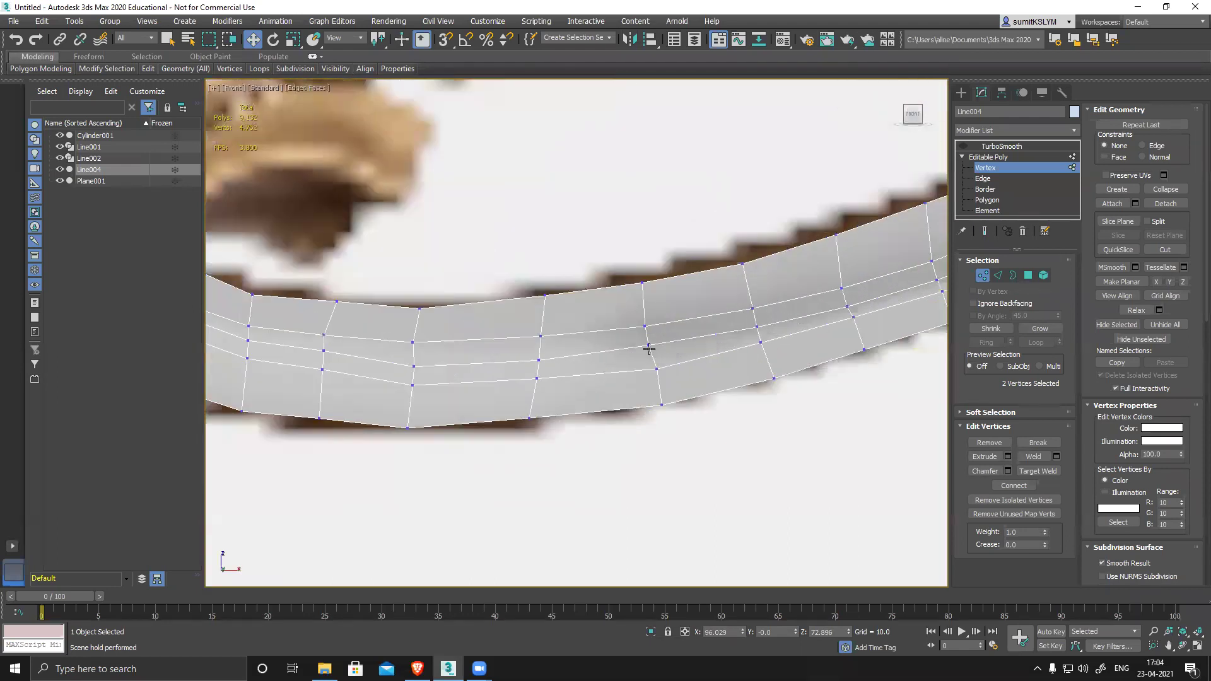
{"action": "left_click_drag", "start_coordinate": [663, 351], "coordinate": [669, 311]}
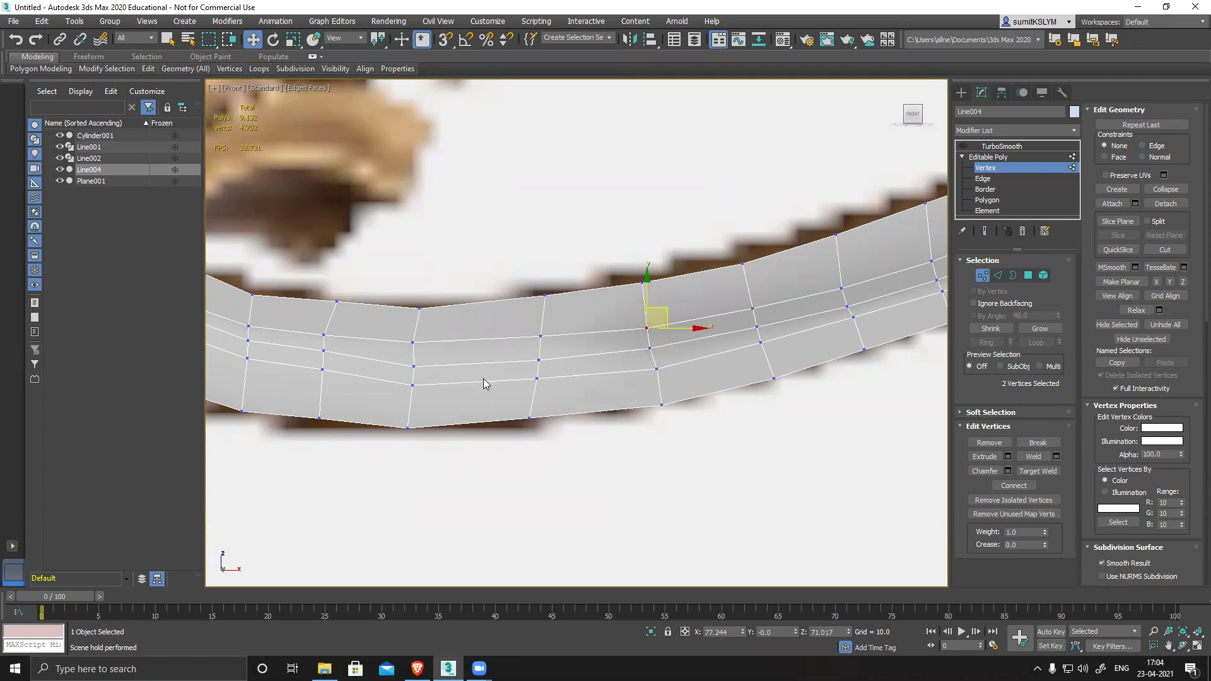
Step: Adjust the middle vertices of the cross-section beside the arm's lowest bend to even out the lengthwise edges
{"action": "middle_click_drag", "start_coordinate": [484, 383], "coordinate": [683, 379]}
{"action": "left_click_drag", "start_coordinate": [559, 399], "coordinate": [557, 396]}
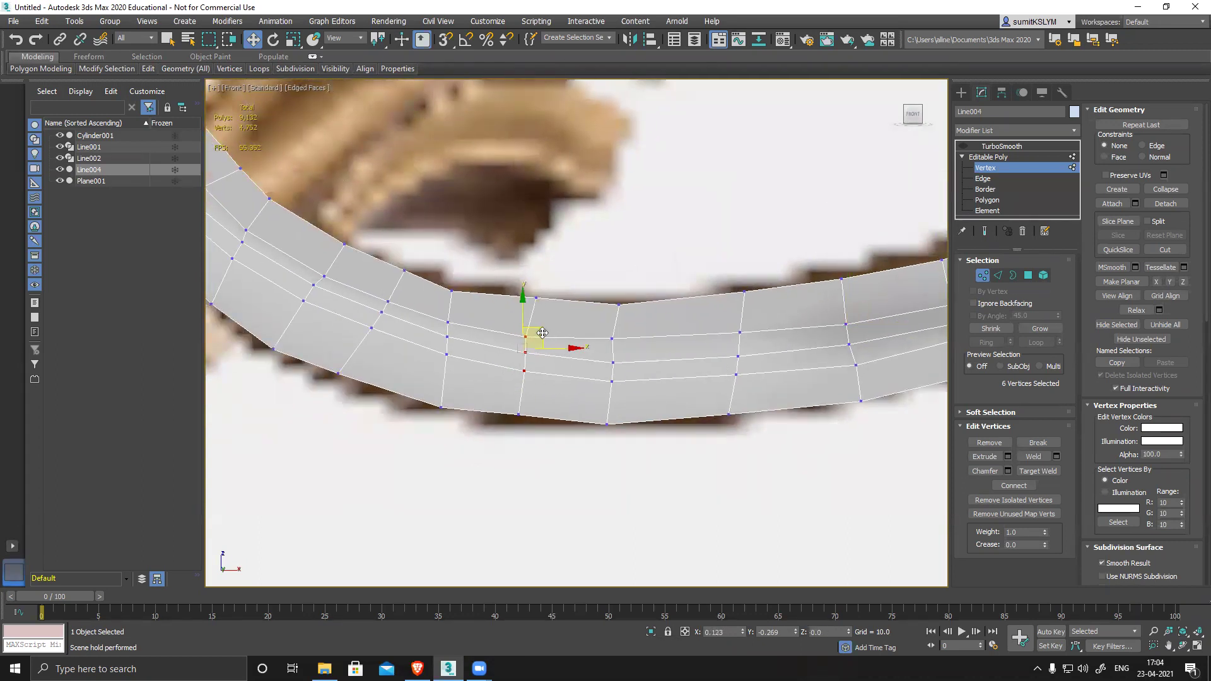
{"action": "middle_click_drag", "start_coordinate": [540, 334], "coordinate": [555, 337]}
{"action": "scroll", "coordinate": [534, 321], "scroll_direction": "up", "scroll_amount": 2}
{"action": "left_click_drag", "start_coordinate": [593, 404], "coordinate": [593, 404]}
{"action": "scroll", "coordinate": [486, 353], "scroll_direction": "down", "scroll_amount": 5}
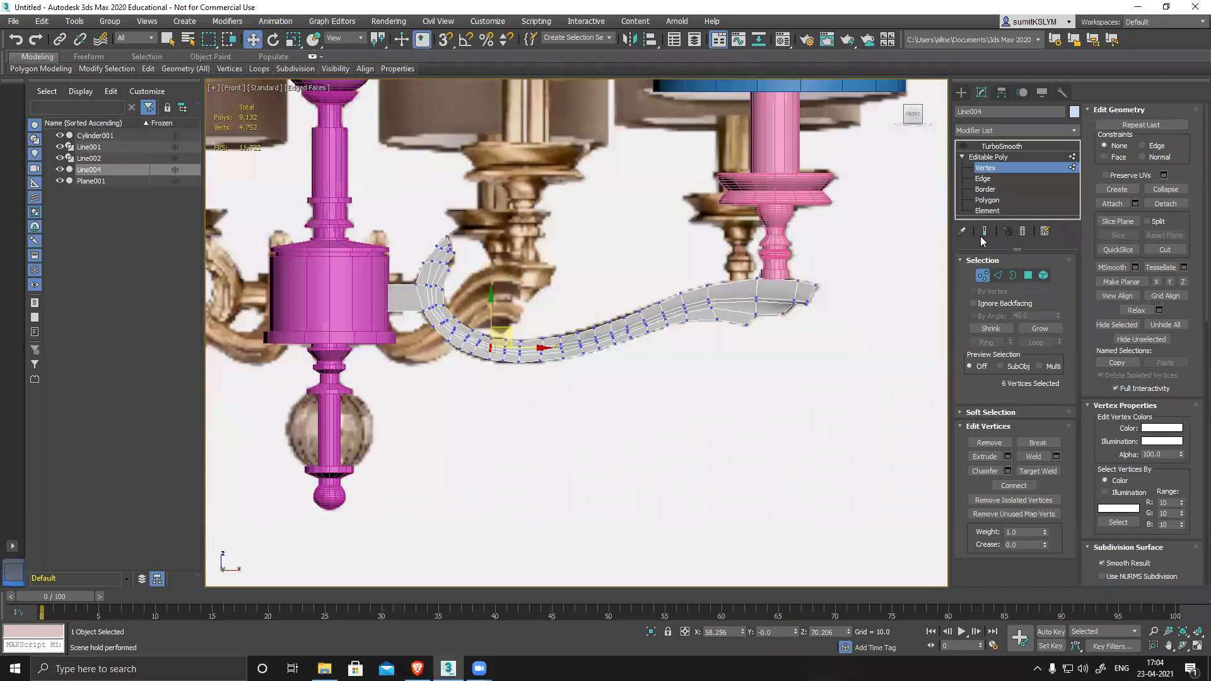
Step: Leave vertex editing, turn the arm's TurboSmooth back on and hide the mesh edges to view the smoothed chandelier parts
{"action": "left_click", "coordinate": [998, 169]}
{"action": "left_click", "coordinate": [964, 146]}
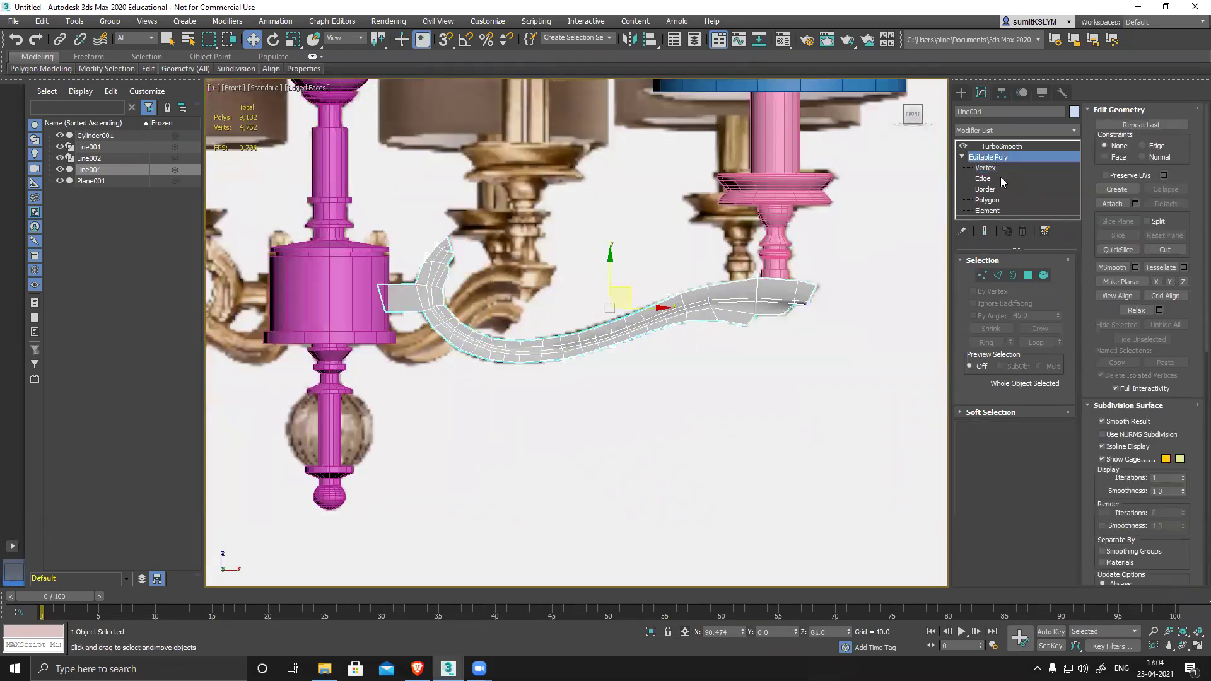
{"action": "left_click", "coordinate": [1002, 146]}
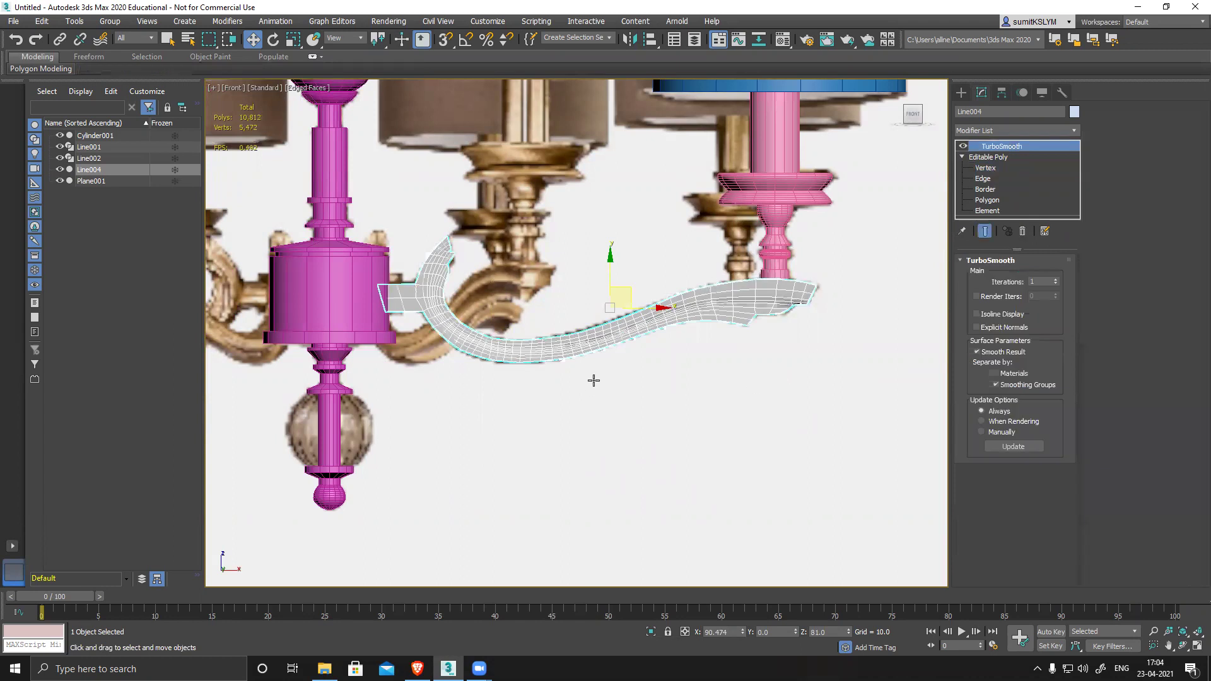
{"action": "scroll", "coordinate": [594, 380], "scroll_direction": "down", "scroll_amount": 4}
{"action": "middle_click_drag", "start_coordinate": [733, 385], "coordinate": [681, 421], "text": "alt"}
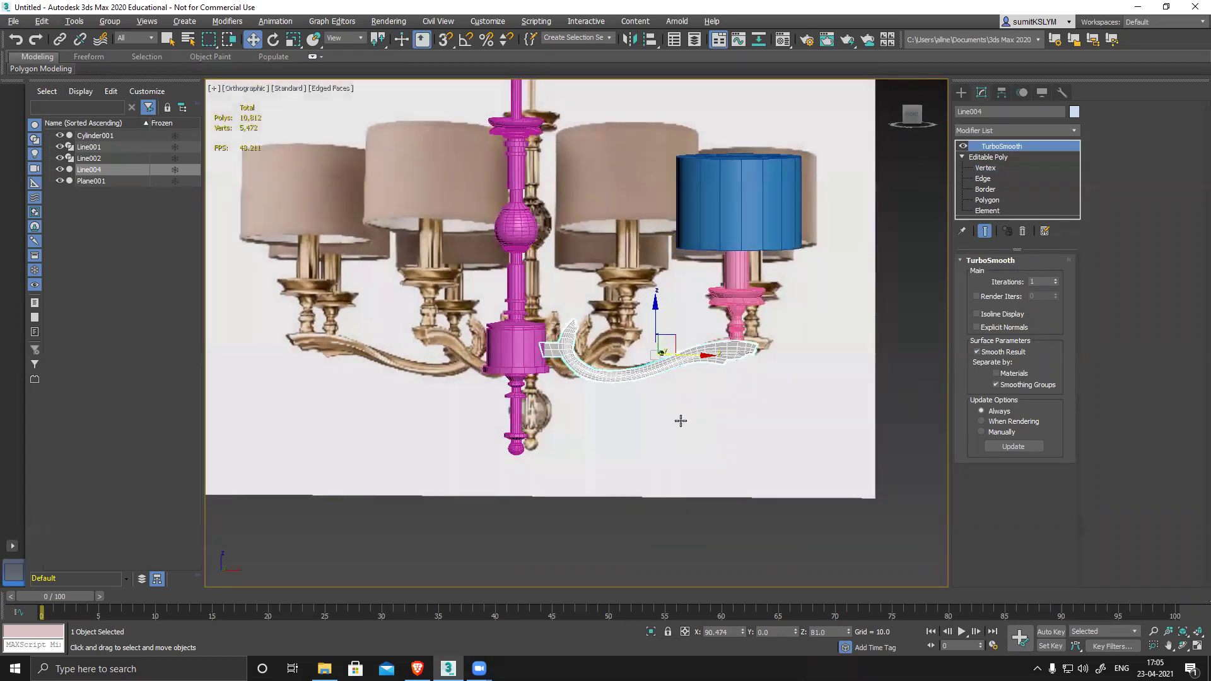
{"action": "key", "text": "F4"}
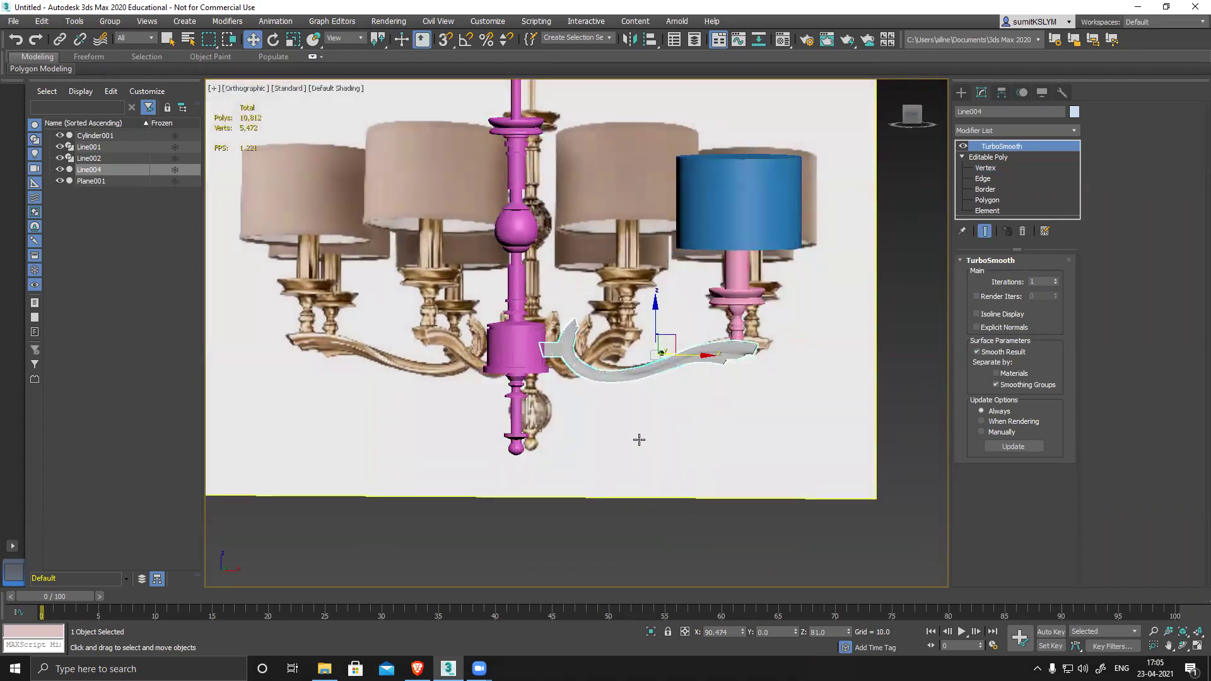
Step: Reset the Material Editor slots and assign the first default material to the arm
{"action": "key", "text": "m"}
{"action": "left_click", "coordinate": [207, 89]}
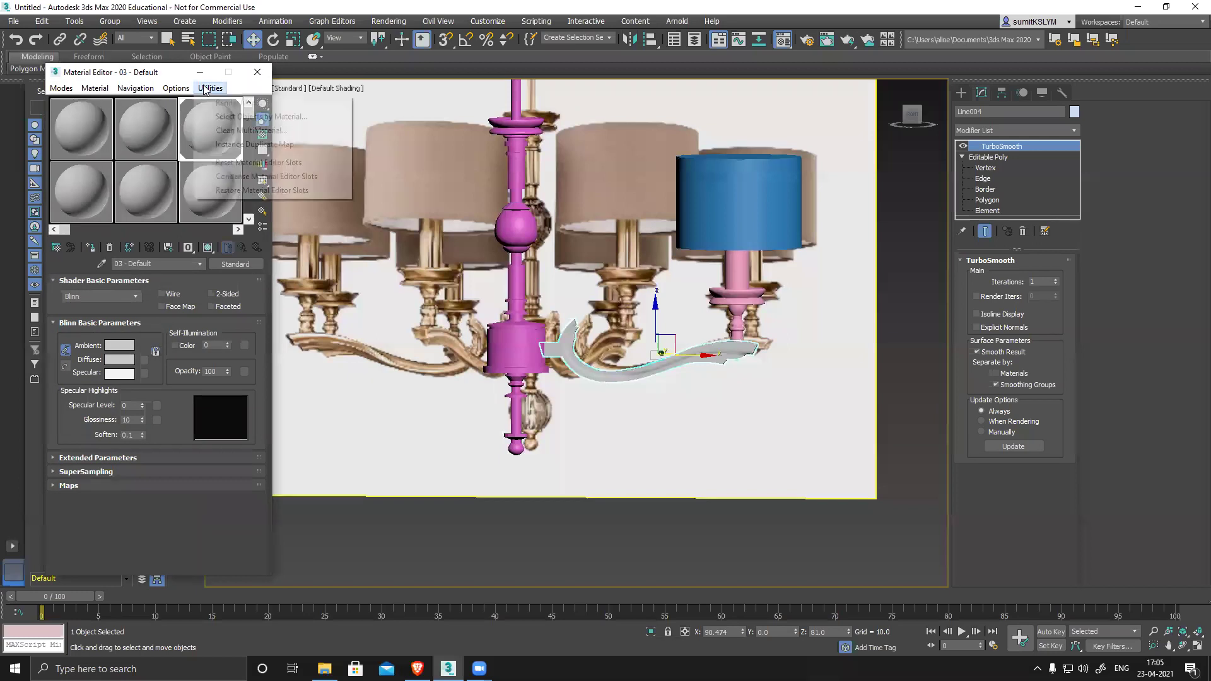
{"action": "left_click", "coordinate": [258, 163]}
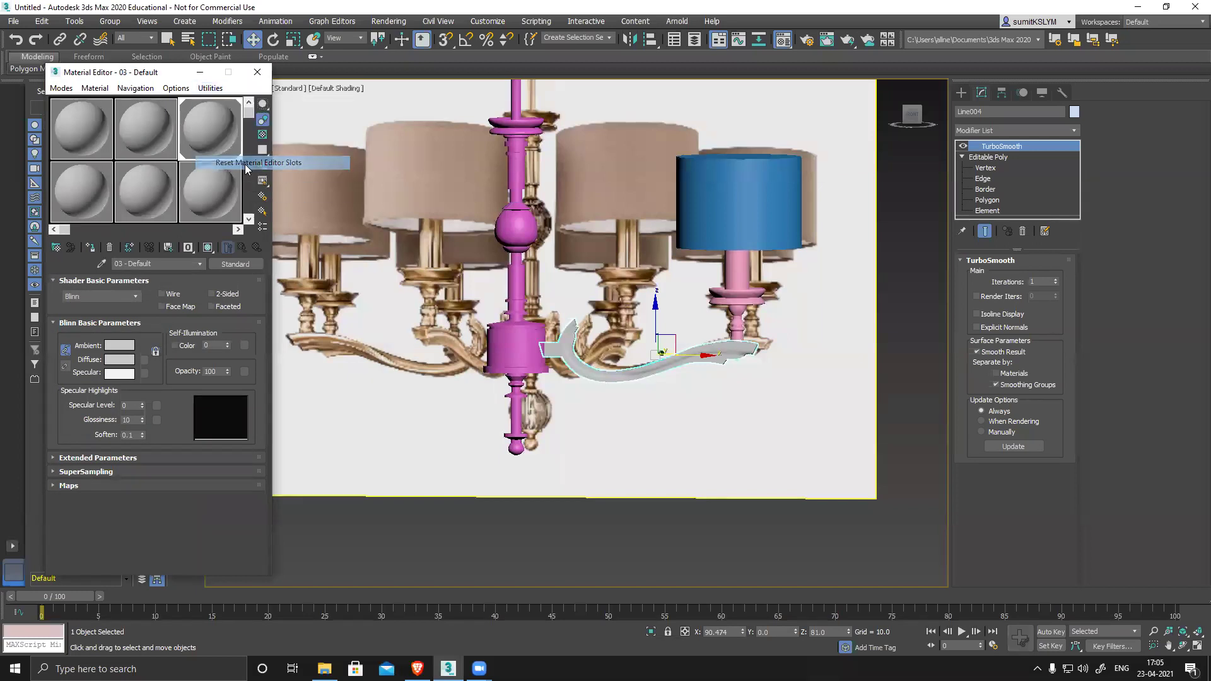
{"action": "left_click", "coordinate": [76, 139]}
{"action": "left_click", "coordinate": [94, 250]}
Step: Assign the 01 - Default material to the central column, the lampshade and the candle holder, and close the Material Editor
{"action": "left_click", "coordinate": [519, 351]}
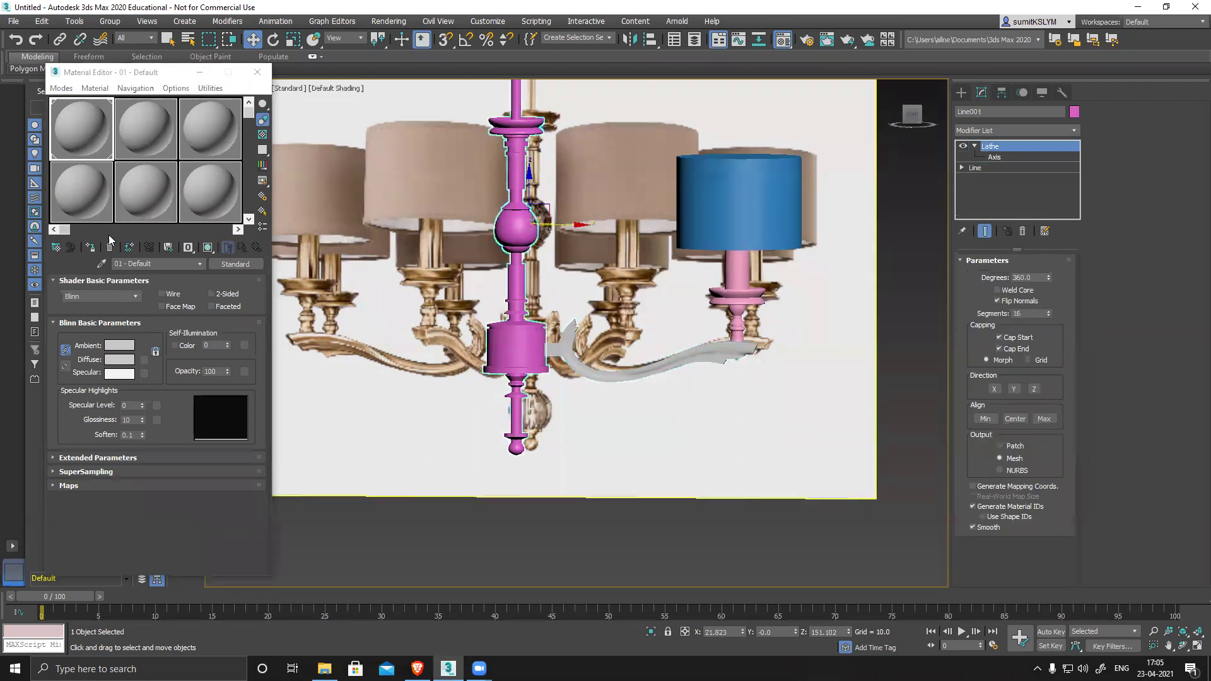
{"action": "left_click", "coordinate": [90, 246]}
{"action": "left_click", "coordinate": [707, 207]}
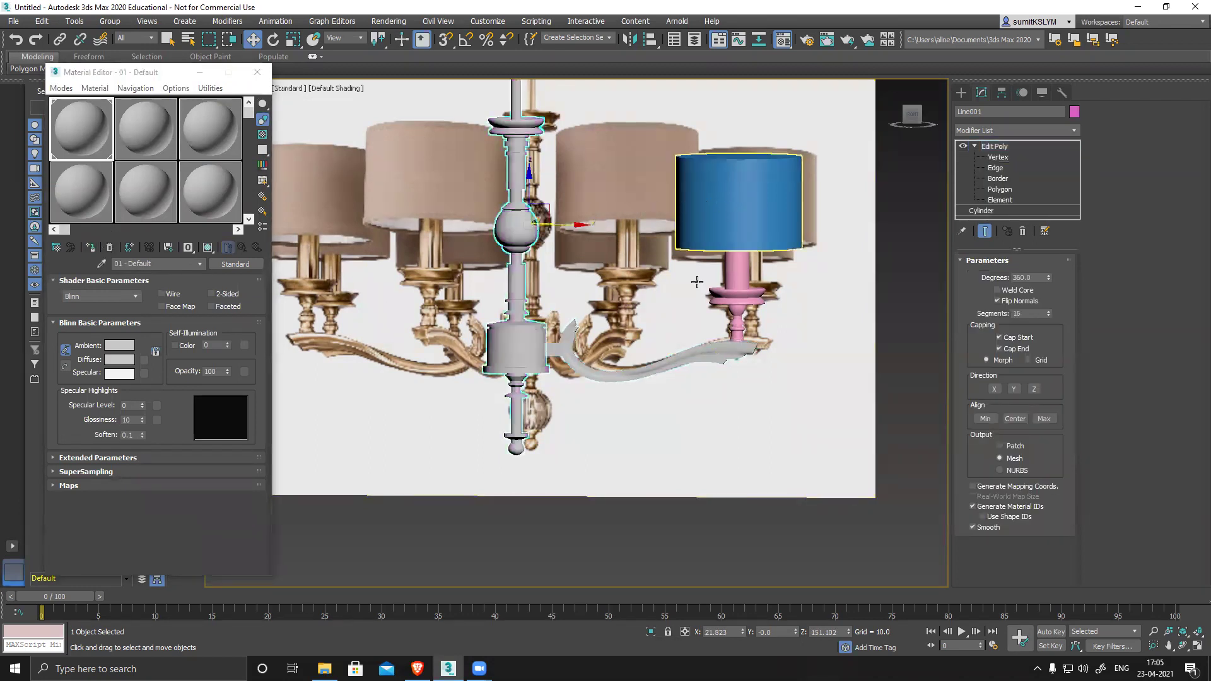
{"action": "left_click", "coordinate": [739, 271], "text": "ctrl"}
{"action": "left_click", "coordinate": [90, 247]}
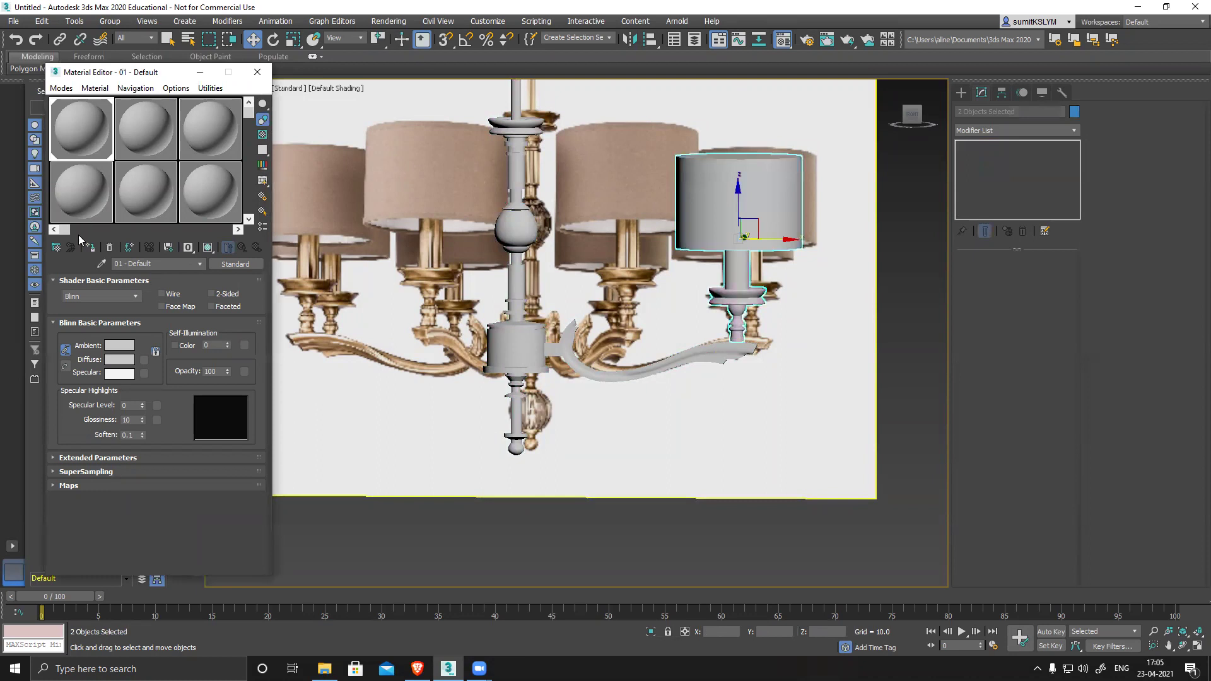
{"action": "left_click", "coordinate": [256, 72]}
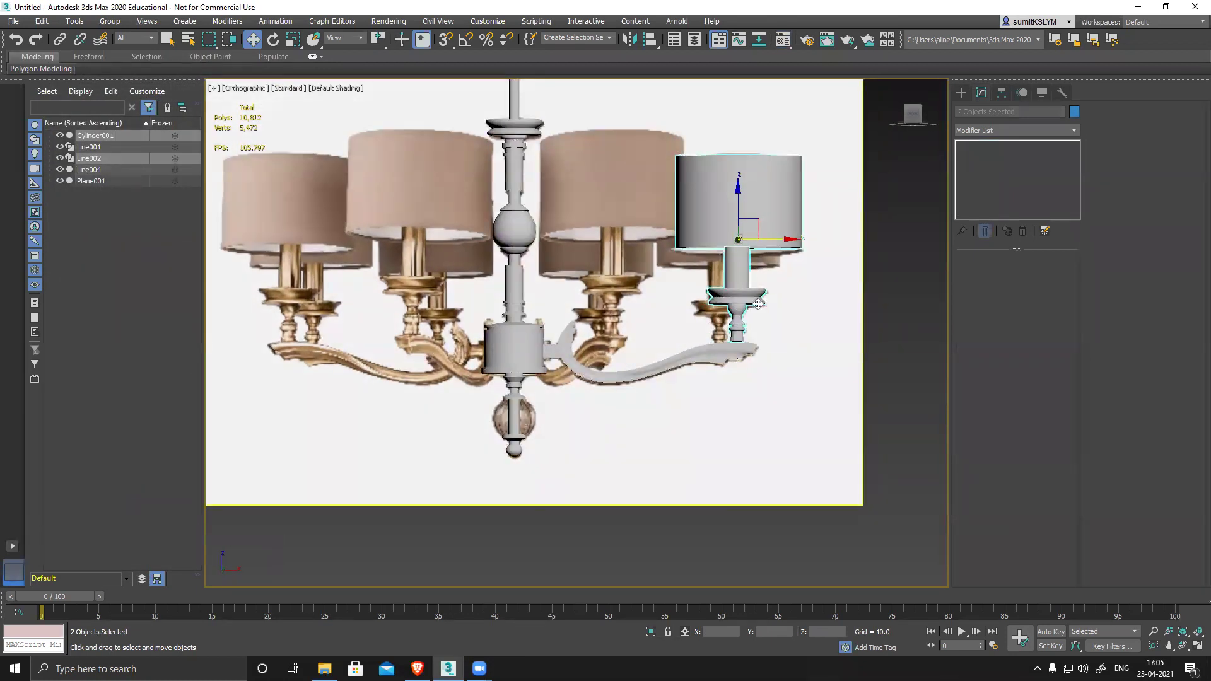
Step: Add an Edit Poly modifier above TurboSmooth on the curved arm
{"action": "left_click", "coordinate": [726, 353]}
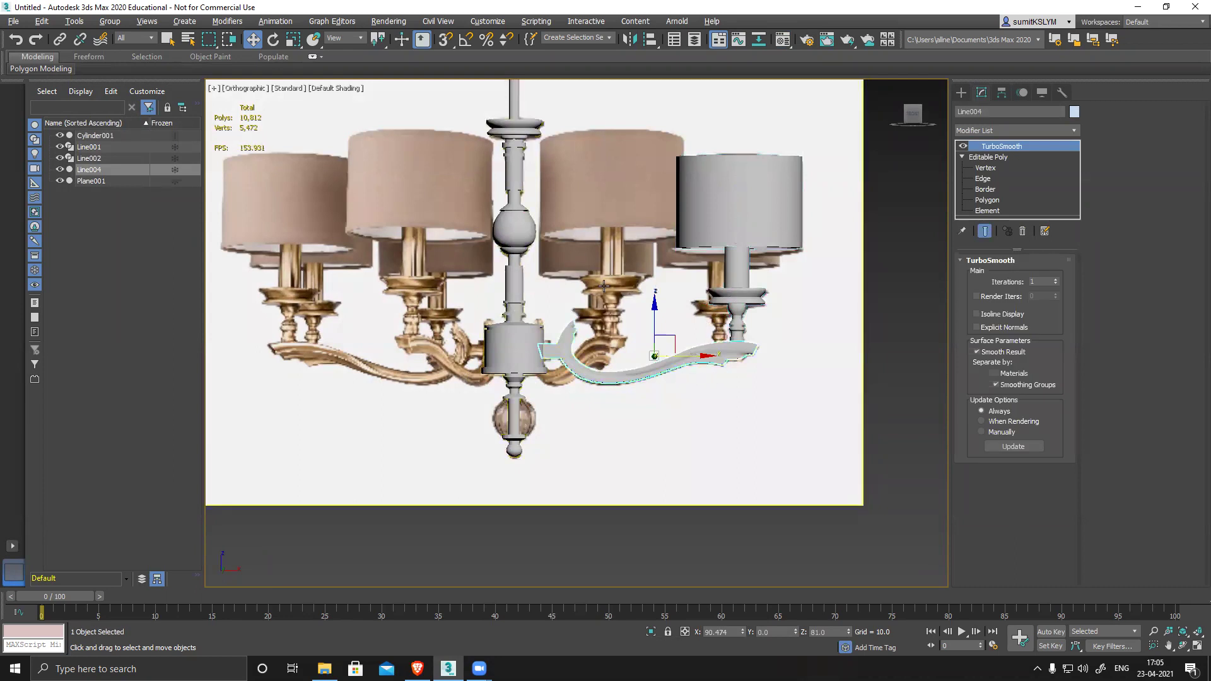
{"action": "left_click", "coordinate": [1005, 130]}
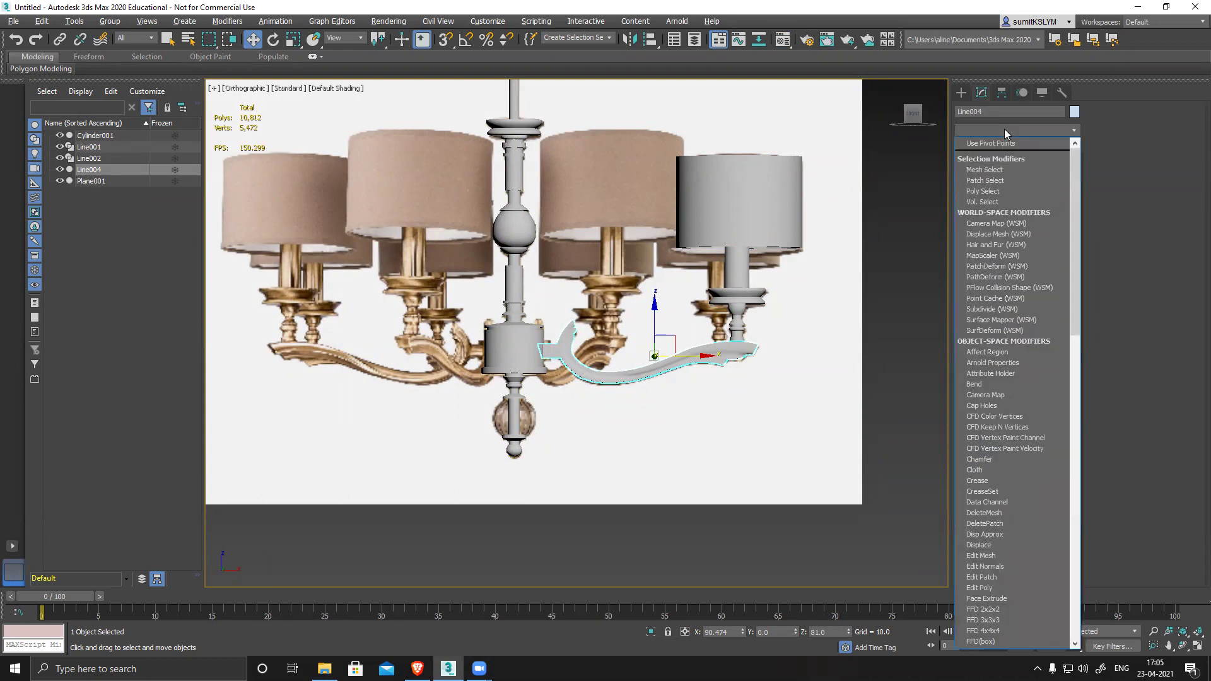
{"action": "key", "text": "d"}
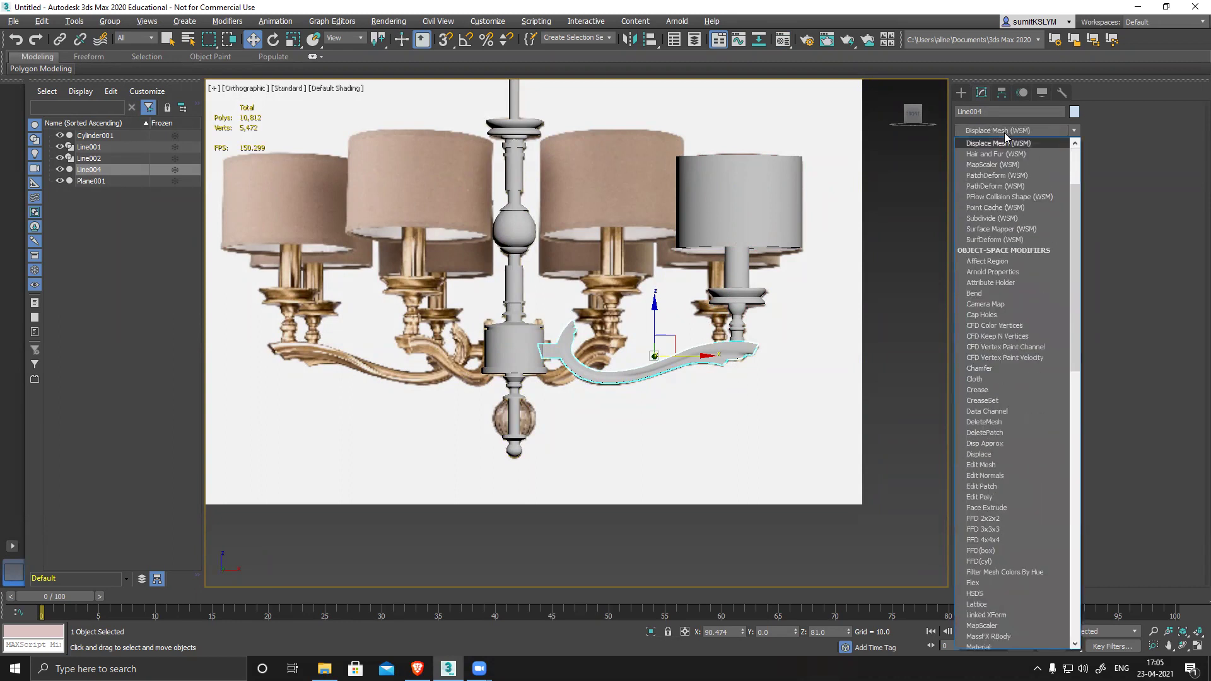
{"action": "left_click", "coordinate": [1012, 113]}
{"action": "left_click", "coordinate": [998, 129]}
{"action": "key", "text": "e"}
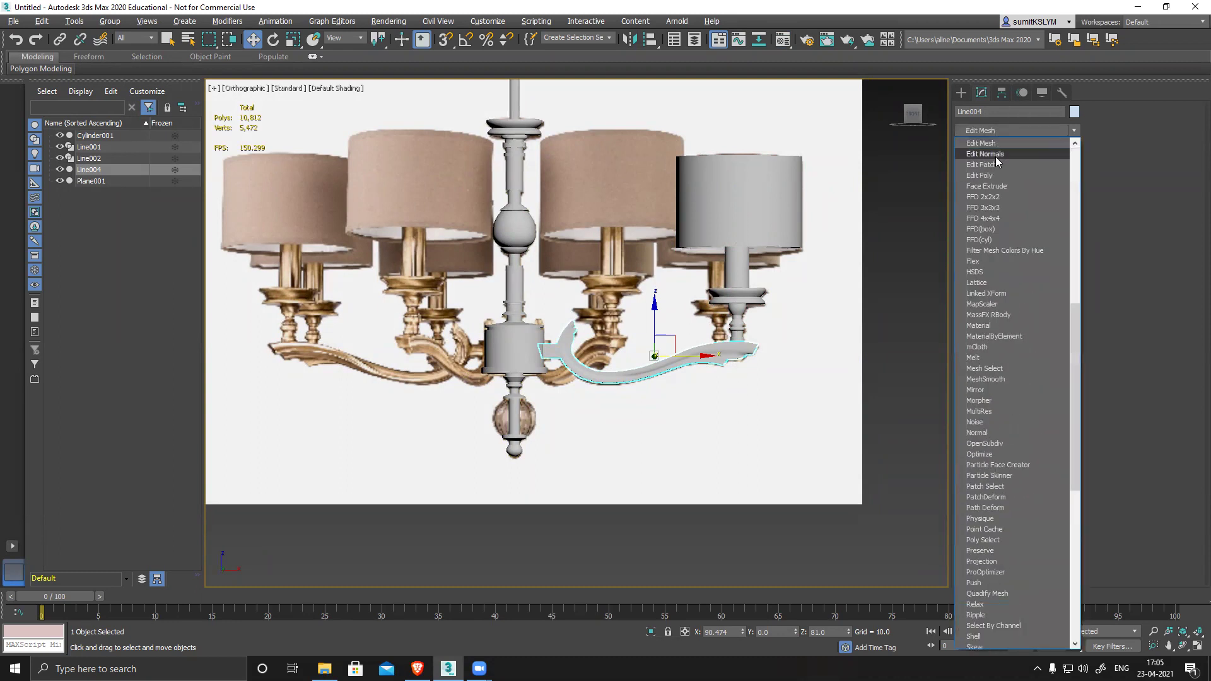
{"action": "left_click", "coordinate": [991, 174]}
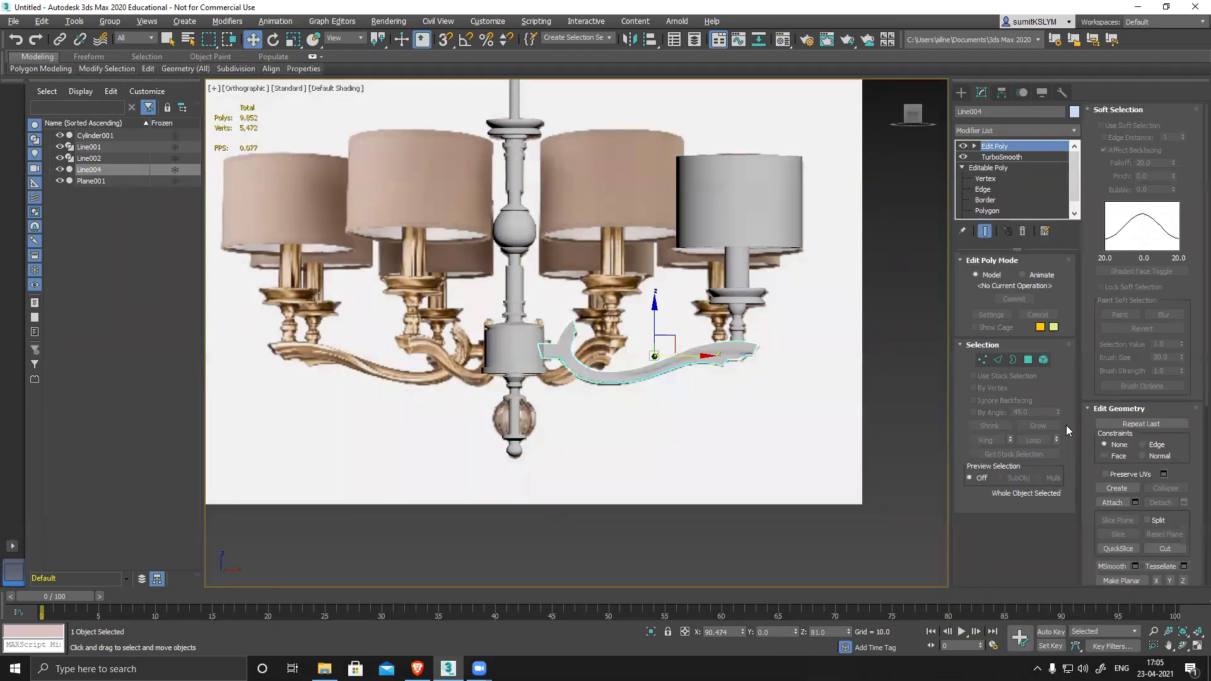
Step: Attach the candle holder and lampshade to the arm, with mesh edges shown, and return to the Move tool
{"action": "left_click", "coordinate": [1113, 503]}
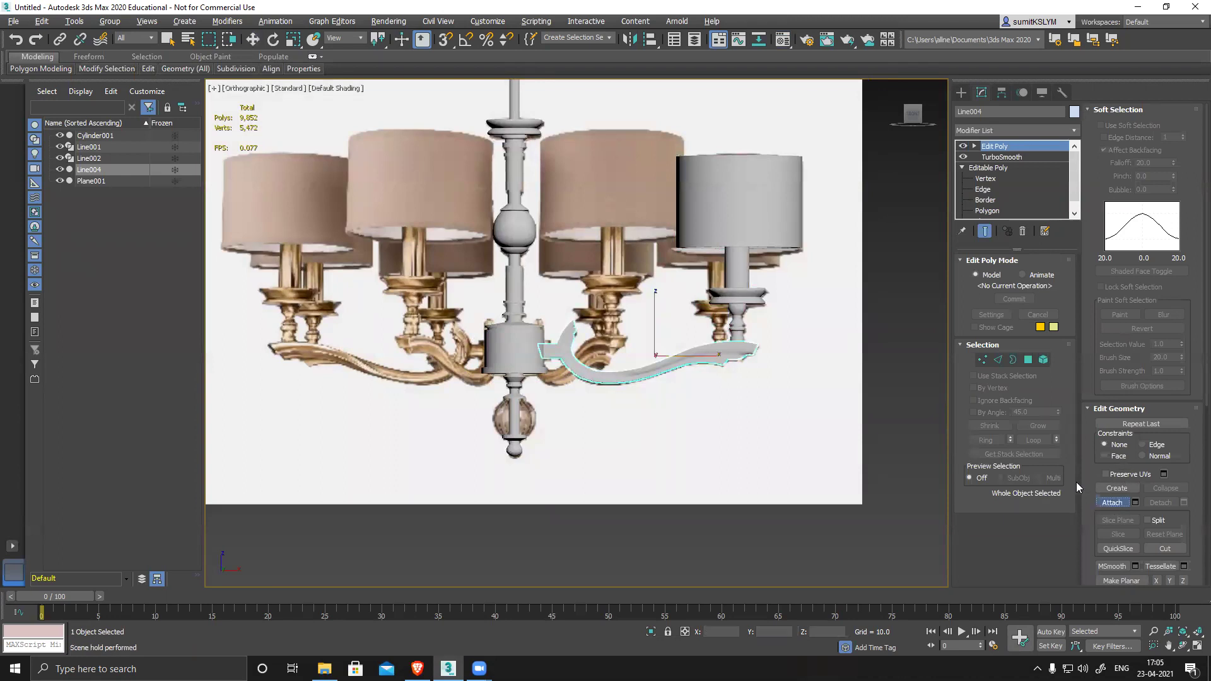
{"action": "left_click", "coordinate": [743, 300]}
{"action": "key", "text": "F4"}
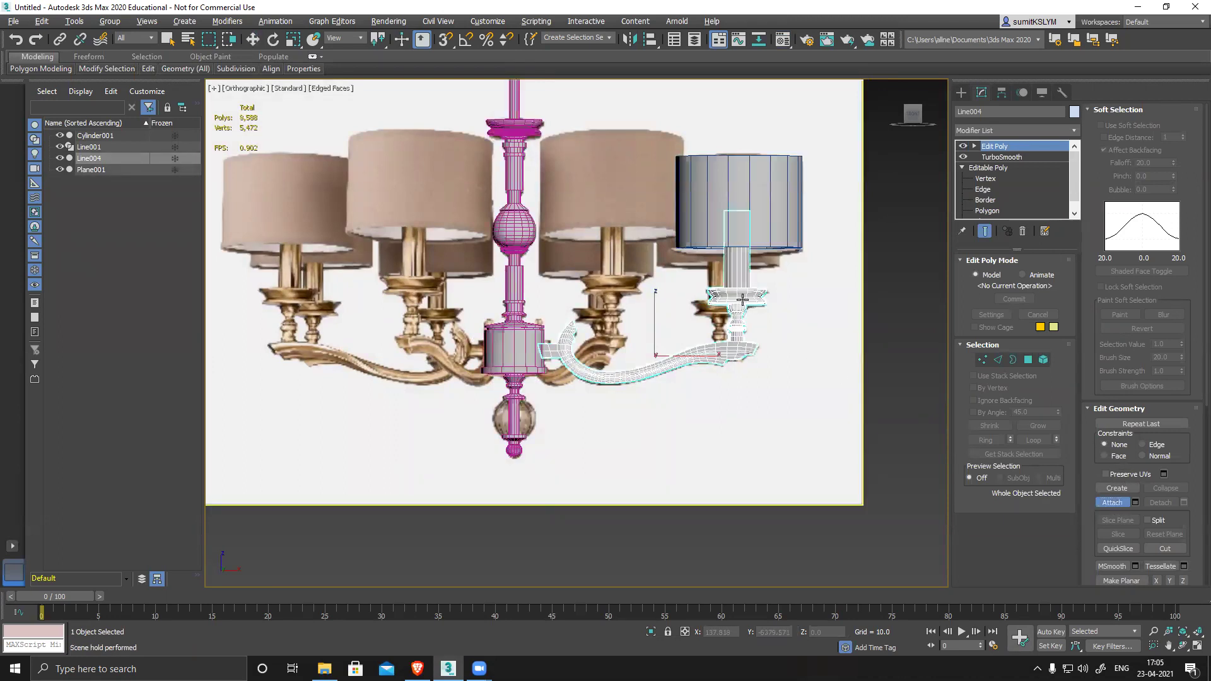
{"action": "left_click", "coordinate": [767, 194]}
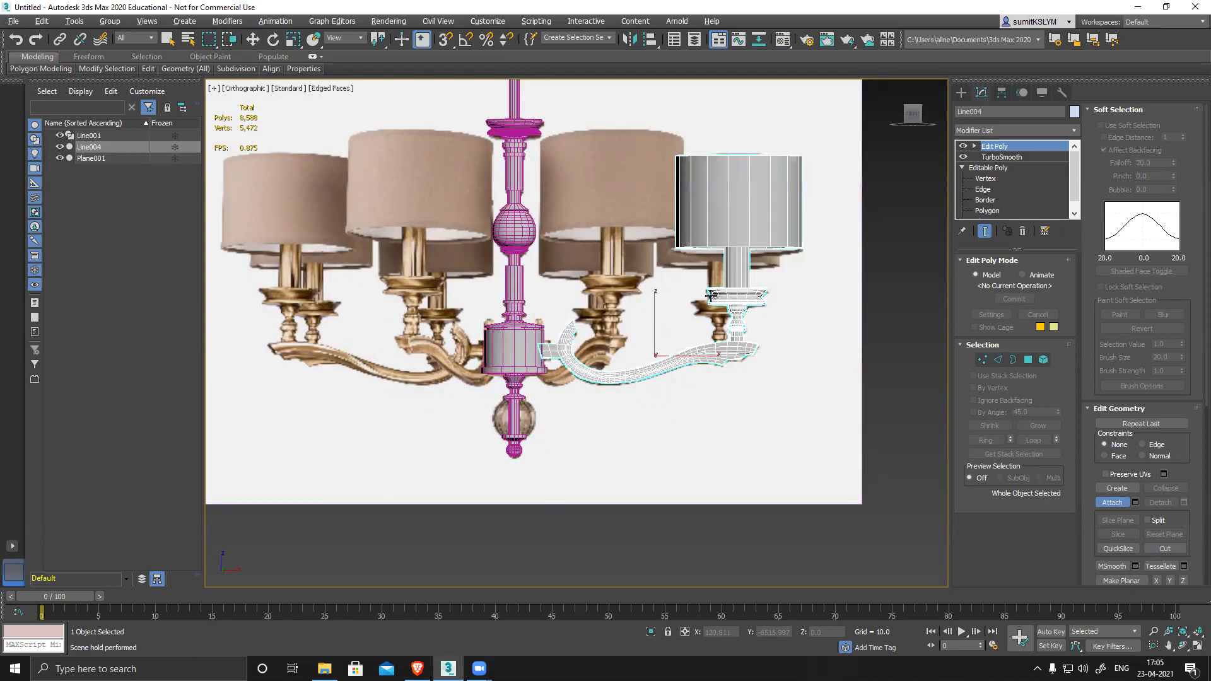
{"action": "key", "text": "w"}
{"action": "middle_click_drag", "start_coordinate": [637, 402], "coordinate": [686, 396]}
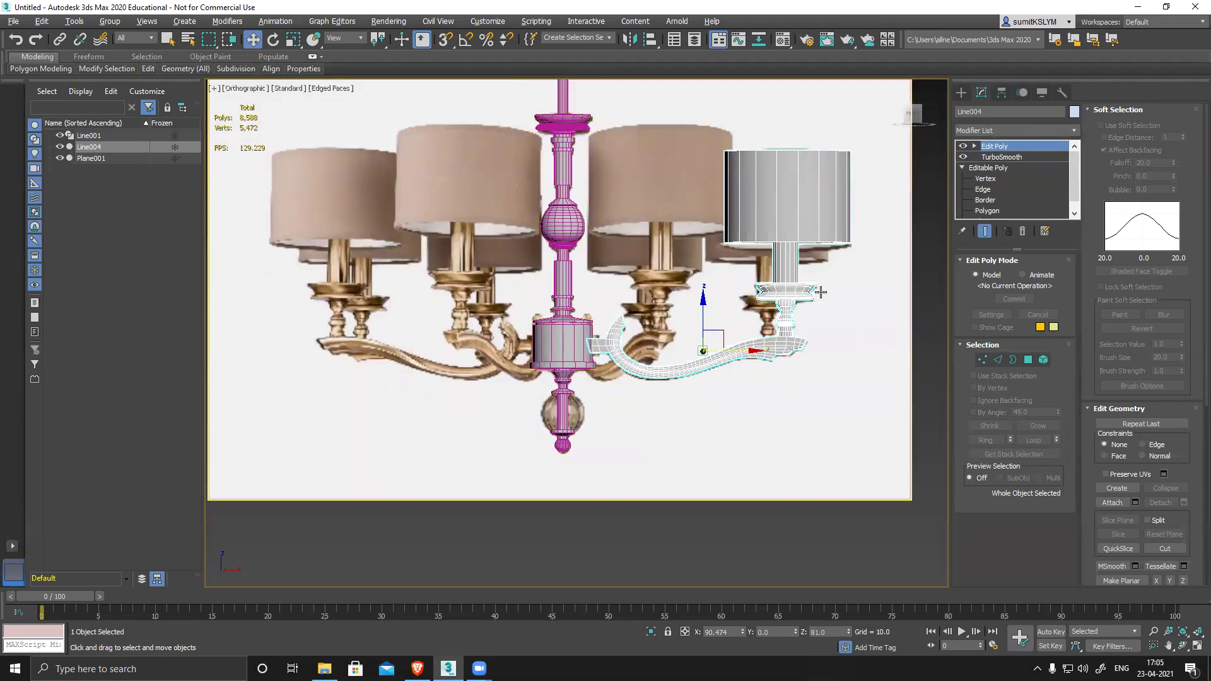
Step: Enable Affect Pivot Only and vertex snapping, and move the arm assembly's pivot onto the central column's axis
{"action": "middle_click_drag", "start_coordinate": [745, 389], "coordinate": [771, 362]}
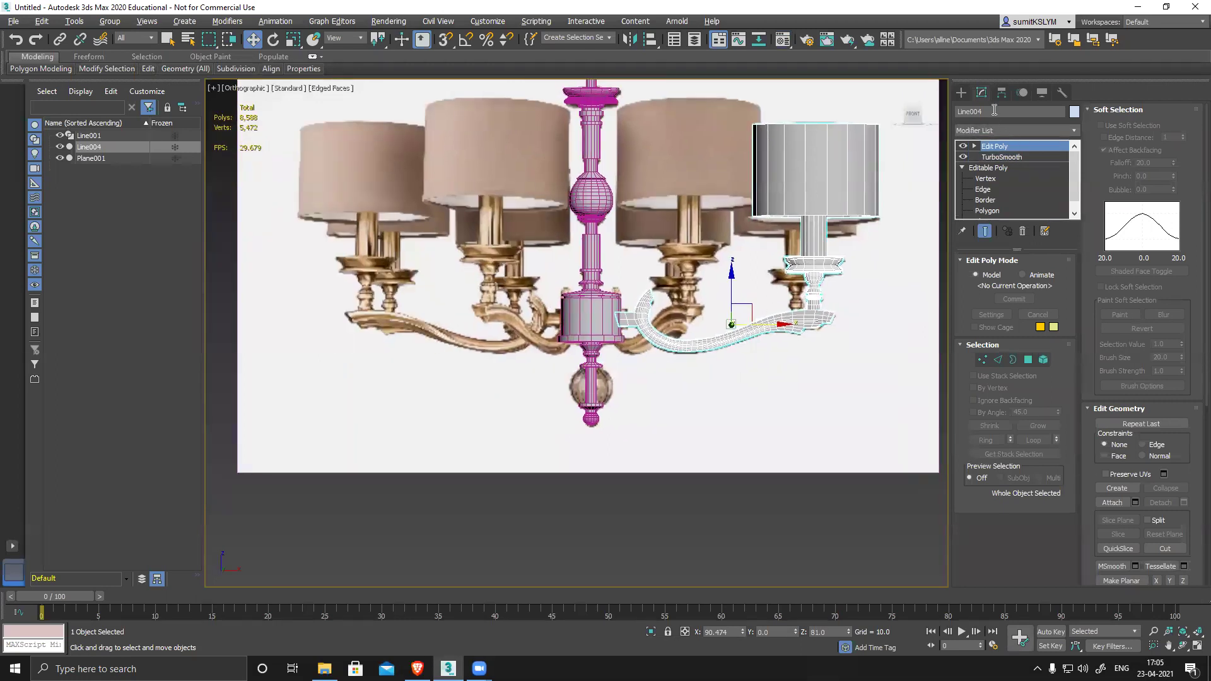
{"action": "left_click", "coordinate": [1001, 93]}
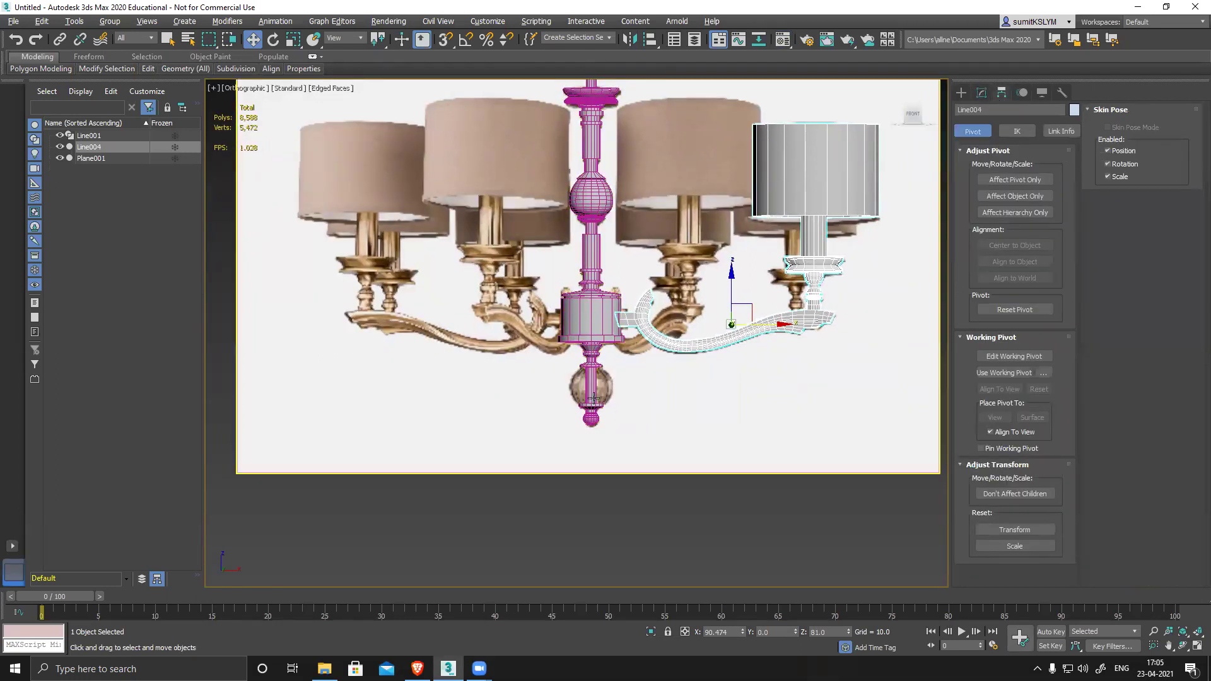
{"action": "left_click", "coordinate": [1015, 180]}
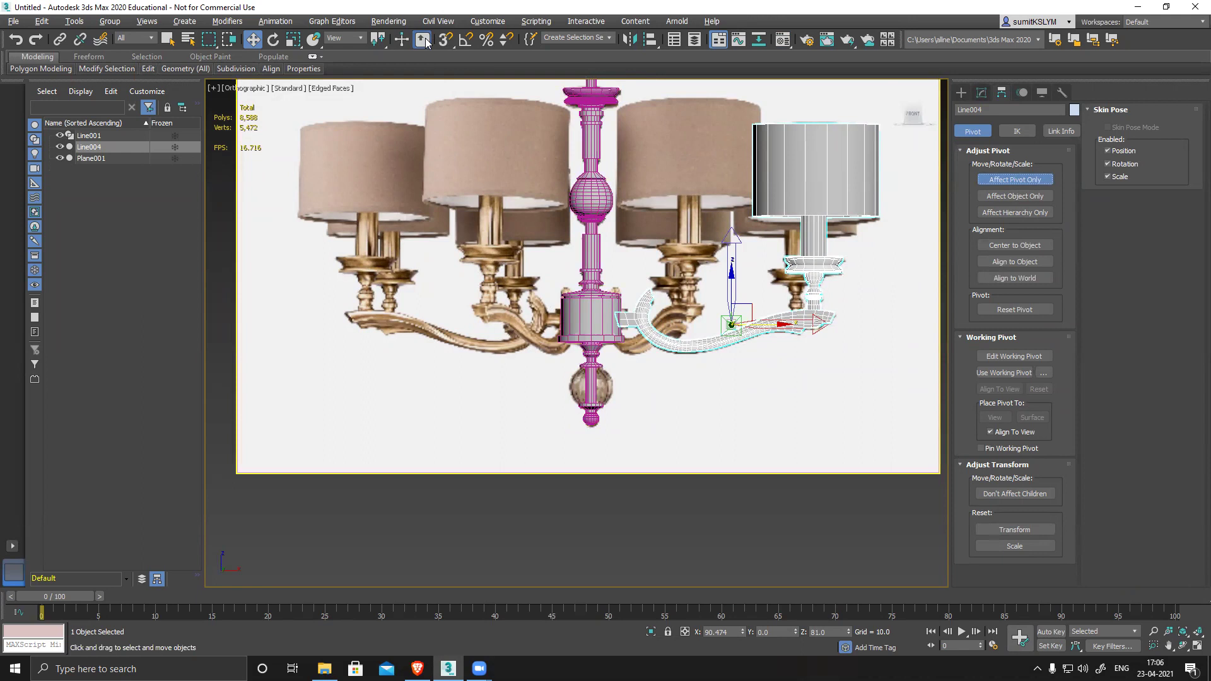
{"action": "right_click", "coordinate": [446, 42]}
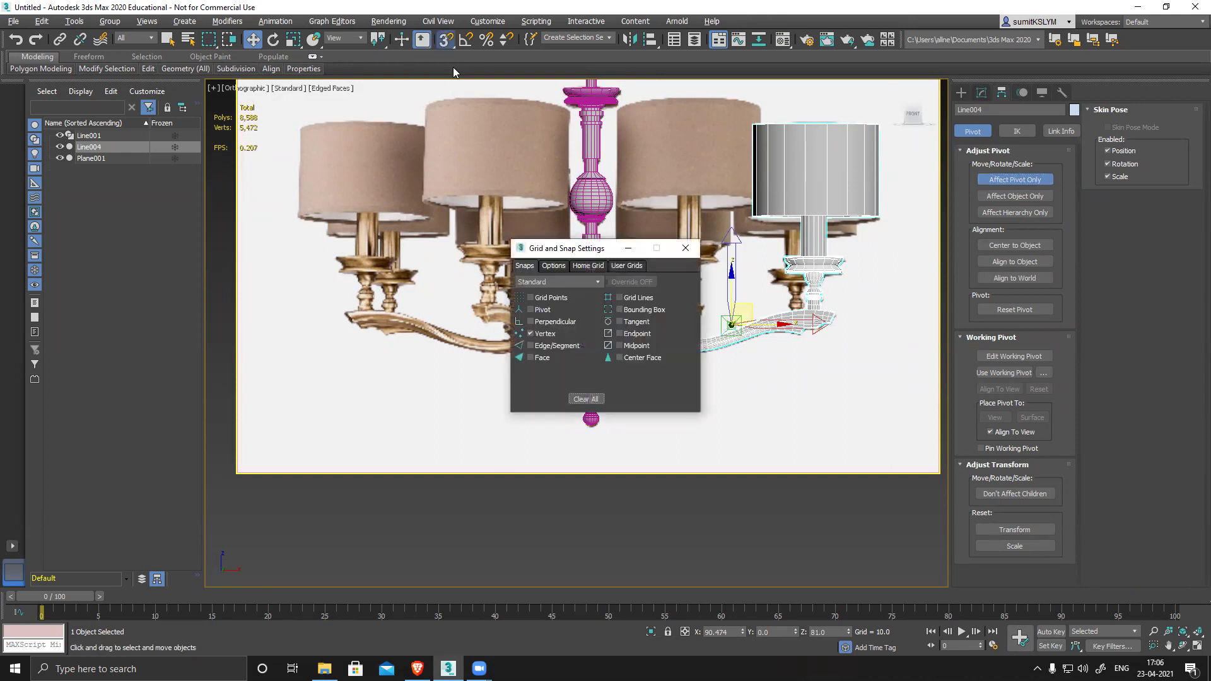
{"action": "left_click", "coordinate": [686, 248]}
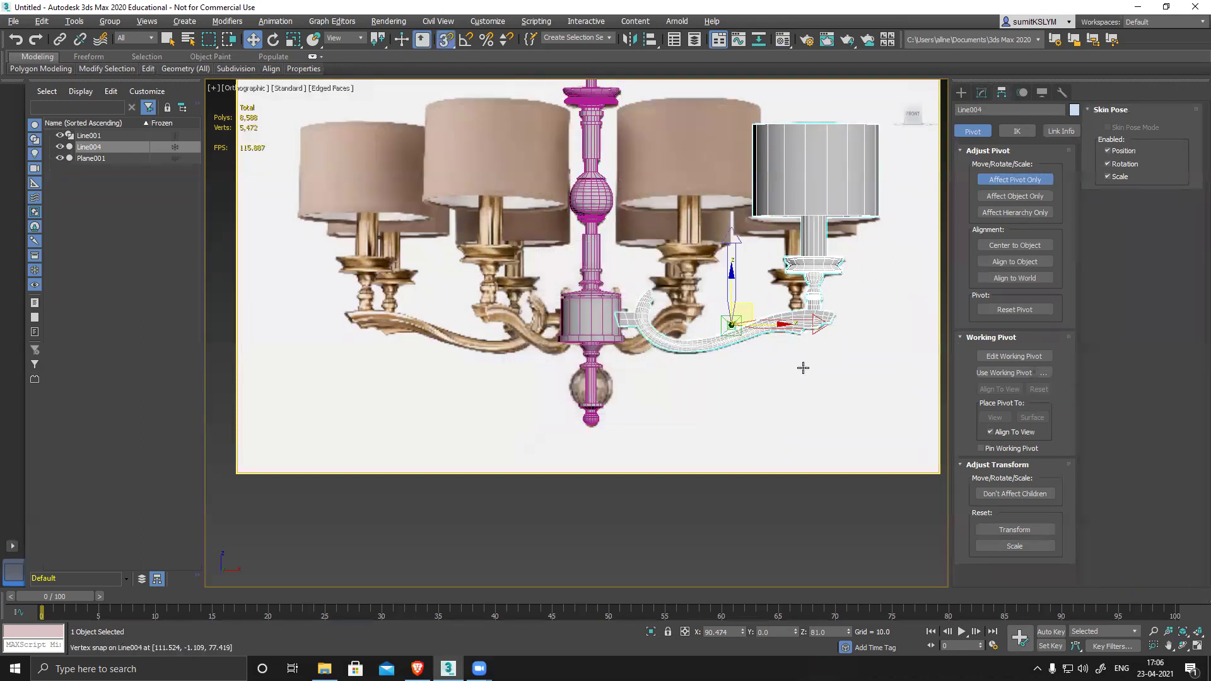
{"action": "scroll", "coordinate": [798, 314], "scroll_direction": "up", "scroll_amount": 5}
{"action": "left_click_drag", "start_coordinate": [744, 304], "coordinate": [538, 180]}
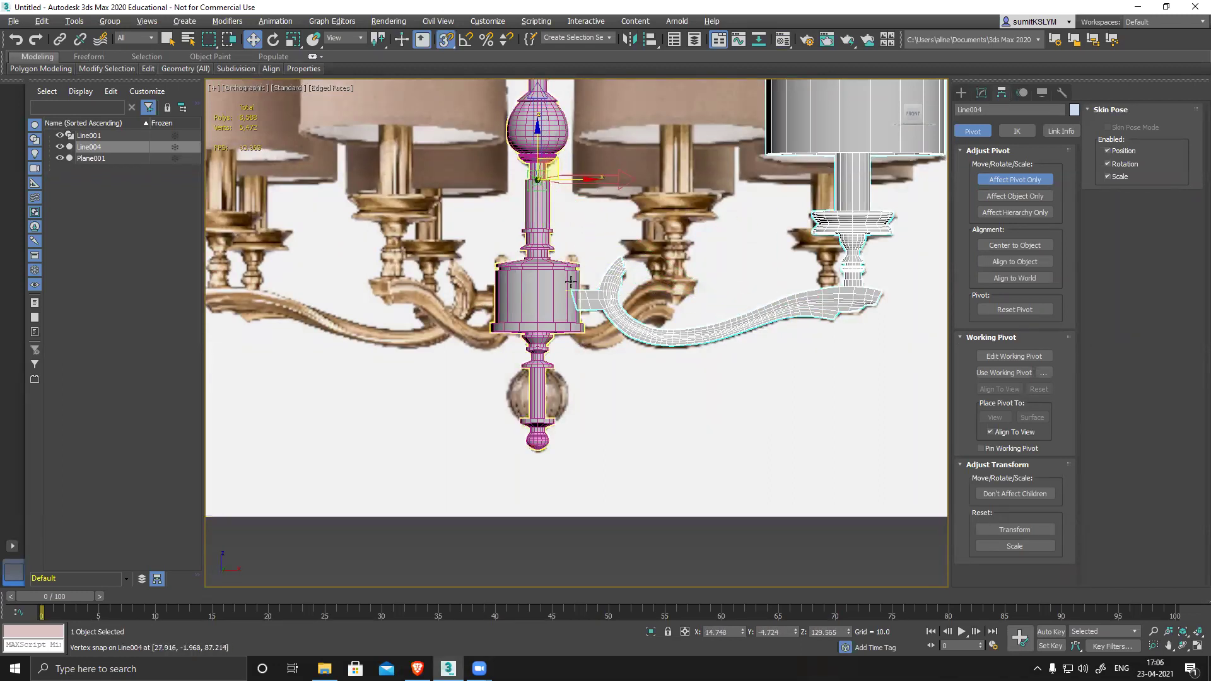
Step: Examine the column's underside from below and the pivot's alignment with the column's axis in the front wireframe view
{"action": "middle_click_drag", "start_coordinate": [550, 277], "coordinate": [630, 249], "text": "alt"}
{"action": "scroll", "coordinate": [630, 249], "scroll_direction": "up", "scroll_amount": 5}
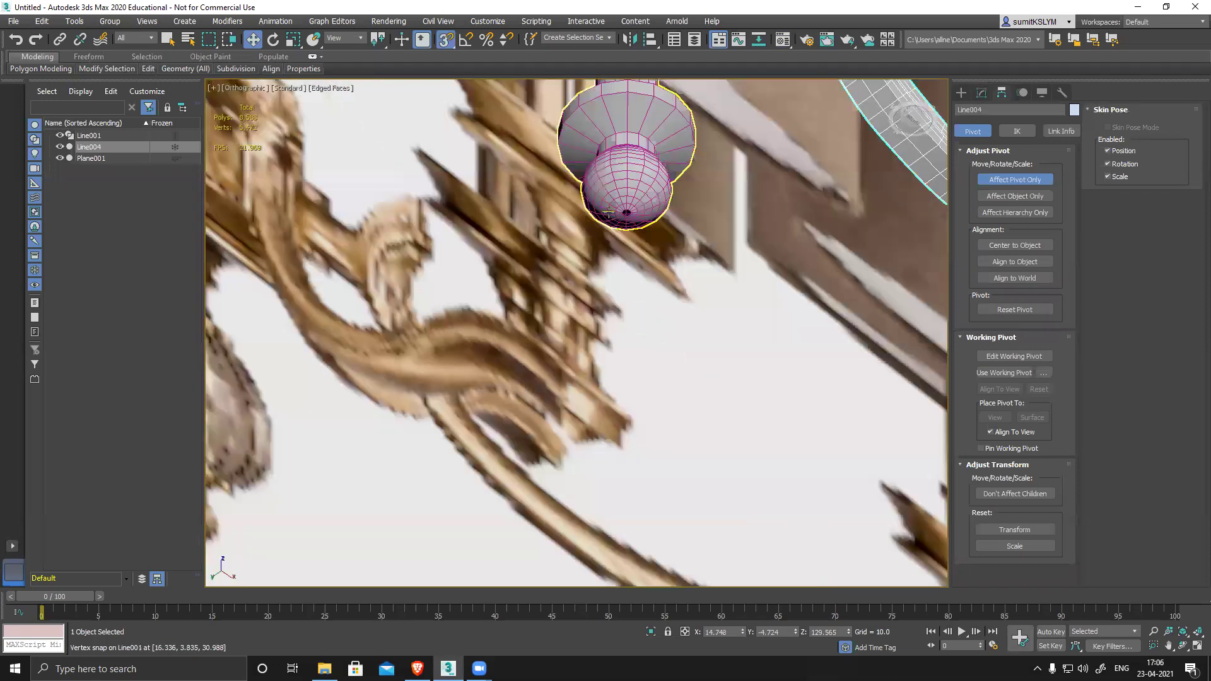
{"action": "scroll", "coordinate": [632, 208], "scroll_direction": "up", "scroll_amount": 3}
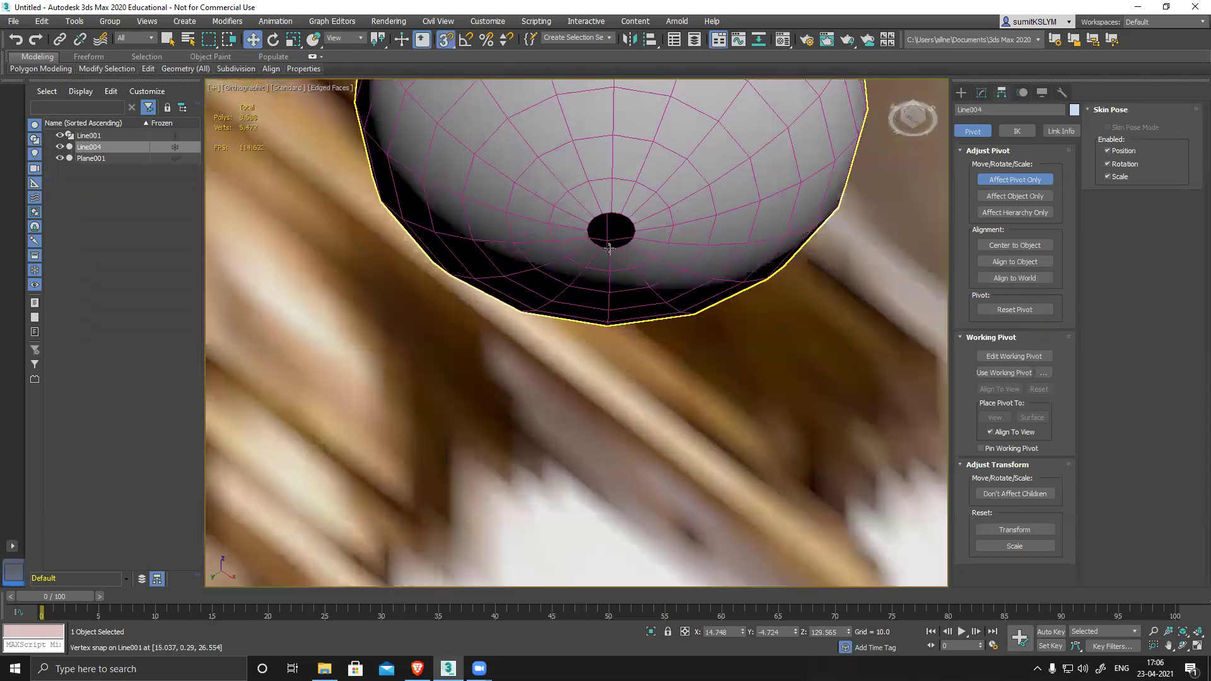
{"action": "scroll", "coordinate": [611, 245], "scroll_direction": "down", "scroll_amount": 6}
{"action": "key", "text": "f"}
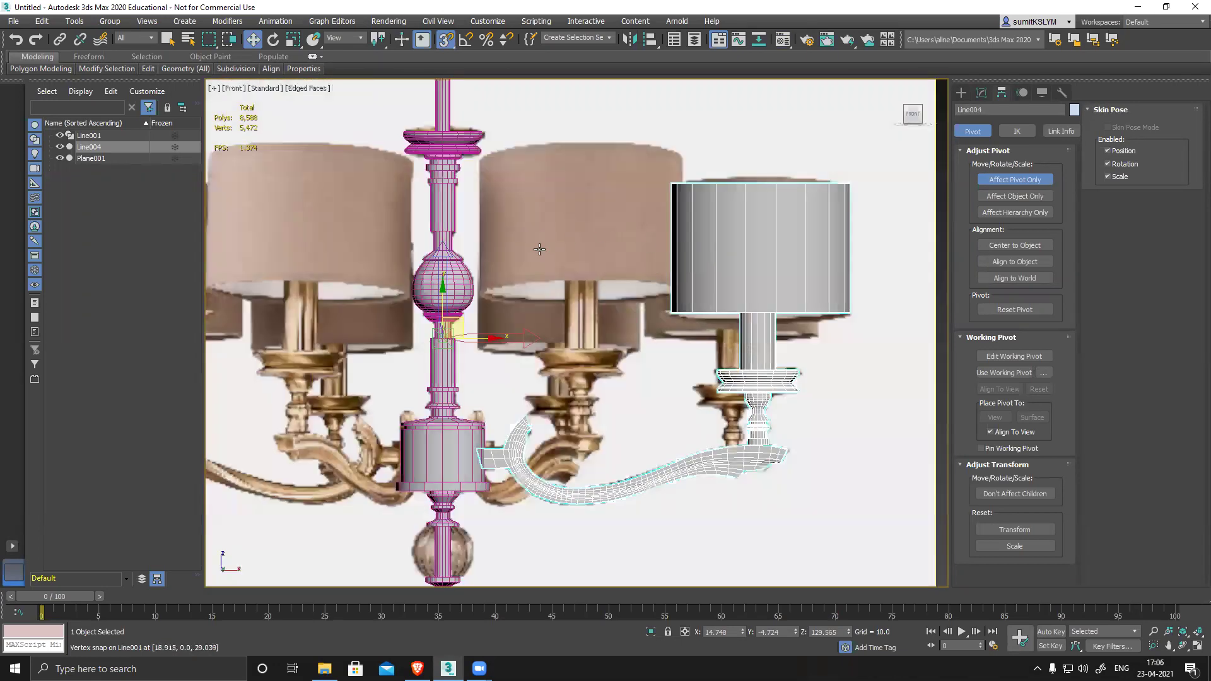
{"action": "key", "text": "F4"}
{"action": "key", "text": "F3"}
{"action": "scroll", "coordinate": [577, 270], "scroll_direction": "up", "scroll_amount": 5}
{"action": "scroll", "coordinate": [510, 272], "scroll_direction": "up", "scroll_amount": 5}
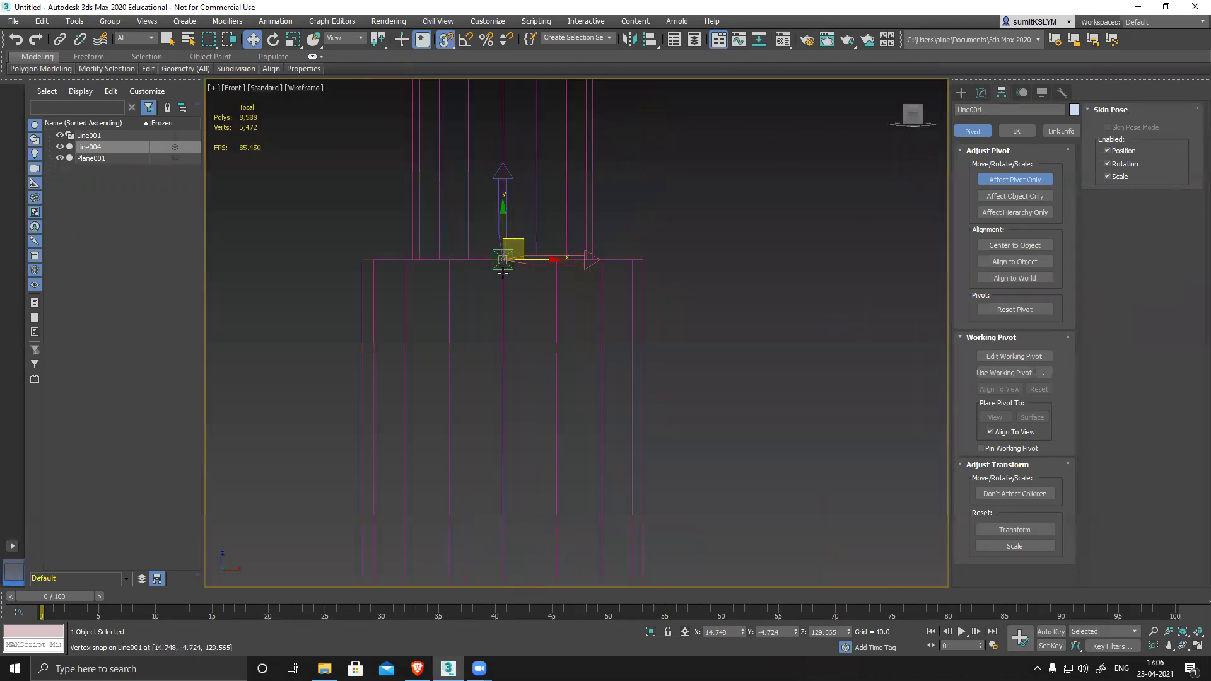
Step: Turn off 3D snapping and move the arm assembly's pivot along X onto the column's centre axis in the left view
{"action": "left_click", "coordinate": [445, 39]}
{"action": "middle_click_drag", "start_coordinate": [530, 259], "coordinate": [567, 252]}
{"action": "scroll", "coordinate": [568, 252], "scroll_direction": "up", "scroll_amount": 4}
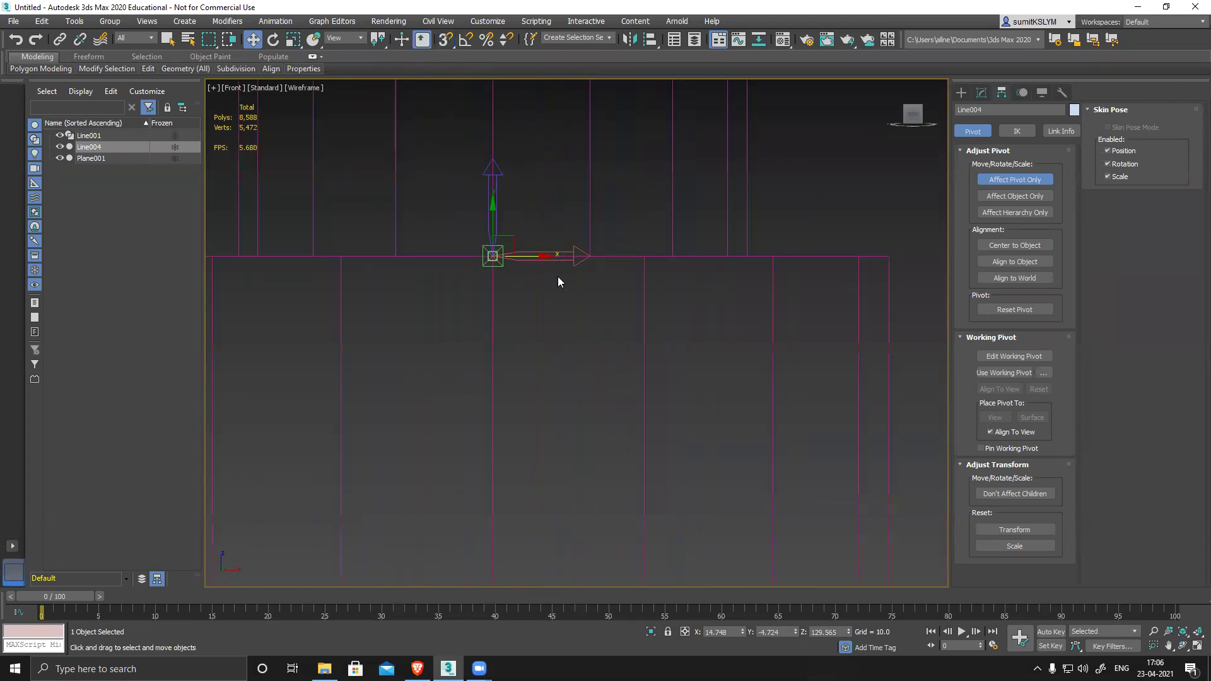
{"action": "key", "text": "l"}
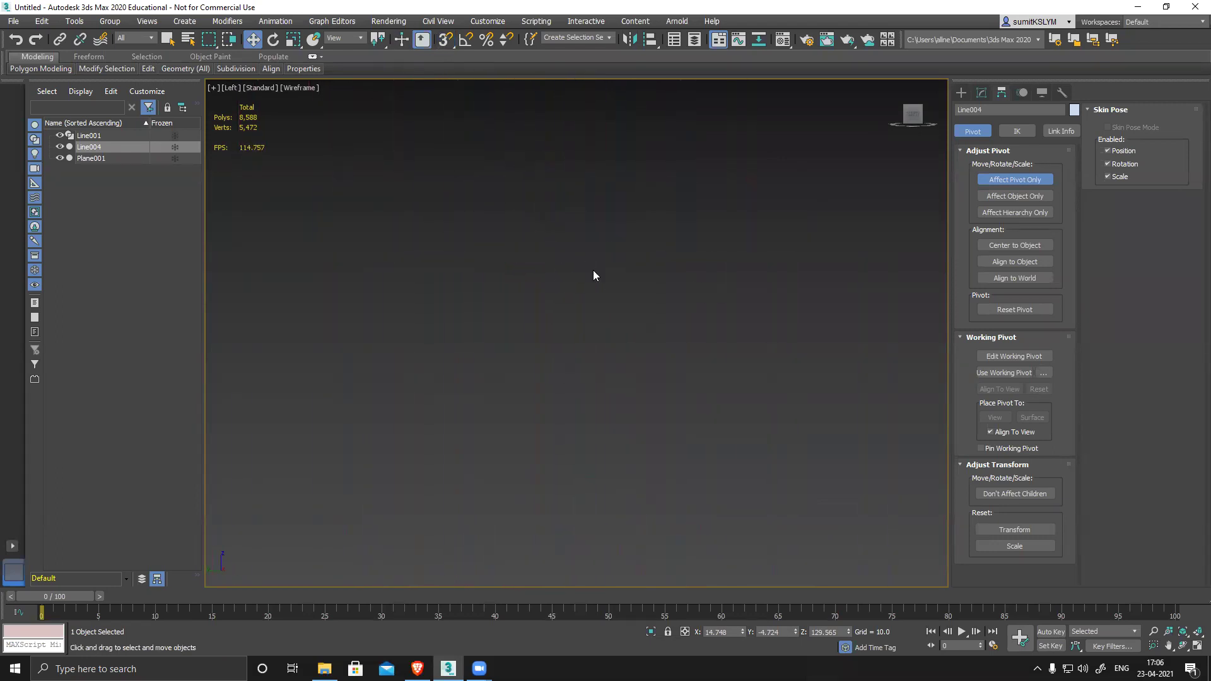
{"action": "key", "text": "z"}
{"action": "scroll", "coordinate": [582, 331], "scroll_direction": "up", "scroll_amount": 8}
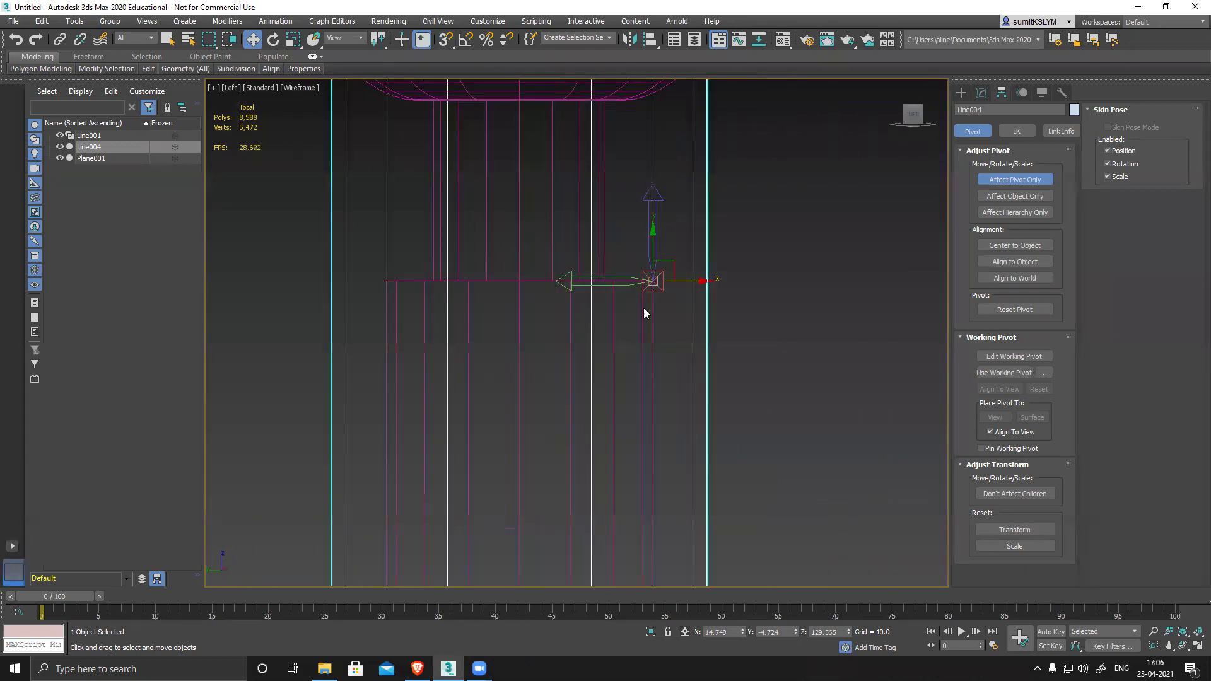
{"action": "left_click_drag", "start_coordinate": [693, 283], "coordinate": [567, 283]}
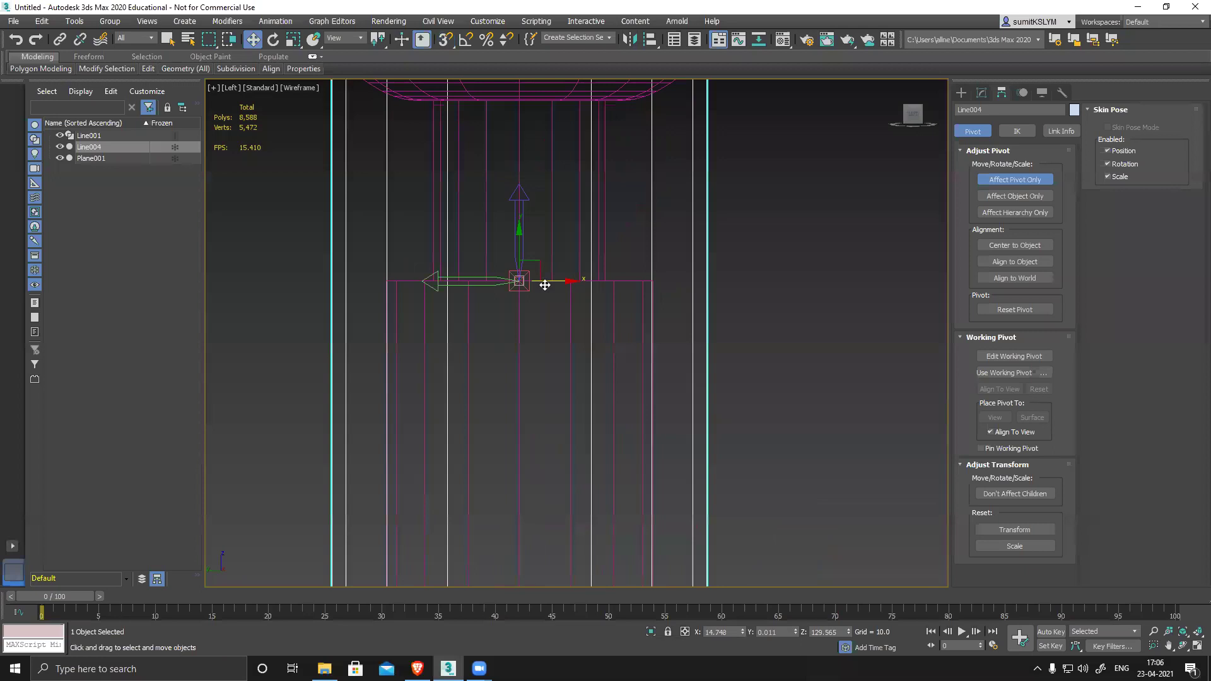
{"action": "scroll", "coordinate": [544, 282], "scroll_direction": "down", "scroll_amount": 5}
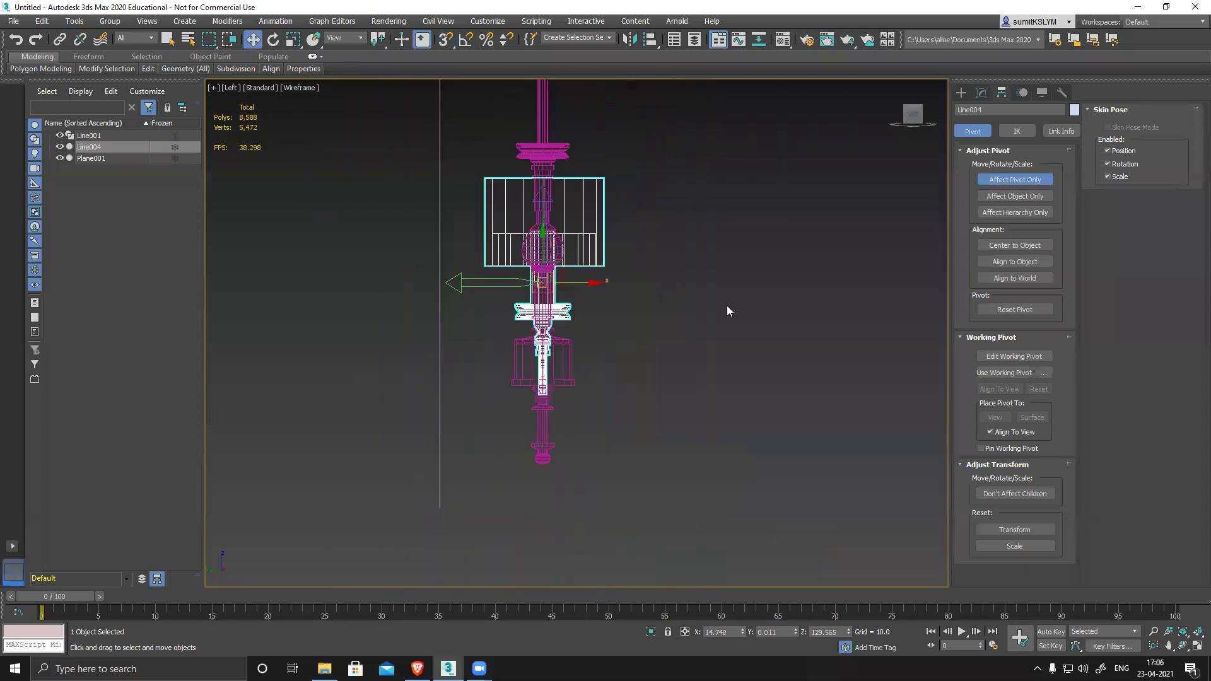
Step: Return to the shaded perspective view and leave pivot editing for the arm assembly's Edit Poly modifier
{"action": "key", "text": "p"}
{"action": "key", "text": "F3"}
{"action": "mouse_move", "coordinate": [777, 363]}
{"action": "middle_mouse_down", "text": "alt"}
{"action": "mouse_move", "coordinate": [660, 361]}
{"action": "mouse_move", "coordinate": [684, 364]}
{"action": "mouse_move", "coordinate": [657, 378]}
{"action": "middle_mouse_up", "text": "alt"}
{"action": "middle_click_drag", "start_coordinate": [587, 359], "coordinate": [633, 340], "text": "alt"}
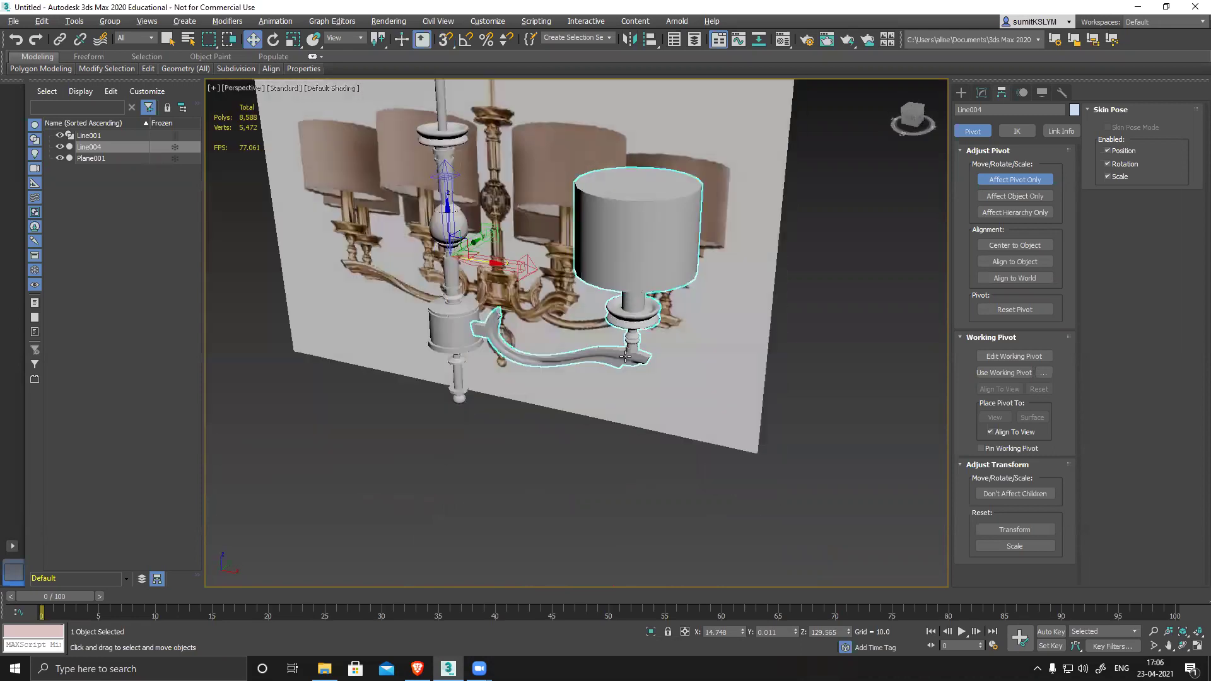
{"action": "left_click", "coordinate": [982, 93]}
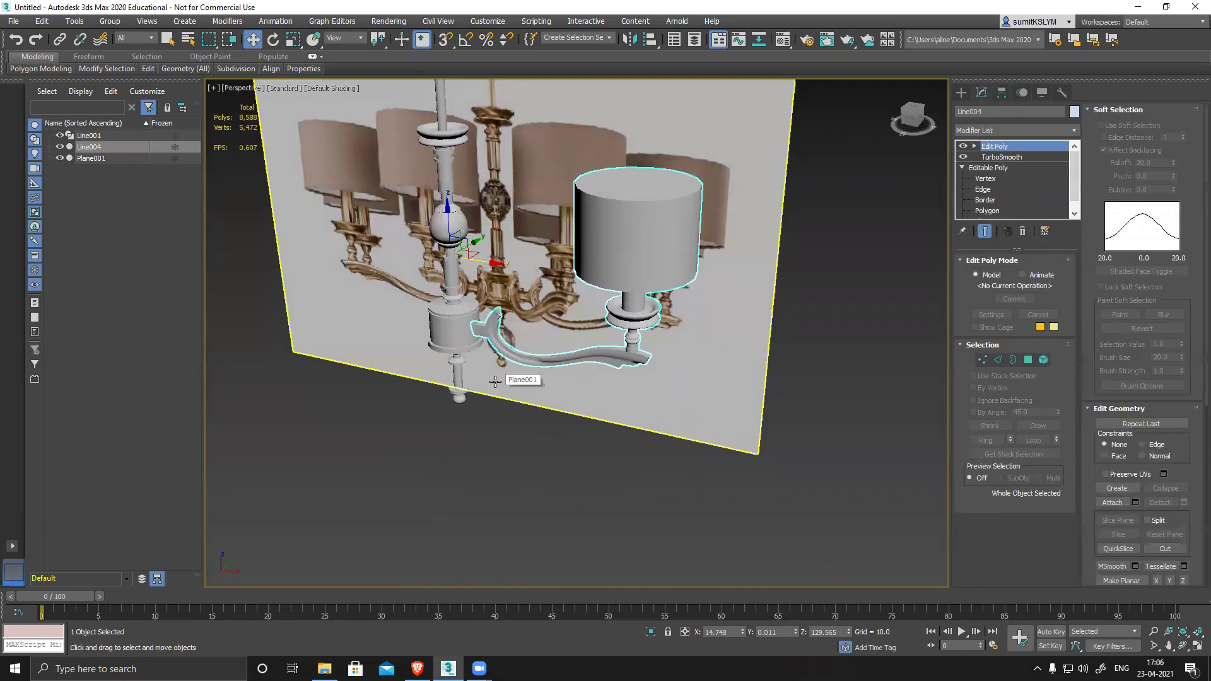
{"action": "key", "text": "3"}
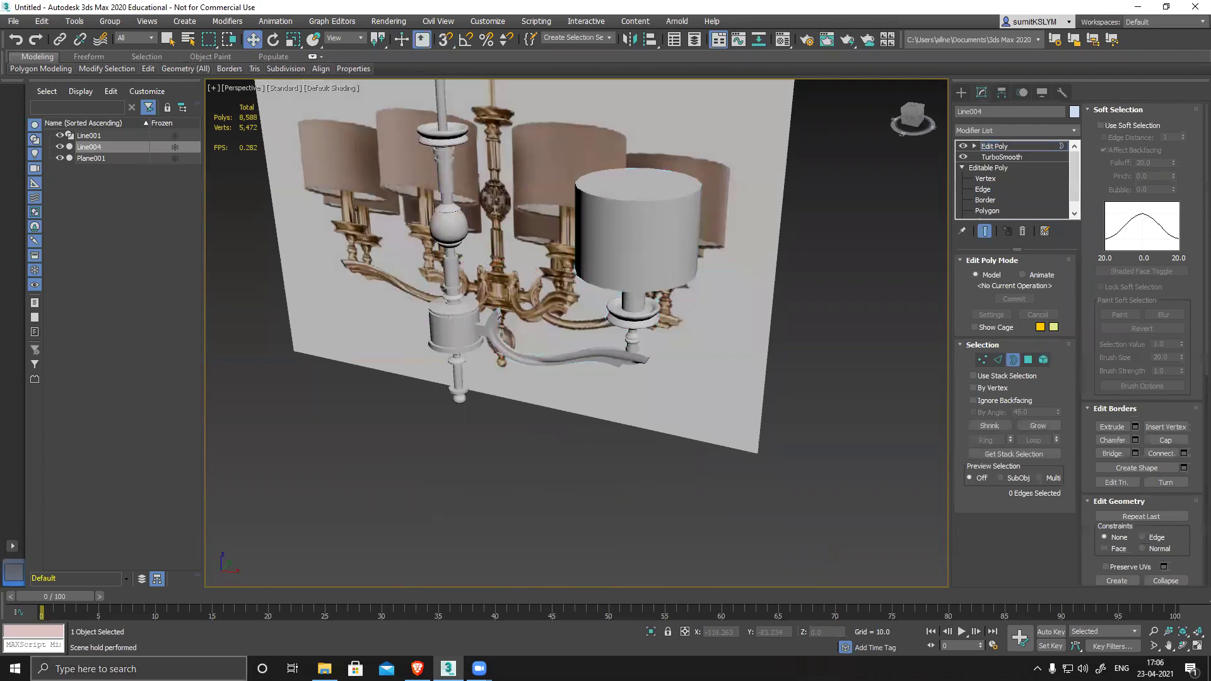
Step: Switch to Calculator, divide 360 by 8 for the arm spacing angle, and close it
{"action": "left_click", "coordinate": [126, 668]}
{"action": "type", "text": "calc"}
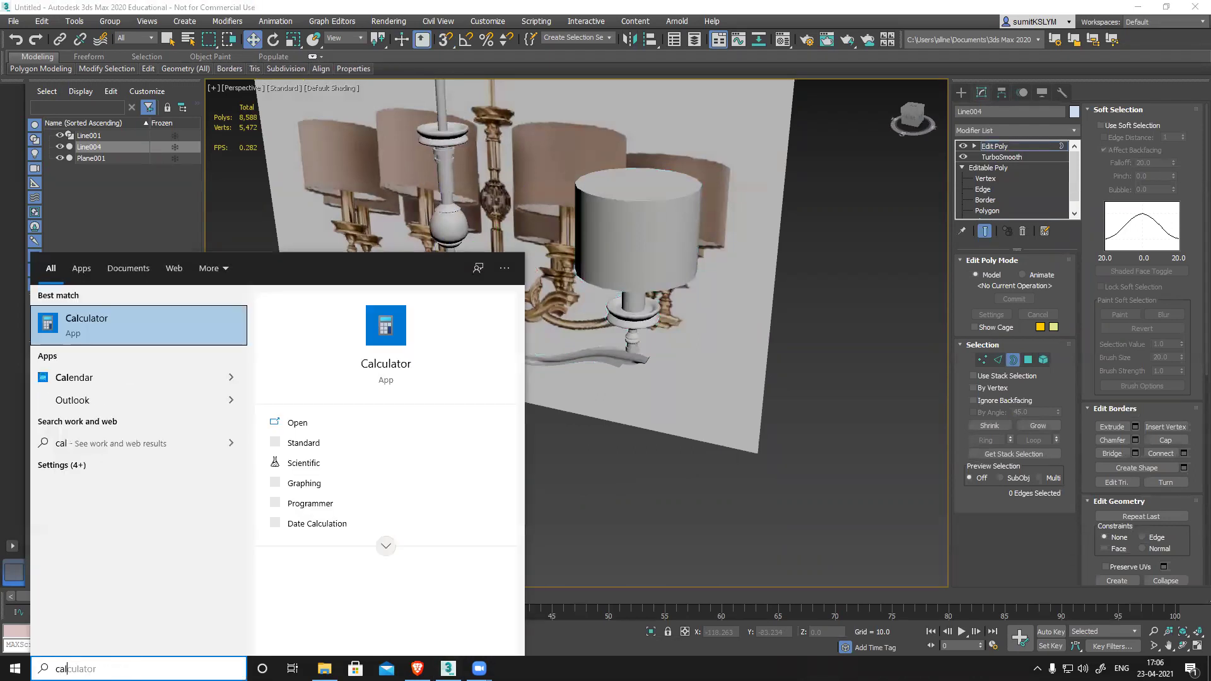
{"action": "key", "text": "Return"}
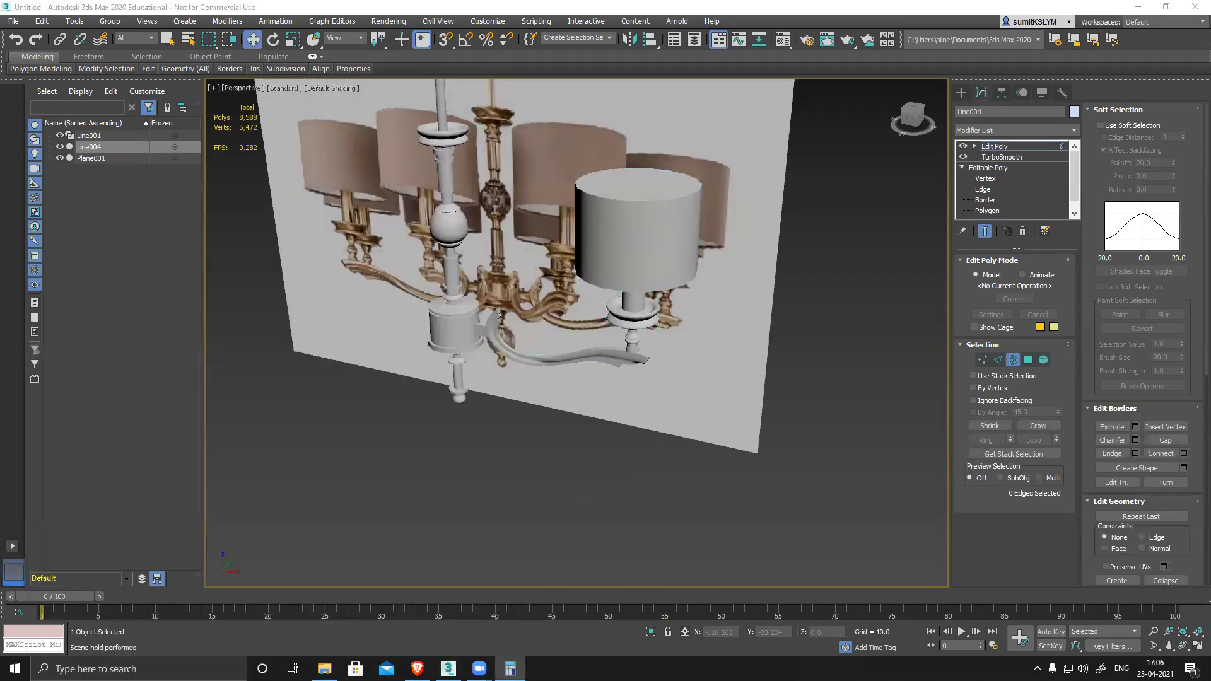
{"action": "left_click", "coordinate": [596, 385]}
{"action": "left_click", "coordinate": [596, 351]}
{"action": "left_click", "coordinate": [547, 419]}
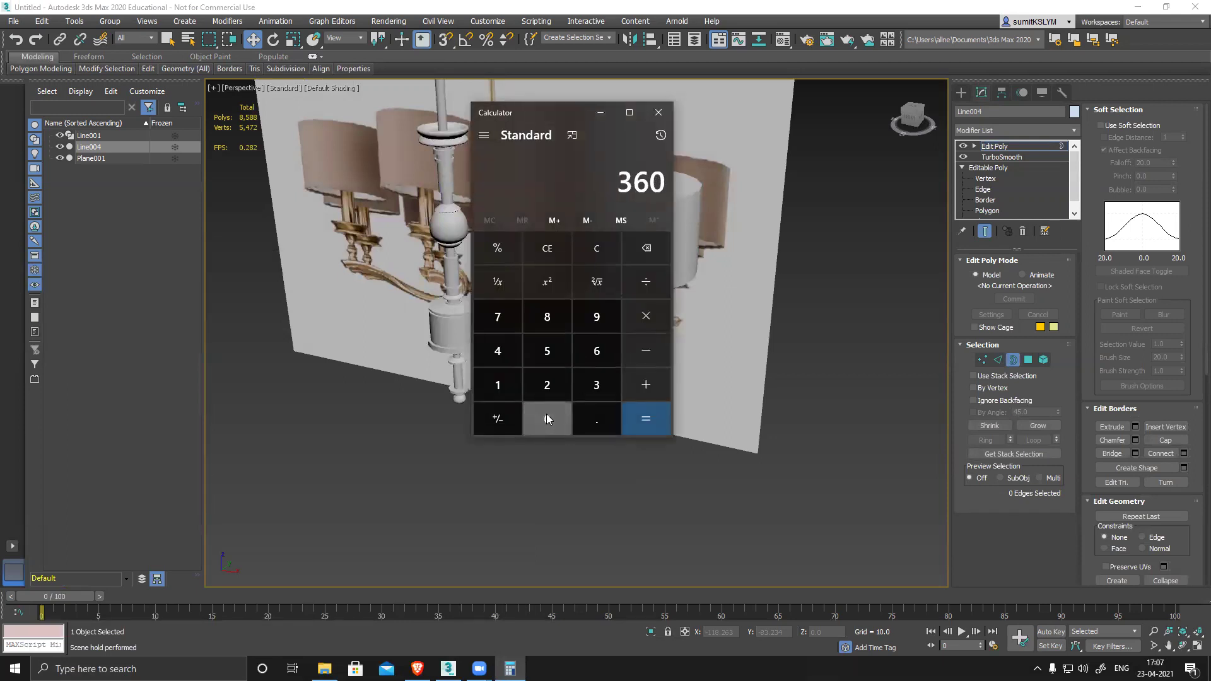
{"action": "left_click", "coordinate": [649, 279]}
{"action": "left_click", "coordinate": [547, 316]}
{"action": "left_click", "coordinate": [646, 419]}
{"action": "left_click", "coordinate": [658, 119]}
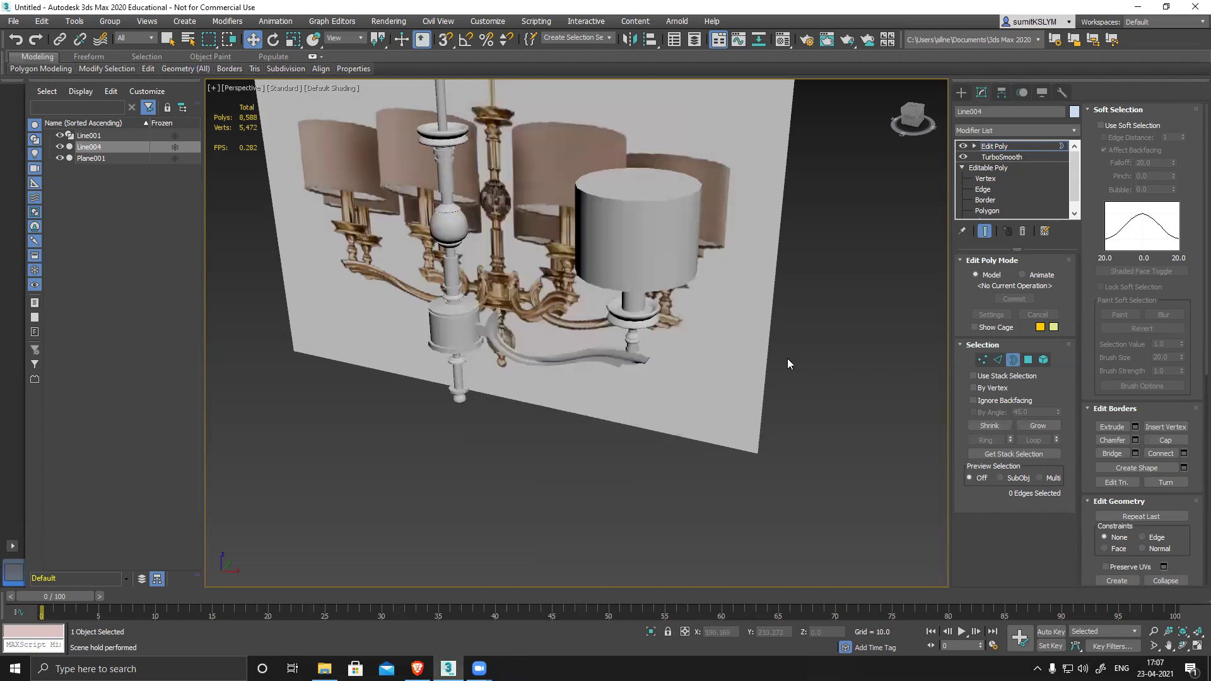
Step: Leave sub-object mode on the arm assembly, activate the Rotate tool, and enable angle snap with a 45-degree increment
{"action": "scroll", "coordinate": [568, 372], "scroll_direction": "up", "scroll_amount": 2}
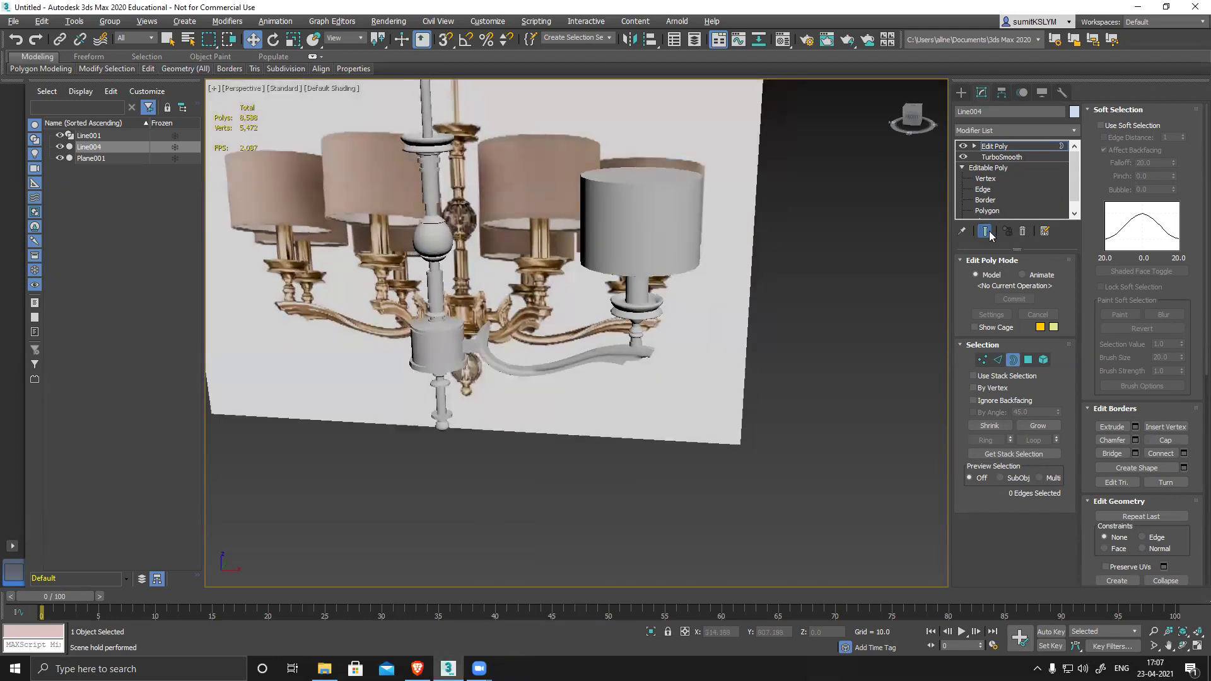
{"action": "left_click", "coordinate": [1008, 145]}
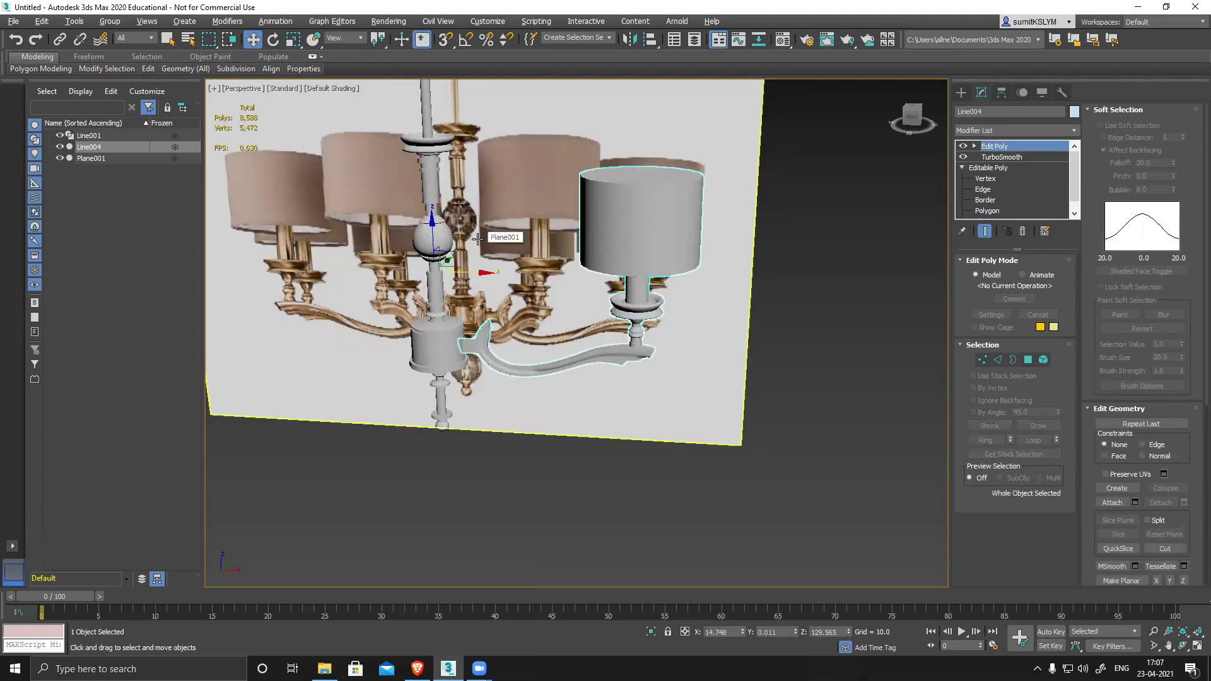
{"action": "key", "text": "e"}
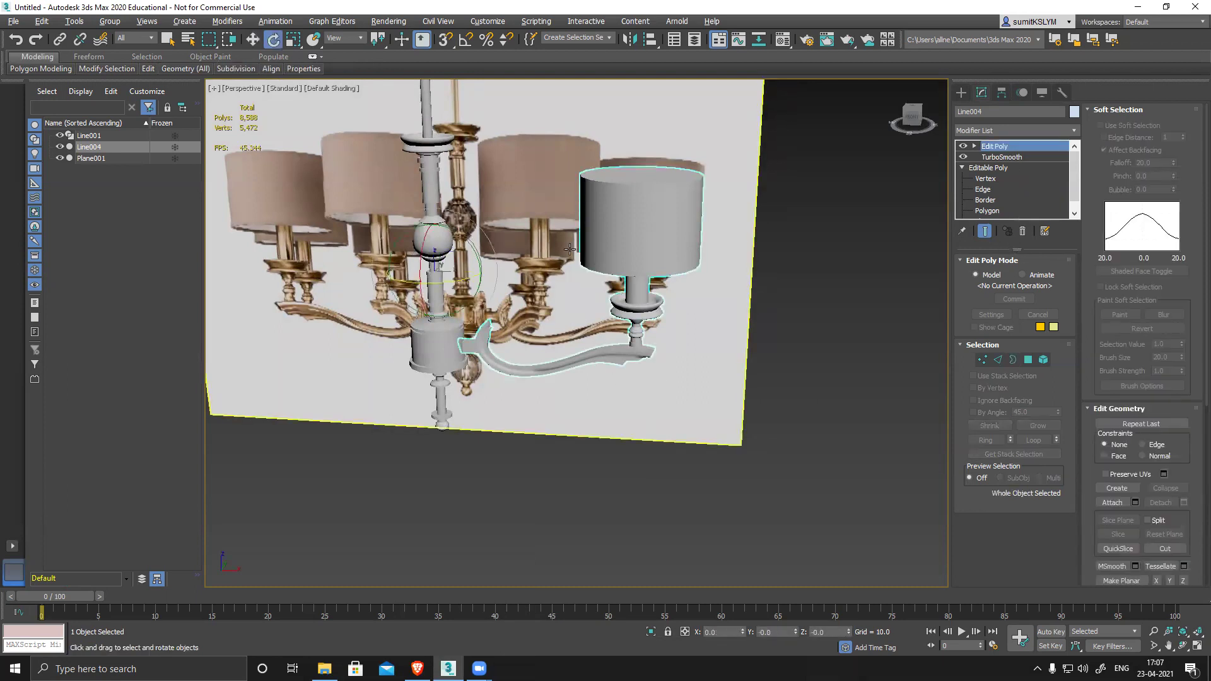
{"action": "left_click", "coordinate": [467, 41]}
{"action": "right_click", "coordinate": [467, 42]}
{"action": "left_click_drag", "start_coordinate": [610, 340], "coordinate": [528, 334]}
{"action": "type", "text": "45"}
{"action": "key", "text": "Return"}
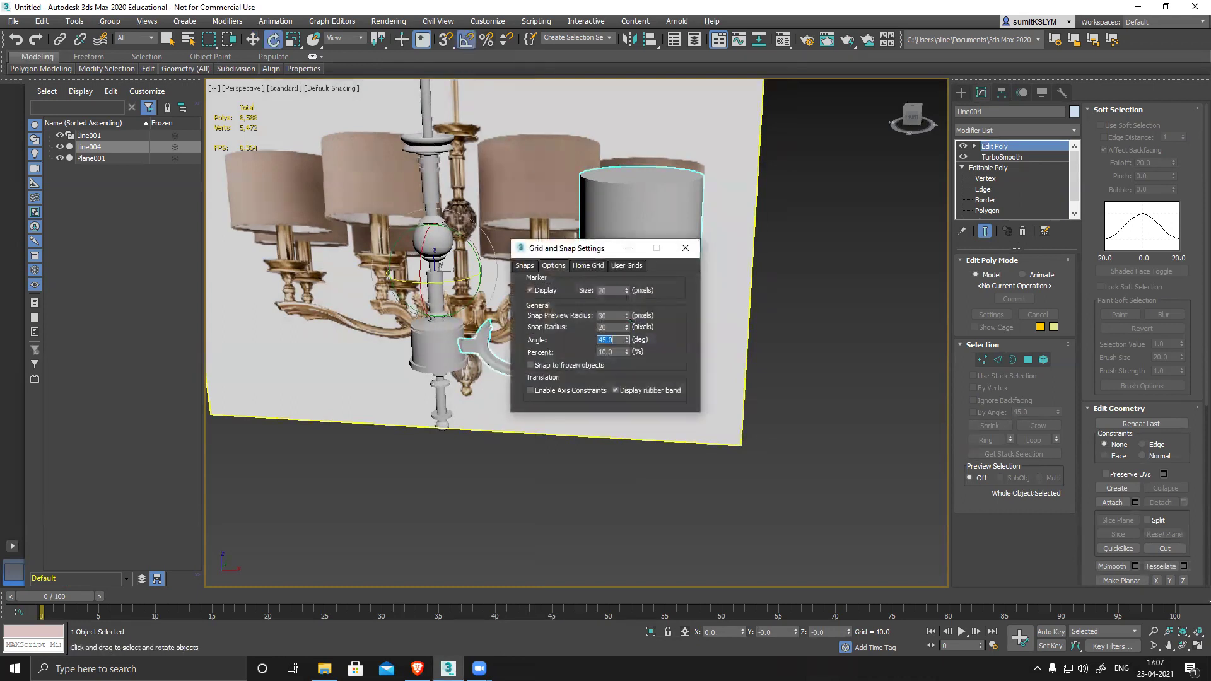
{"action": "left_click", "coordinate": [686, 248]}
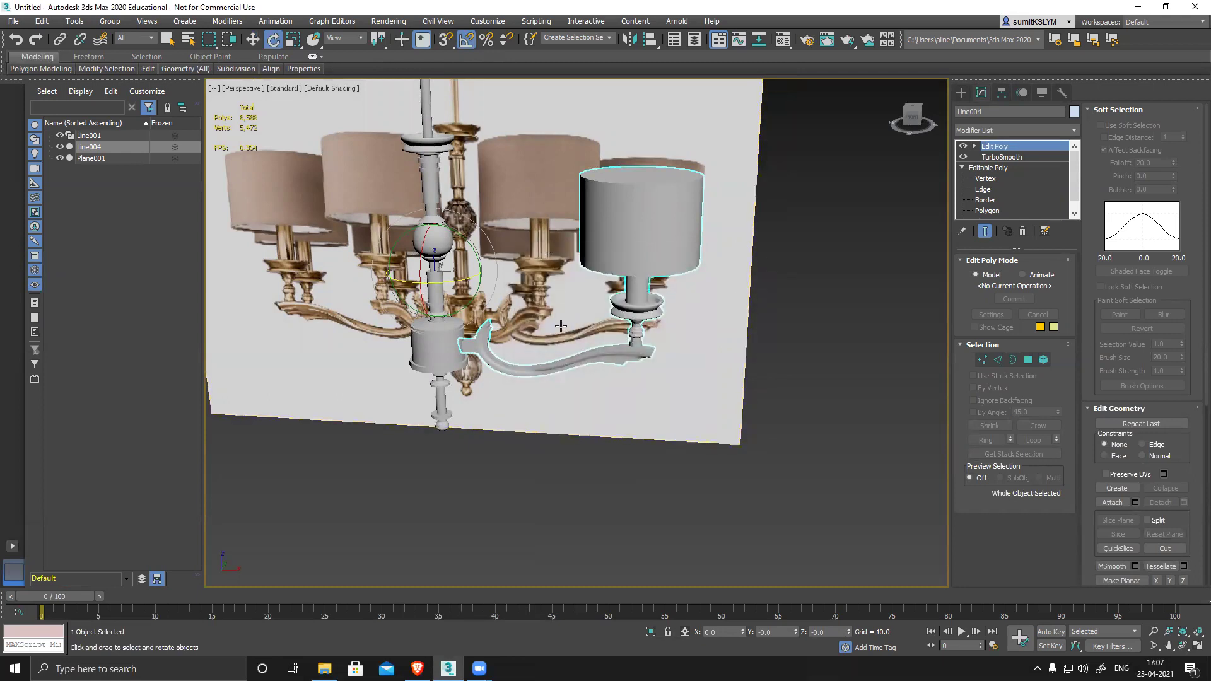
Step: Clone the arm assembly by rotating it 45 degrees about Z, making 7 copies with the Copy option
{"action": "middle_click_drag", "start_coordinate": [560, 326], "coordinate": [553, 343], "text": "alt"}
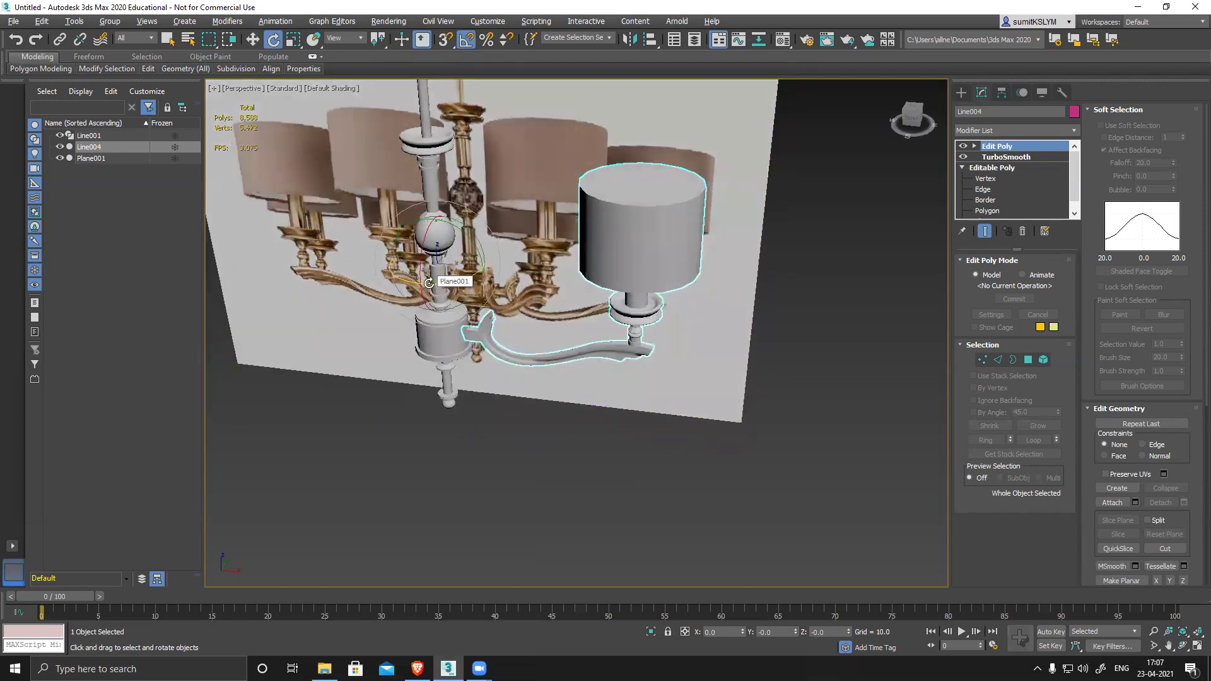
{"action": "left_click_drag", "start_coordinate": [435, 283], "coordinate": [435, 285], "text": "shift"}
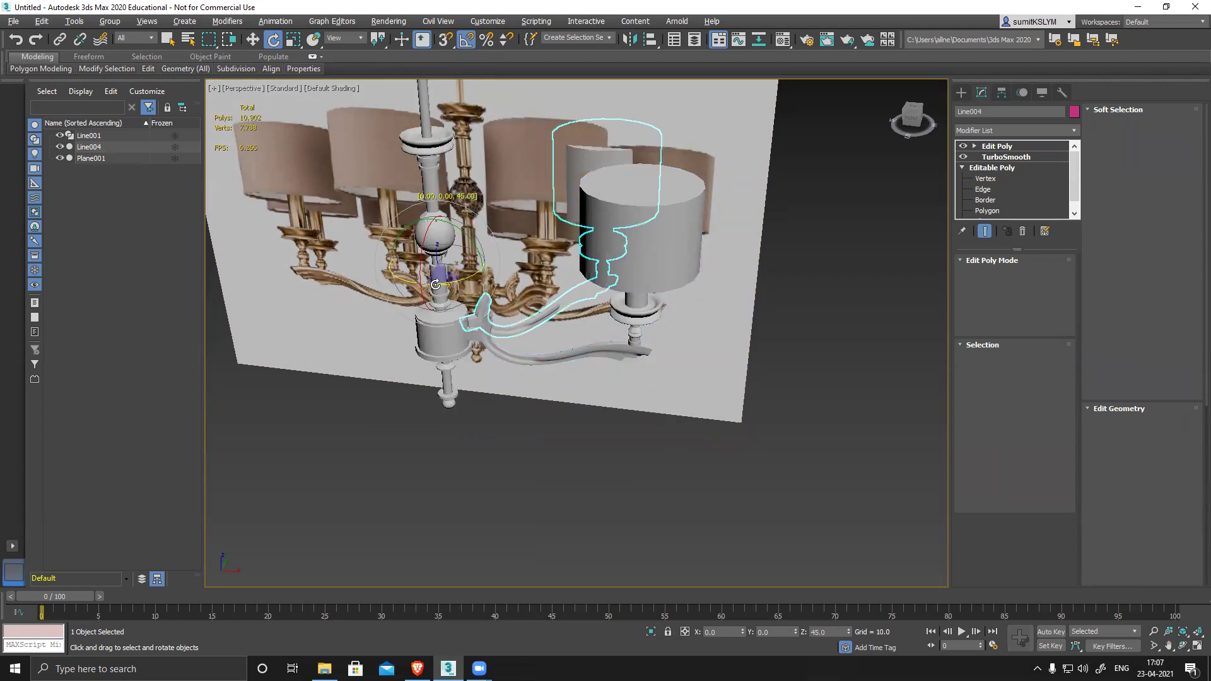
{"action": "left_click", "coordinate": [637, 338]}
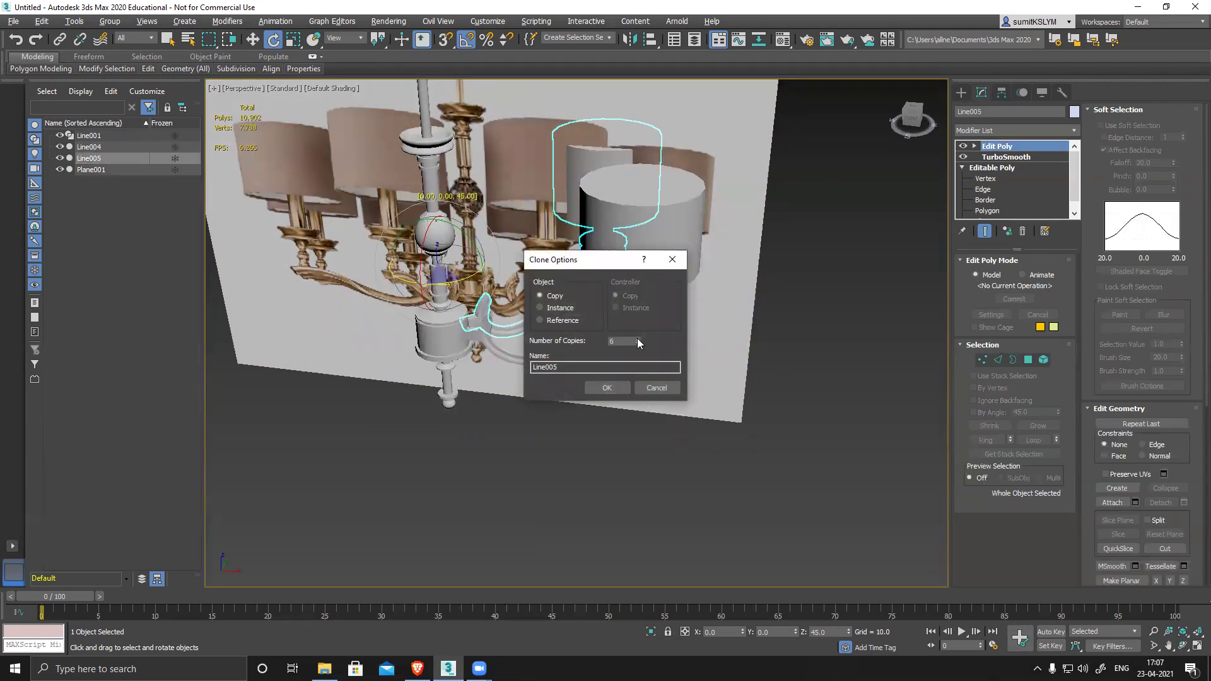
{"action": "left_click", "coordinate": [607, 387]}
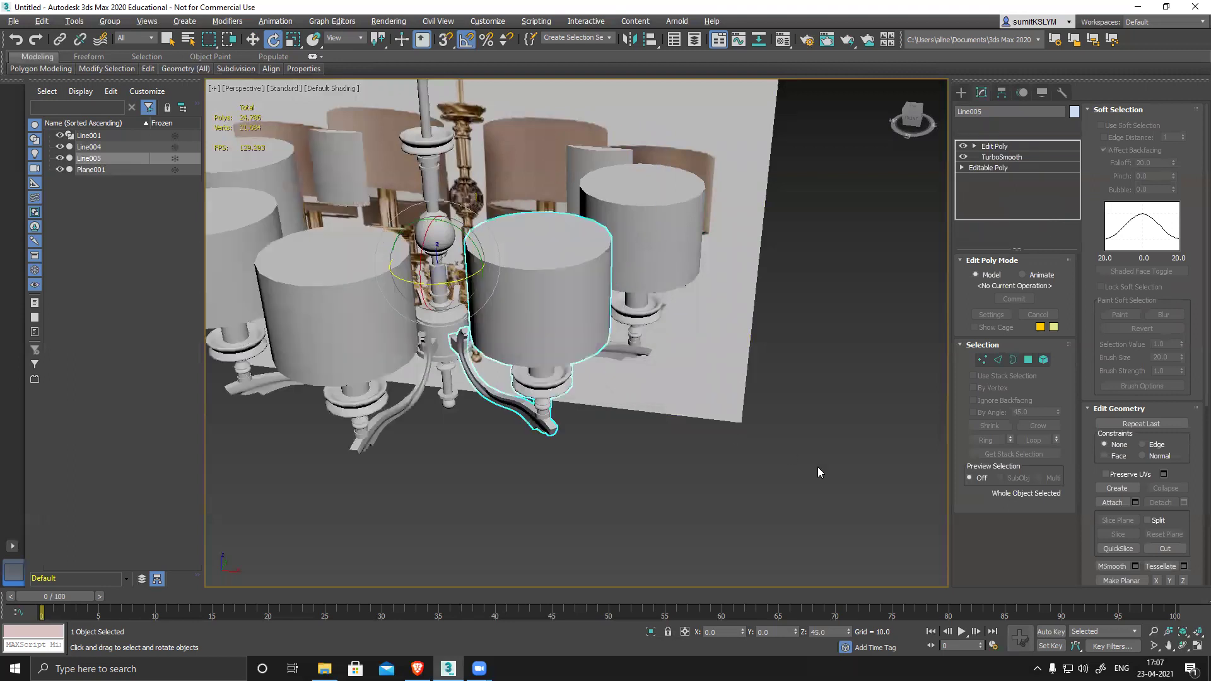
Step: Hide the reference image plane behind the chandelier
{"action": "middle_click_drag", "start_coordinate": [646, 478], "coordinate": [670, 461], "text": "alt"}
{"action": "scroll", "coordinate": [670, 467], "scroll_direction": "down", "scroll_amount": 3}
{"action": "left_click", "coordinate": [707, 268]}
{"action": "key", "text": "h"}
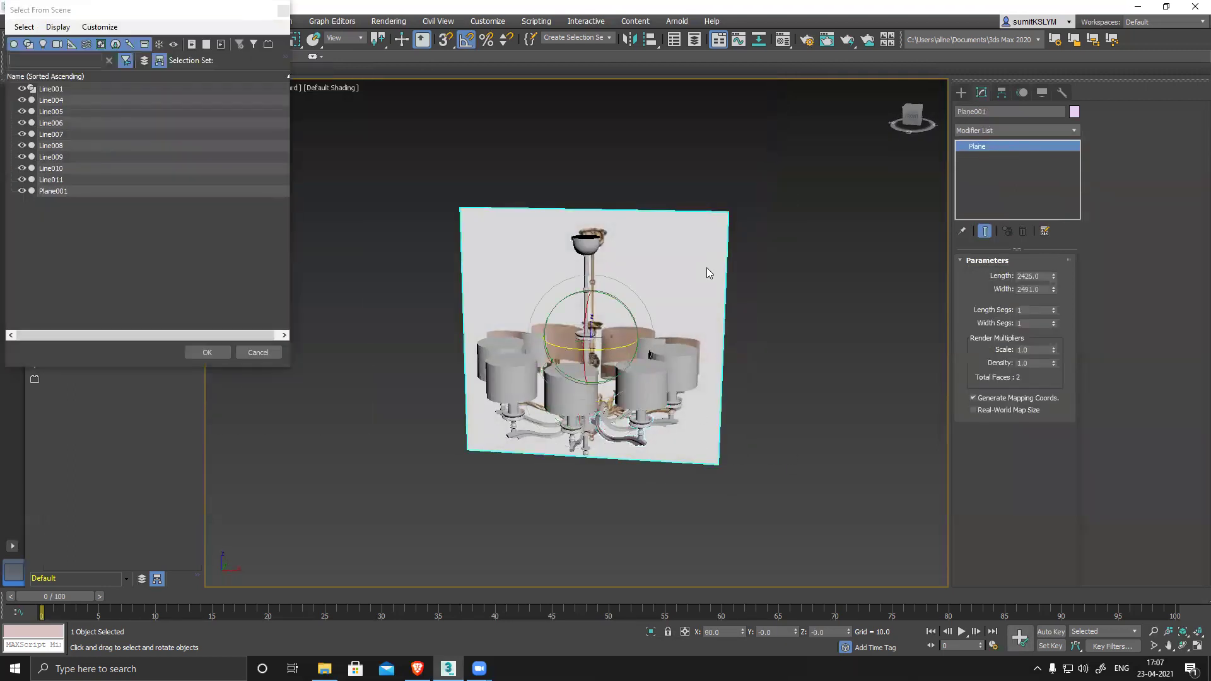
{"action": "key", "text": "Escape"}
{"action": "right_click", "coordinate": [660, 250]}
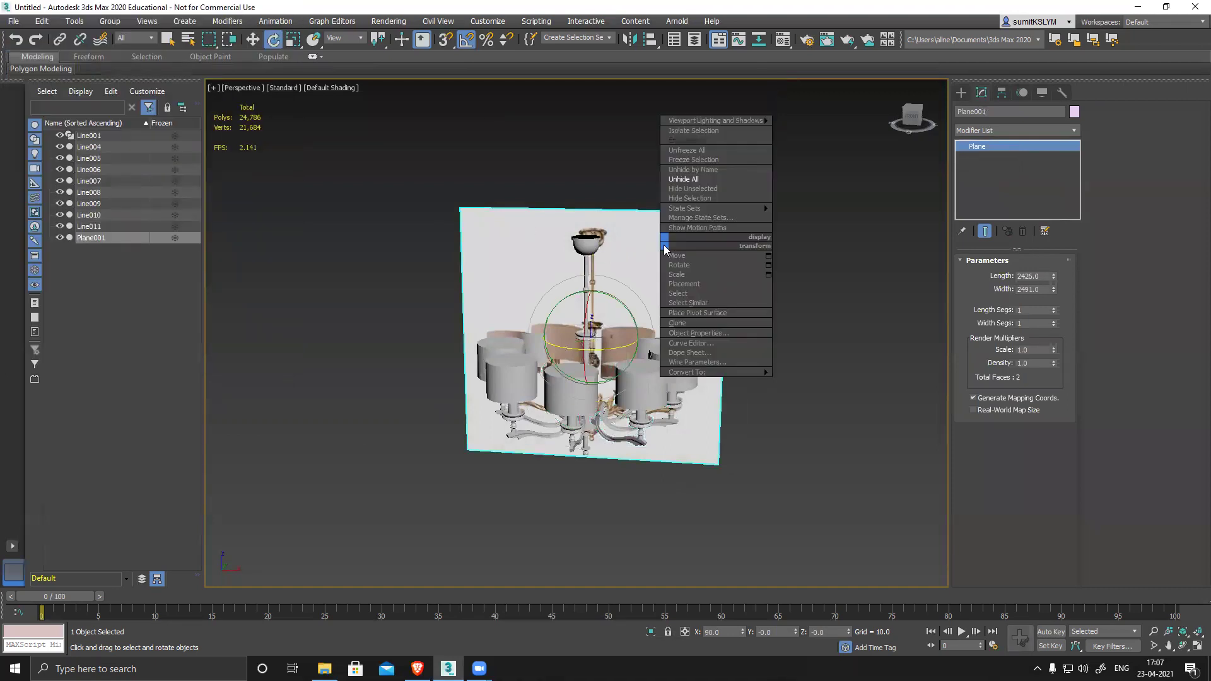
{"action": "left_click", "coordinate": [697, 200]}
{"action": "middle_click_drag", "start_coordinate": [703, 347], "coordinate": [554, 370], "text": "alt"}
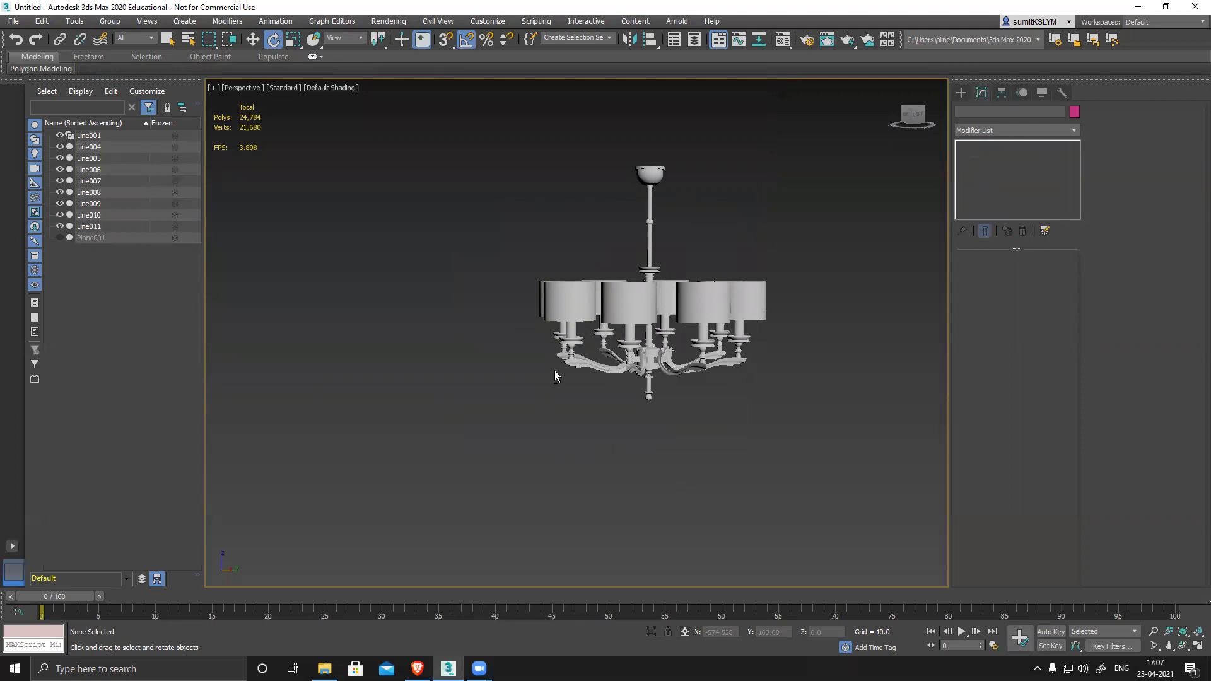
Step: Examine the complete chandelier in wireframe, edged-faces and shaded display, checking the arms, shades and column from several angles
{"action": "key", "text": "F3"}
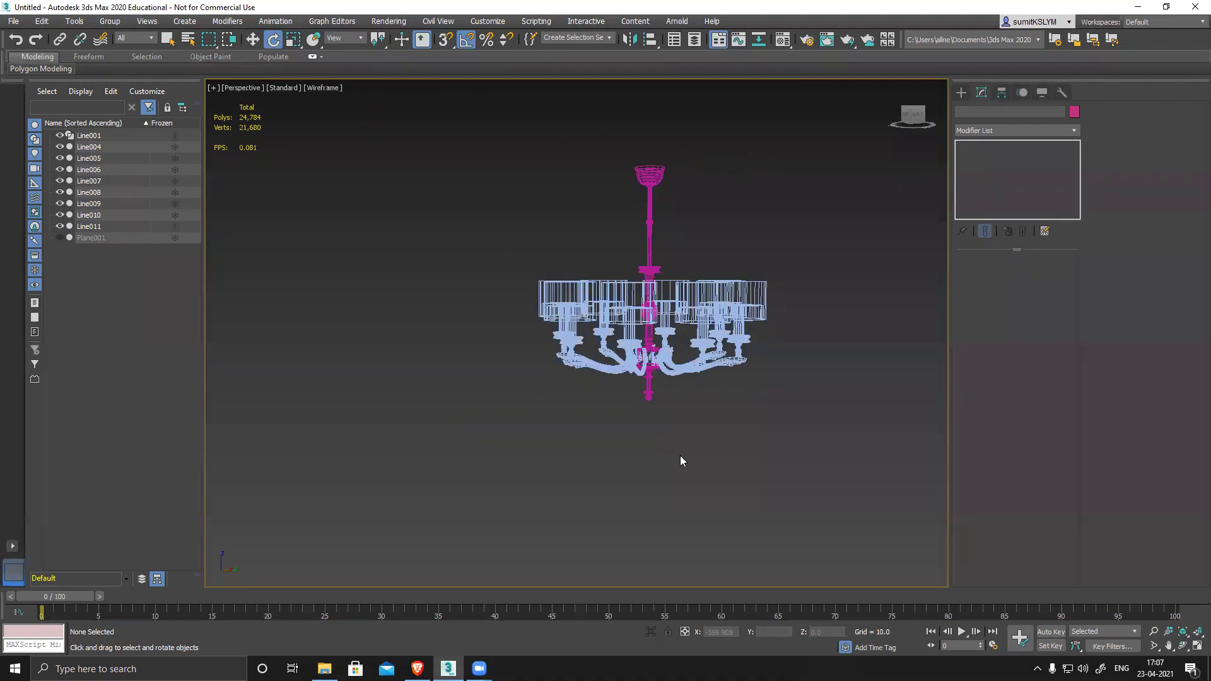
{"action": "key", "text": "F3"}
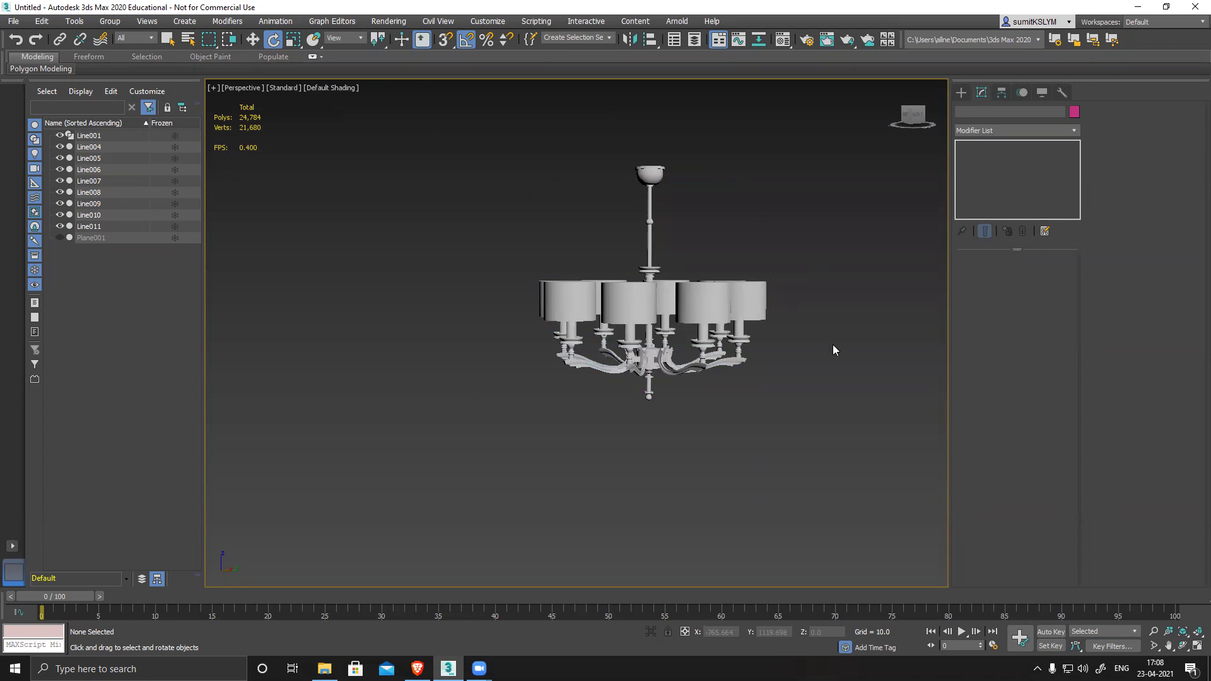
{"action": "key", "text": "F4"}
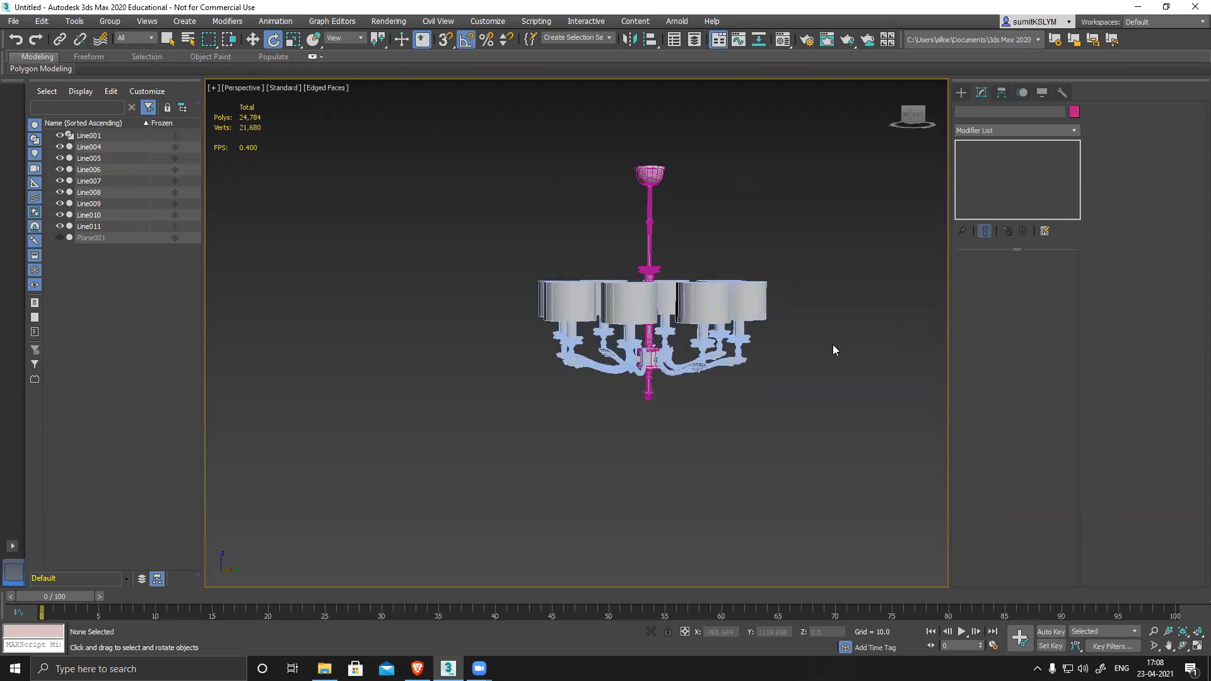
{"action": "key", "text": "F4"}
{"action": "mouse_move", "coordinate": [720, 409]}
{"action": "middle_mouse_down", "text": "alt"}
{"action": "mouse_move", "coordinate": [668, 409]}
{"action": "mouse_move", "coordinate": [677, 401]}
{"action": "mouse_move", "coordinate": [664, 467]}
{"action": "mouse_move", "coordinate": [656, 374]}
{"action": "mouse_move", "coordinate": [691, 358]}
{"action": "mouse_move", "coordinate": [763, 385]}
{"action": "middle_mouse_up", "text": "alt"}
{"action": "scroll", "coordinate": [622, 343], "scroll_direction": "up", "scroll_amount": 4}
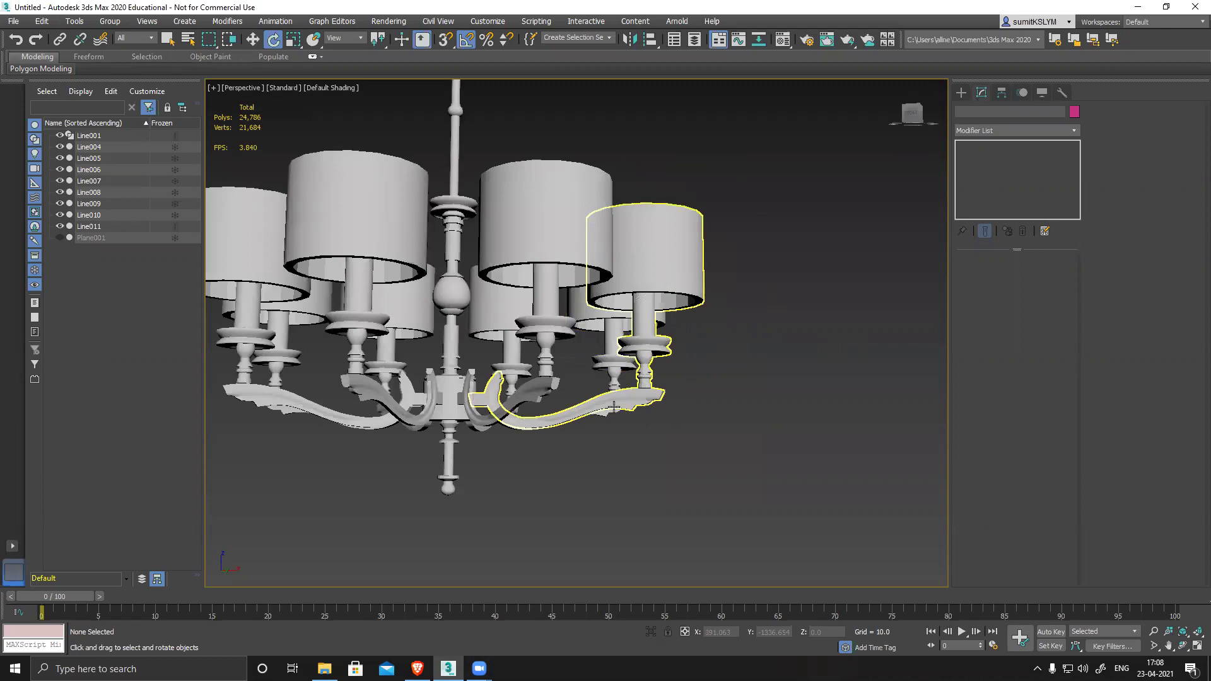
{"action": "middle_click_drag", "start_coordinate": [654, 441], "coordinate": [668, 419], "text": "alt"}
{"action": "scroll", "coordinate": [550, 459], "scroll_direction": "up", "scroll_amount": 3}
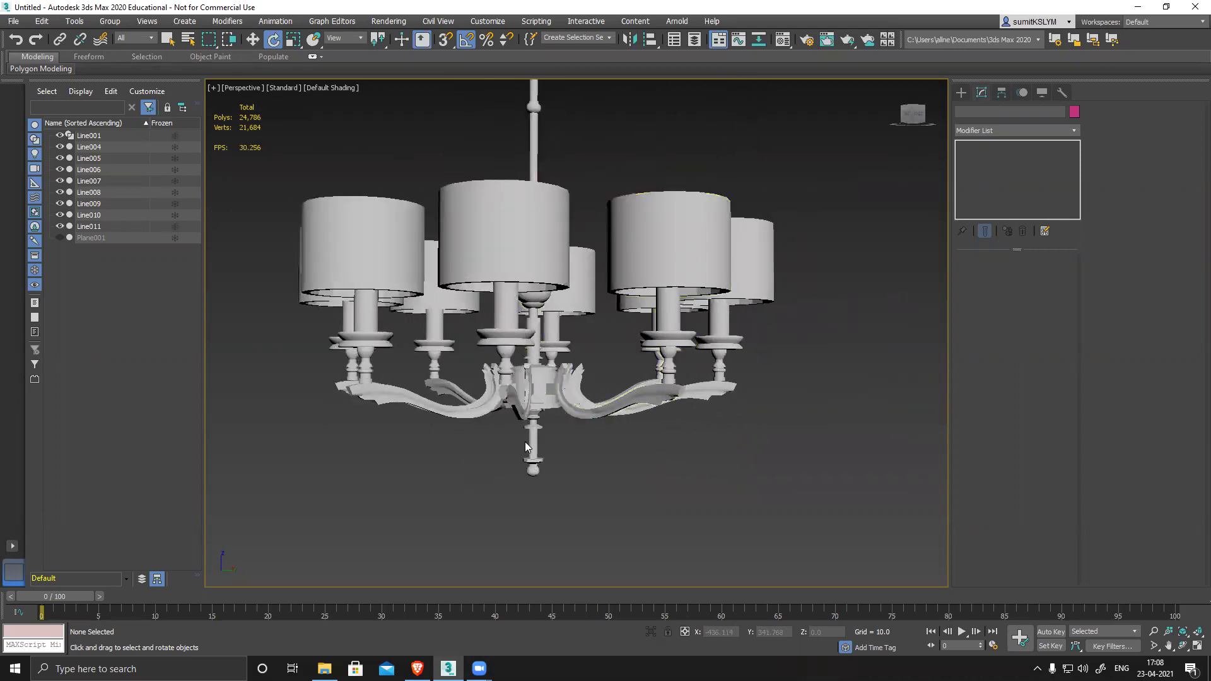
{"action": "scroll", "coordinate": [525, 441], "scroll_direction": "down", "scroll_amount": 5}
{"action": "middle_click_drag", "start_coordinate": [621, 438], "coordinate": [685, 385], "text": "alt"}
{"action": "scroll", "coordinate": [588, 363], "scroll_direction": "up", "scroll_amount": 3}
{"action": "middle_click_drag", "start_coordinate": [542, 433], "coordinate": [609, 436], "text": "alt"}
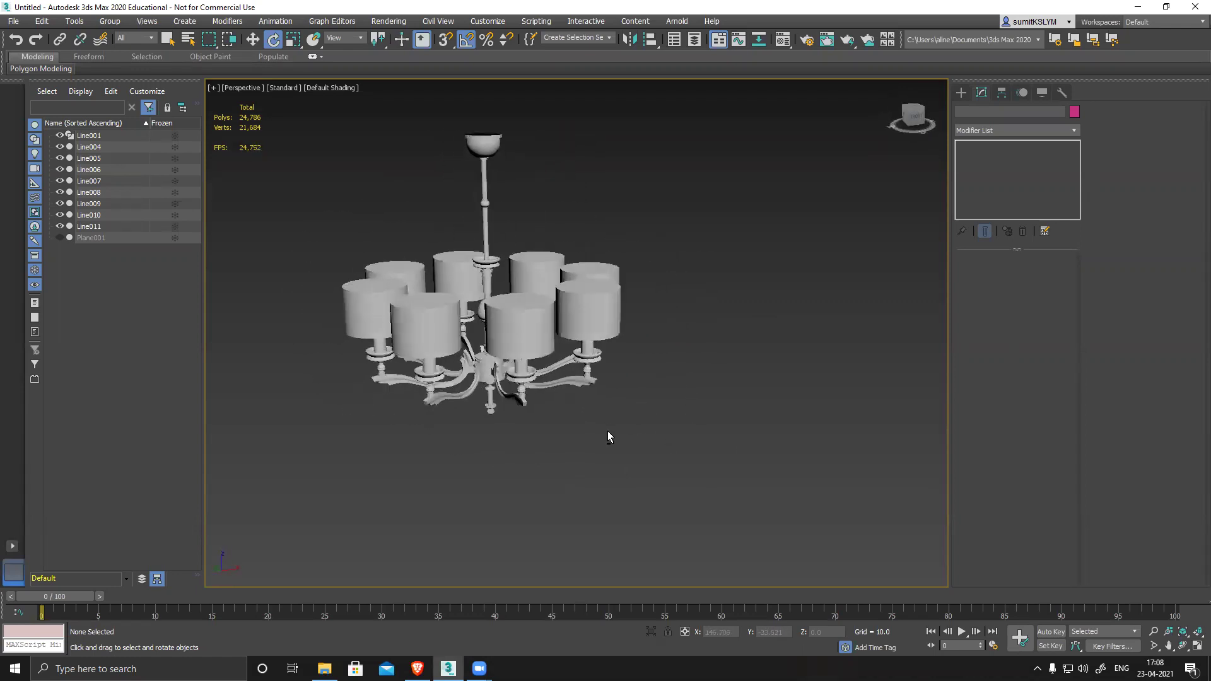
{"action": "key", "text": "ctrl+s"}
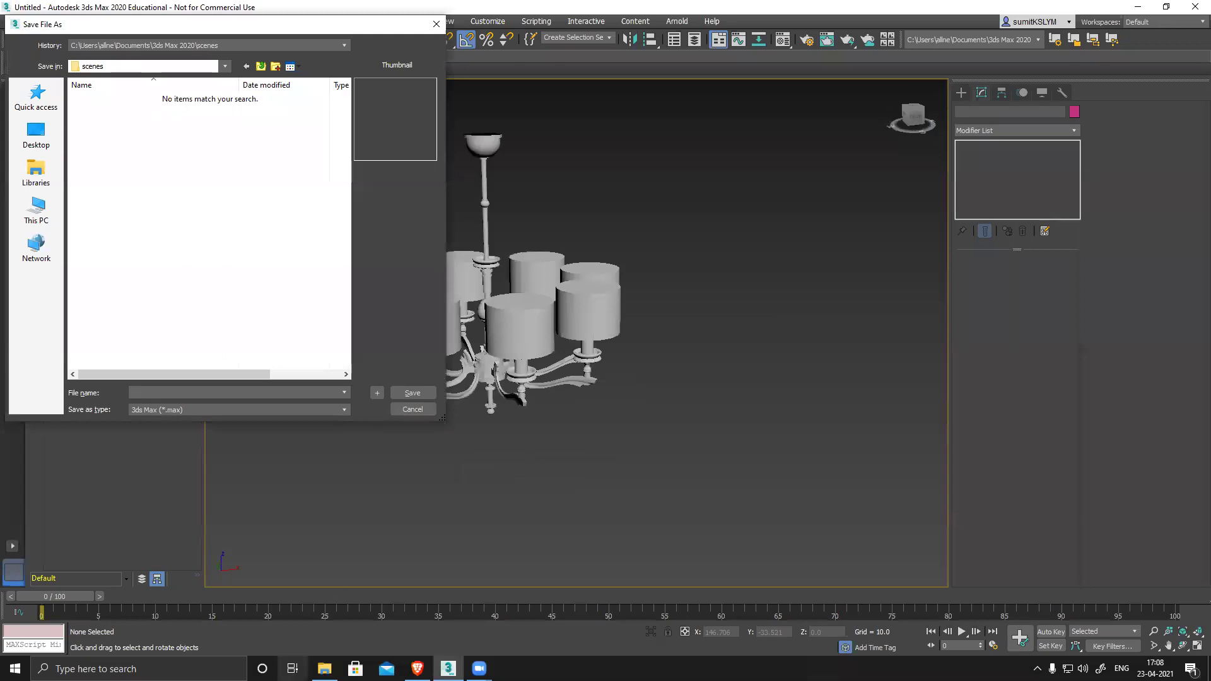
{"action": "key", "text": "super+e"}
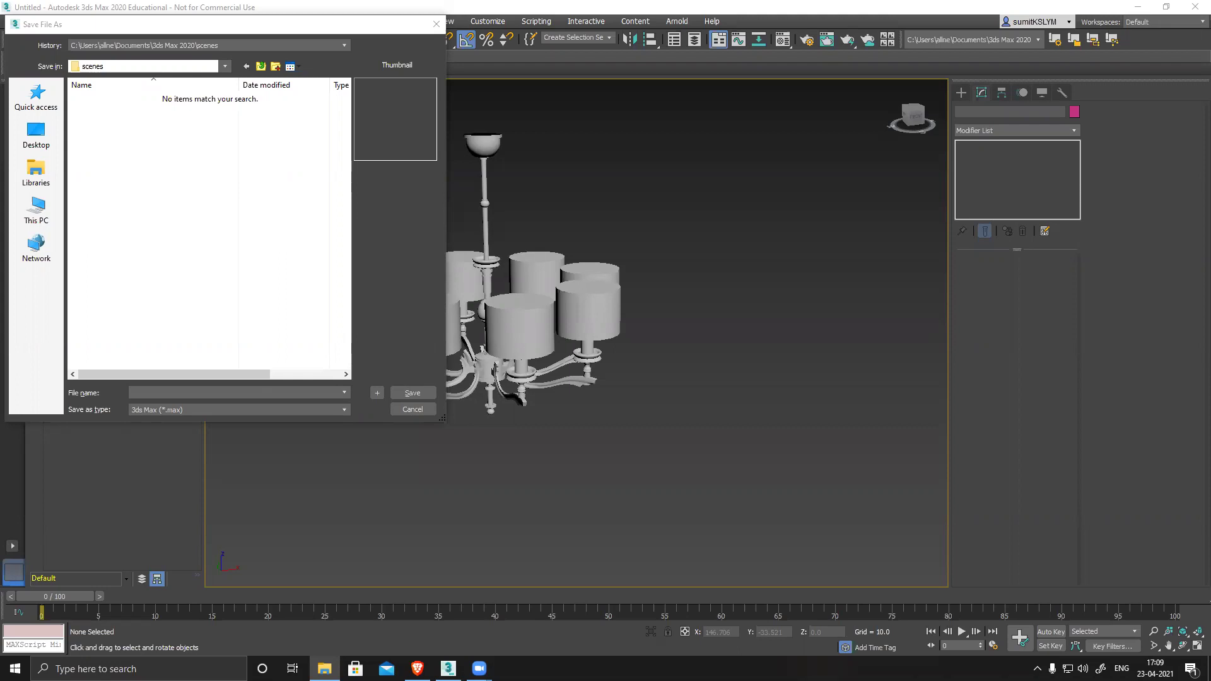
{"action": "left_click", "coordinate": [436, 24]}
Step: Select the chandelier's central column and examine its base profile line beneath the Lathe modifier
{"action": "middle_click_drag", "start_coordinate": [453, 340], "coordinate": [470, 320], "text": "alt"}
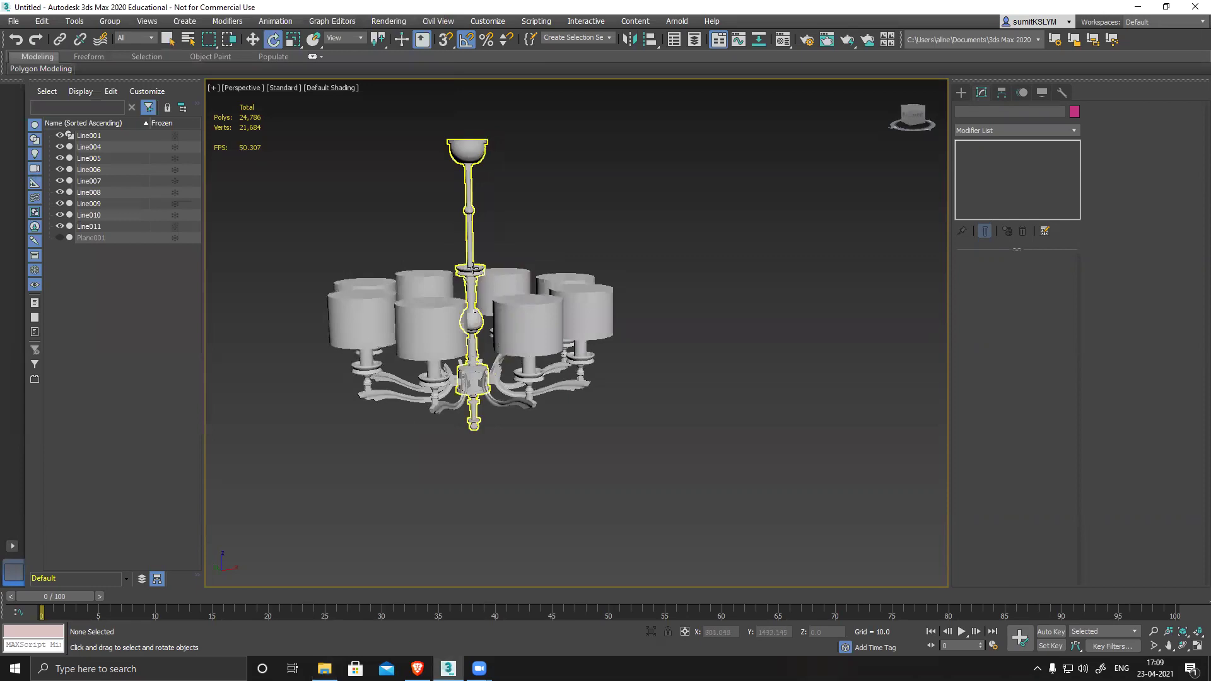
{"action": "left_click", "coordinate": [470, 321]}
{"action": "middle_click_drag", "start_coordinate": [583, 392], "coordinate": [625, 414], "text": "alt"}
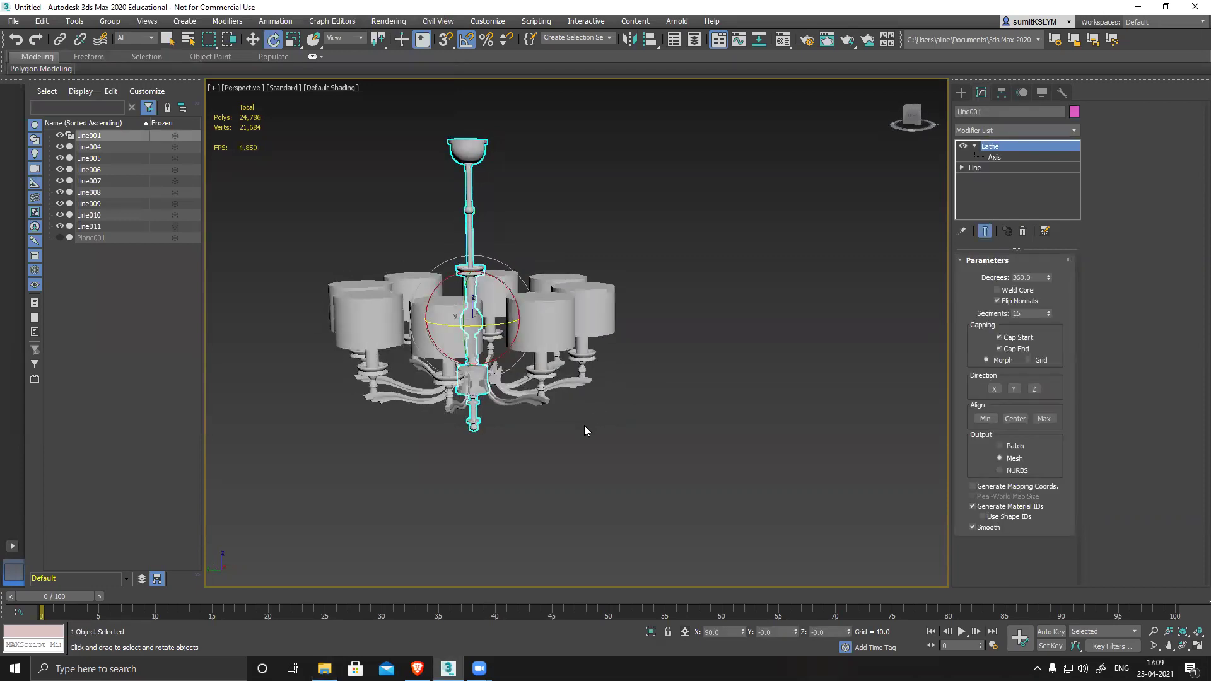
{"action": "left_click", "coordinate": [961, 167]}
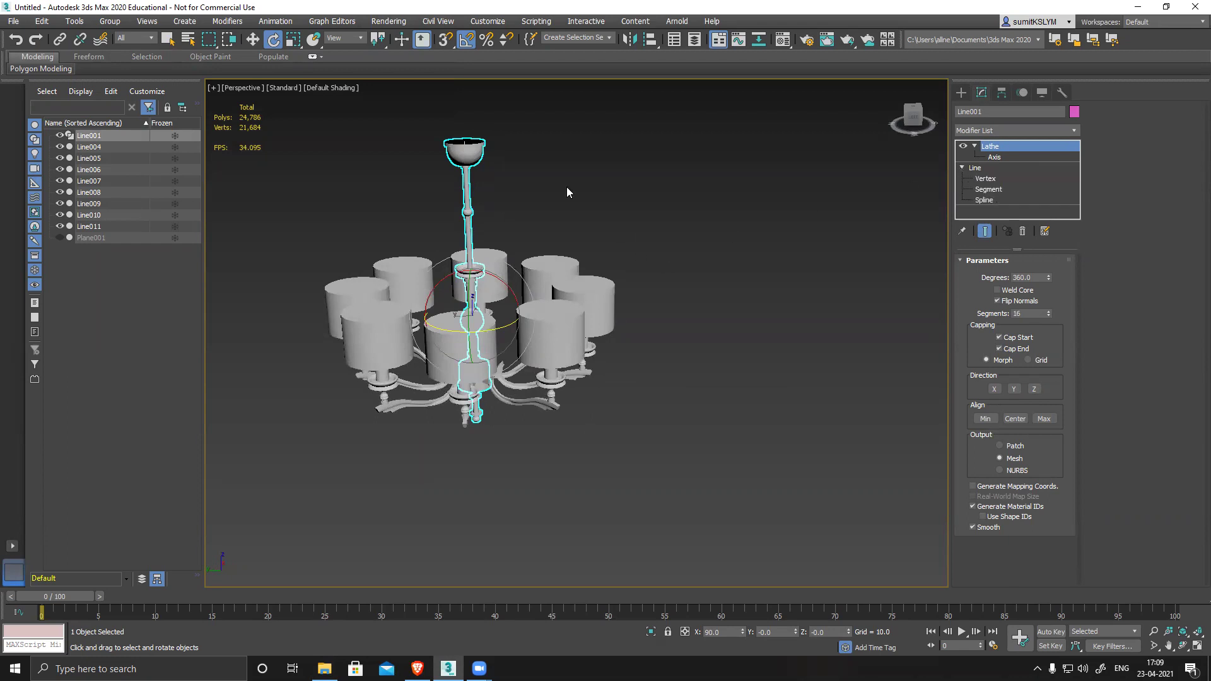
{"action": "left_click", "coordinate": [962, 146]}
{"action": "left_click", "coordinate": [975, 168]}
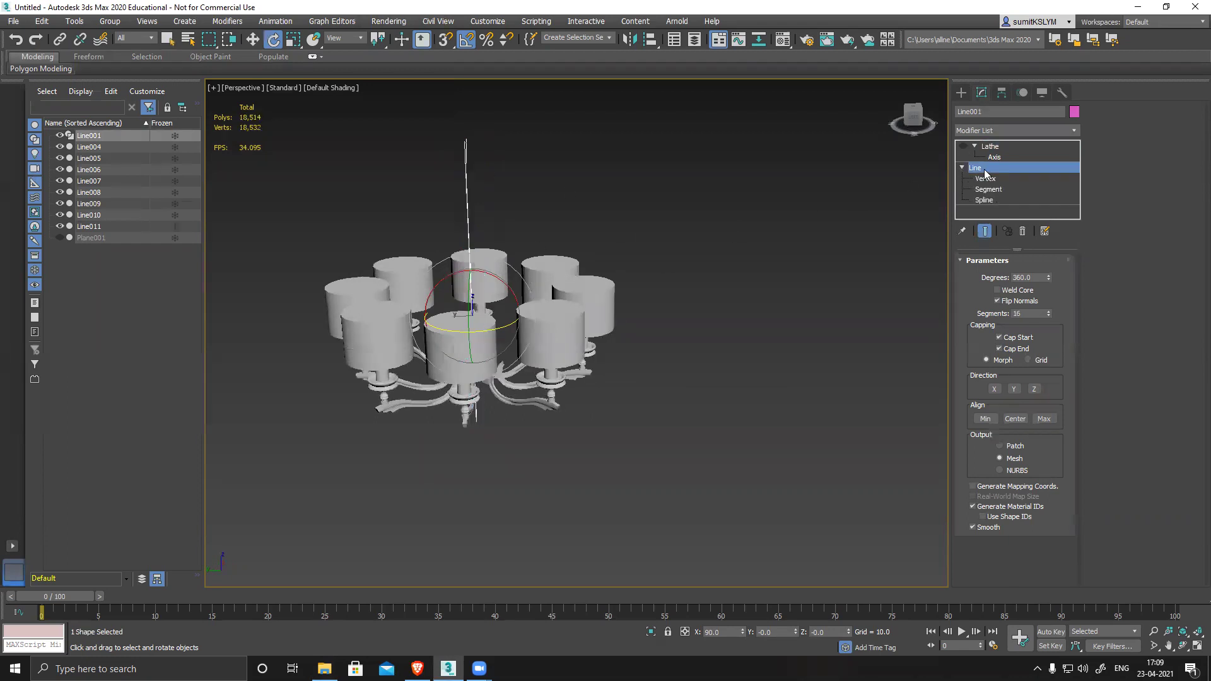
{"action": "middle_click_drag", "start_coordinate": [711, 325], "coordinate": [505, 305], "text": "alt"}
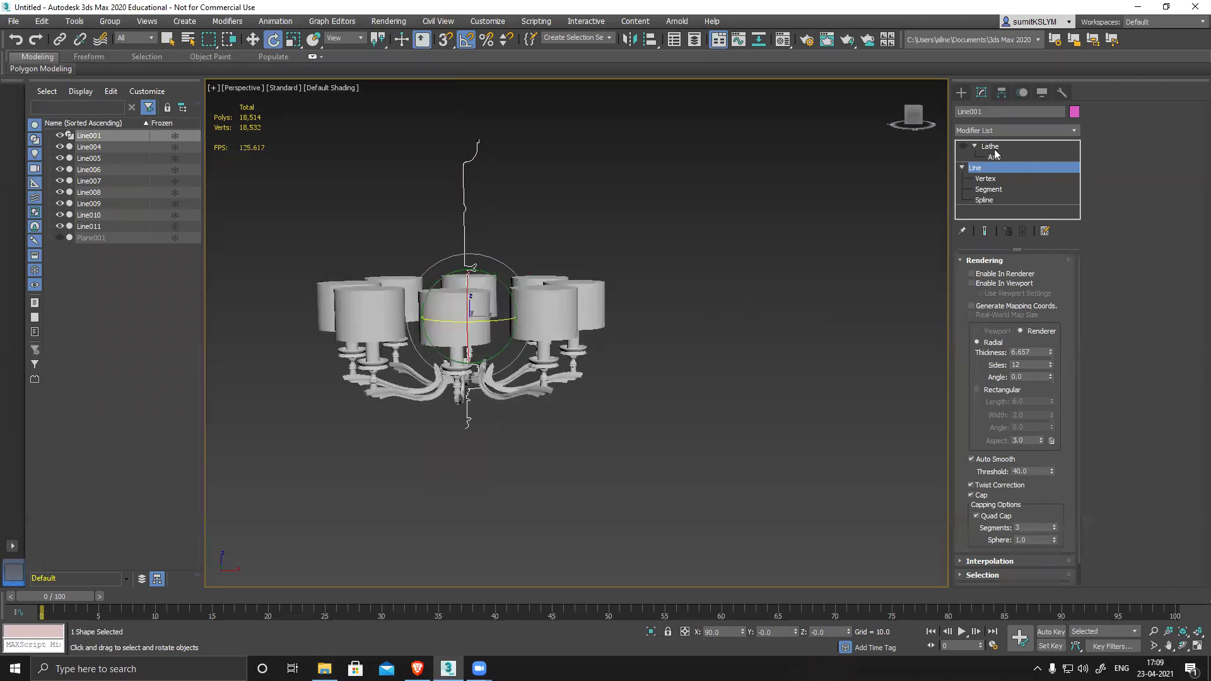
{"action": "left_click", "coordinate": [964, 146]}
{"action": "left_click", "coordinate": [988, 158]}
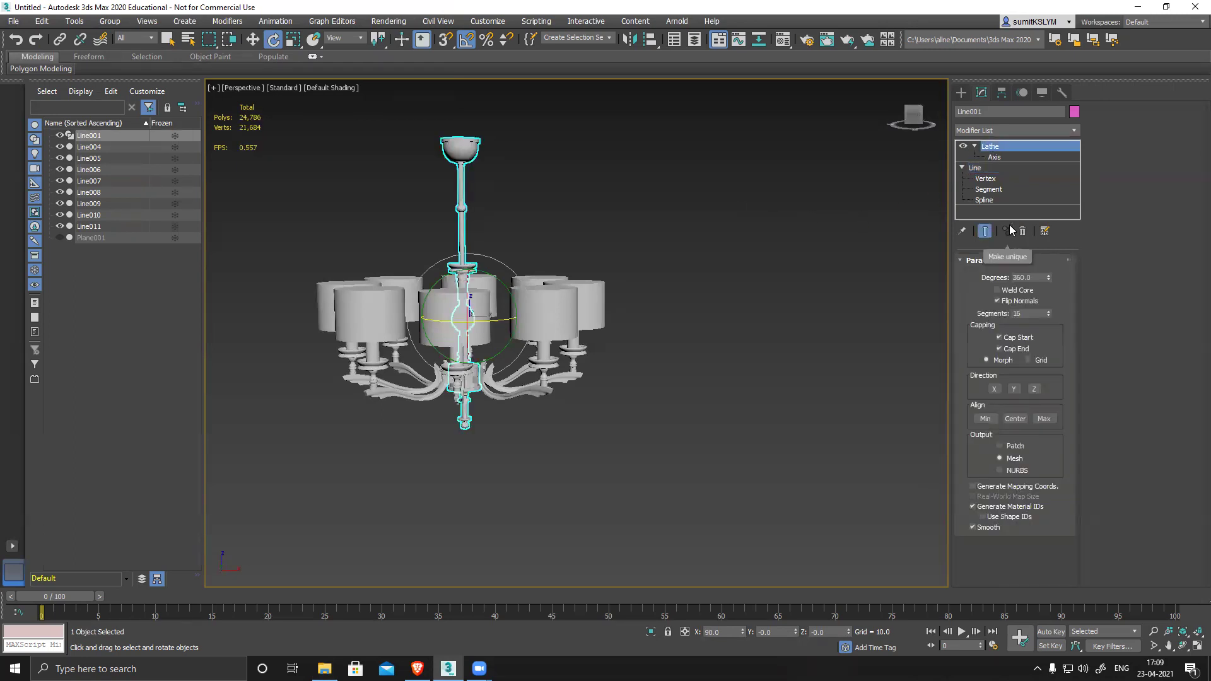
Step: Collapse the central column's entire modifier stack and convert the column to an Editable Poly
{"action": "right_click", "coordinate": [992, 148]}
{"action": "left_click", "coordinate": [1009, 272]}
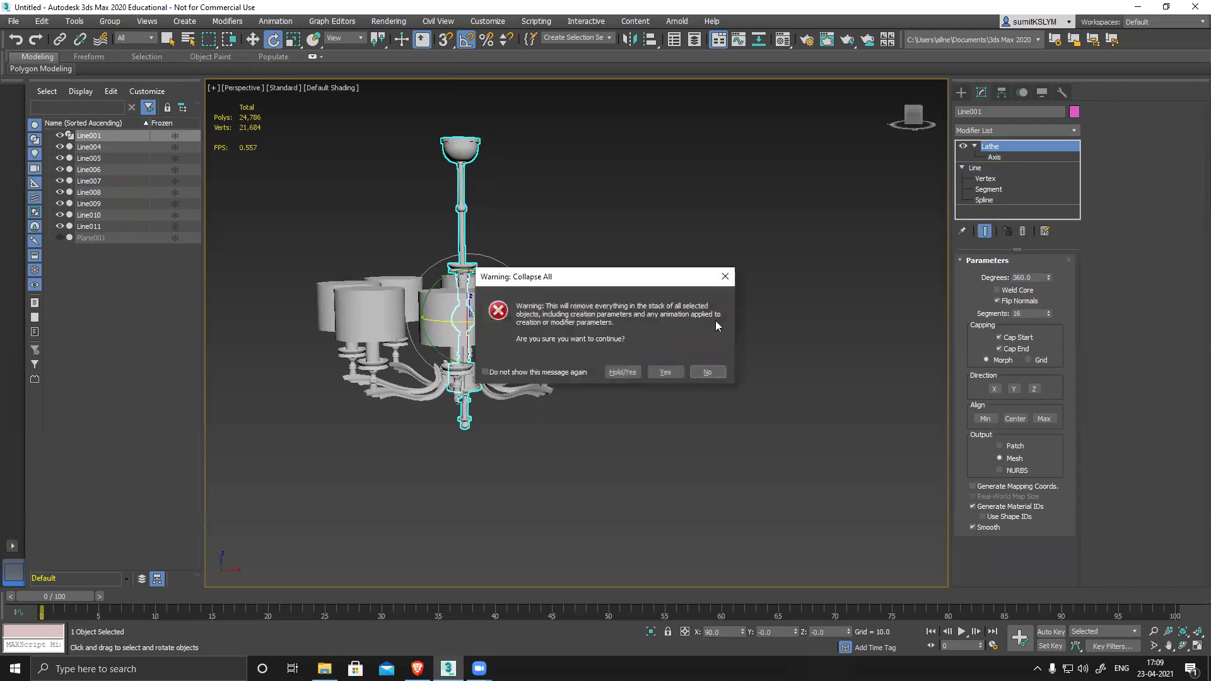
{"action": "left_click", "coordinate": [665, 372]}
{"action": "right_click", "coordinate": [1002, 151]}
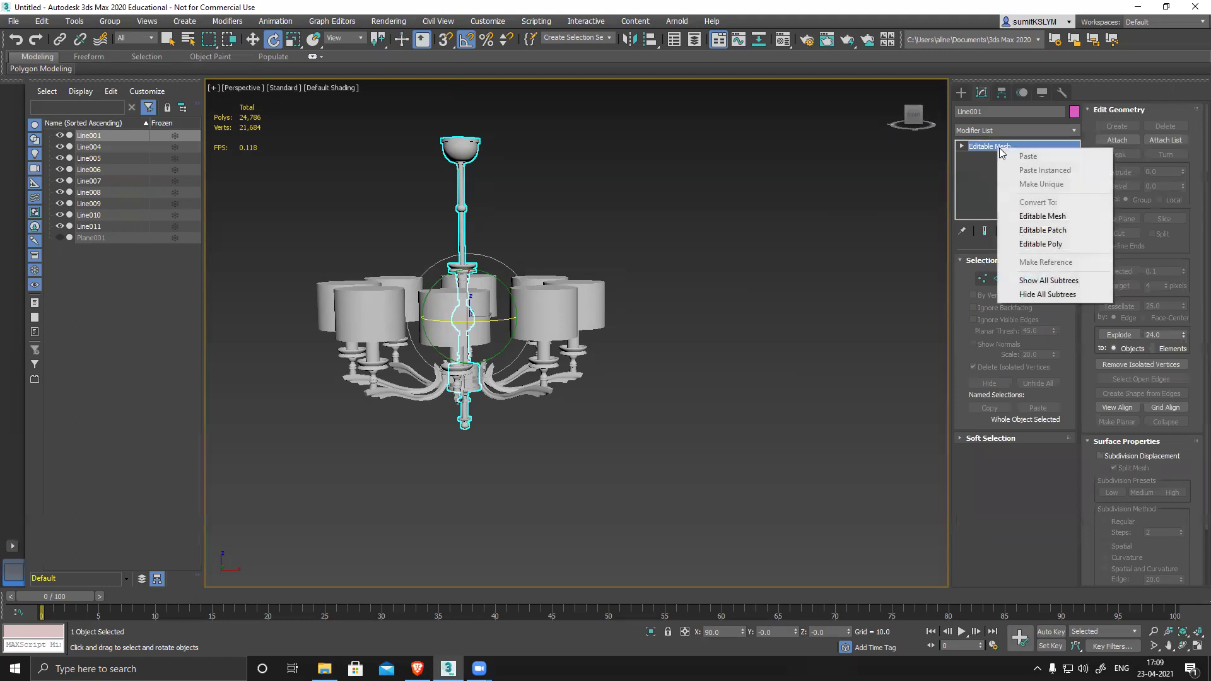
{"action": "left_click", "coordinate": [1041, 244]}
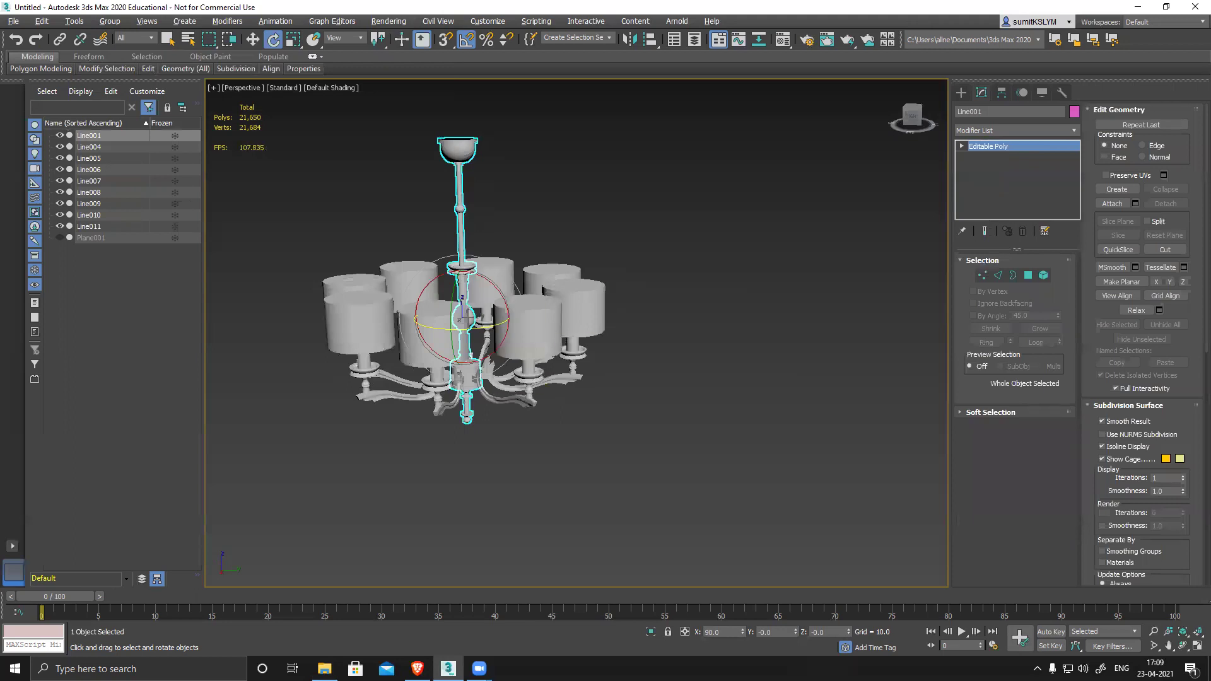
Step: Save the scene as chandelier_02 in the Digital modelling folder, in 3ds Max (*.max) format
{"action": "middle_click_drag", "start_coordinate": [623, 389], "coordinate": [655, 394], "text": "alt"}
{"action": "key", "text": "ctrl+s"}
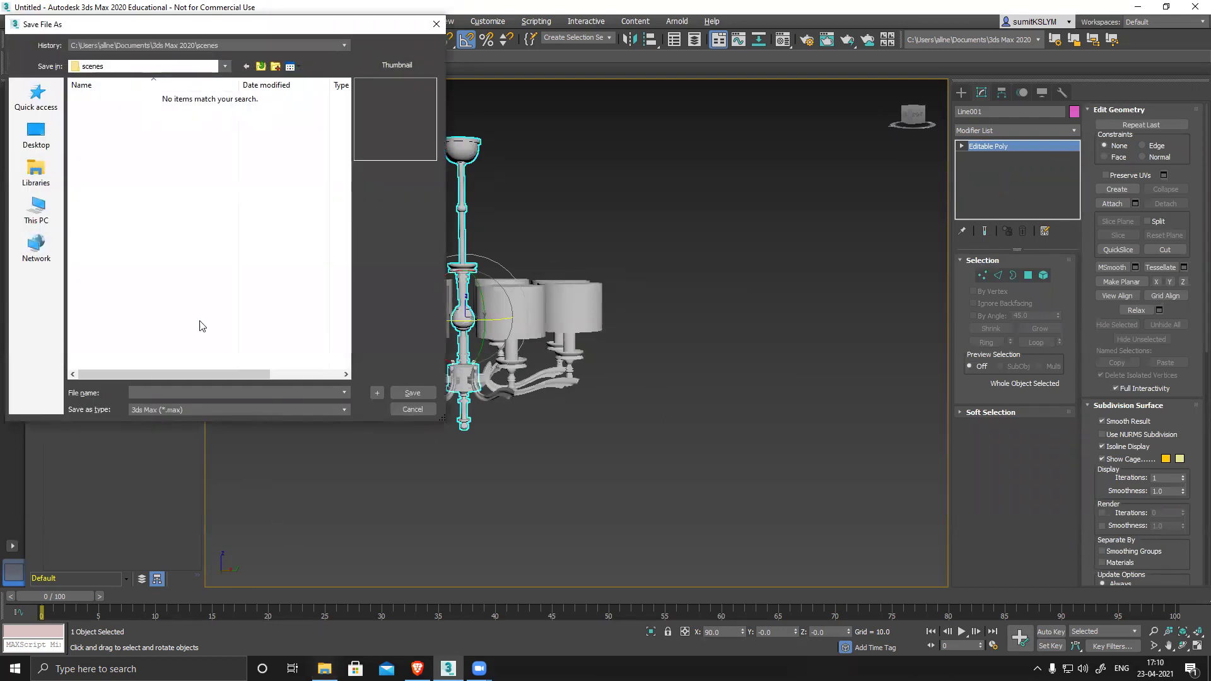
{"action": "left_click", "coordinate": [36, 134]}
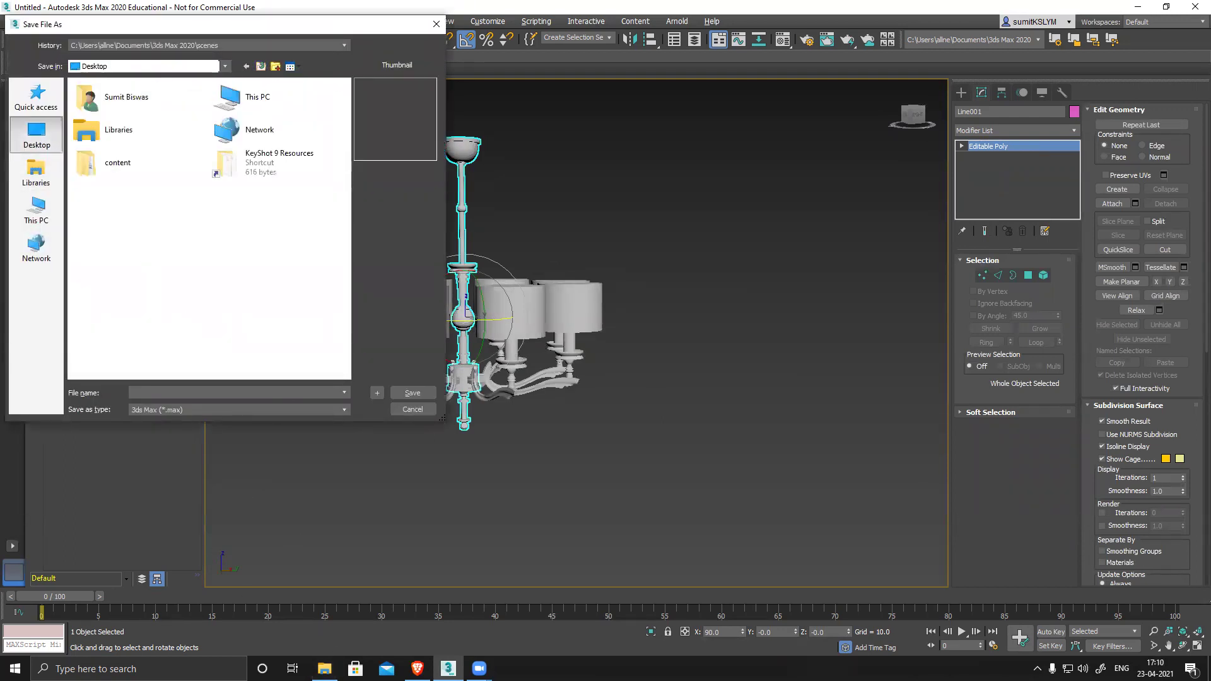
{"action": "left_click", "coordinate": [324, 669]}
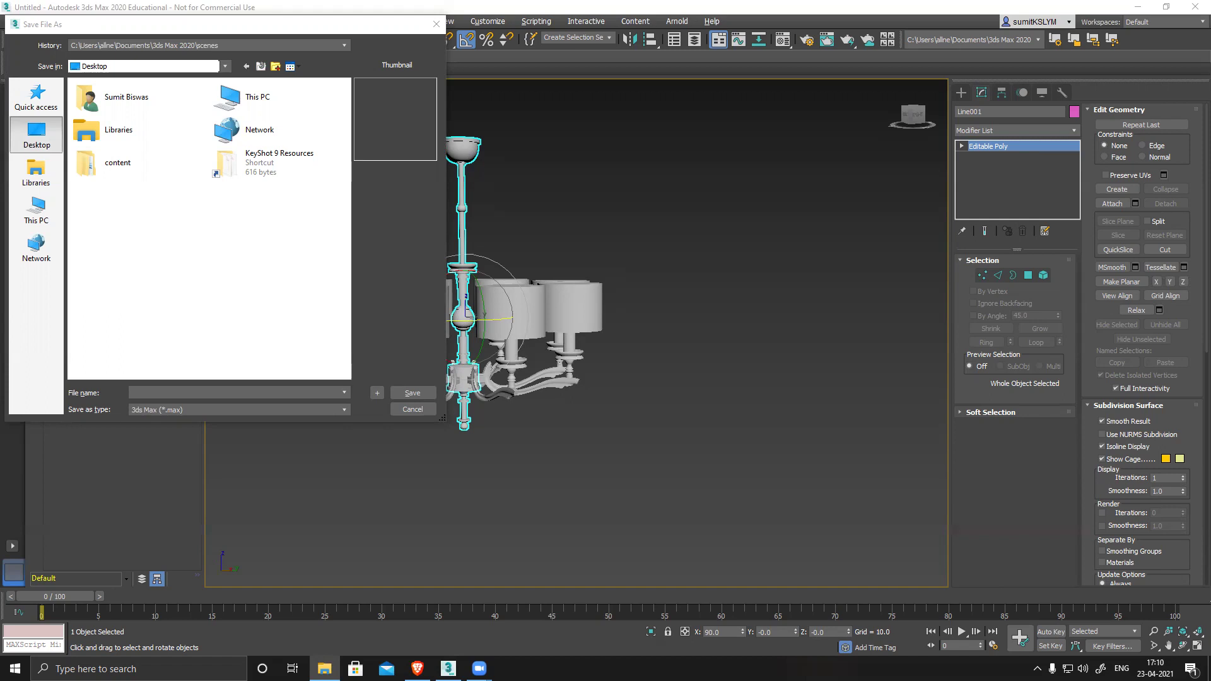
{"action": "left_click", "coordinate": [174, 389]}
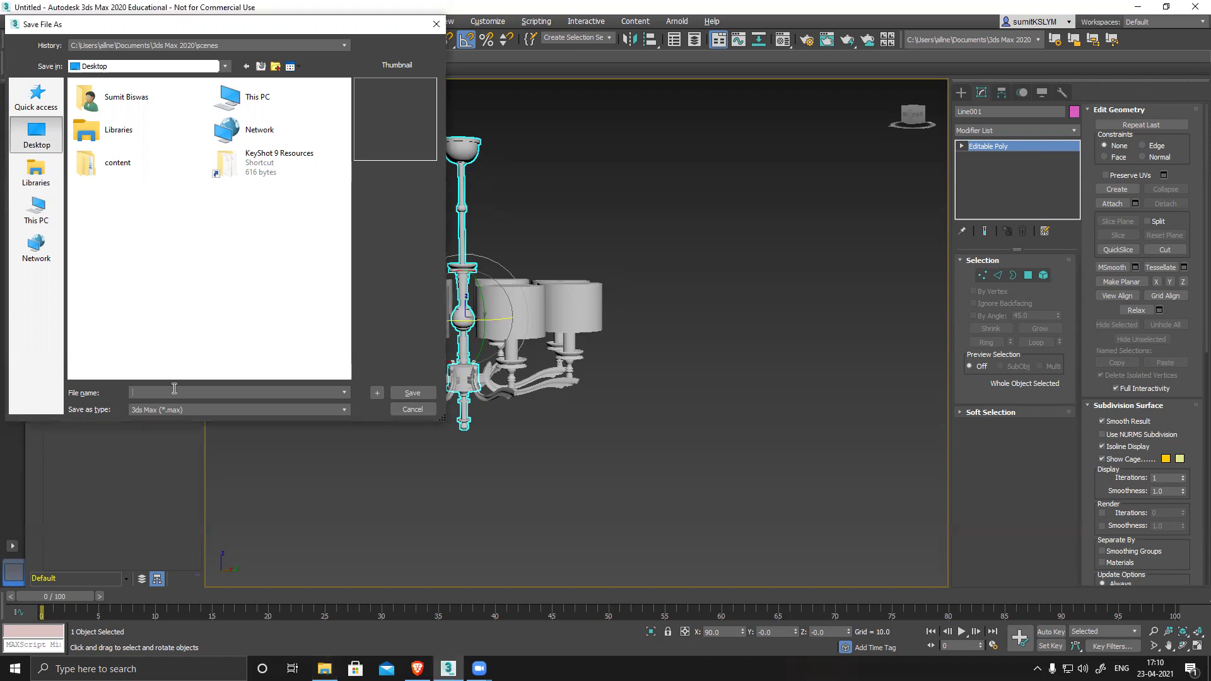
{"action": "key", "text": "ctrl+v"}
{"action": "key", "text": "Return"}
{"action": "left_click", "coordinate": [104, 123]}
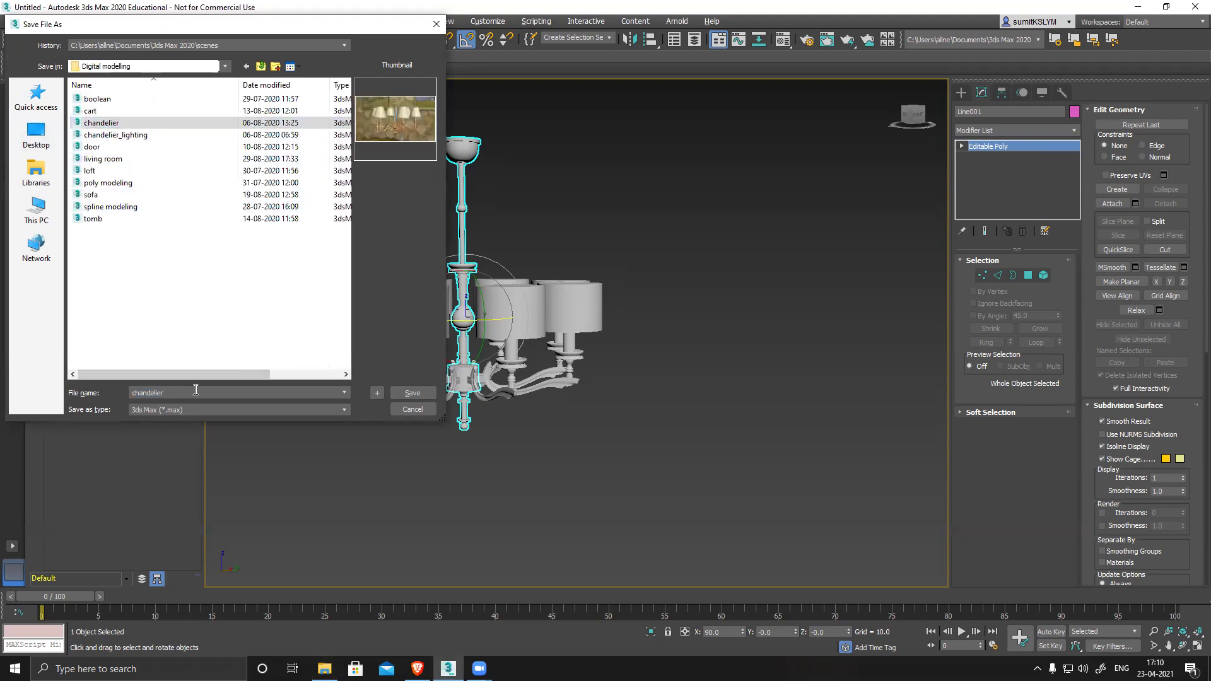
{"action": "type", "text": "_"}
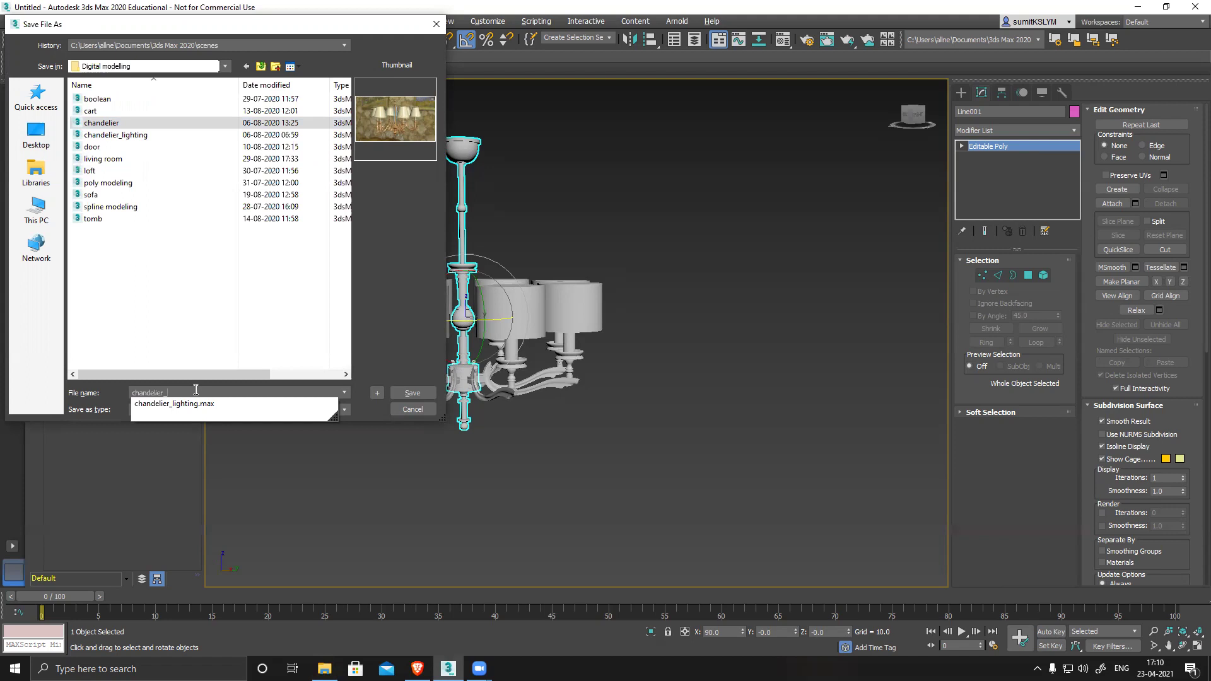
{"action": "type", "text": "0"}
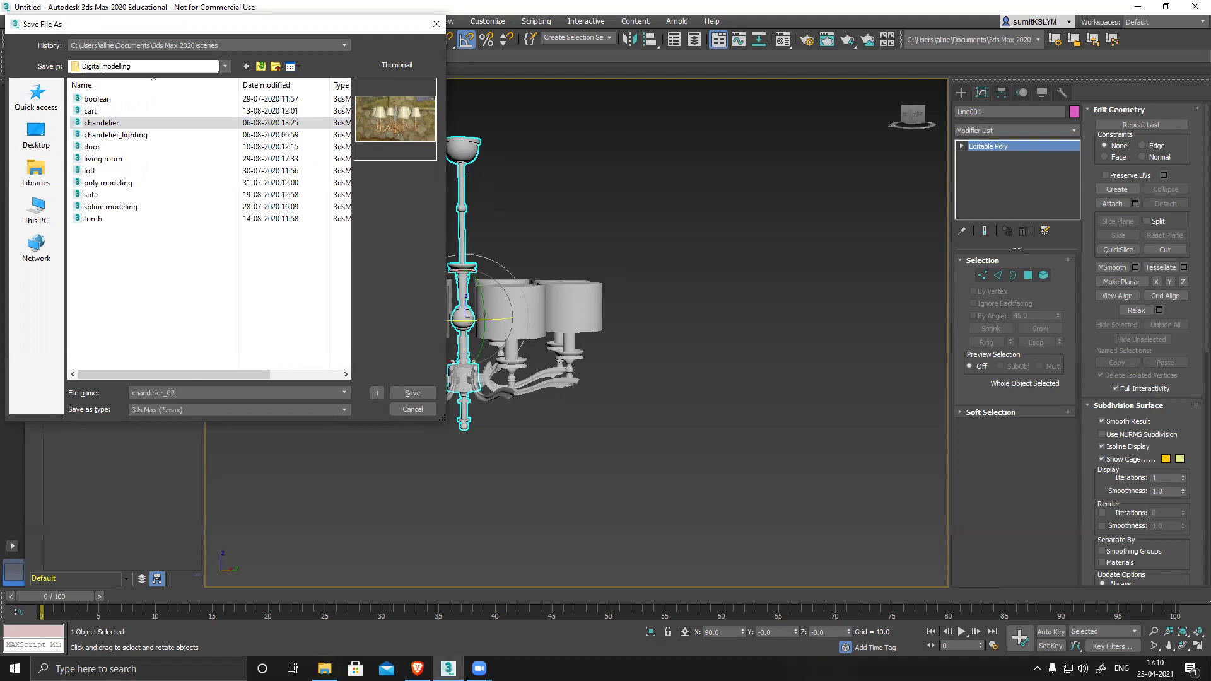
{"action": "type", "text": "2"}
{"action": "key", "text": "Return"}
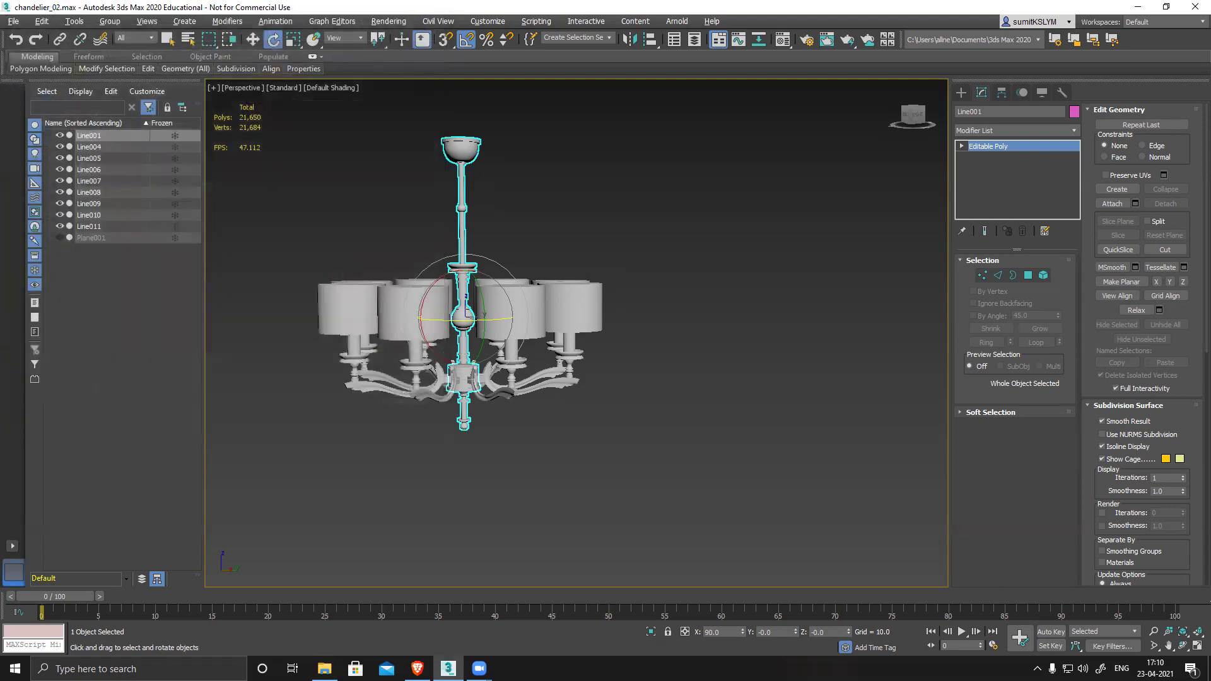
Step: Try to open the existing chandelier scene from the Digital modelling folder
{"action": "left_click", "coordinate": [39, 22]}
{"action": "mouse_move", "coordinate": [18, 20]}
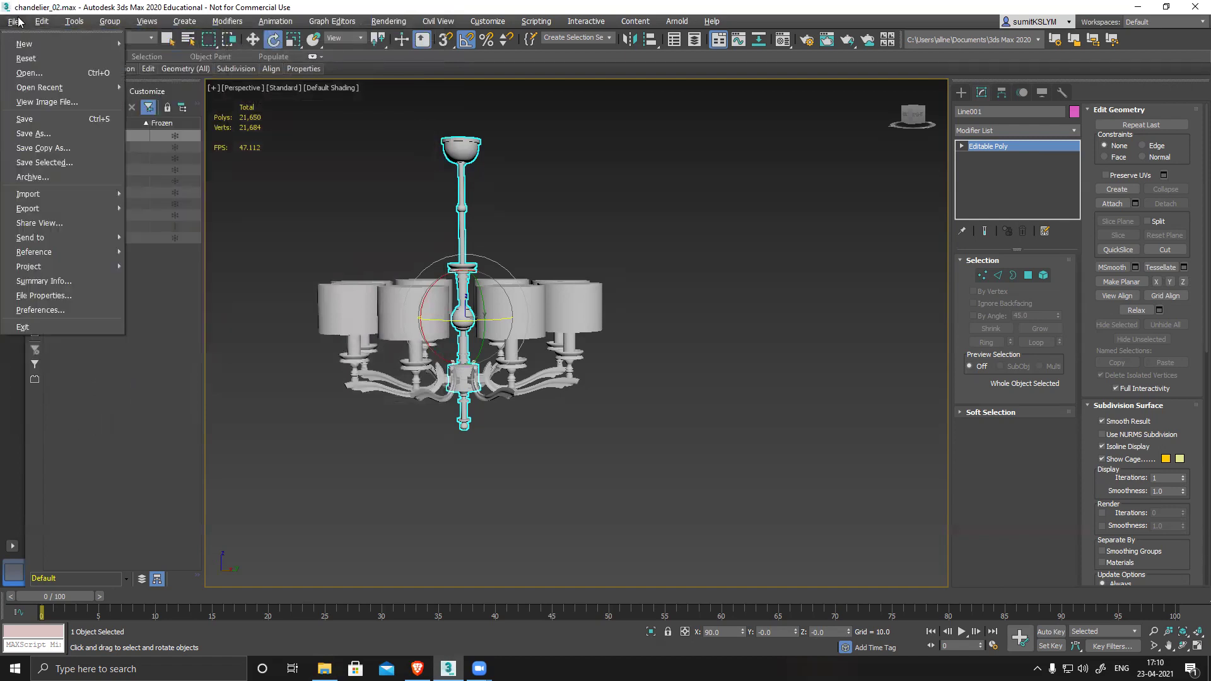
{"action": "left_click", "coordinate": [38, 74]}
{"action": "key", "text": "ctrl+o"}
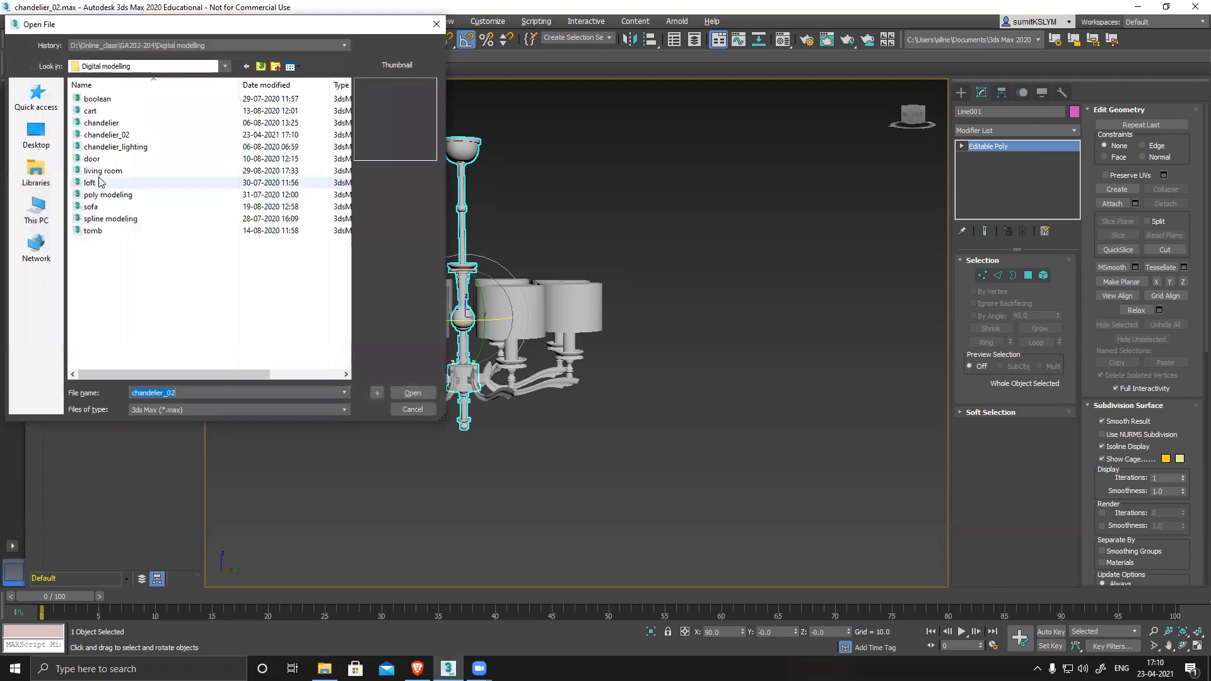
{"action": "left_click", "coordinate": [107, 122]}
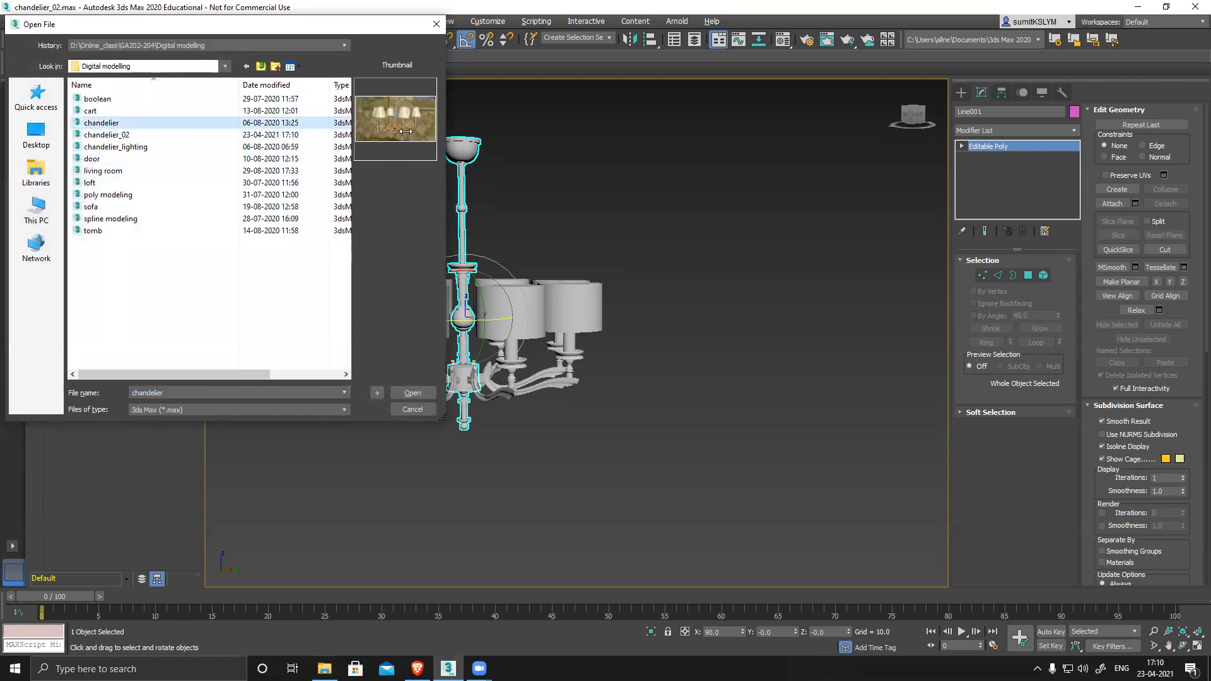
{"action": "left_click", "coordinate": [412, 393]}
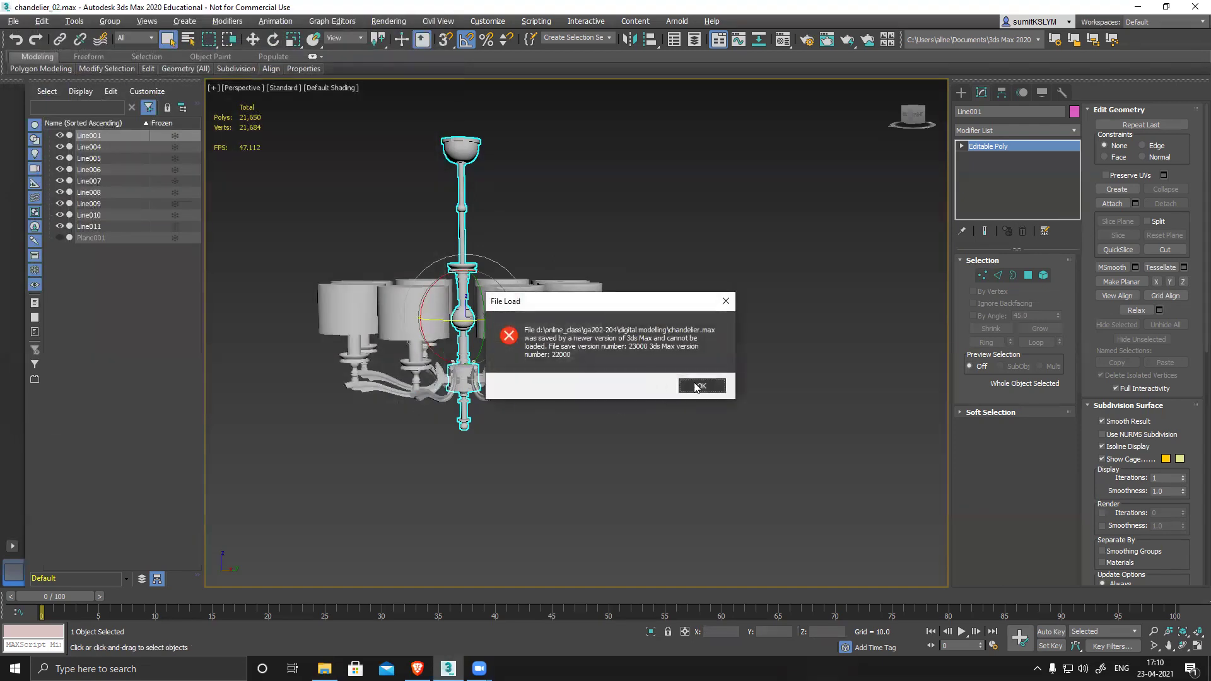
{"action": "left_click", "coordinate": [698, 387]}
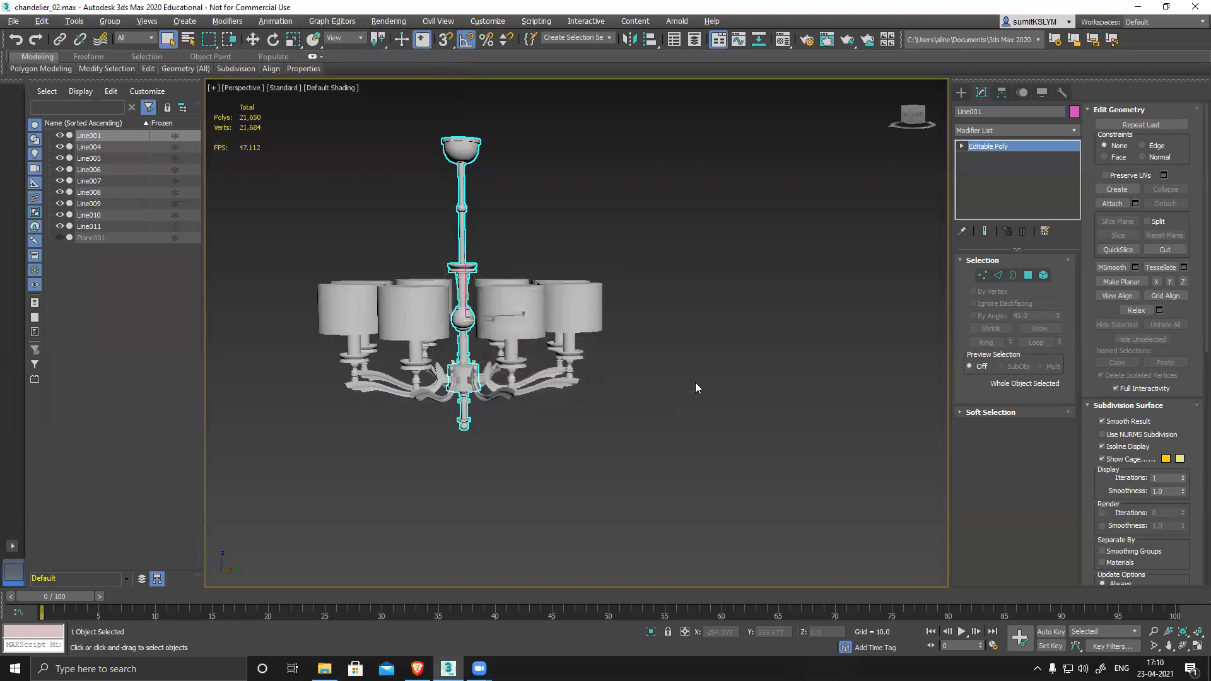
Step: Deselect the central column and switch the perspective viewport to High Quality shading
{"action": "mouse_move", "coordinate": [639, 431]}
{"action": "middle_mouse_down", "text": "alt"}
{"action": "mouse_move", "coordinate": [674, 449]}
{"action": "mouse_move", "coordinate": [629, 448]}
{"action": "mouse_move", "coordinate": [623, 416]}
{"action": "middle_mouse_up", "text": "alt"}
{"action": "left_click", "coordinate": [674, 449]}
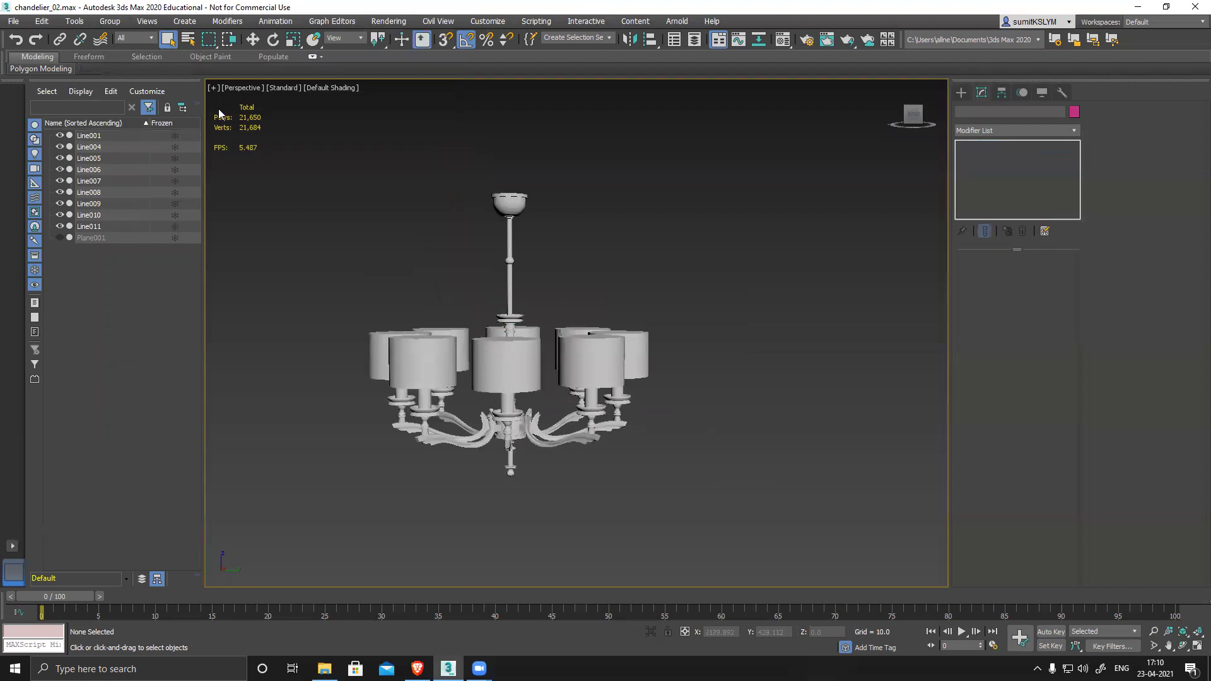
{"action": "middle_click_drag", "start_coordinate": [795, 433], "coordinate": [724, 453], "text": "alt"}
{"action": "middle_click_drag", "start_coordinate": [565, 445], "coordinate": [636, 444]}
{"action": "scroll", "coordinate": [579, 430], "scroll_direction": "down", "scroll_amount": 4}
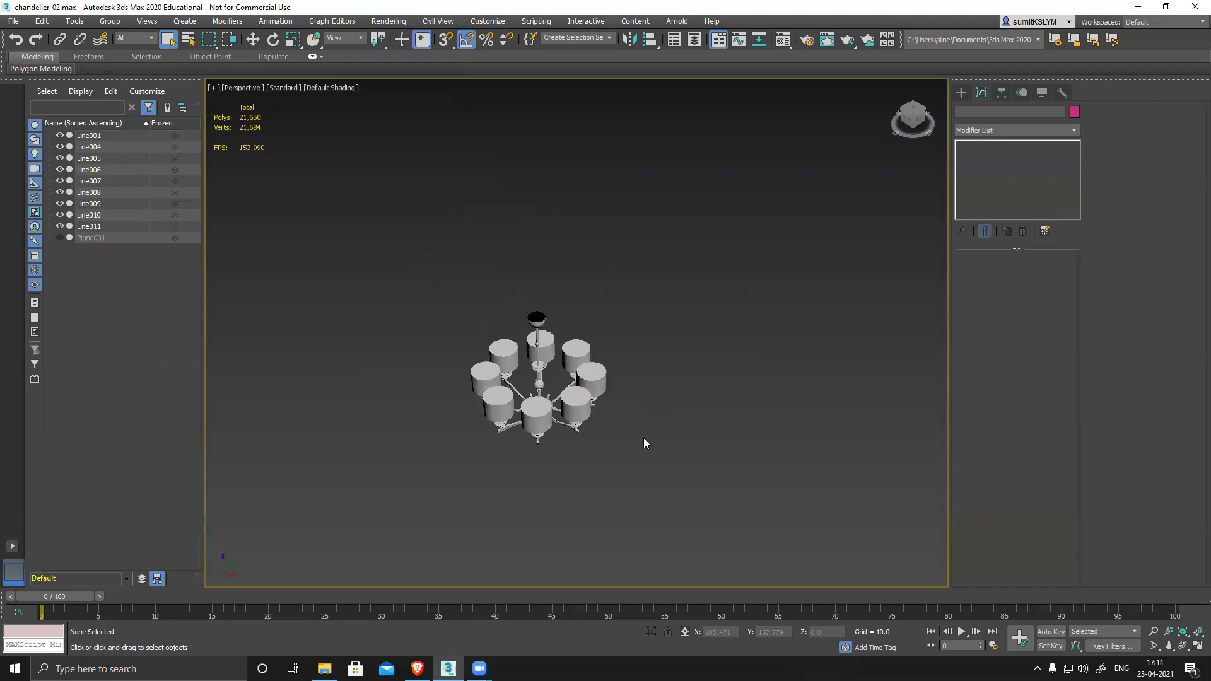
{"action": "middle_click_drag", "start_coordinate": [675, 427], "coordinate": [582, 428], "text": "alt"}
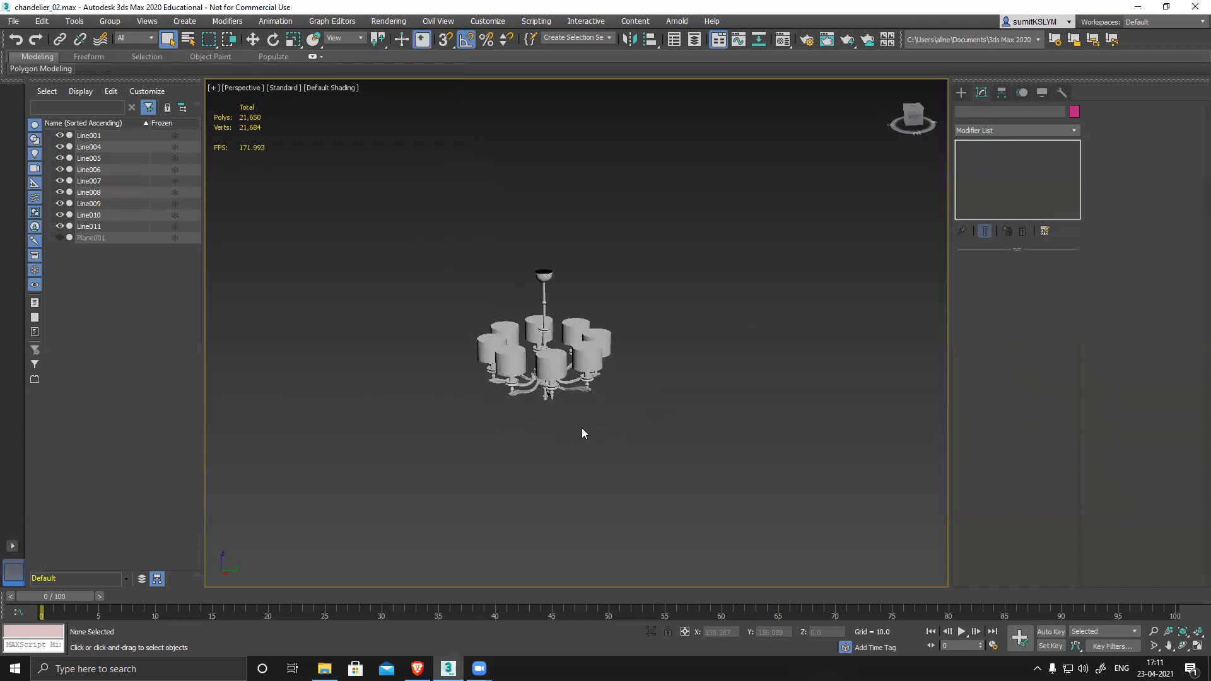
{"action": "scroll", "coordinate": [582, 433], "scroll_direction": "up", "scroll_amount": 3}
{"action": "left_click", "coordinate": [285, 88]}
{"action": "left_click", "coordinate": [334, 120]}
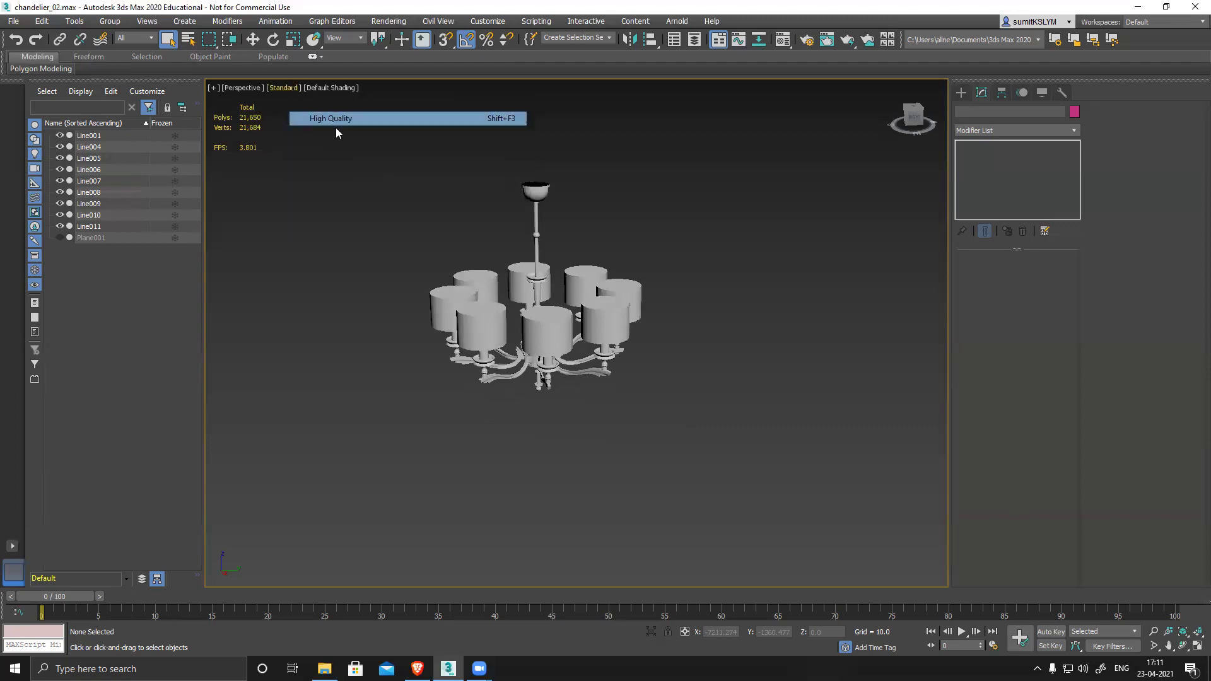
{"action": "middle_click_drag", "start_coordinate": [570, 433], "coordinate": [600, 425], "text": "alt"}
{"action": "scroll", "coordinate": [538, 341], "scroll_direction": "up", "scroll_amount": 3}
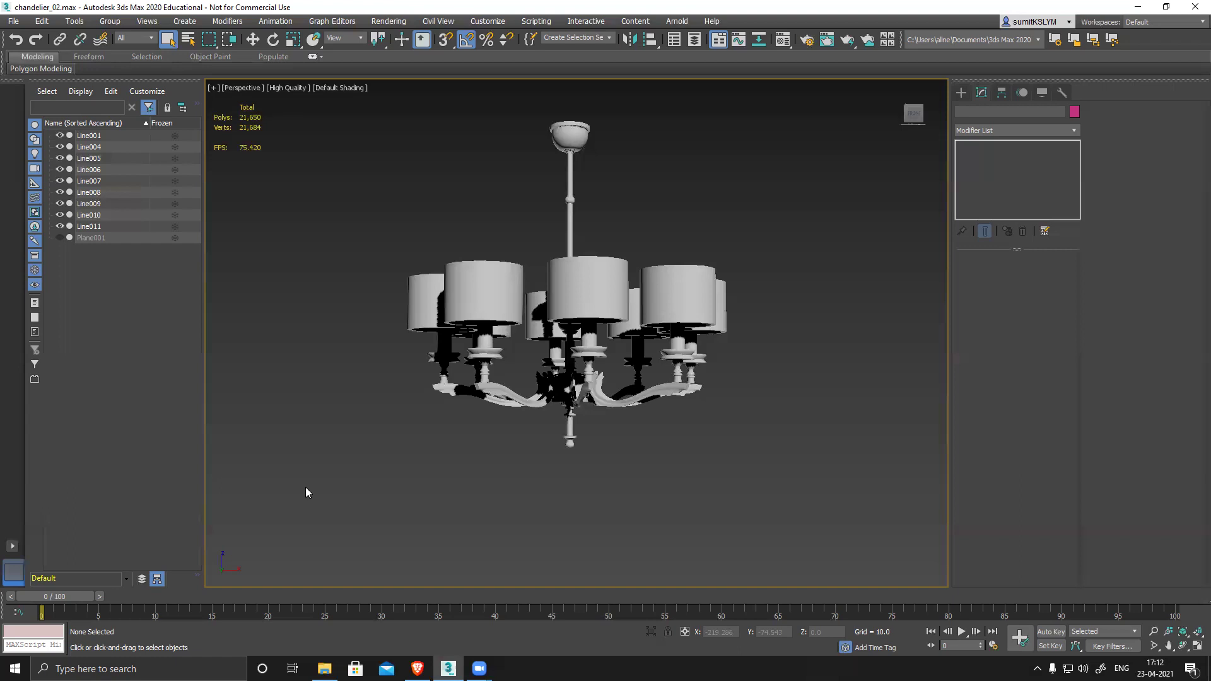
Step: Render the perspective view of the whole chandelier, then close the rendered image
{"action": "key", "text": "super+e"}
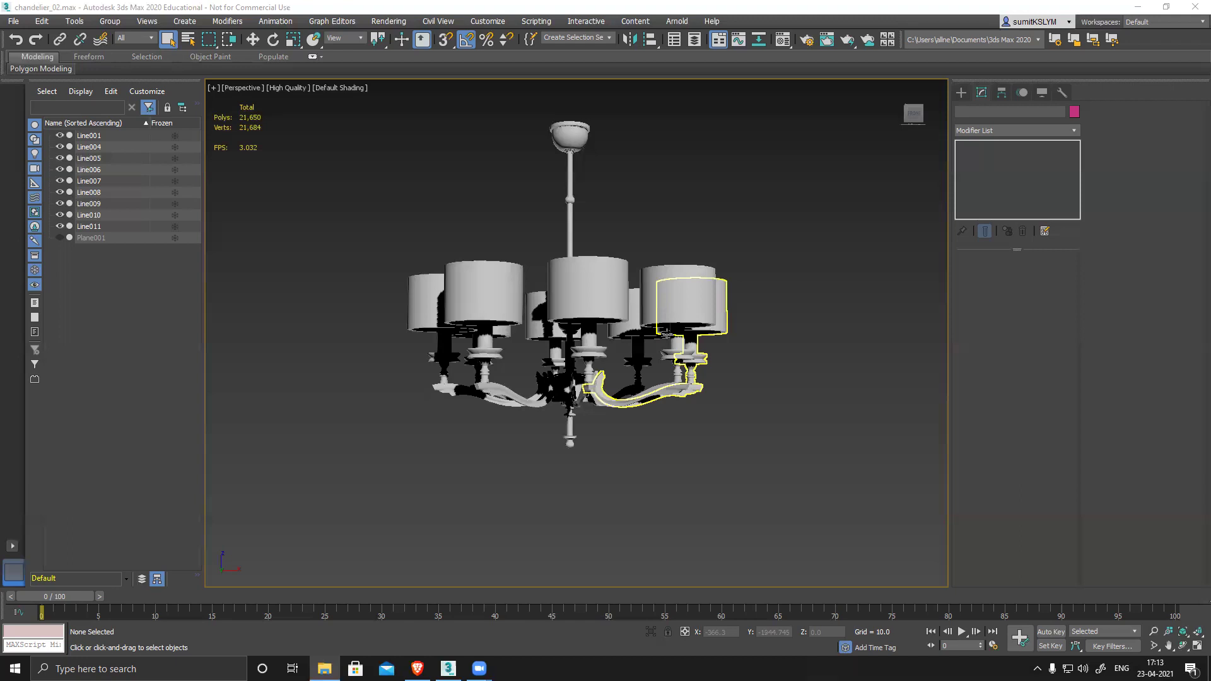
{"action": "middle_click_drag", "start_coordinate": [830, 400], "coordinate": [776, 425], "text": "alt"}
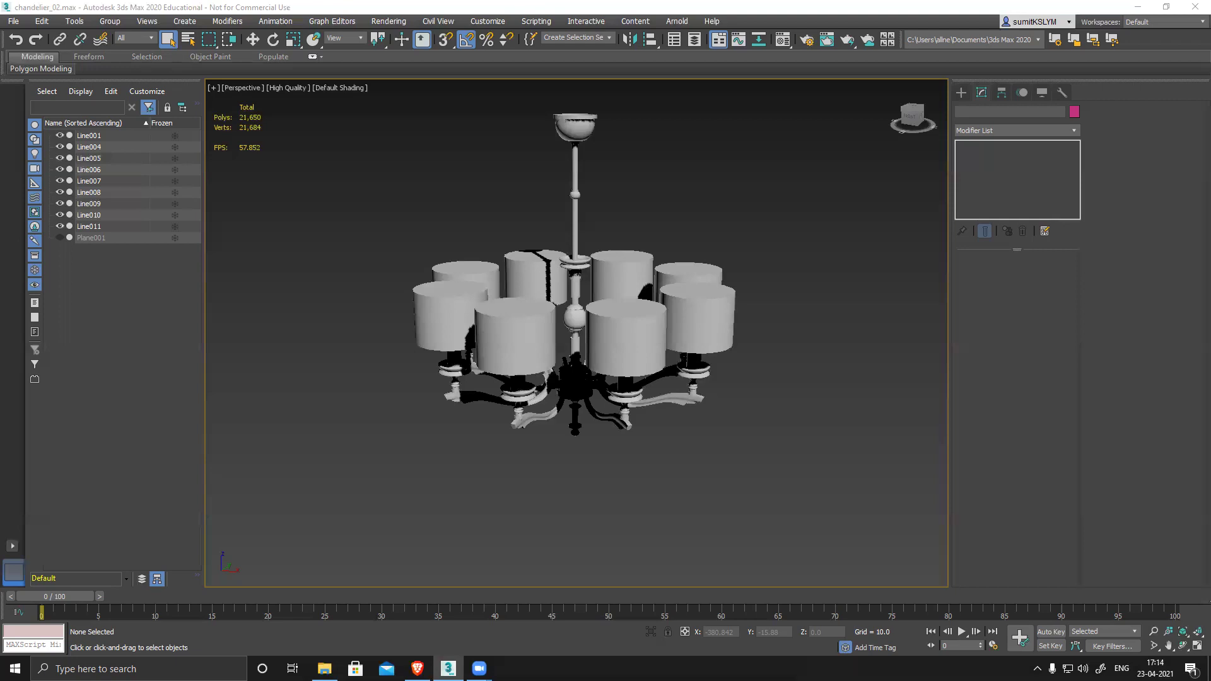
{"action": "left_click", "coordinate": [679, 24]}
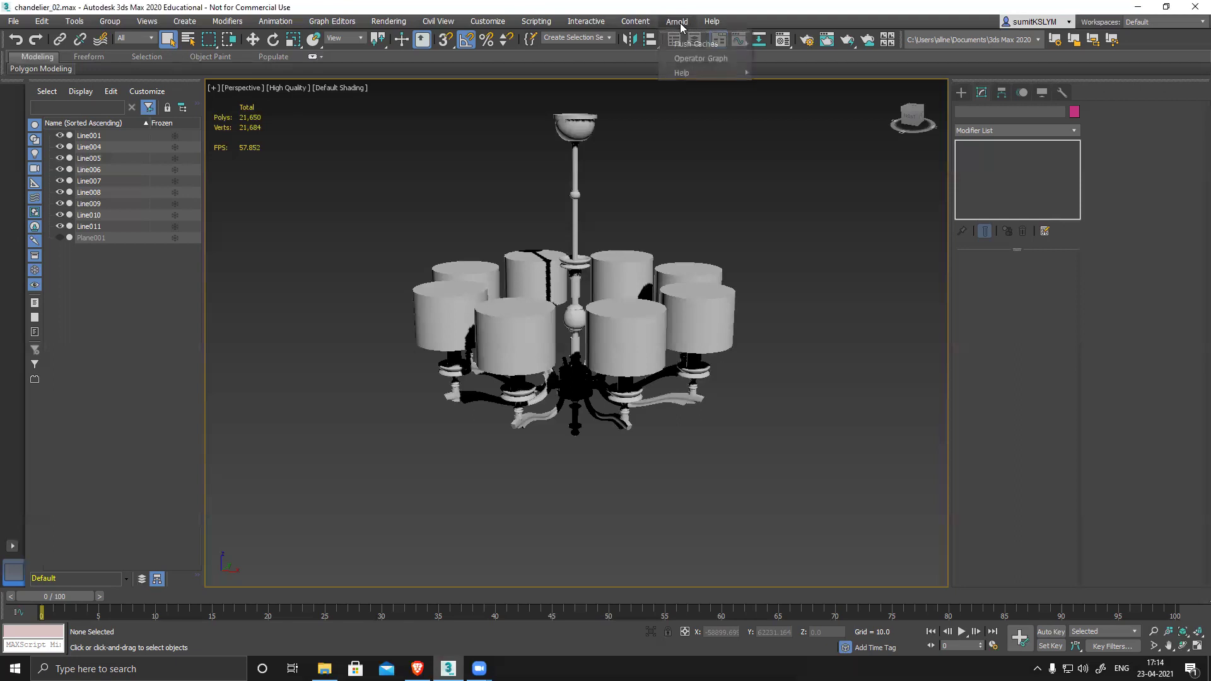
{"action": "left_click", "coordinate": [745, 11]}
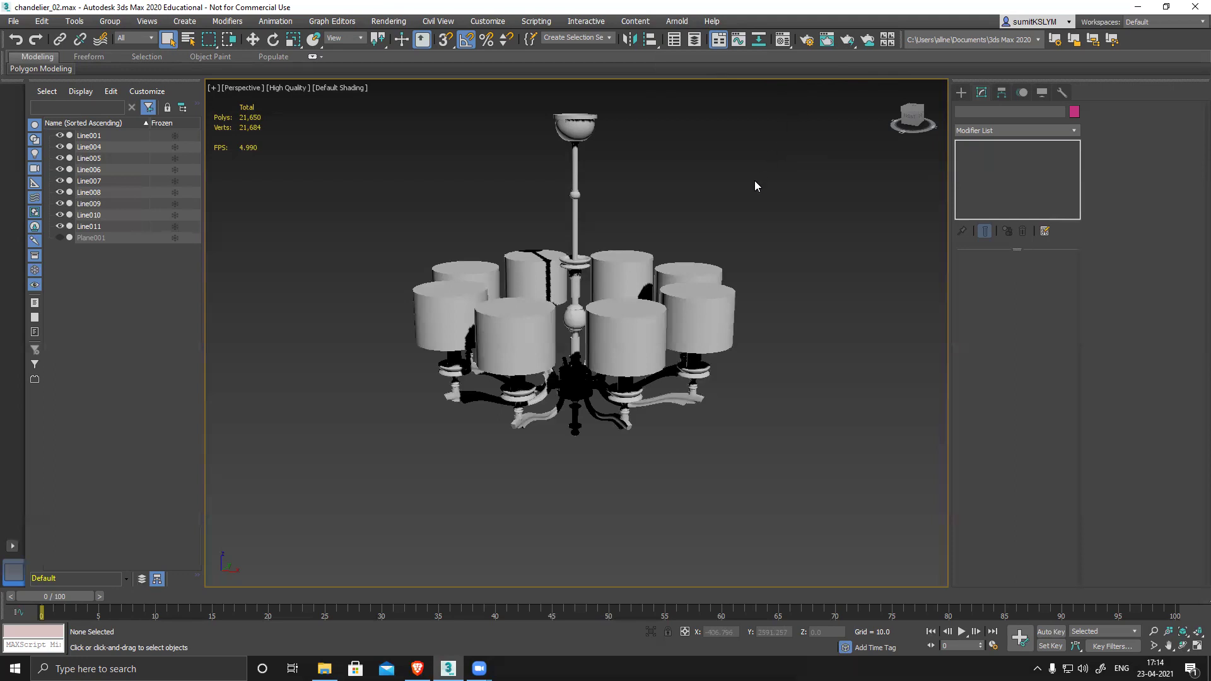
{"action": "key", "text": "shift+q"}
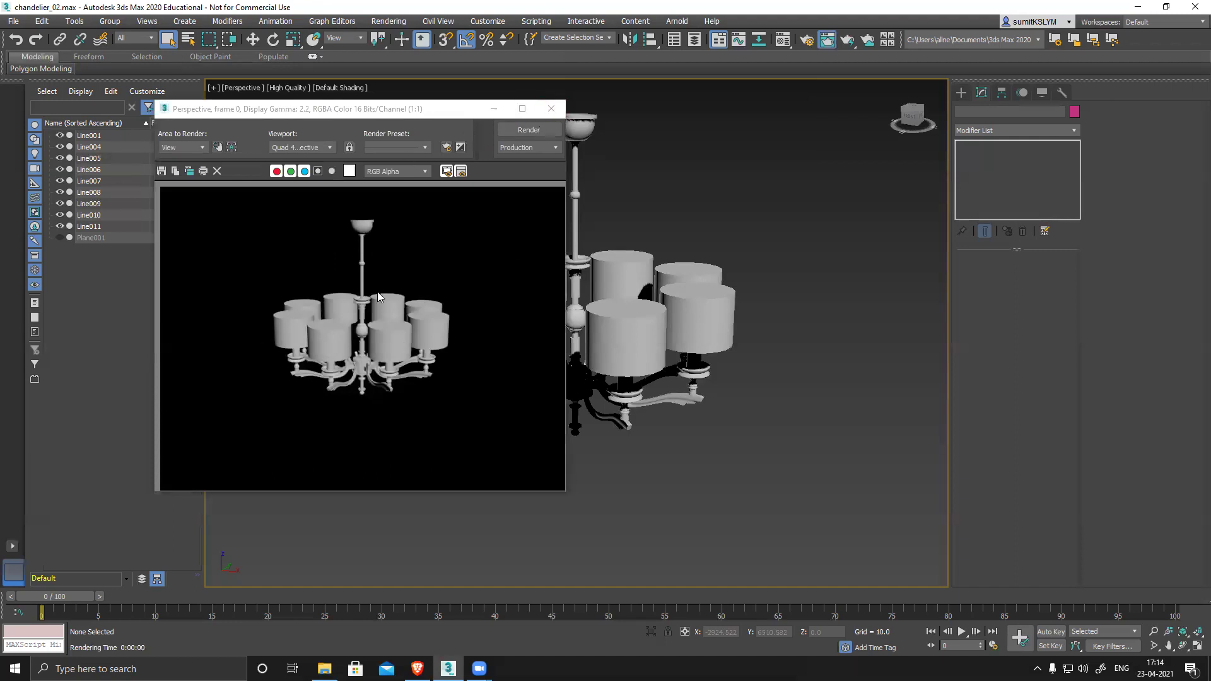
{"action": "left_click", "coordinate": [551, 108]}
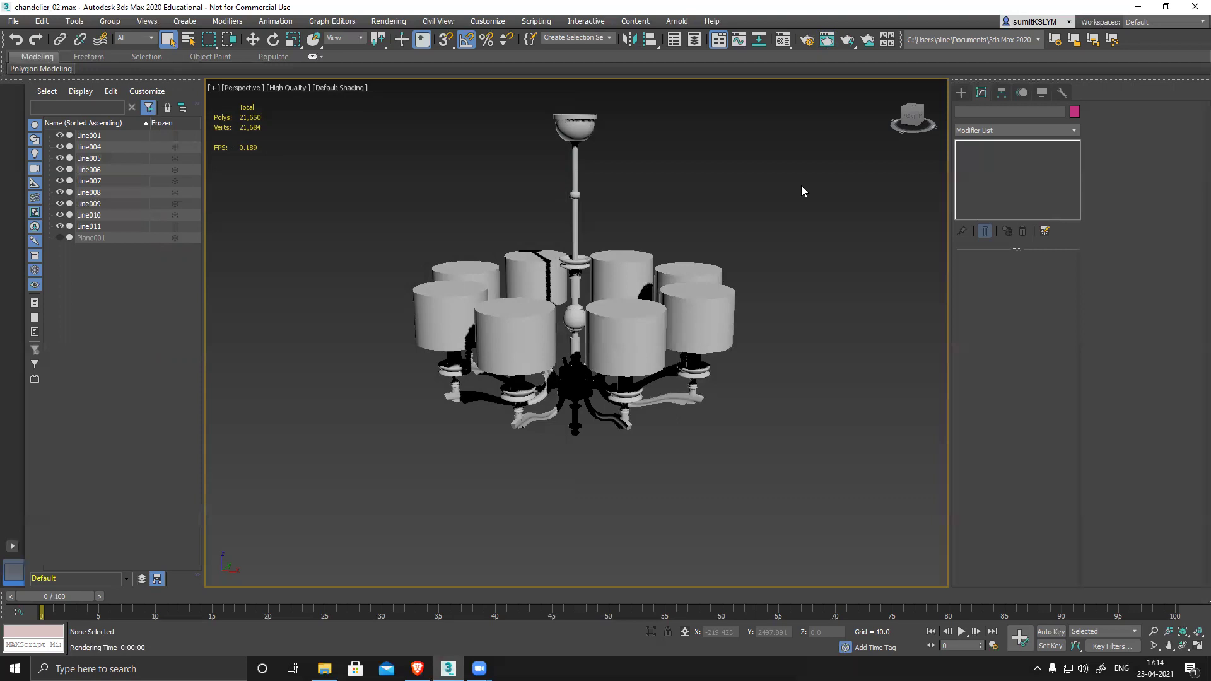
{"action": "middle_click_drag", "start_coordinate": [755, 297], "coordinate": [675, 248], "text": "alt"}
{"action": "middle_click_drag", "start_coordinate": [513, 400], "coordinate": [625, 379], "text": "alt"}
{"action": "scroll", "coordinate": [625, 378], "scroll_direction": "up", "scroll_amount": 3}
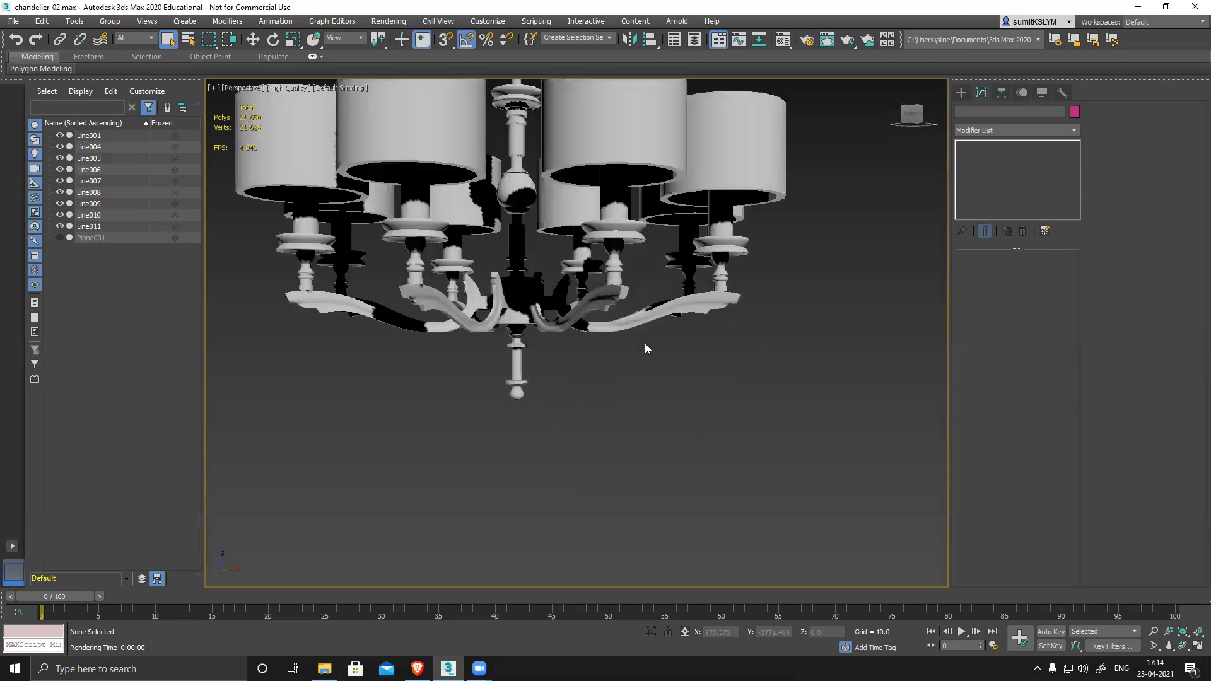
{"action": "middle_click_drag", "start_coordinate": [679, 155], "coordinate": [685, 204]}
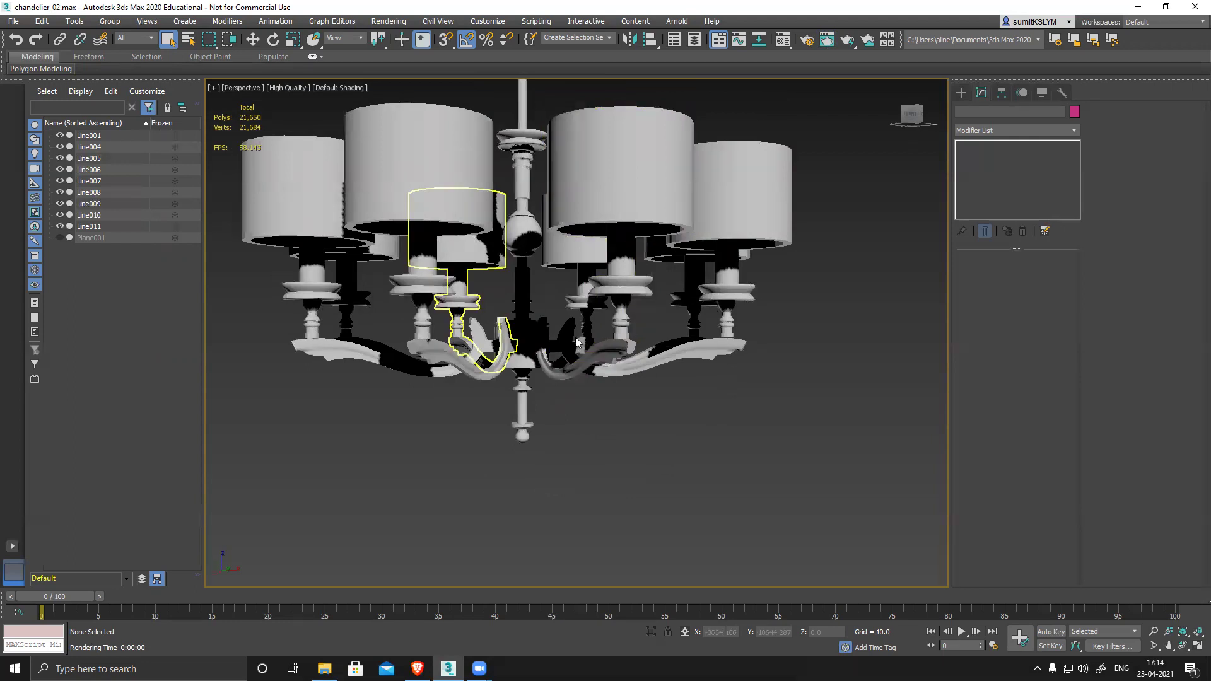
Step: Show edged faces to inspect the whole chandelier's mesh, return to plain shading and save the scene
{"action": "middle_click_drag", "start_coordinate": [580, 345], "coordinate": [575, 385], "text": "alt"}
{"action": "key", "text": "F4"}
{"action": "scroll", "coordinate": [589, 474], "scroll_direction": "down", "scroll_amount": 6}
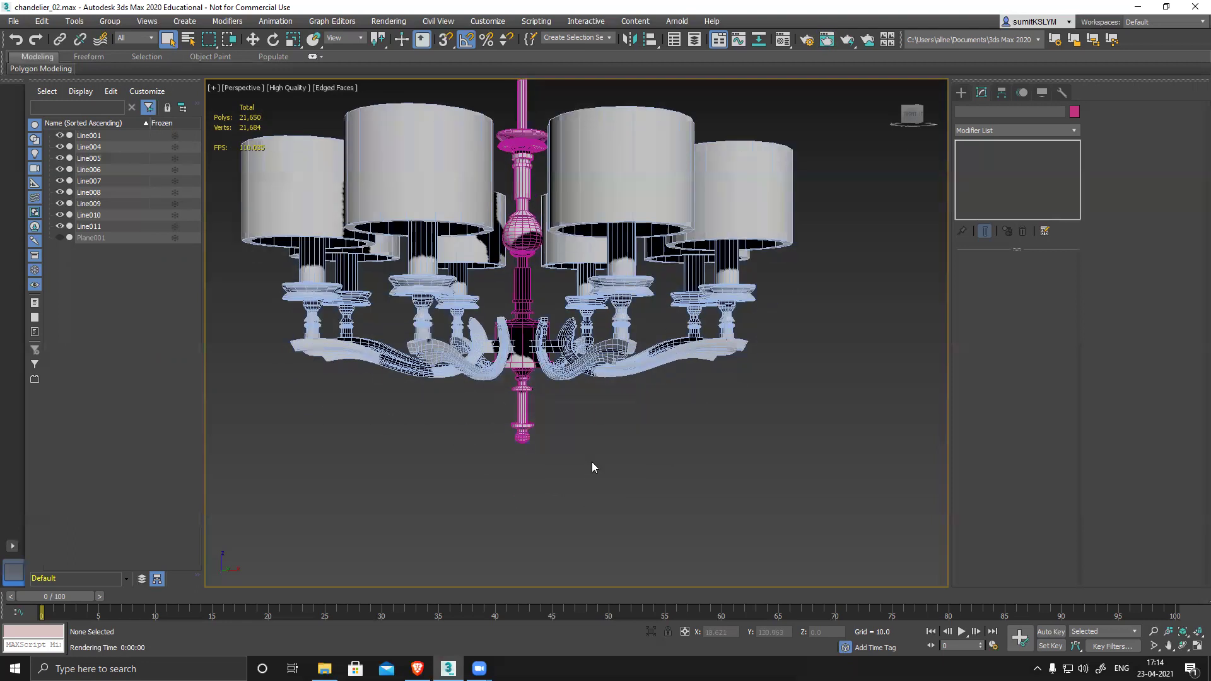
{"action": "mouse_move", "coordinate": [524, 469]}
{"action": "middle_mouse_down", "text": "alt"}
{"action": "mouse_move", "coordinate": [429, 468]}
{"action": "mouse_move", "coordinate": [433, 502]}
{"action": "mouse_move", "coordinate": [577, 471]}
{"action": "mouse_move", "coordinate": [645, 473]}
{"action": "mouse_move", "coordinate": [662, 456]}
{"action": "mouse_move", "coordinate": [687, 464]}
{"action": "middle_mouse_up", "text": "alt"}
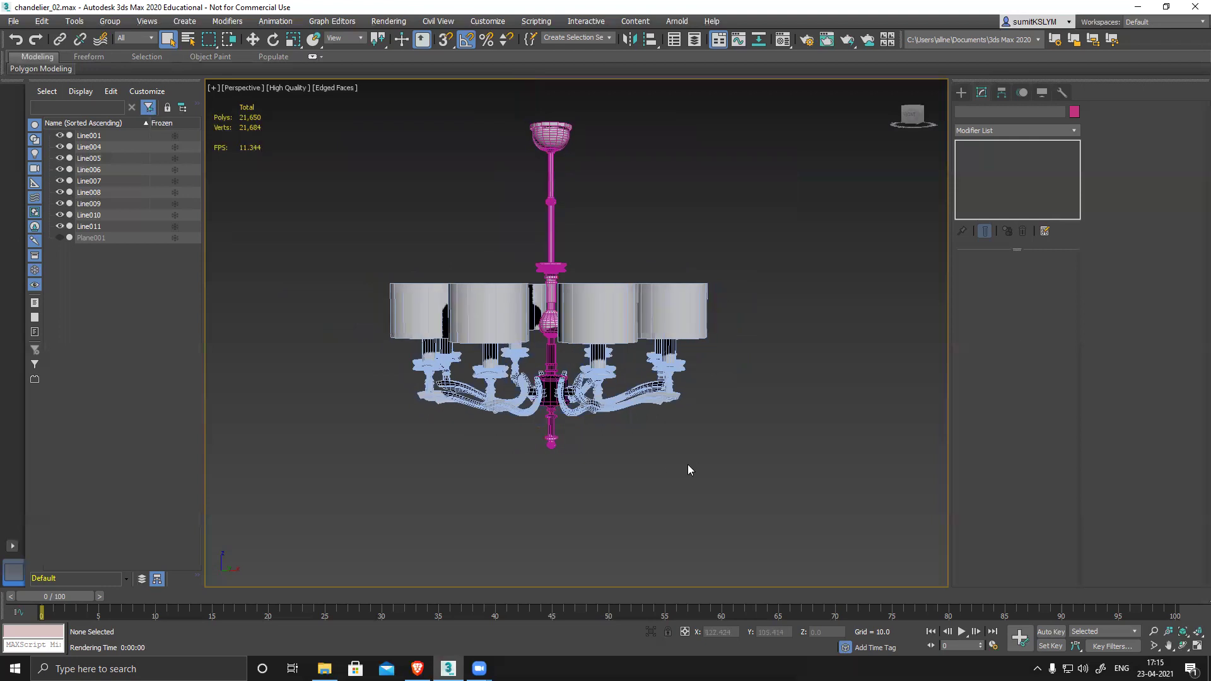
{"action": "key", "text": "F4"}
{"action": "key", "text": "ctrl+s"}
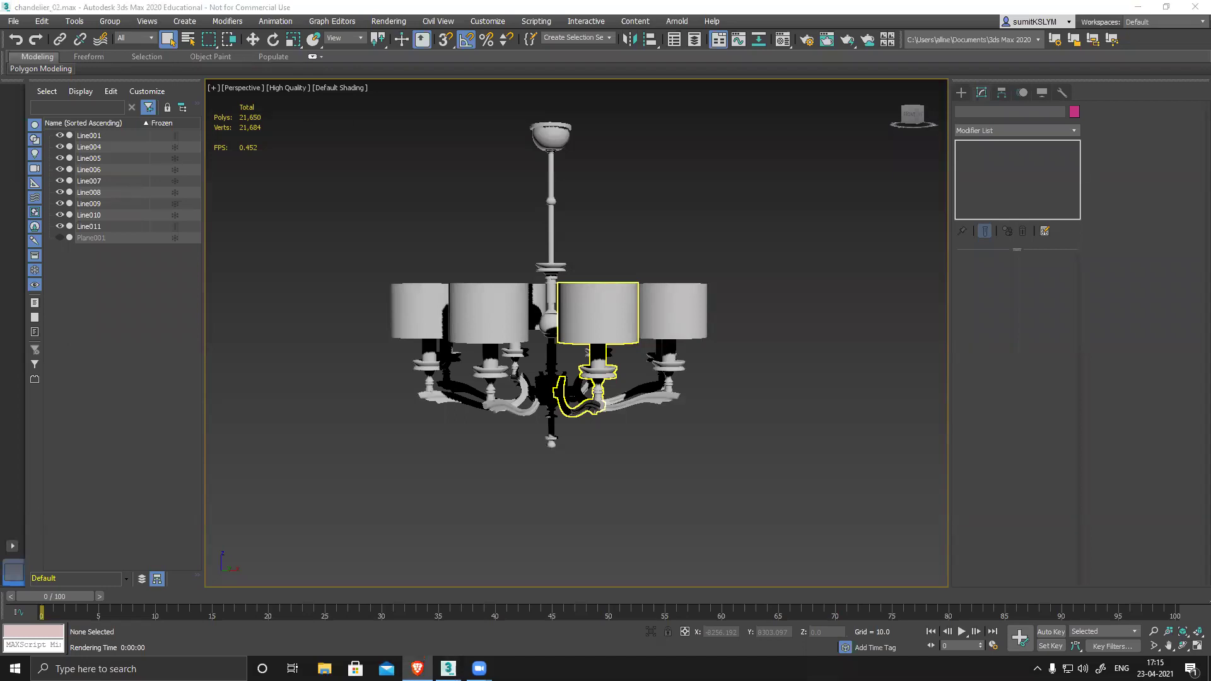
Step: Switch to the browser and open the Digital Modeling course page on the AID_VLE site
{"action": "key", "text": "alt+Tab"}
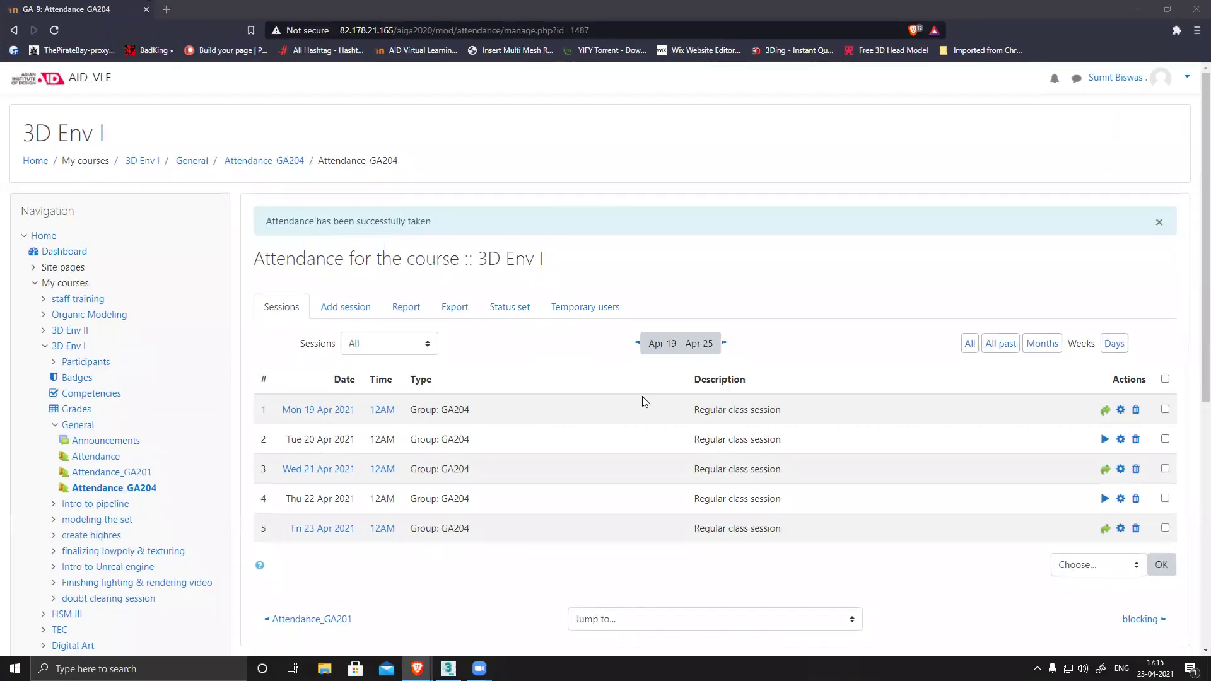
{"action": "scroll", "coordinate": [70, 343], "scroll_direction": "down", "scroll_amount": 3}
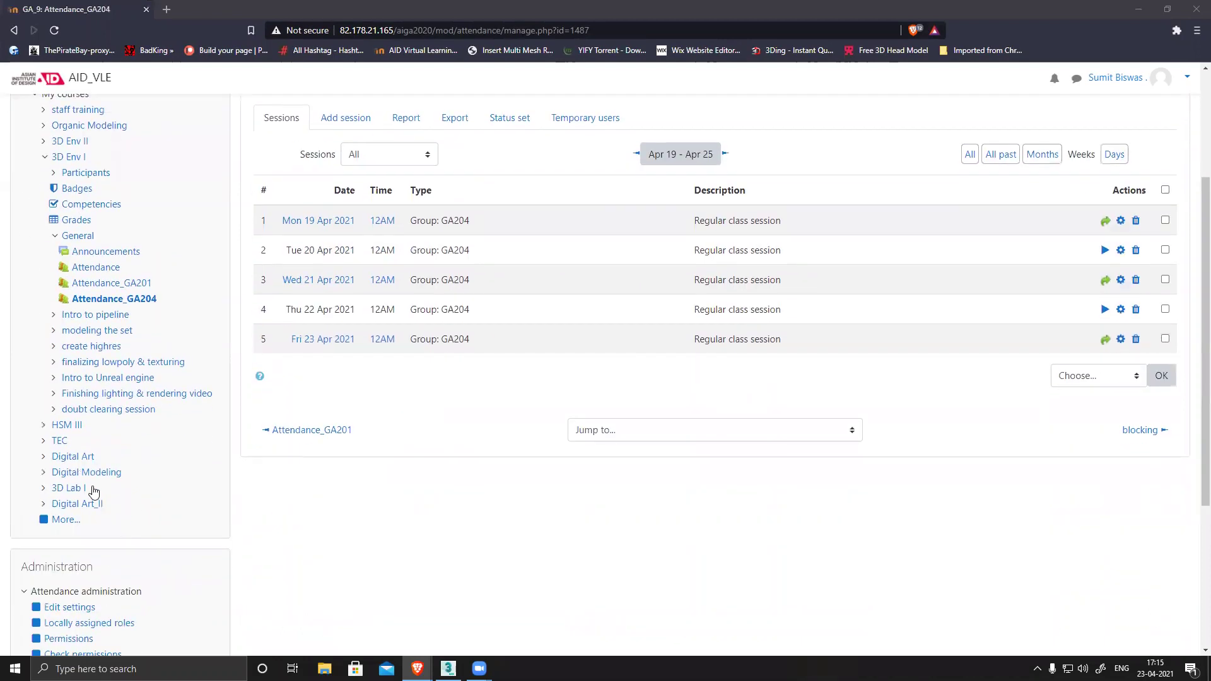
{"action": "left_click", "coordinate": [84, 472]}
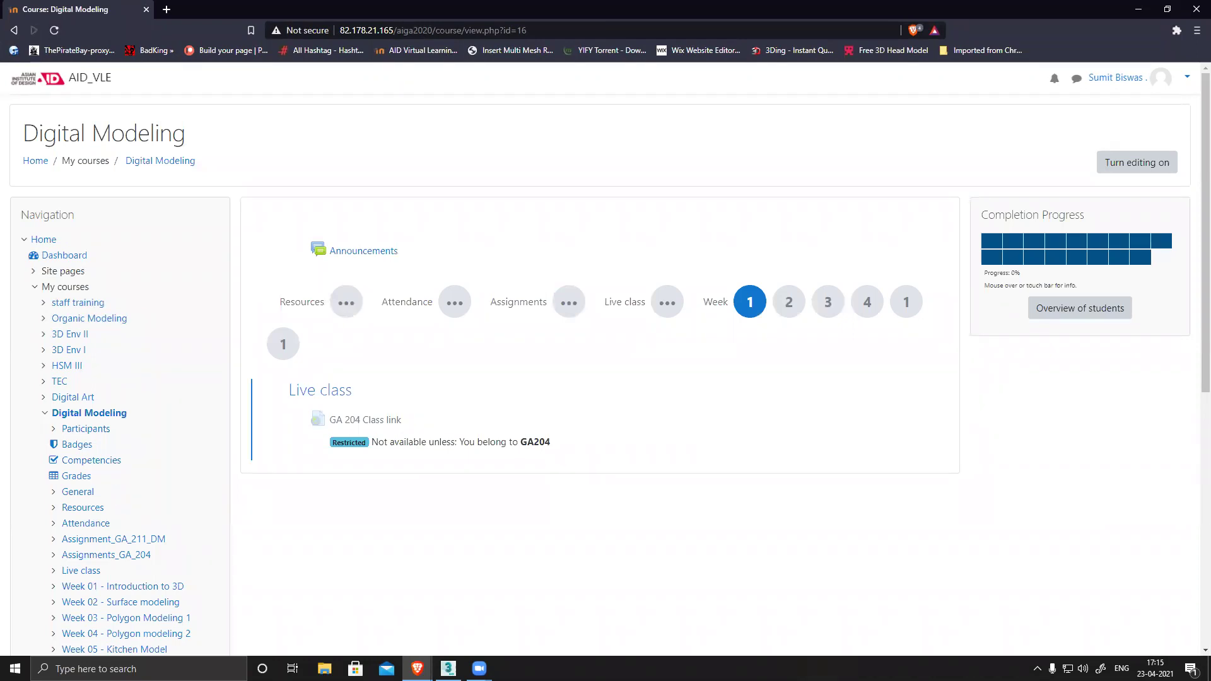
Step: Launch Paint and paste the captured screenshot into a new untitled image
{"action": "key", "text": "super"}
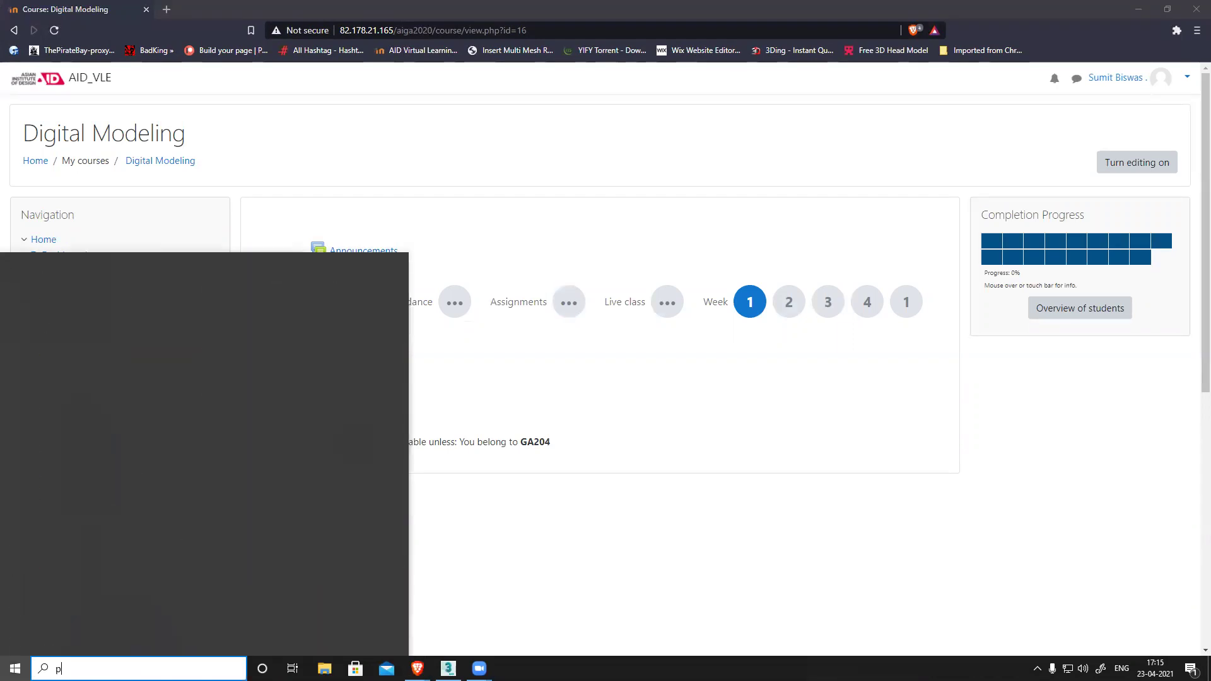
{"action": "type", "text": "paint"}
{"action": "key", "text": "Return"}
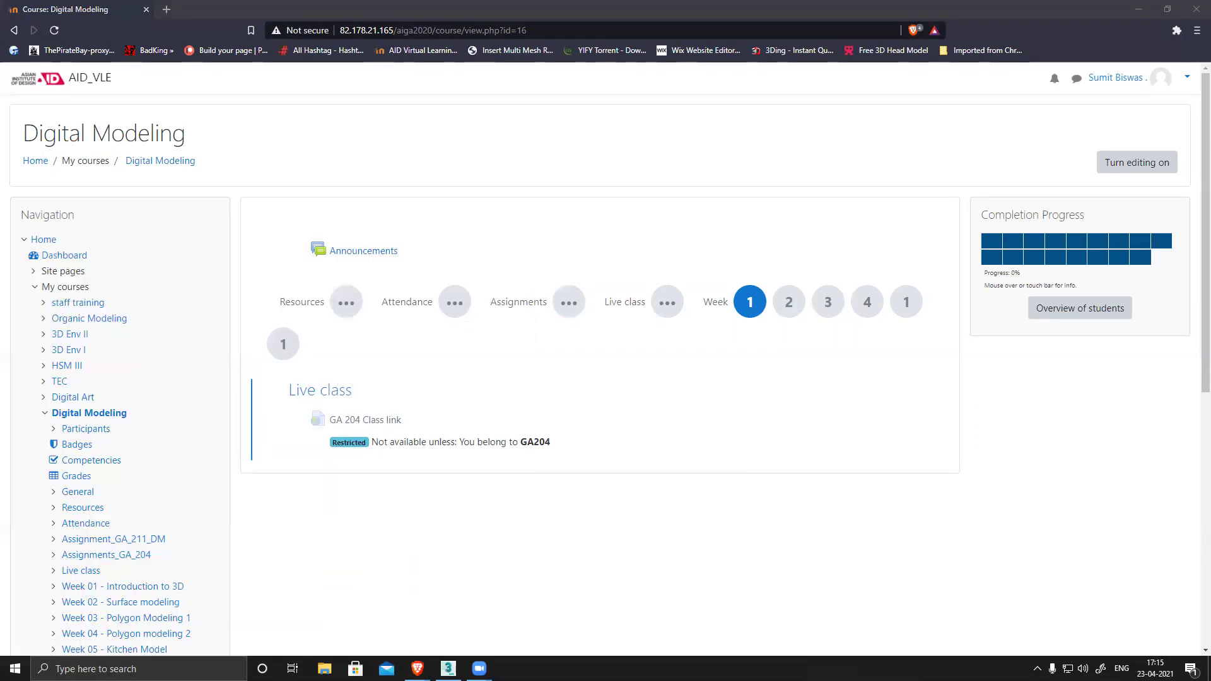
{"action": "key", "text": "ctrl+v"}
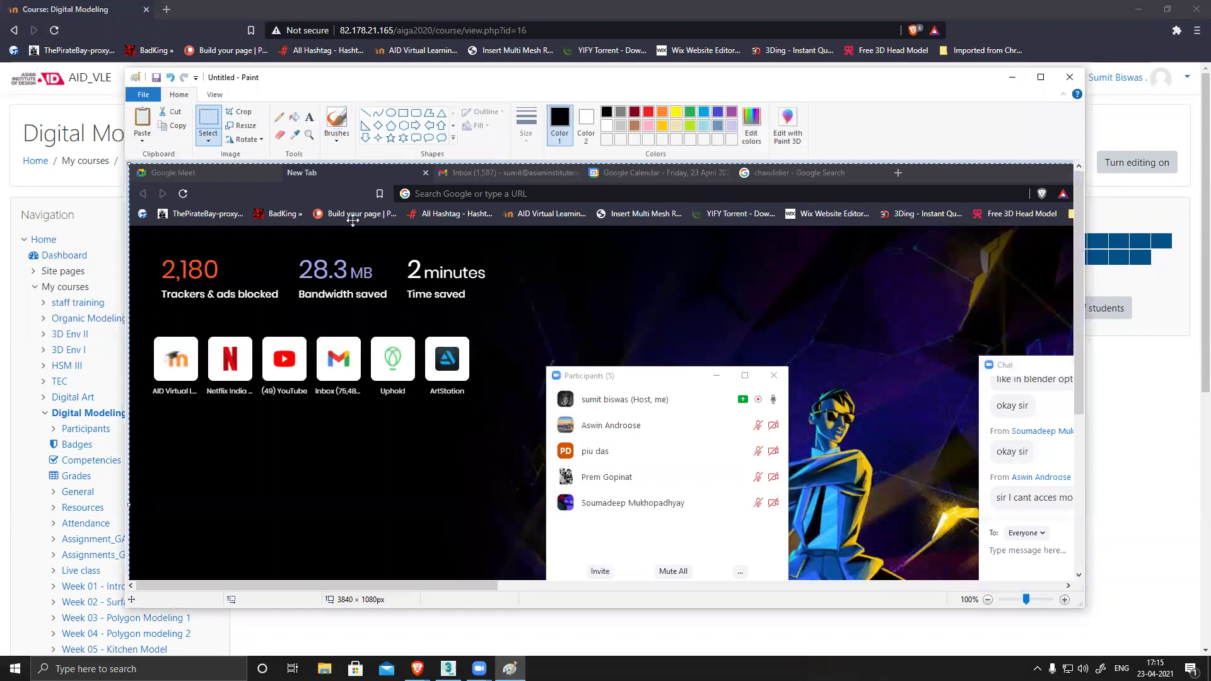
Step: Minimize the browser and Paint to return to 3ds Max, and view the finished chandelier from above and from a lower angle
{"action": "left_click", "coordinate": [1139, 8]}
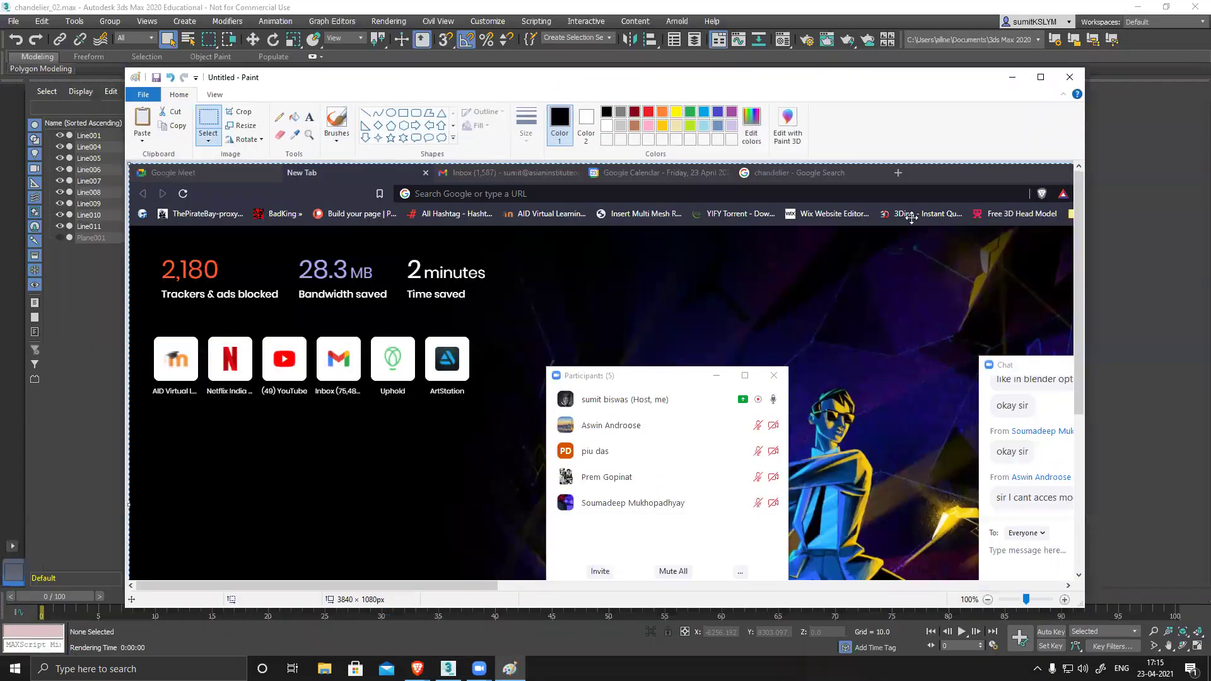
{"action": "left_click", "coordinate": [1013, 77]}
{"action": "middle_click_drag", "start_coordinate": [777, 367], "coordinate": [747, 398], "text": "alt"}
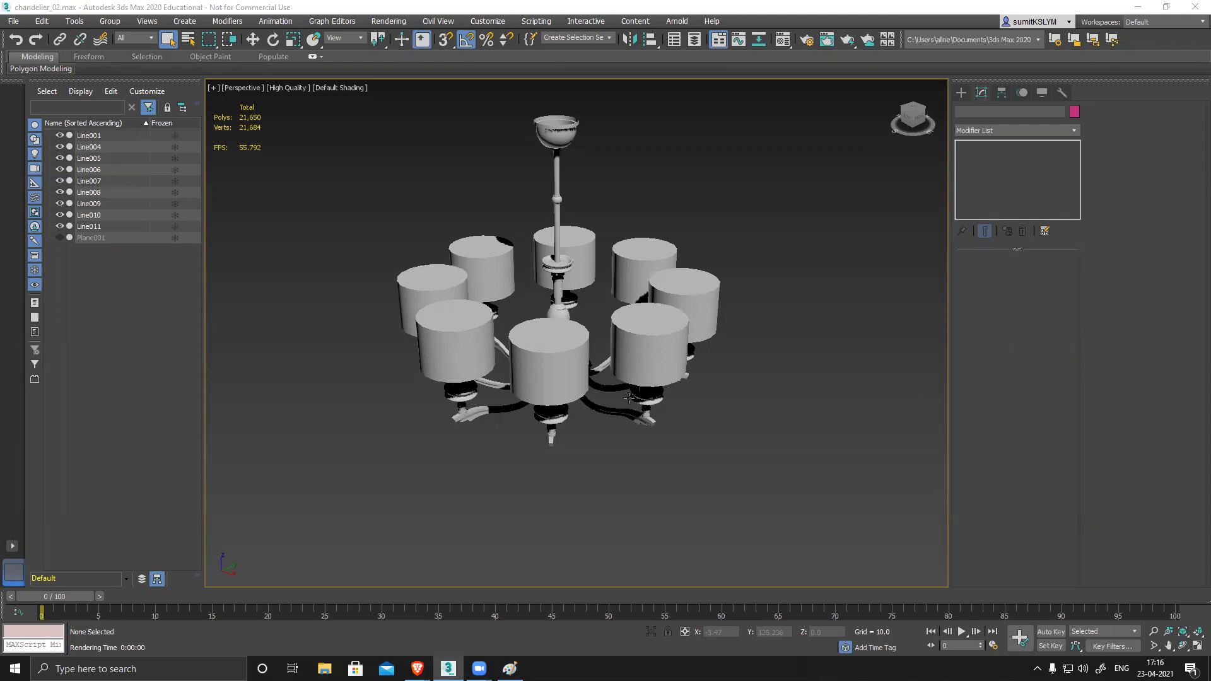
{"action": "scroll", "coordinate": [607, 410], "scroll_direction": "down", "scroll_amount": 2}
{"action": "middle_click_drag", "start_coordinate": [607, 410], "coordinate": [550, 393], "text": "alt"}
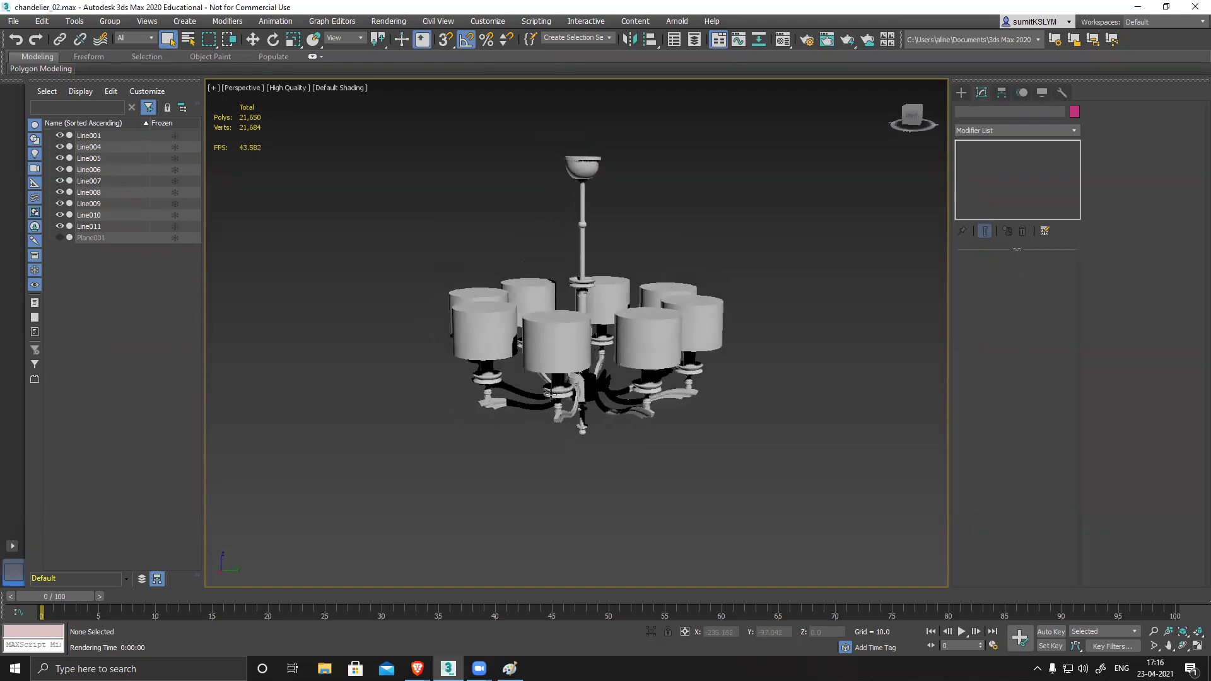